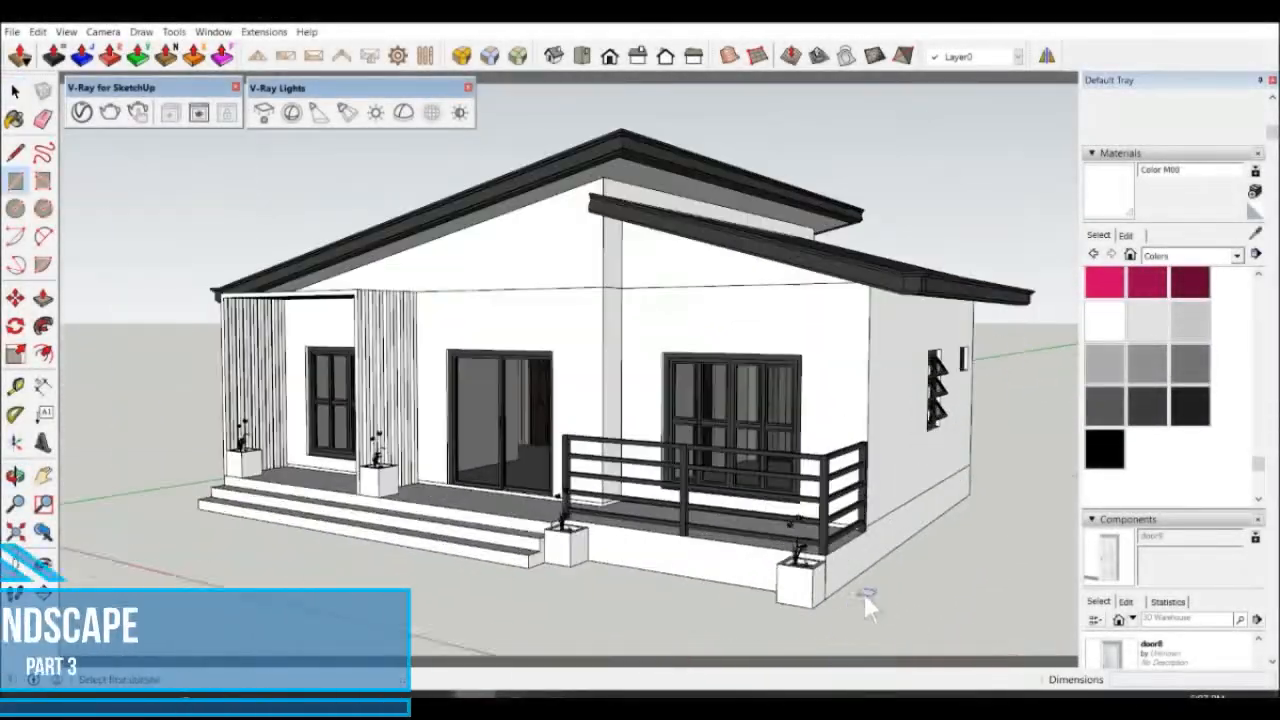
Extend the paving slab 2000 mm outward along the house's right side with Push/Pull.
middle_drag(820, 608, 811, 544)
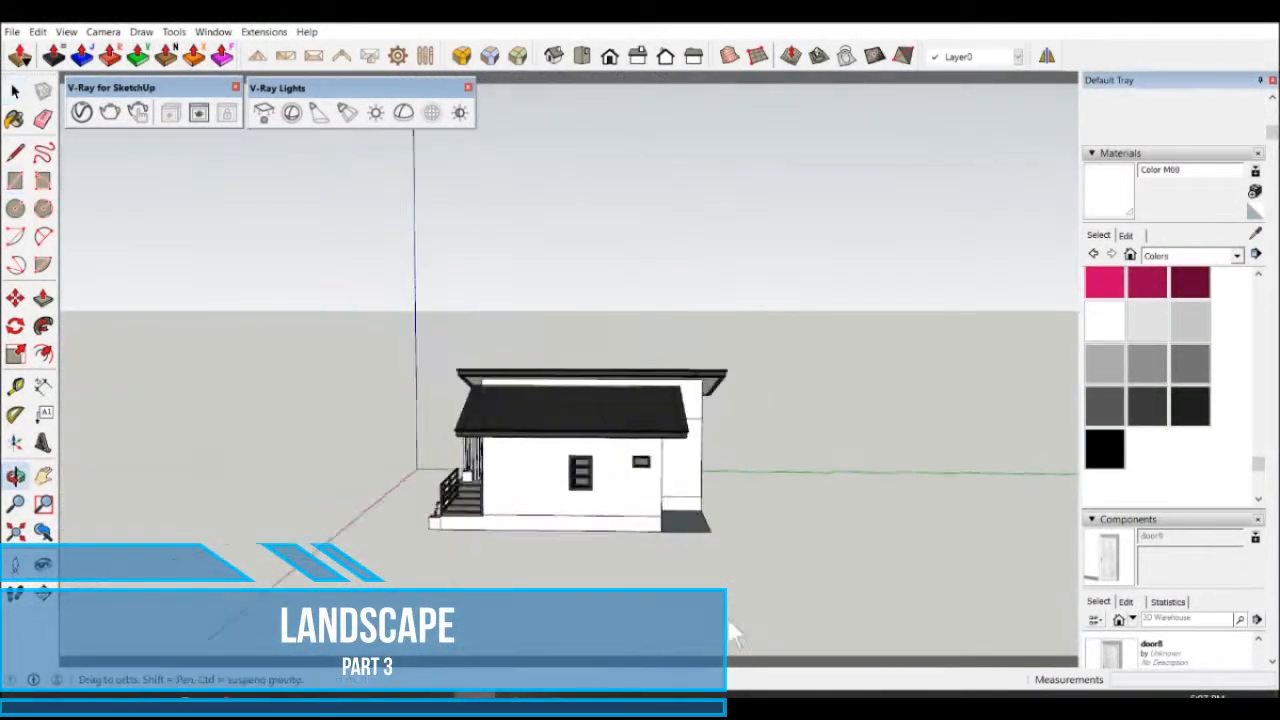
scroll(701, 548, up, 5)
key(p)
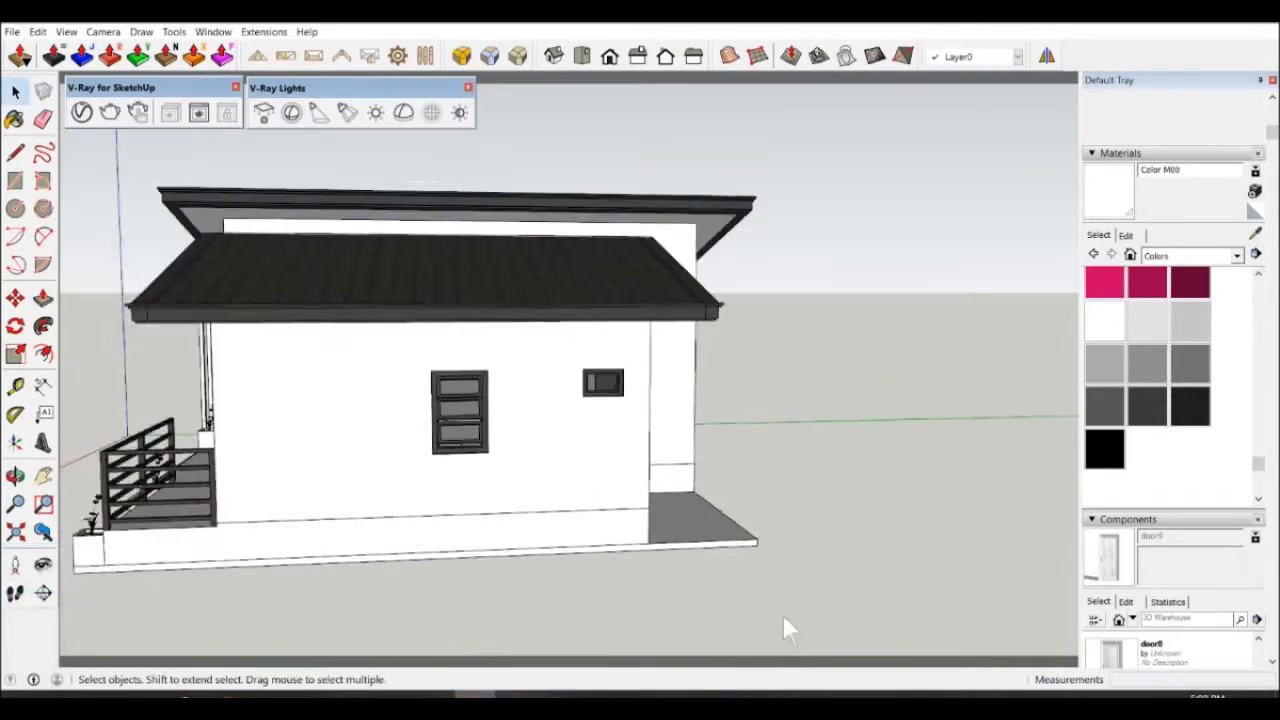
middle_drag(789, 629, 603, 600)
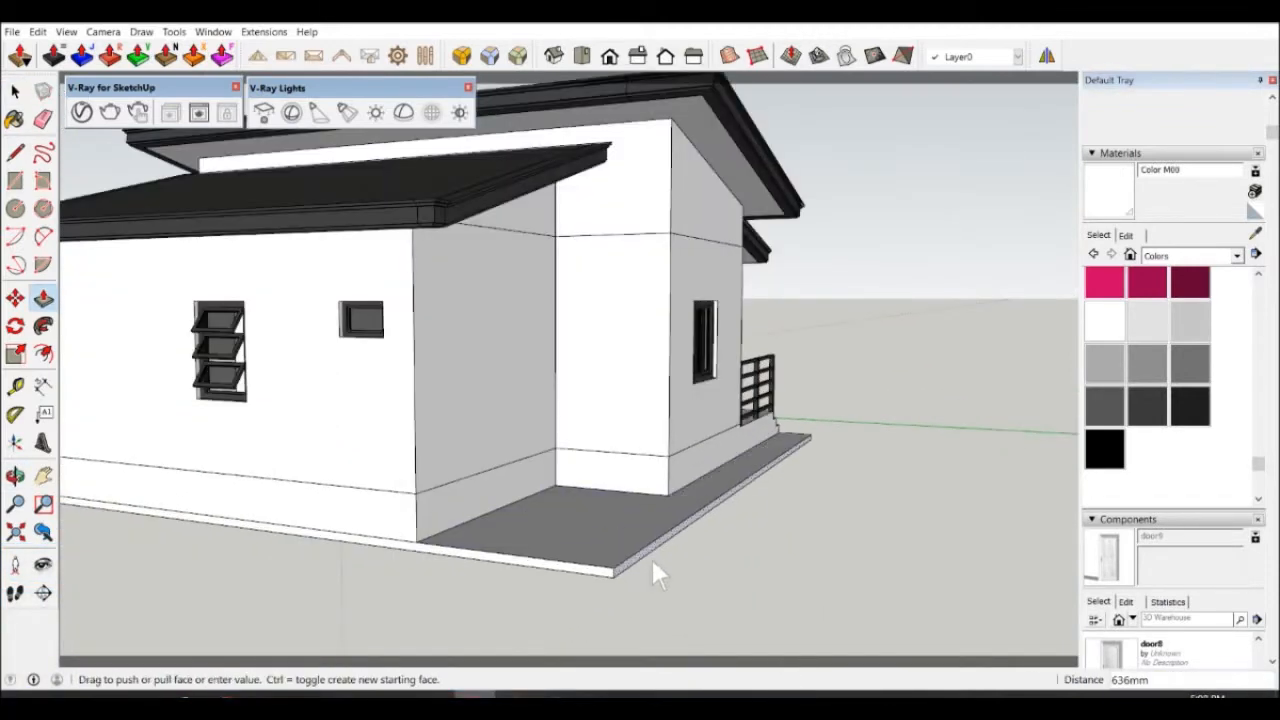
text(2000)
key(Return)
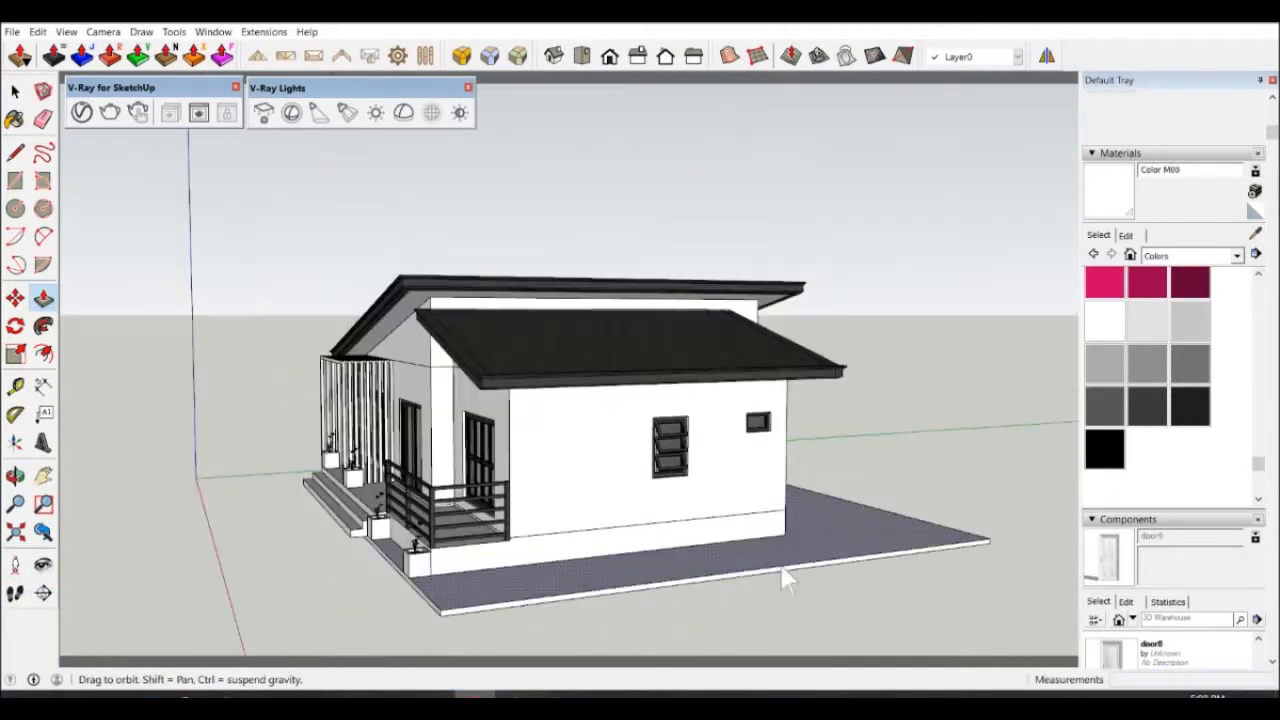
Extend the paving slab's front edge 2000 mm outward in front of the steps.
middle_drag(783, 571, 427, 558)
click(370, 538)
text(2000)
key(Return)
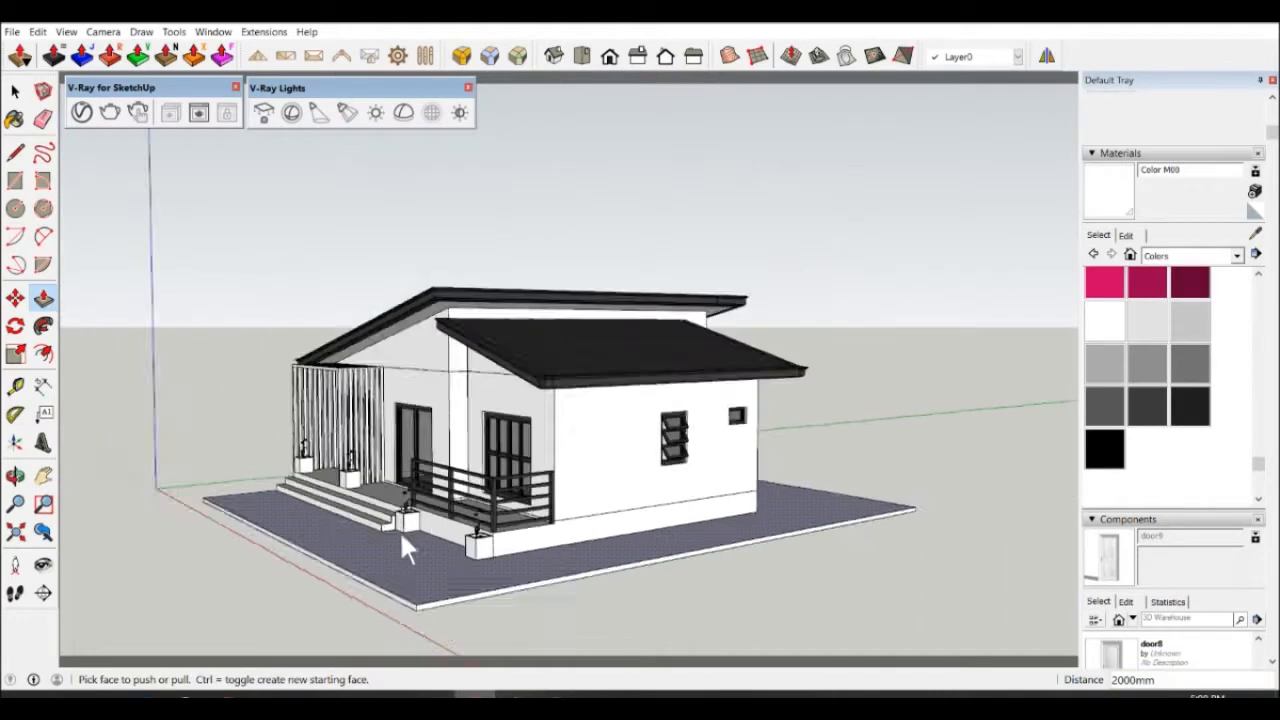
Extend the paving slab 2000 mm outward along the house's left side.
middle_drag(400, 534, 578, 645)
click(578, 645)
click(555, 636)
click(530, 626)
text(2000)
key(Return)
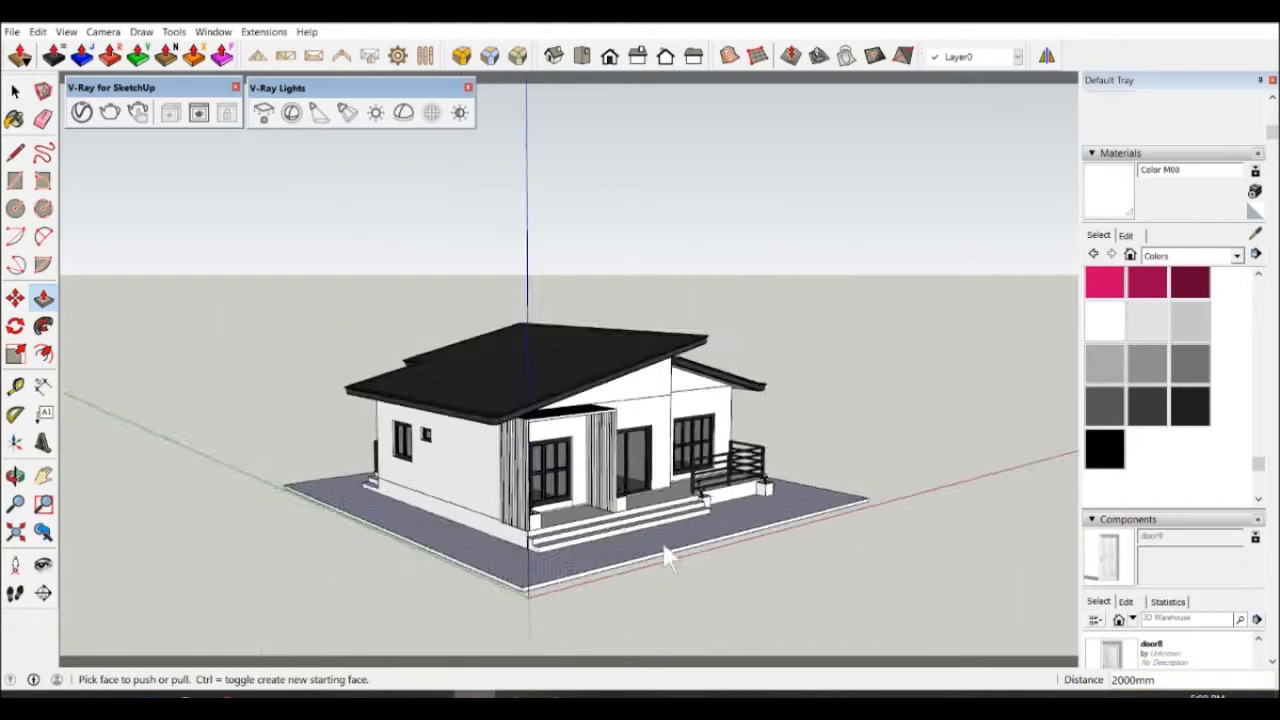
Offset the paving slab's outer outline inward by 1000 mm to form a border strip.
middle_drag(663, 560, 660, 590)
click(43, 353)
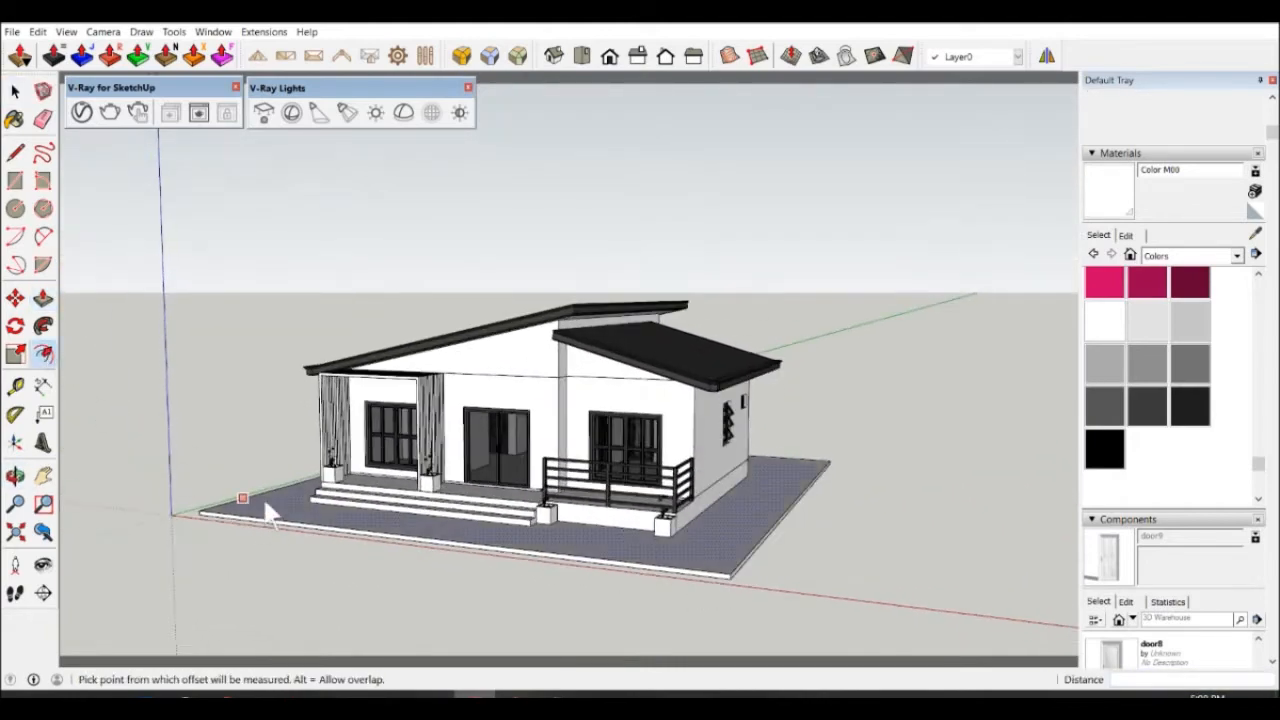
click(272, 505)
text(1000)
key(Return)
Draw straight lines from both lower ends of the front steps across the border strip and past the slab's front edge.
middle_drag(275, 507, 448, 596)
scroll(355, 555, up, 3)
scroll(360, 530, up, 3)
key(l)
scroll(305, 450, up, 4)
scroll(276, 397, down, 6)
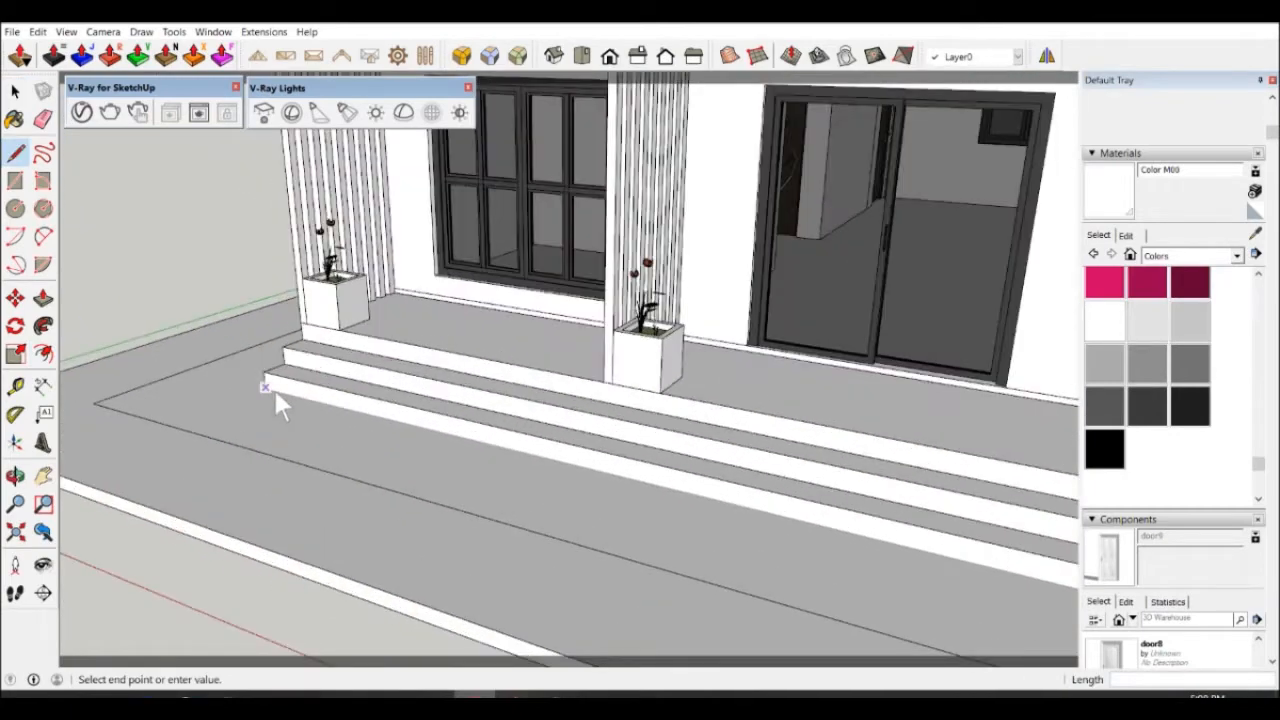
scroll(621, 490, up, 6)
scroll(621, 490, down, 6)
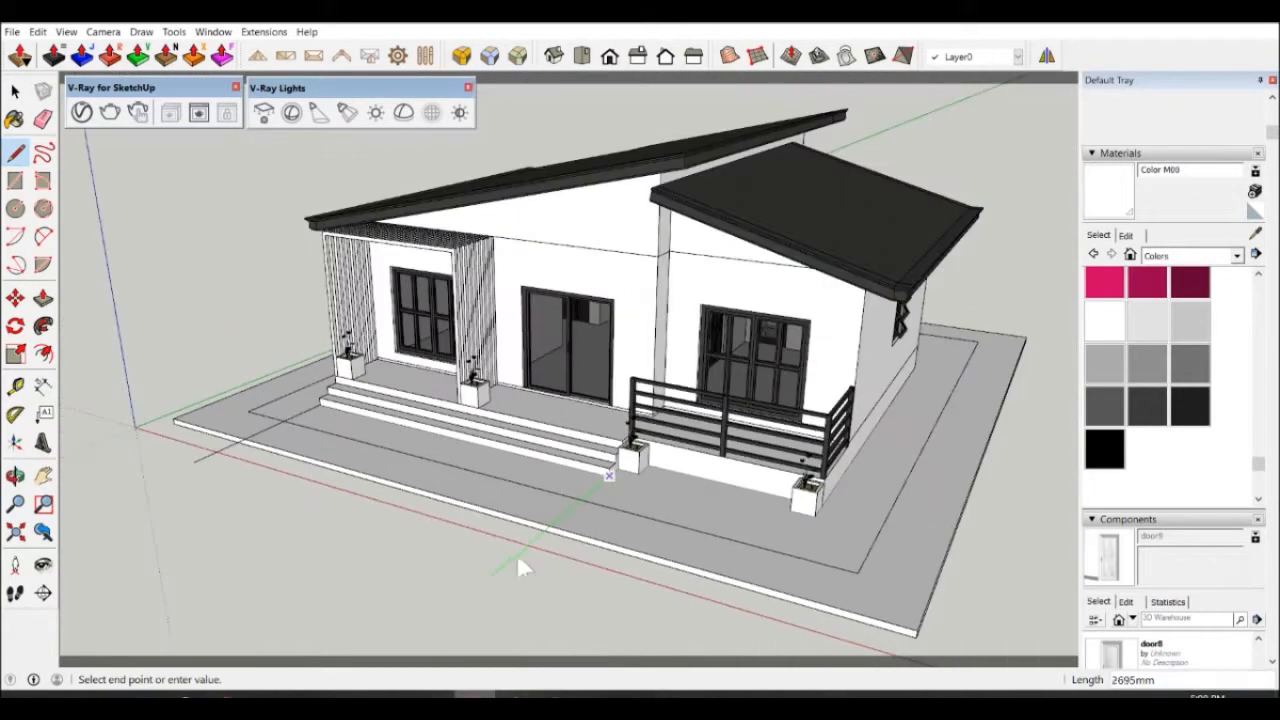
Delete the offset edge in front of the steps and the line ends overhanging the slab.
key(space)
click(470, 451)
key(Delete)
drag(222, 505, 189, 455)
key(Delete)
Paint the slab's border strip with the Grass Dark Green landscaping material.
click(1237, 256)
click(1215, 352)
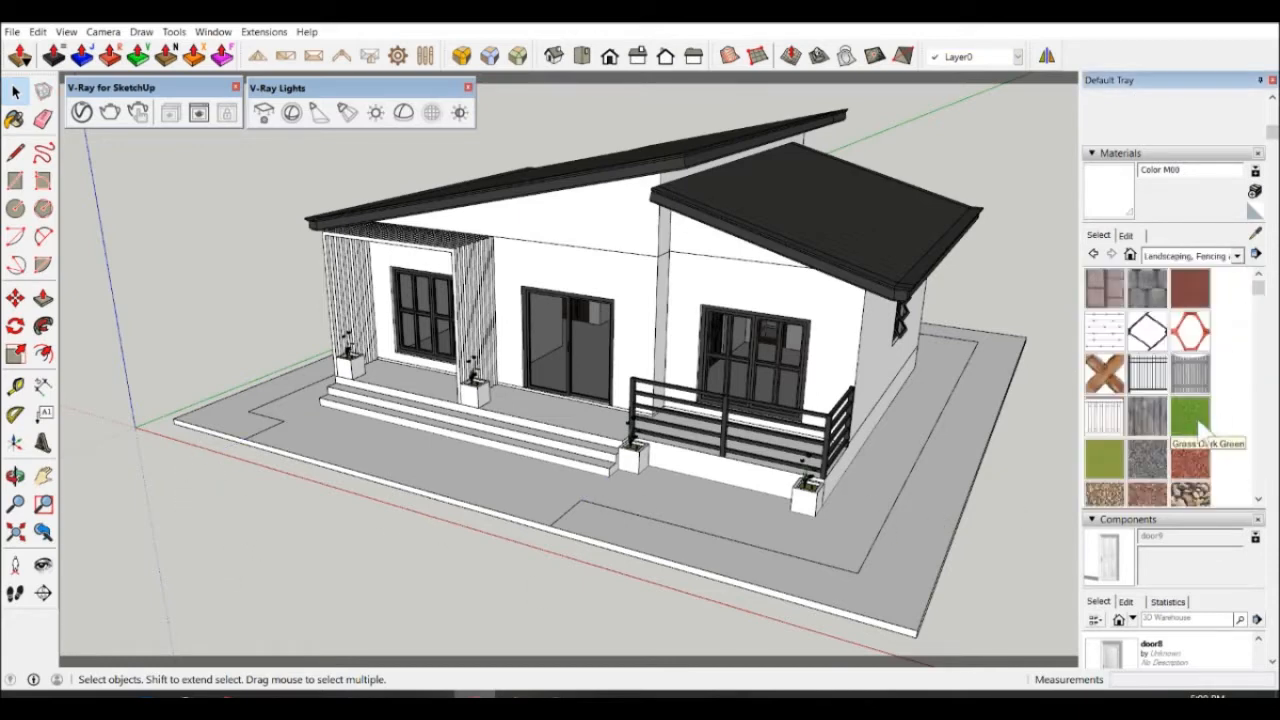
click(1190, 414)
click(918, 545)
key(space)
Push/Pull the grass border face by 50 mm.
middle_drag(388, 605, 776, 545)
scroll(776, 545, up, 2)
key(p)
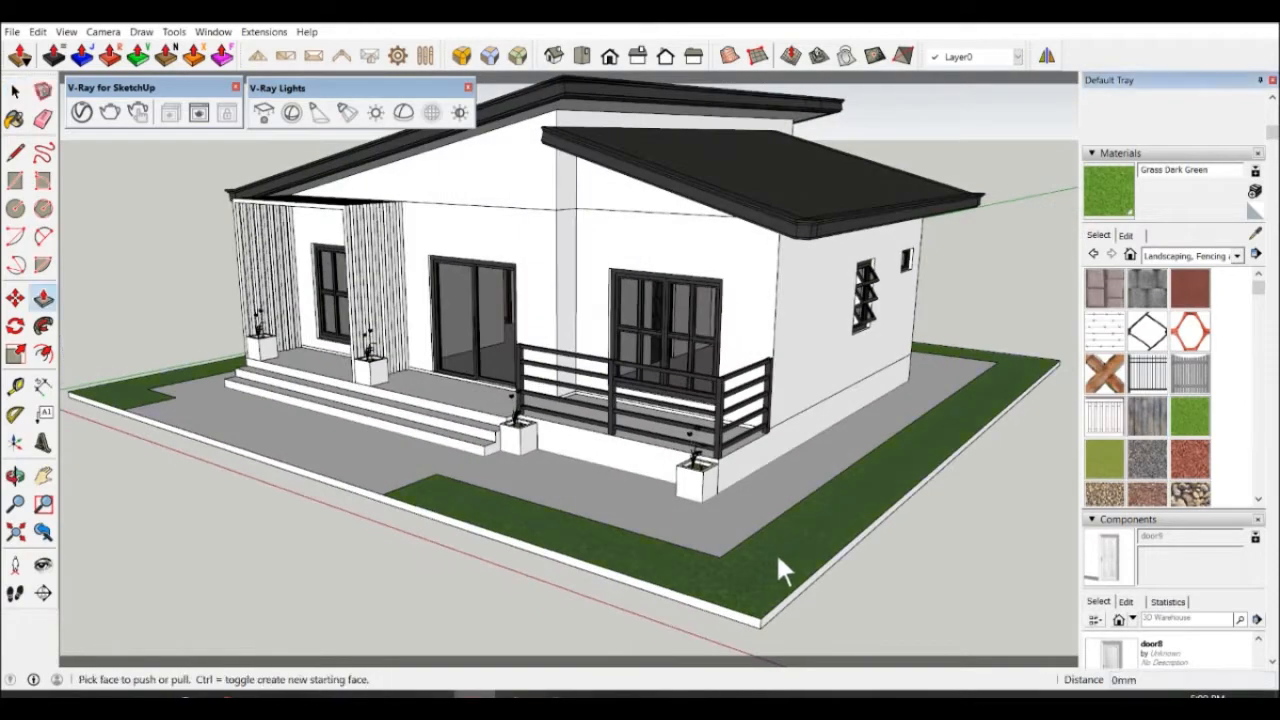
click(776, 552)
text(50)
key(Return)
Group the whole paving slab with its grass border and assign the group to a layer.
key(space)
triple_click(840, 538)
right_click(838, 537)
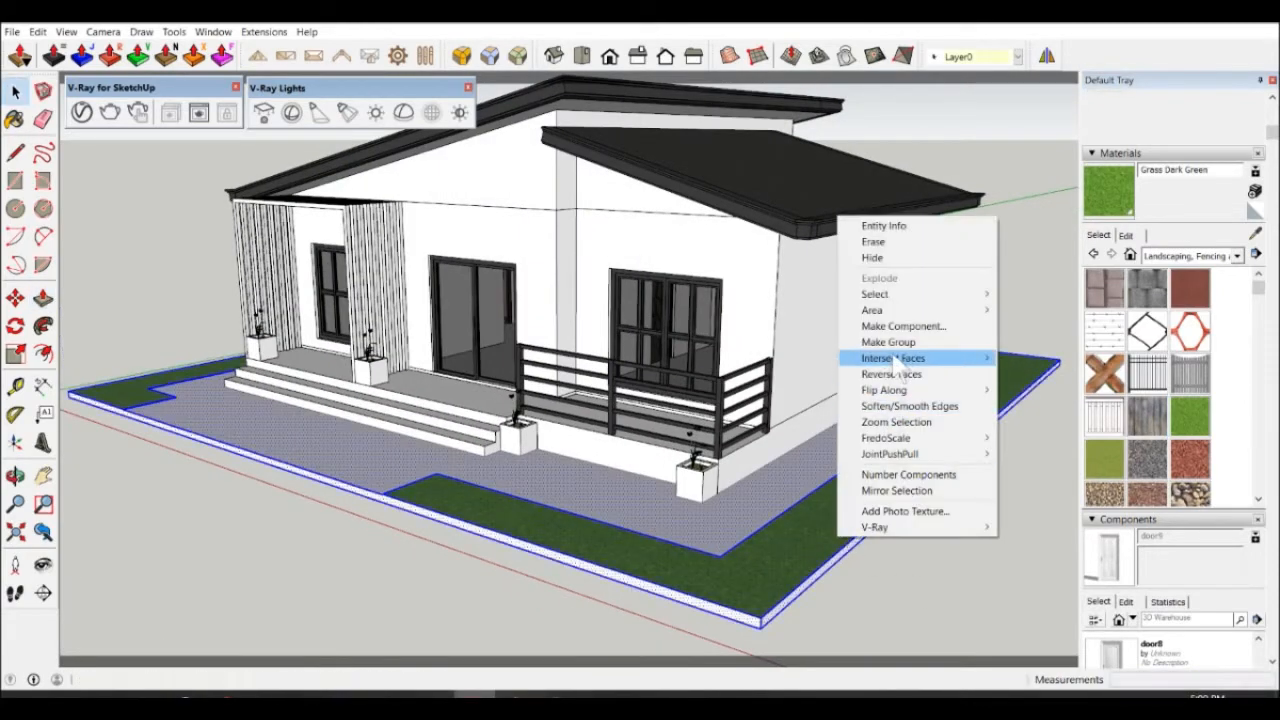
click(905, 343)
click(1018, 57)
click(1010, 152)
click(1012, 239)
Draw a 200 x 200 mm square on the ground at the slab's front right corner.
scroll(640, 480, down, 3)
middle_drag(540, 545, 940, 500)
middle_drag(860, 525, 520, 572)
scroll(672, 532, up, 6)
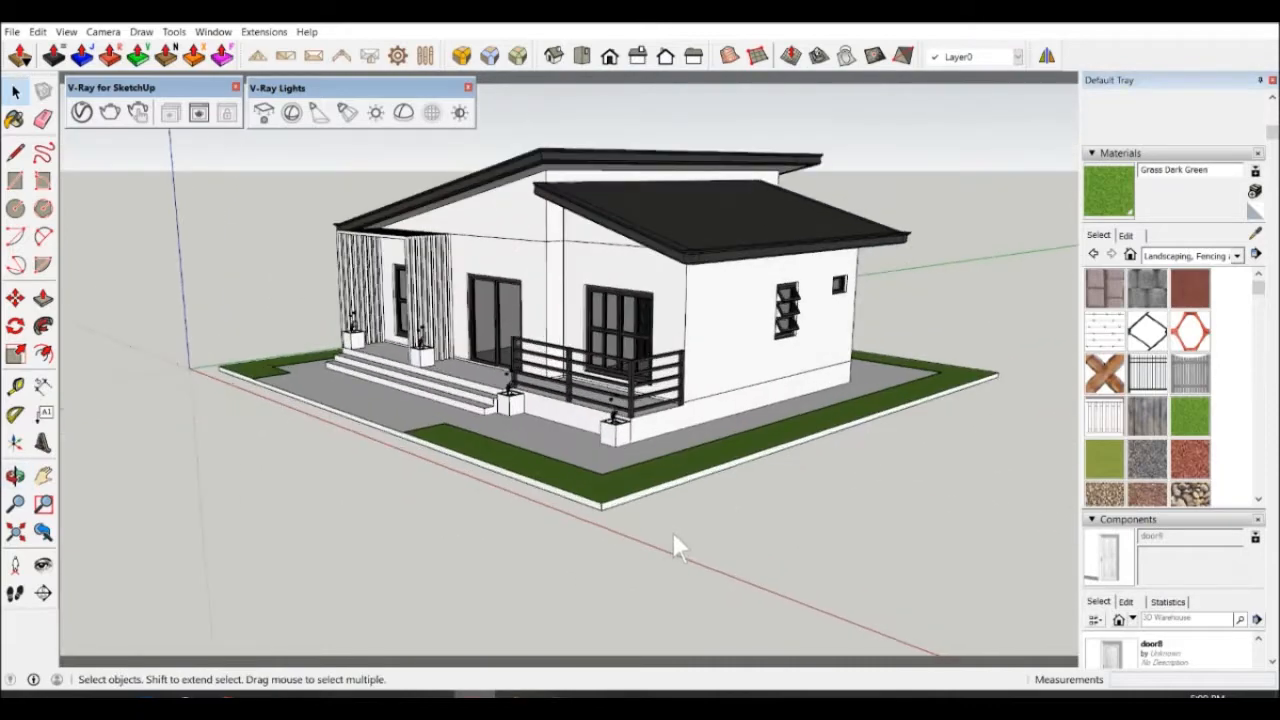
key(r)
click(498, 457)
text(200,200)
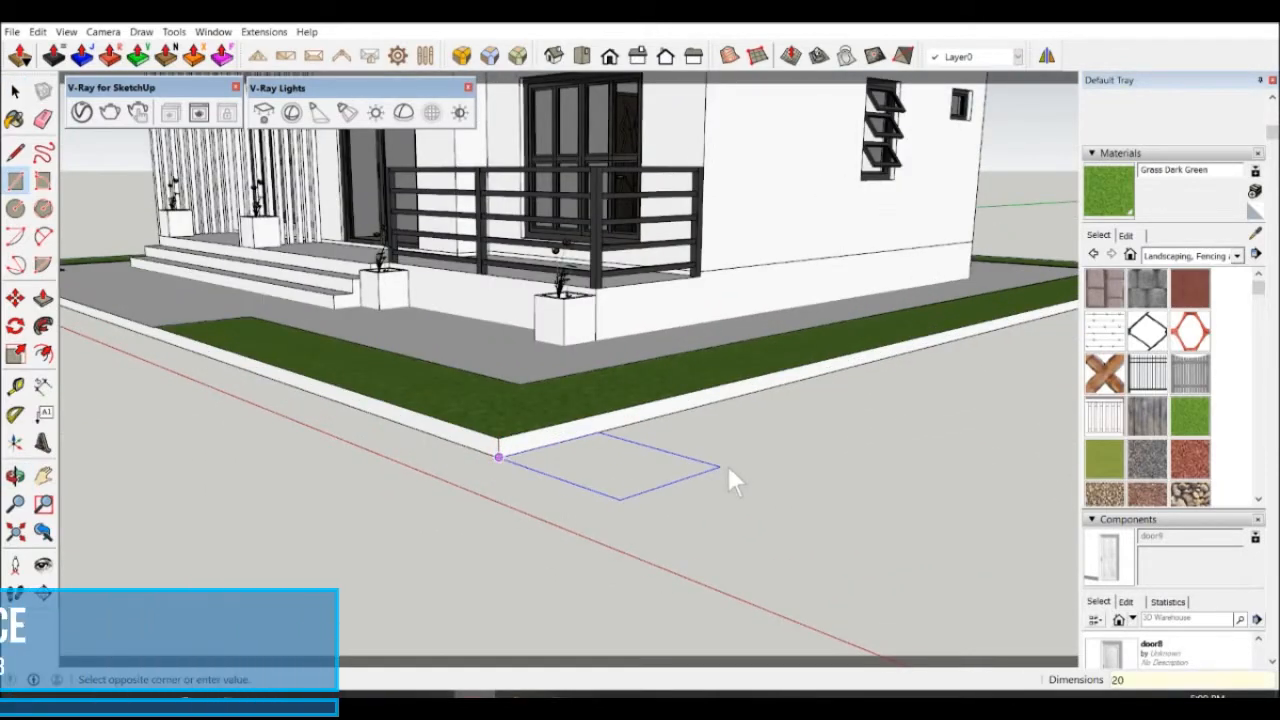
key(Return)
Extrude the corner square upward 2000 mm into a fence post.
key(p)
click(527, 460)
text(2000)
key(Return)
Pull the post's rear face along the slab's right side to the rear corner to form a fence wall.
scroll(530, 400, down, 5)
middle_drag(530, 440, 271, 577)
scroll(292, 422, up, 3)
middle_drag(294, 423, 190, 430)
click(290, 385)
scroll(330, 400, down, 5)
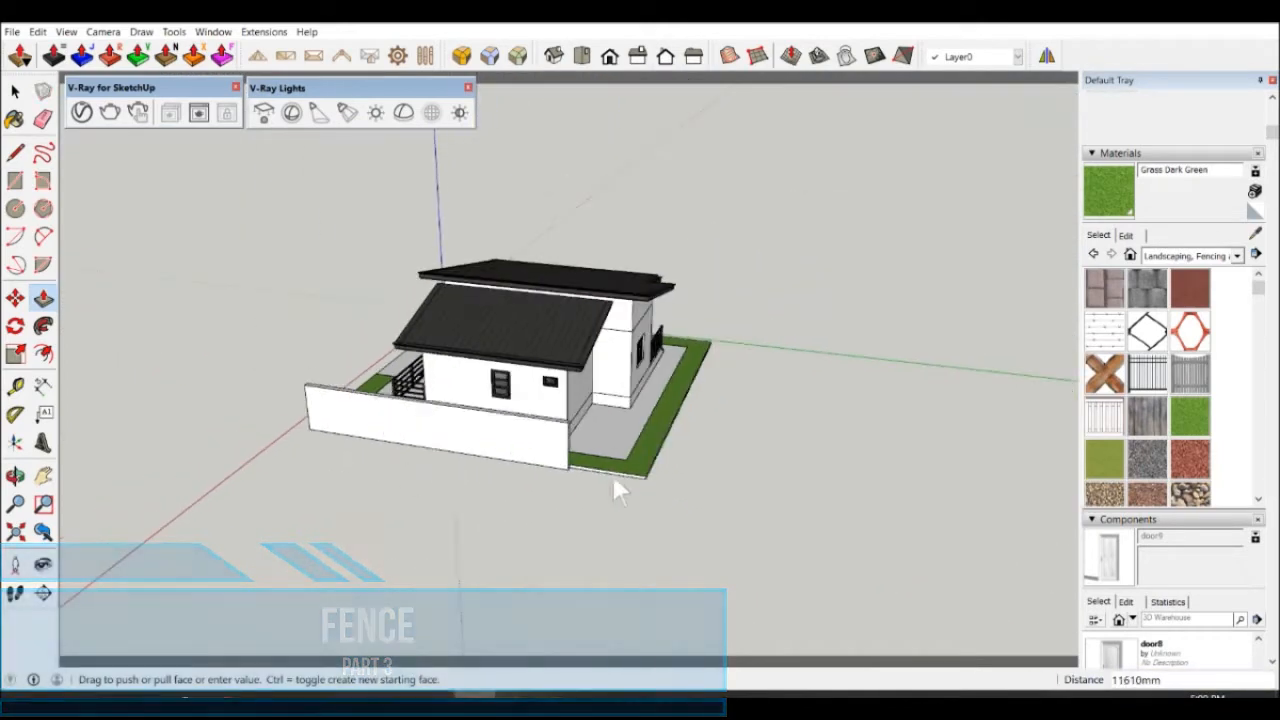
middle_drag(554, 473, 440, 490)
click(758, 373)
Extend the right fence wall's end face beyond the slab's rear corner.
scroll(520, 468, up, 3)
click(545, 472)
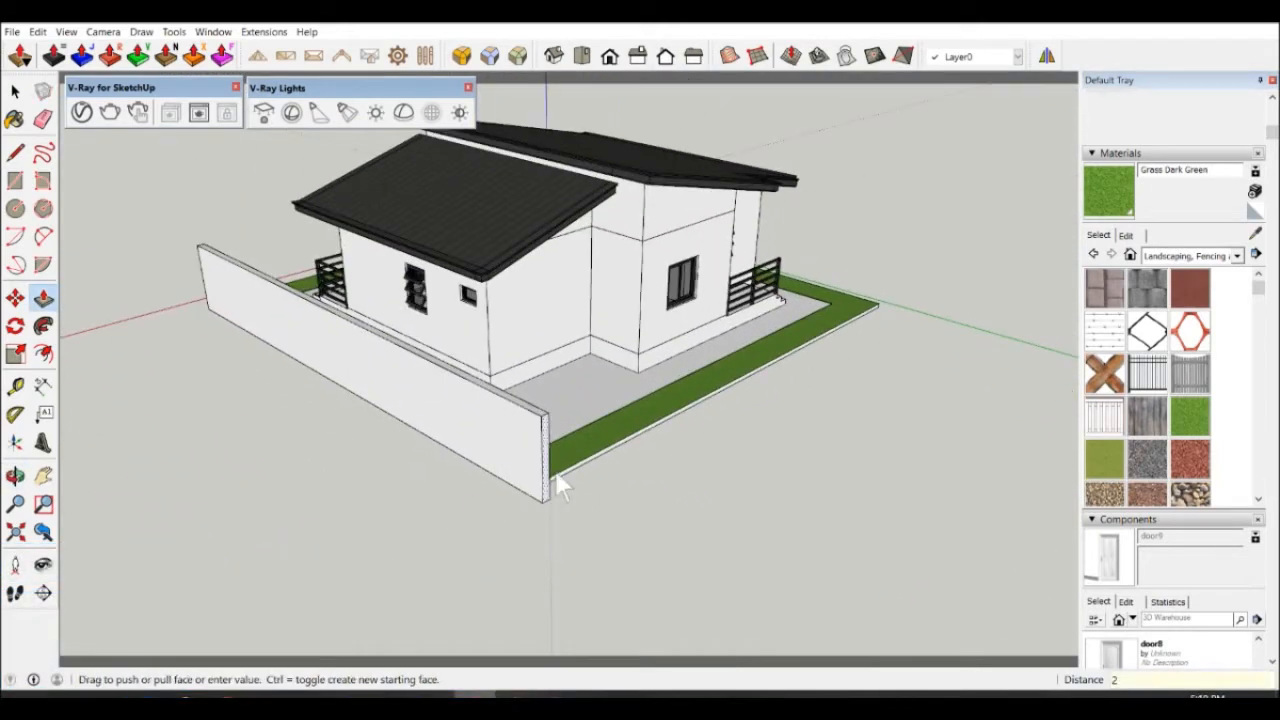
click(556, 485)
scroll(329, 446, down, 5)
Draw a vertical line on the right fence wall's inner face at the slab's rear corner.
key(l)
scroll(370, 385, up, 5)
scroll(340, 369, up, 4)
click(312, 364)
scroll(312, 364, down, 2)
click(299, 212)
Pull the marked-off end strip along the slab's rear edge to form the rear fence wall.
key(p)
click(300, 266)
scroll(303, 268, down, 8)
middle_drag(312, 330, 460, 372)
click(747, 299)
Extend the rear fence wall's end face beyond the slab's rear left corner.
middle_drag(700, 340, 440, 385)
scroll(434, 362, up, 5)
scroll(463, 429, down, 5)
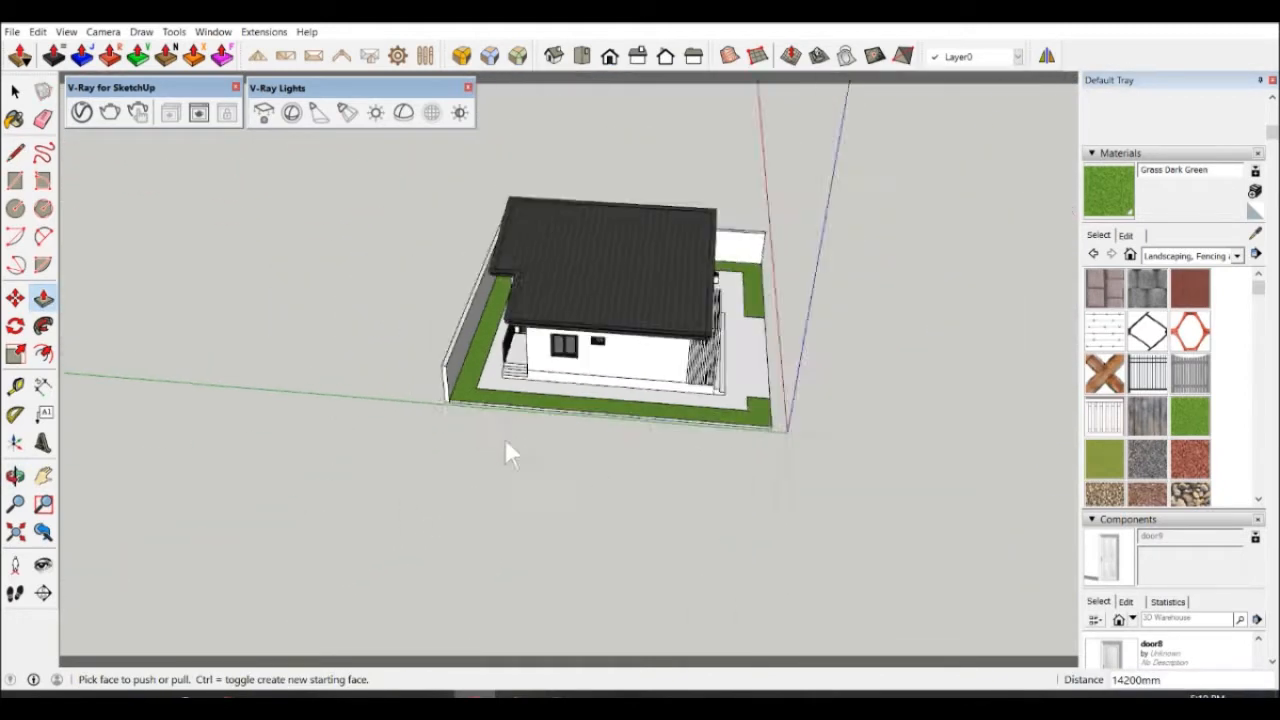
scroll(505, 443, up, 6)
click(318, 408)
text(2)
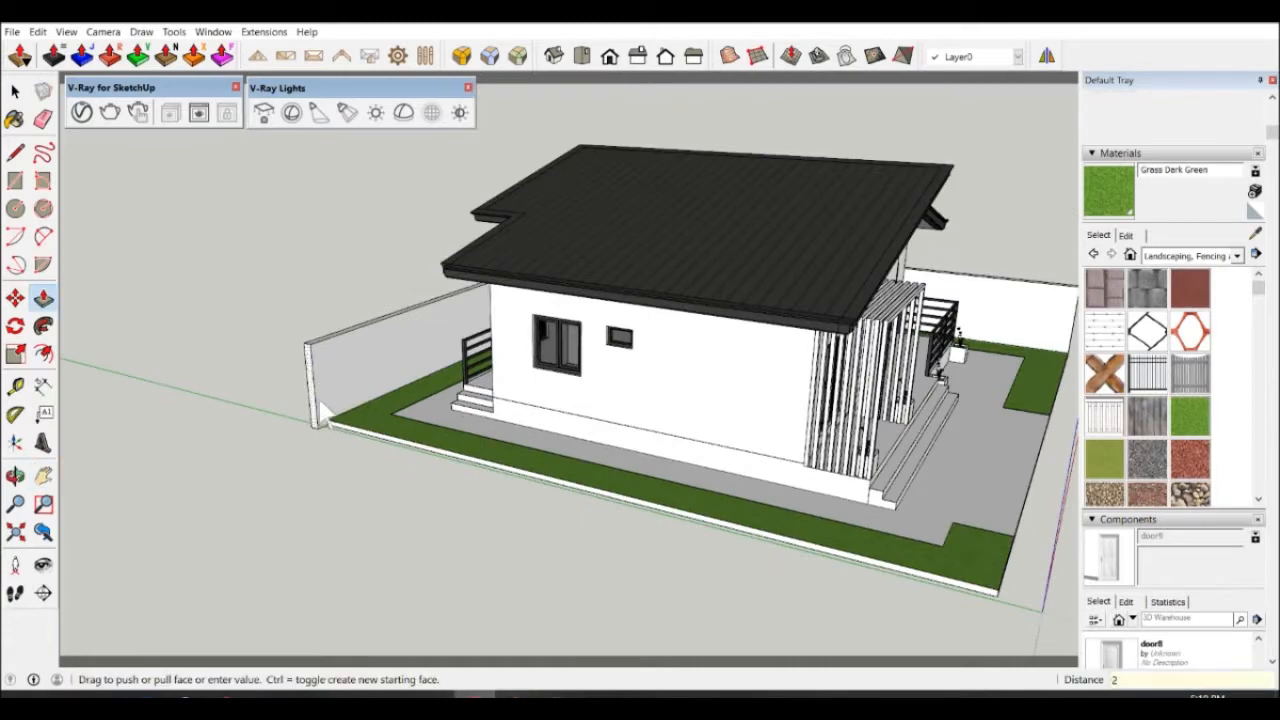
key(Return)
Draw a vertical line on the rear fence wall's inner face at the slab's rear left corner.
key(l)
scroll(315, 422, up, 5)
scroll(300, 424, down, 2)
click(290, 420)
click(285, 258)
Pull the rear wall's marked-off strip along the slab's left side to the front corner as the left fence wall.
key(p)
click(291, 324)
scroll(293, 335, down, 8)
middle_drag(300, 400, 560, 445)
scroll(640, 440, up, 5)
click(672, 436)
scroll(680, 460, down, 5)
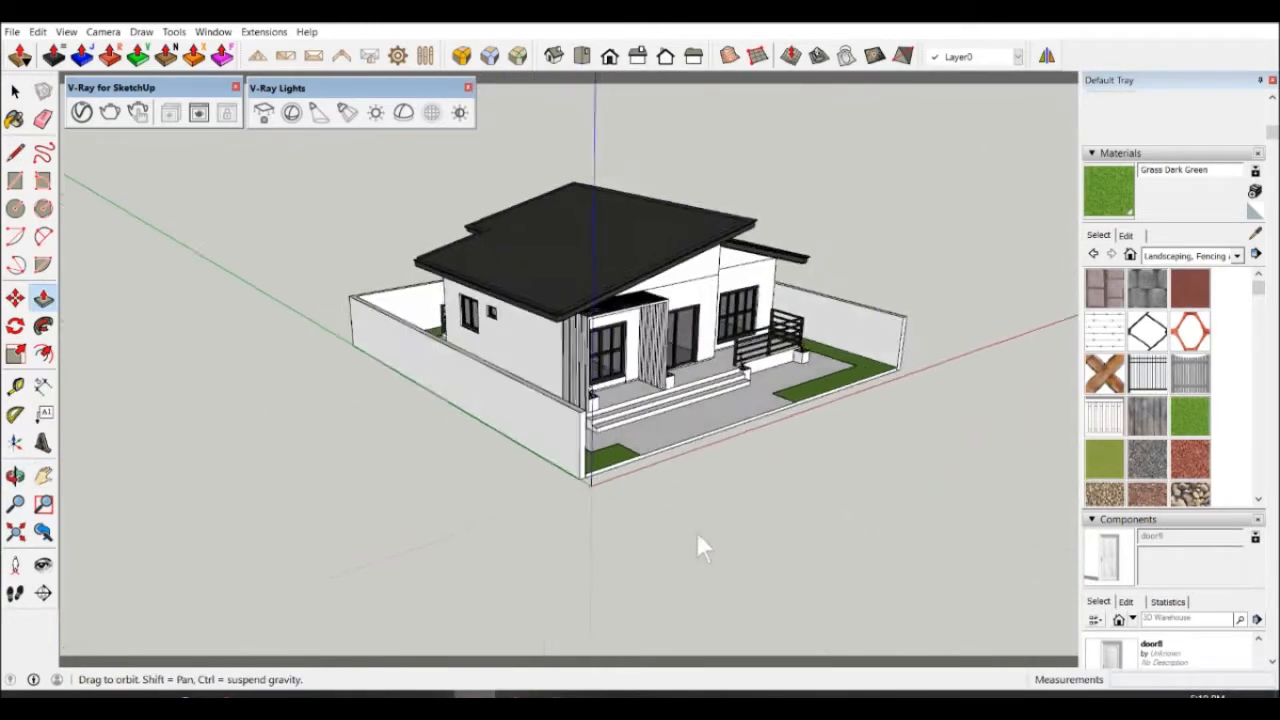
Select all connected fence wall geometry and make it a group.
middle_drag(697, 532, 480, 505)
key(space)
middle_drag(810, 580, 794, 480)
scroll(792, 440, up, 4)
triple_click(792, 427)
right_click(790, 428)
click(847, 238)
Add a new layer named FENCE.
shift+middle_drag(692, 446, 677, 563)
scroll(680, 560, up, 2)
click(841, 525)
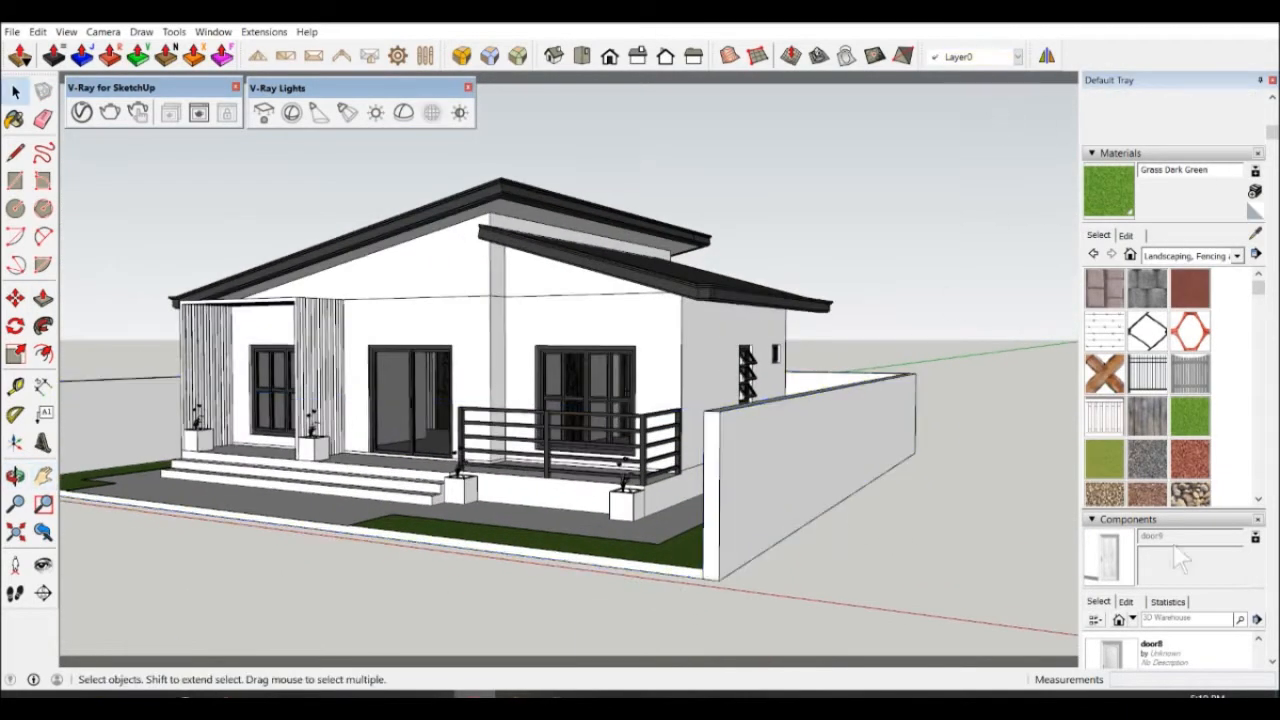
scroll(1182, 558, down, 10)
click(1093, 378)
text(FENCE)
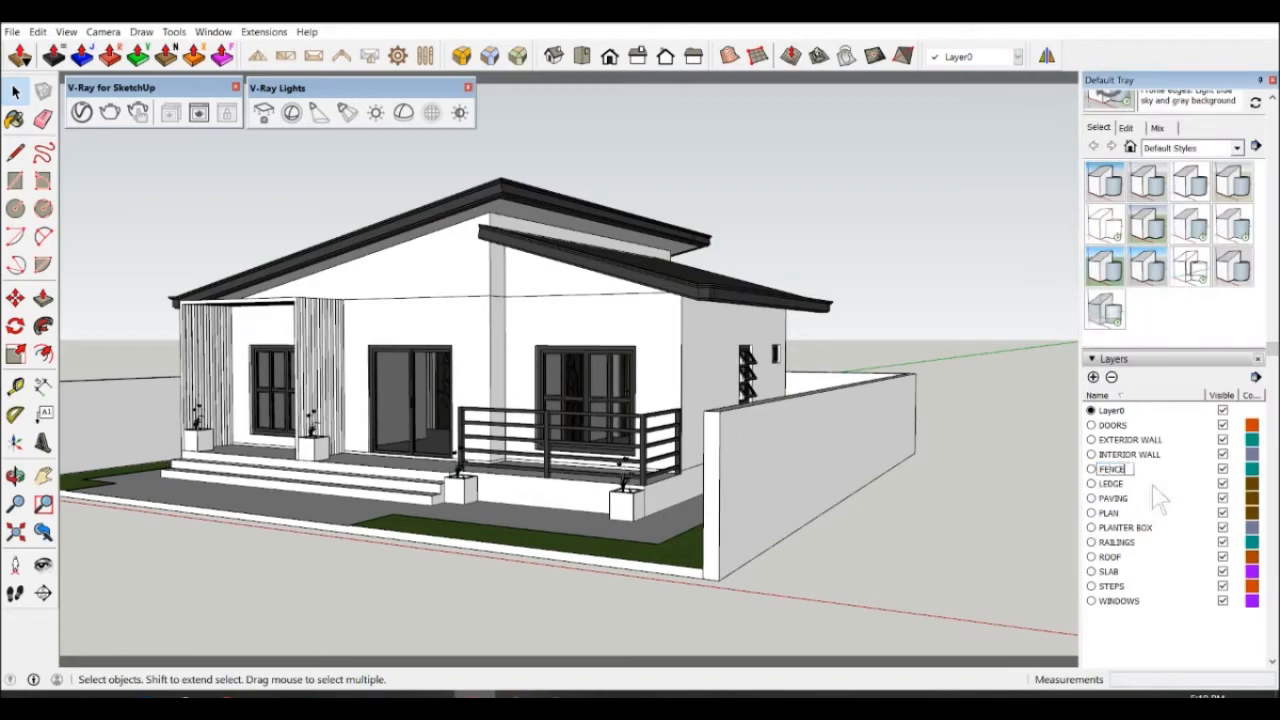
key(Return)
Assign the fence group to the FENCE layer and deselect it.
click(838, 460)
click(985, 57)
click(965, 113)
click(981, 290)
Frame the house's front closely for a test render and close the render window.
scroll(984, 308, down, 4)
middle_drag(862, 445, 690, 590)
scroll(826, 539, up, 2)
scroll(405, 480, up, 2)
shift+middle_drag(500, 515, 524, 534)
scroll(523, 532, up, 2)
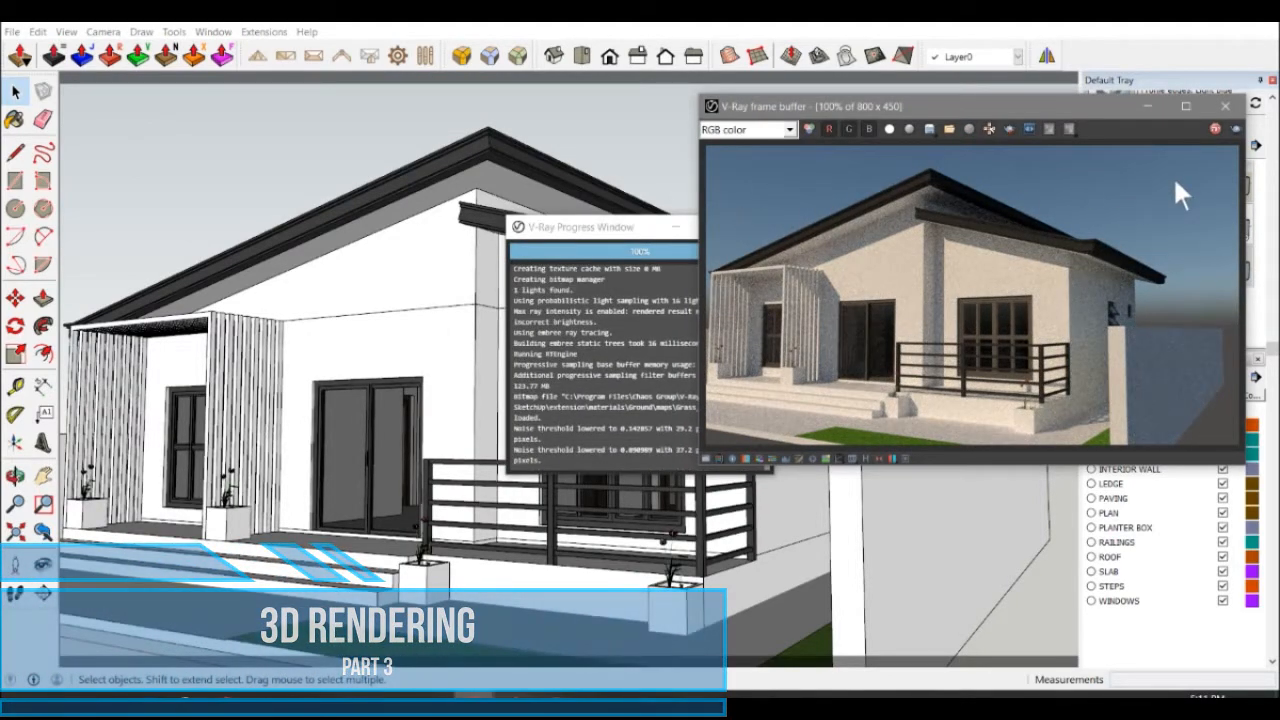
click(1225, 106)
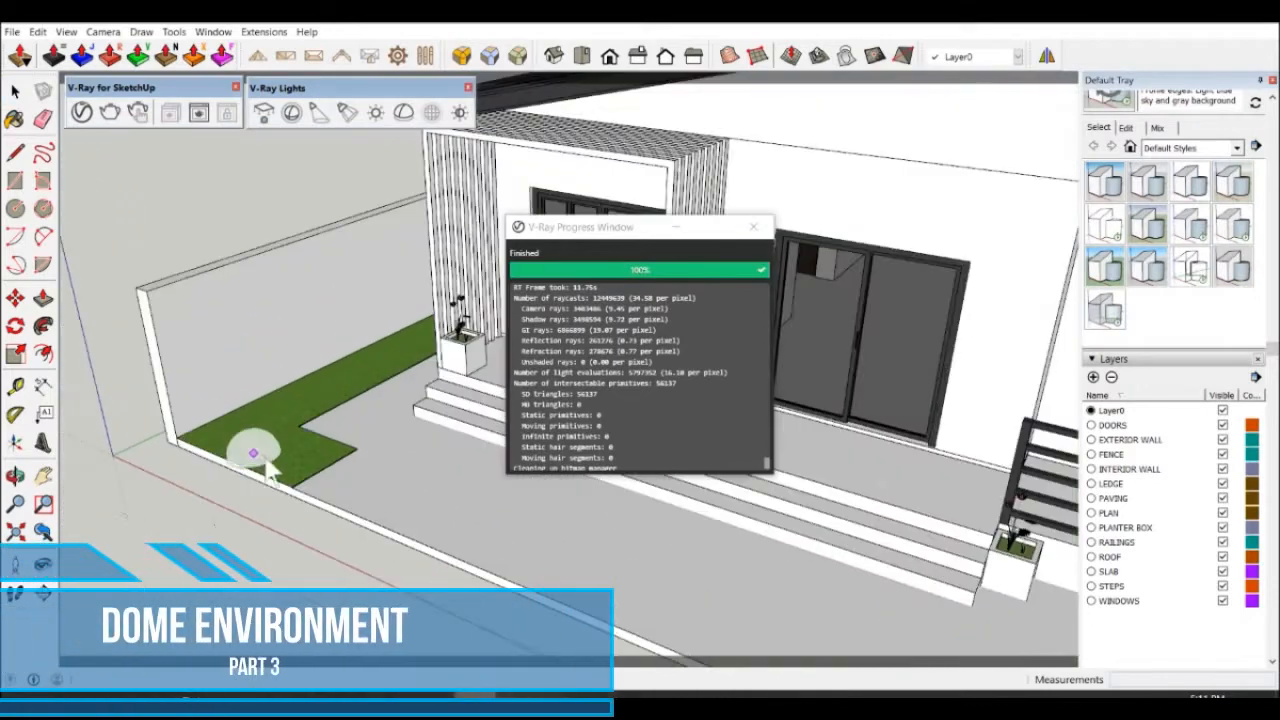
Place a V-Ray dome light on the grass near the slab's front left corner.
scroll(256, 455, up, 5)
click(241, 409)
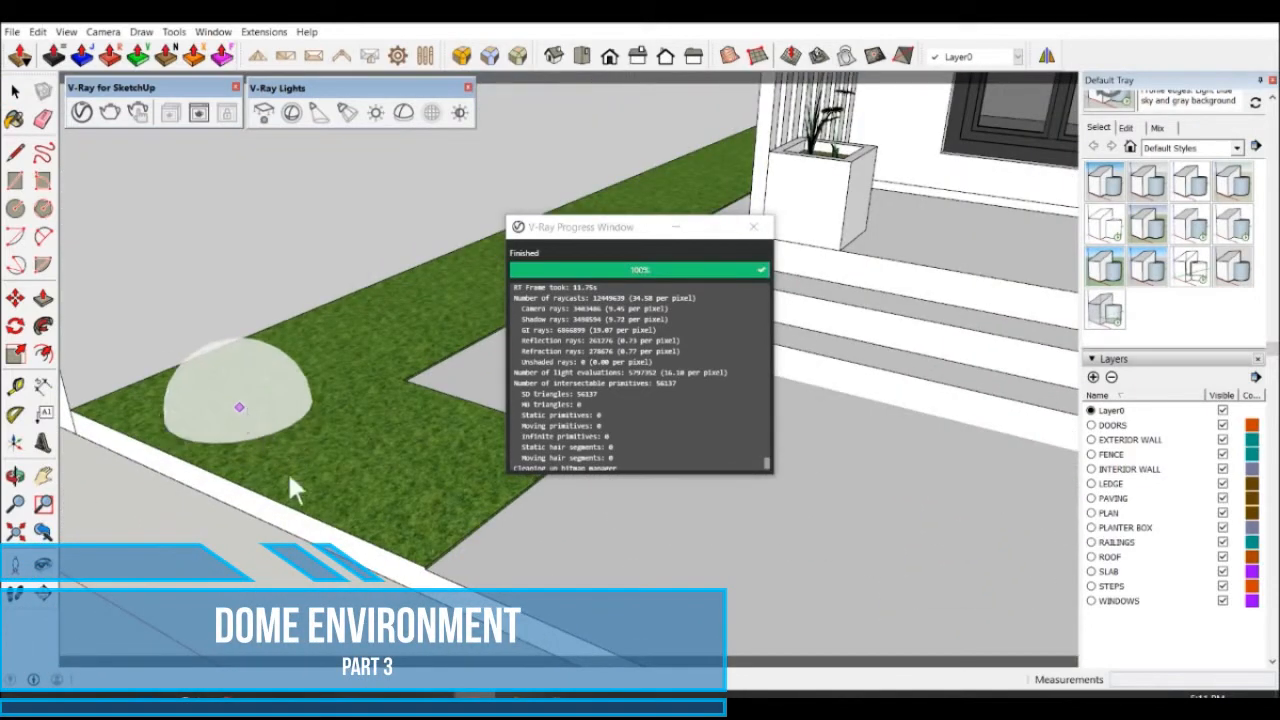
click(286, 420)
Rotate the dome light about its centre by about 56 degrees and deselect it.
key(q)
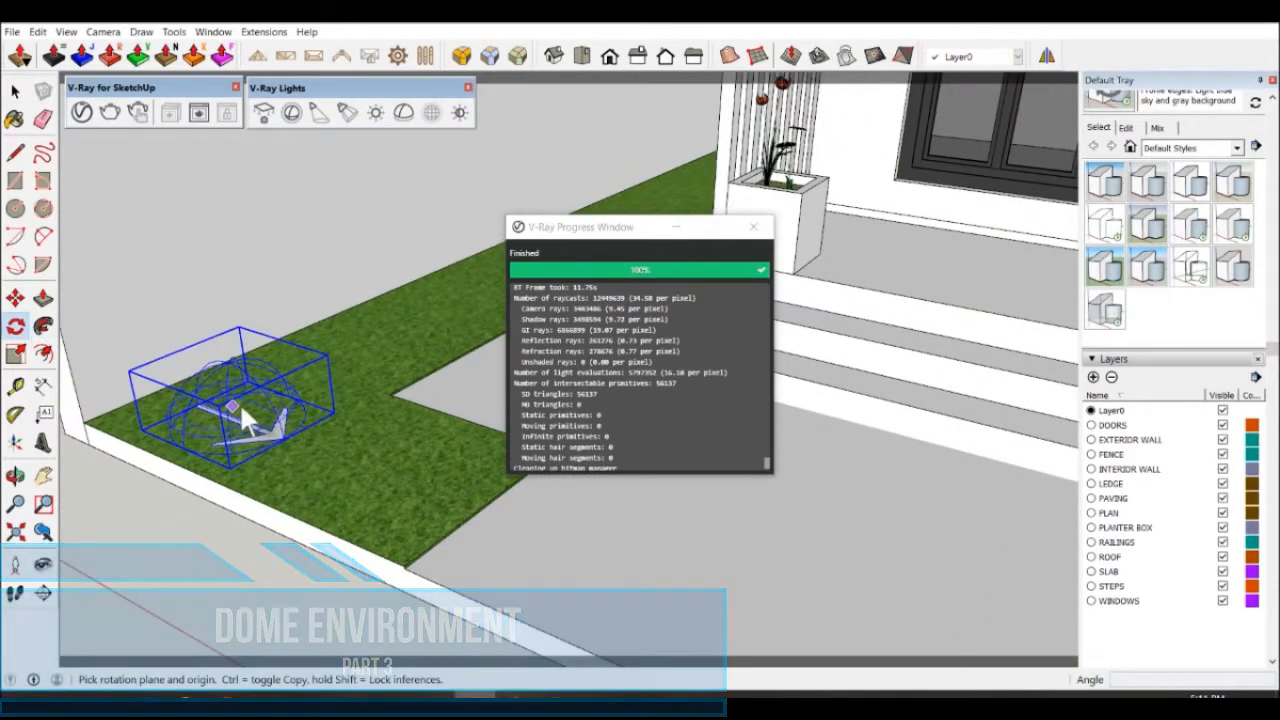
scroll(235, 410, up, 3)
click(227, 422)
click(405, 504)
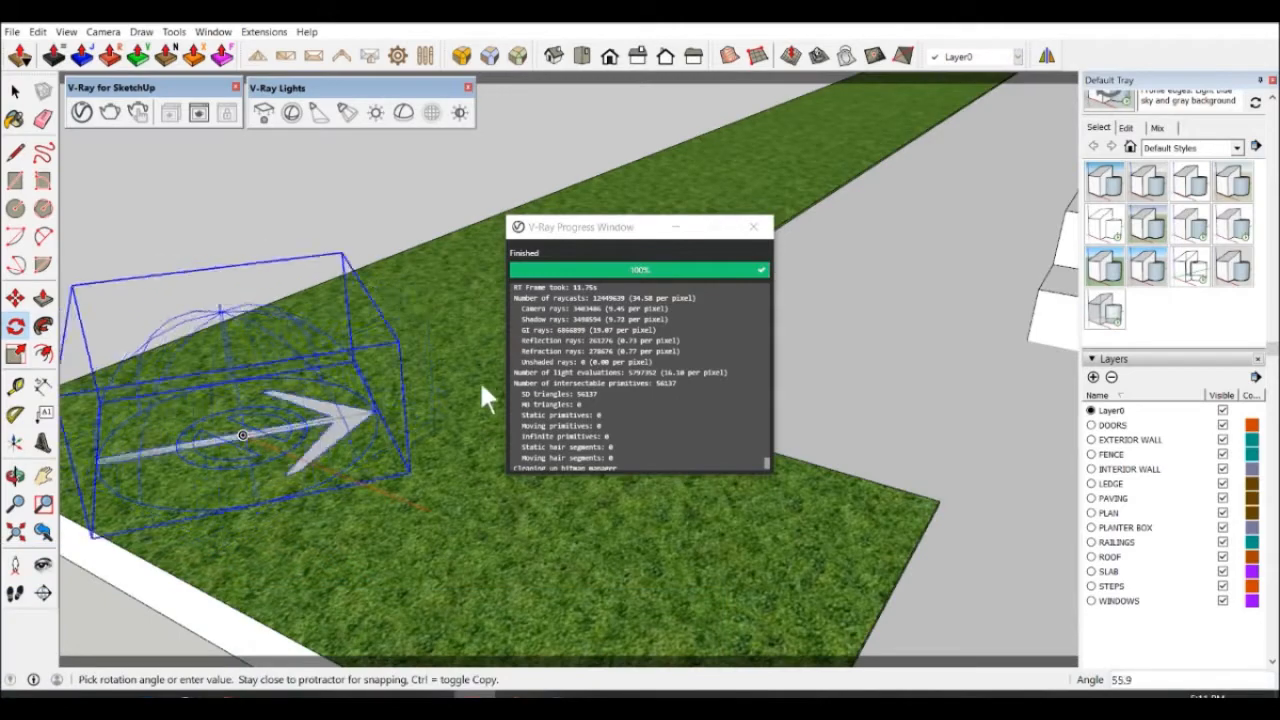
click(733, 342)
key(space)
scroll(353, 442, down, 5)
click(435, 190)
Load VizPeople_non_commercial_hdr_v1_05.hdr from the HDR folder as the V-Ray Dome Light's texture.
click(82, 112)
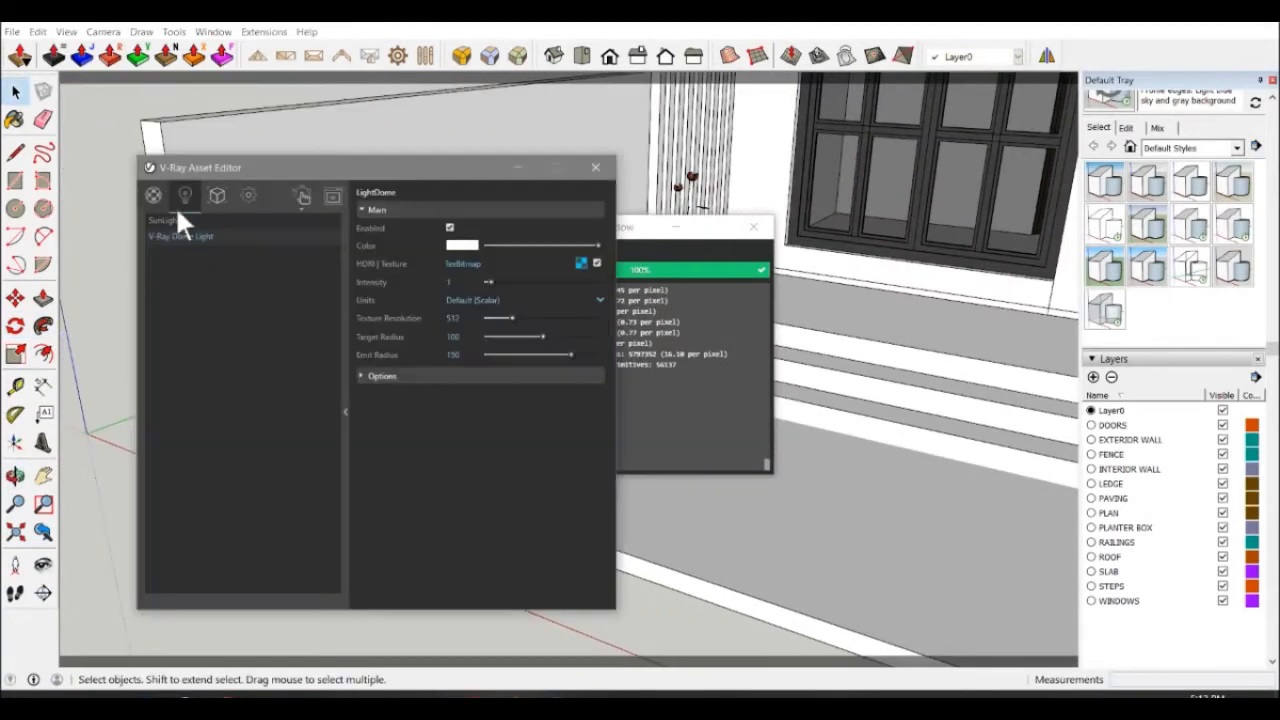
click(581, 263)
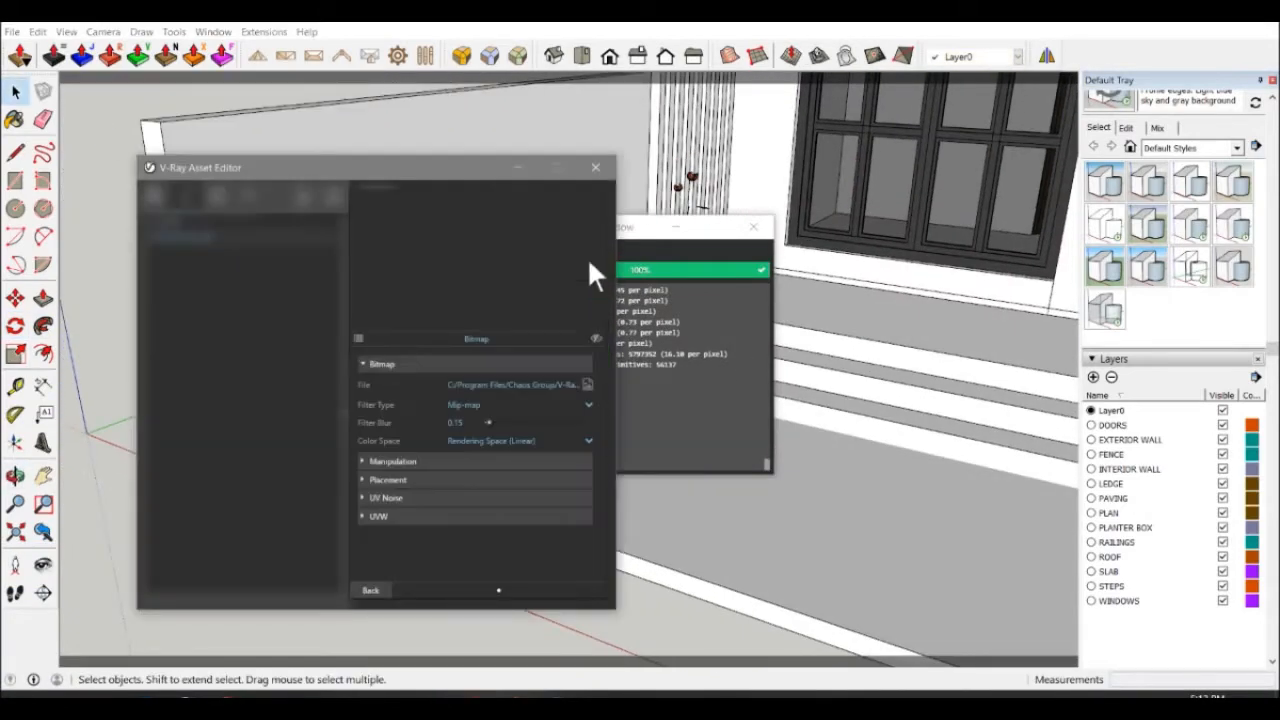
click(753, 227)
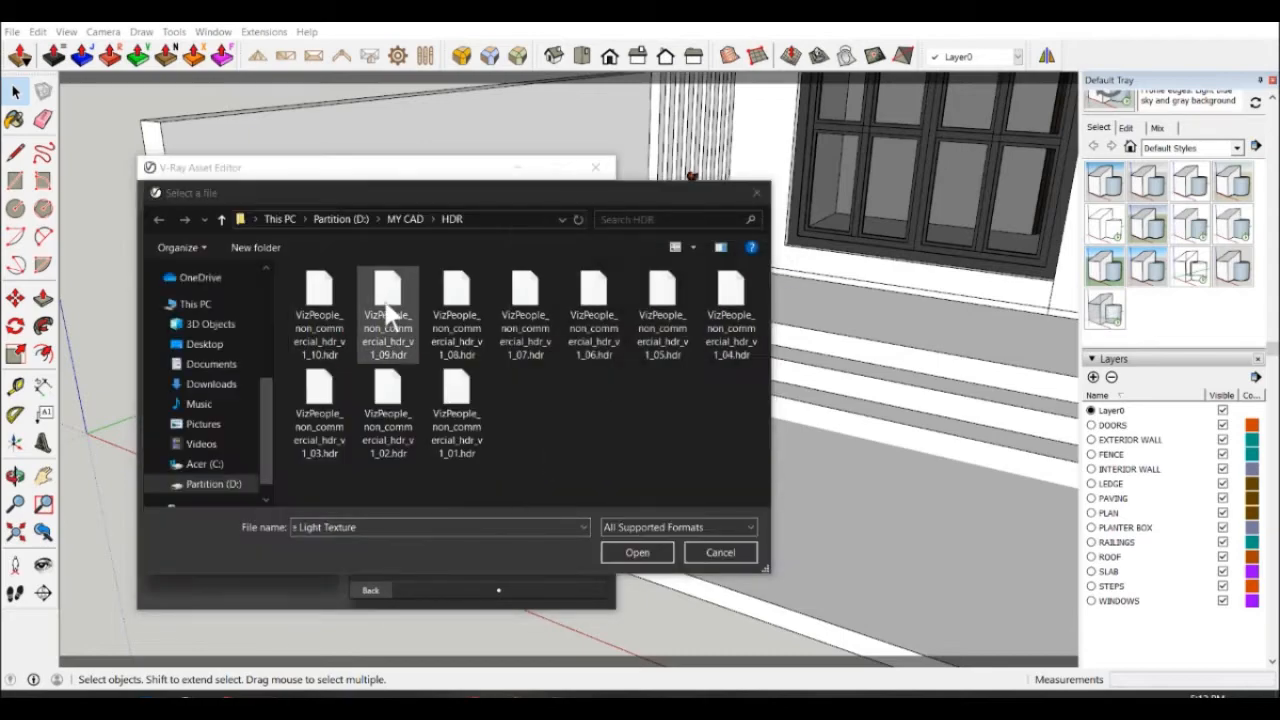
double_click(650, 310)
click(370, 590)
click(595, 167)
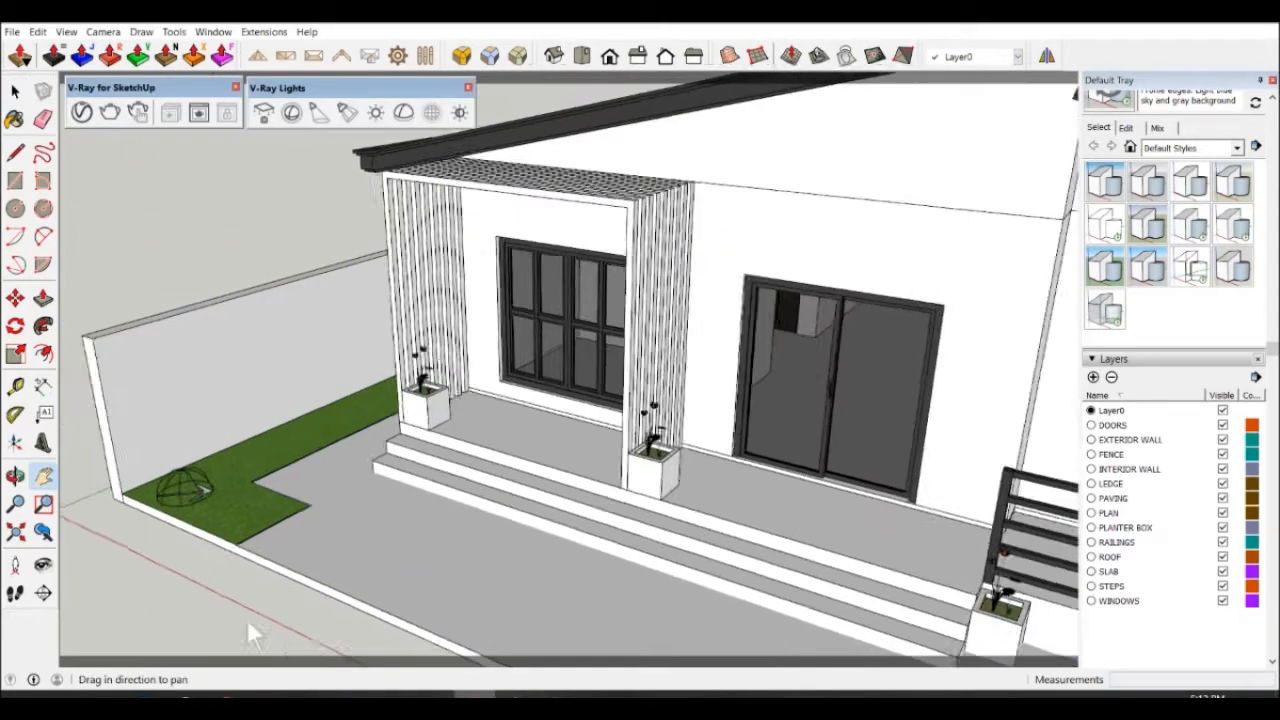
Frame the house's front facade and start a V-Ray render of the scene.
scroll(419, 538, down, 5)
middle_drag(419, 538, 439, 470)
scroll(450, 466, up, 4)
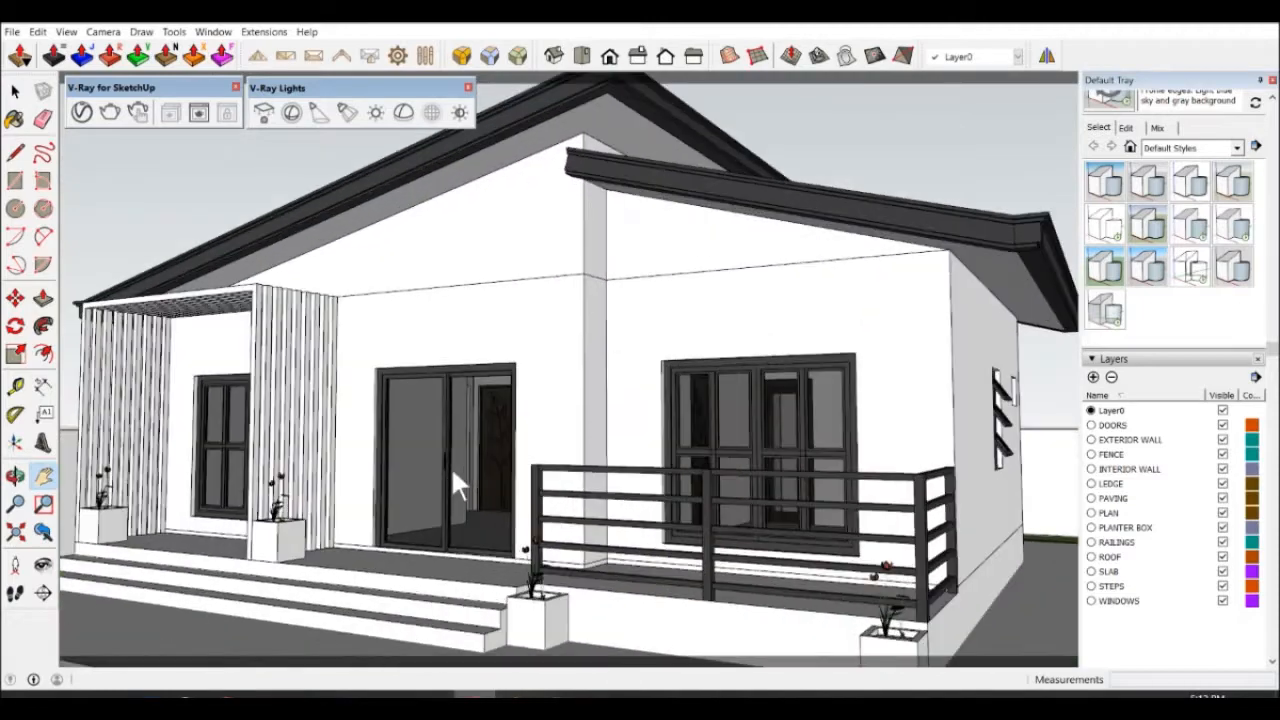
key(space)
click(110, 112)
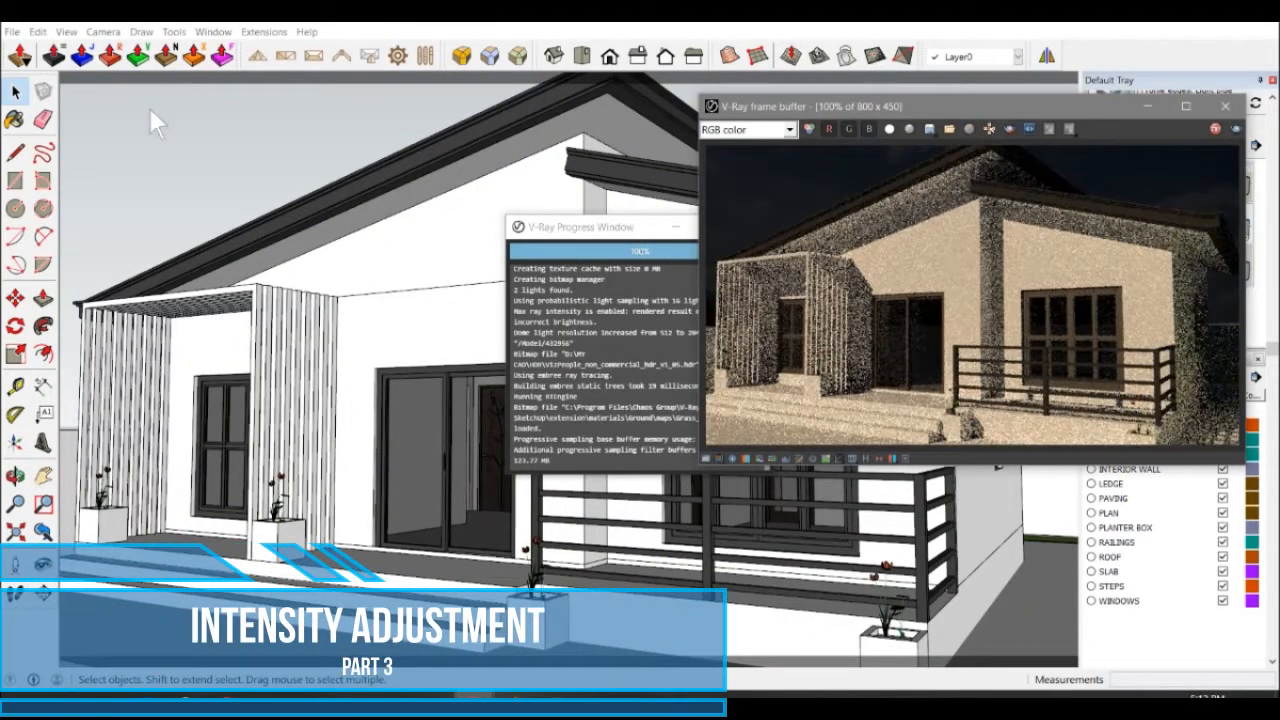
Start an interactive render and set the V-Ray Dome Light's intensity to 10.
click(149, 107)
click(85, 113)
drag(425, 168, 383, 150)
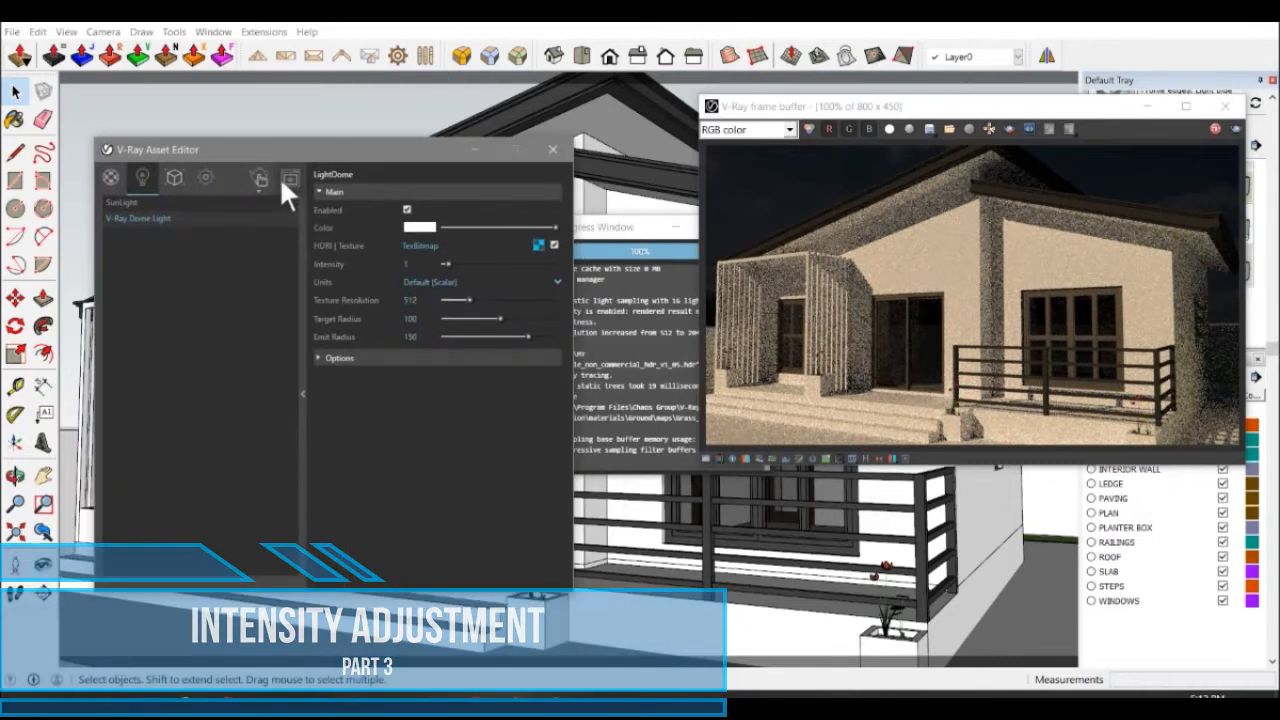
click(165, 202)
click(198, 222)
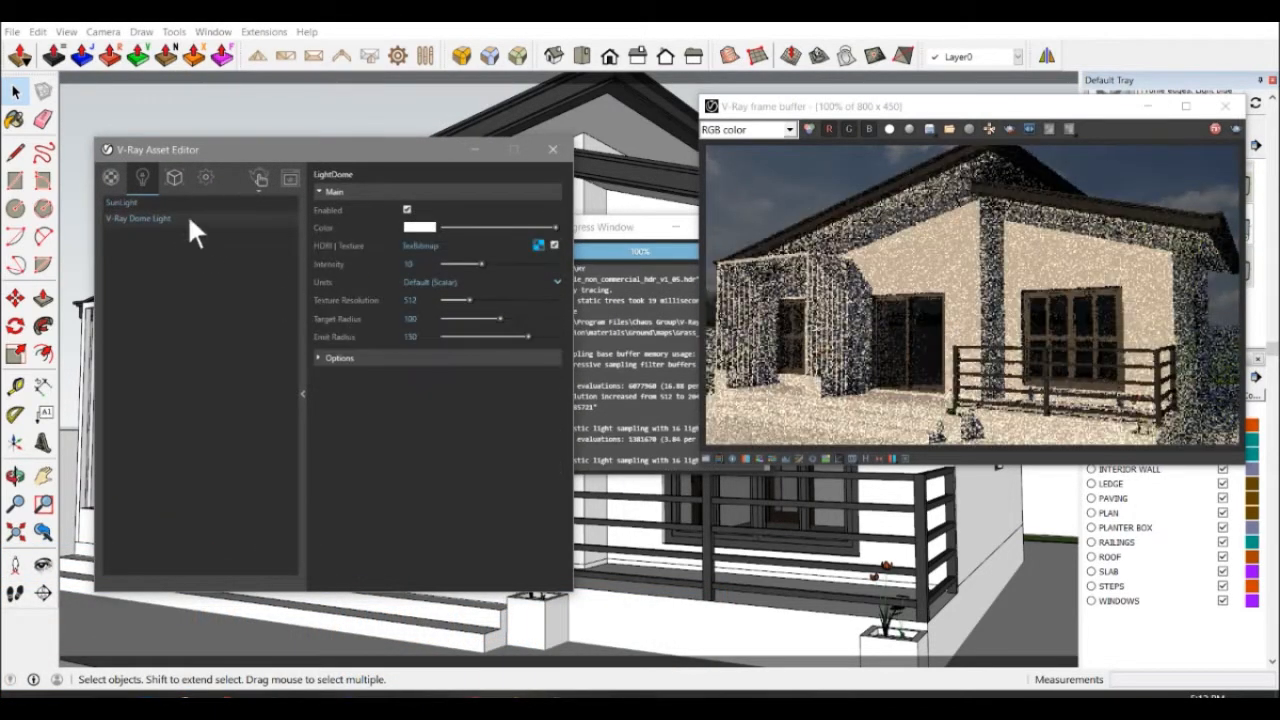
Turn off the SunLight and set the V-Ray Dome Light's intensity to 50.
click(175, 203)
click(176, 214)
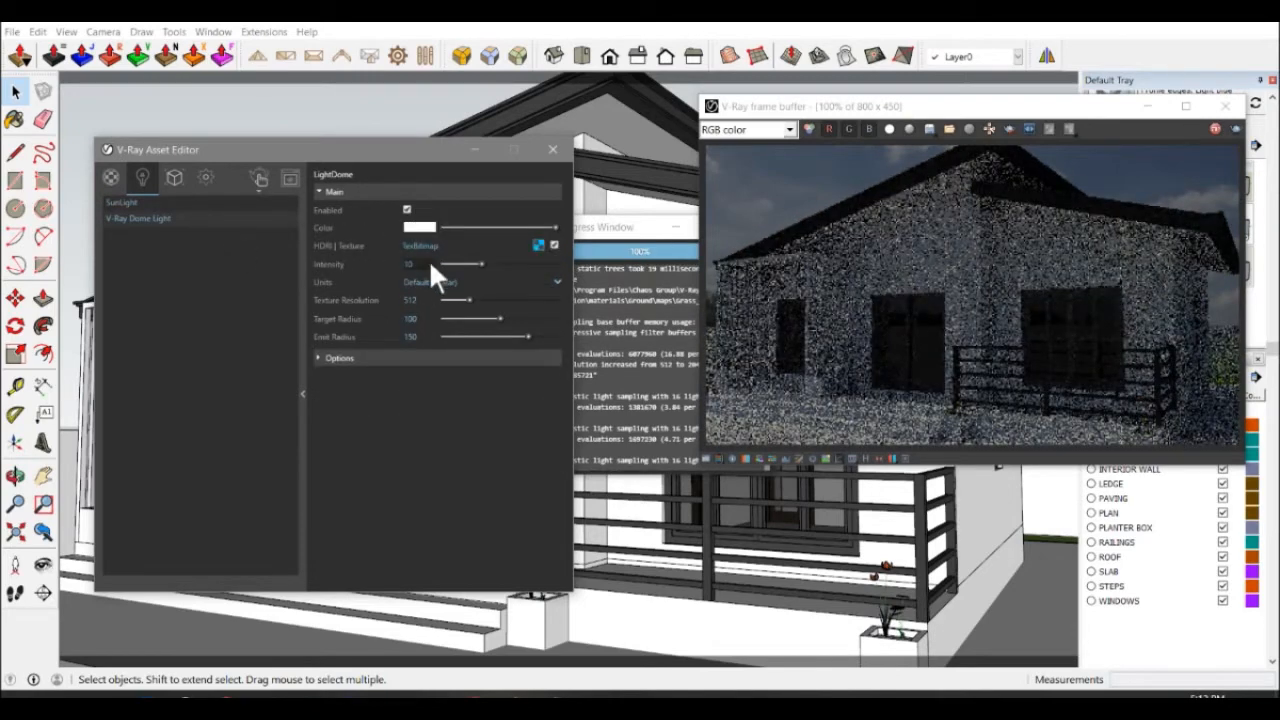
drag(429, 262, 400, 262)
text(1)
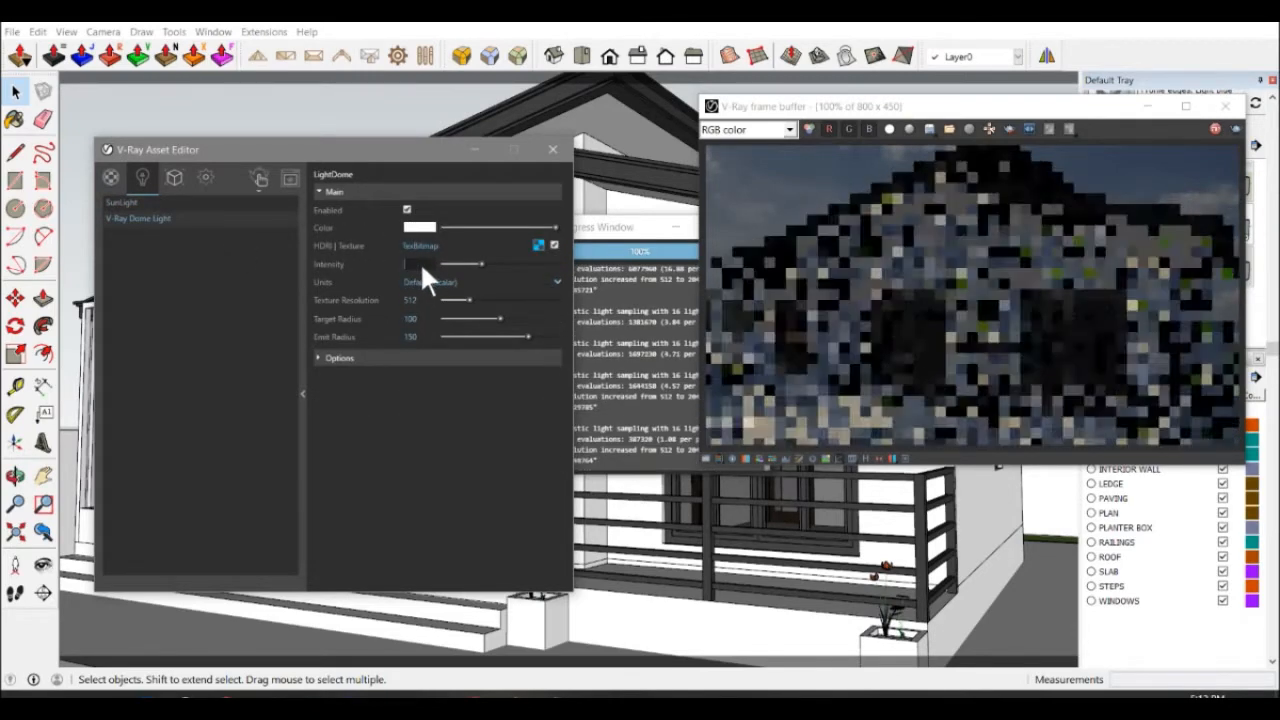
text(0)
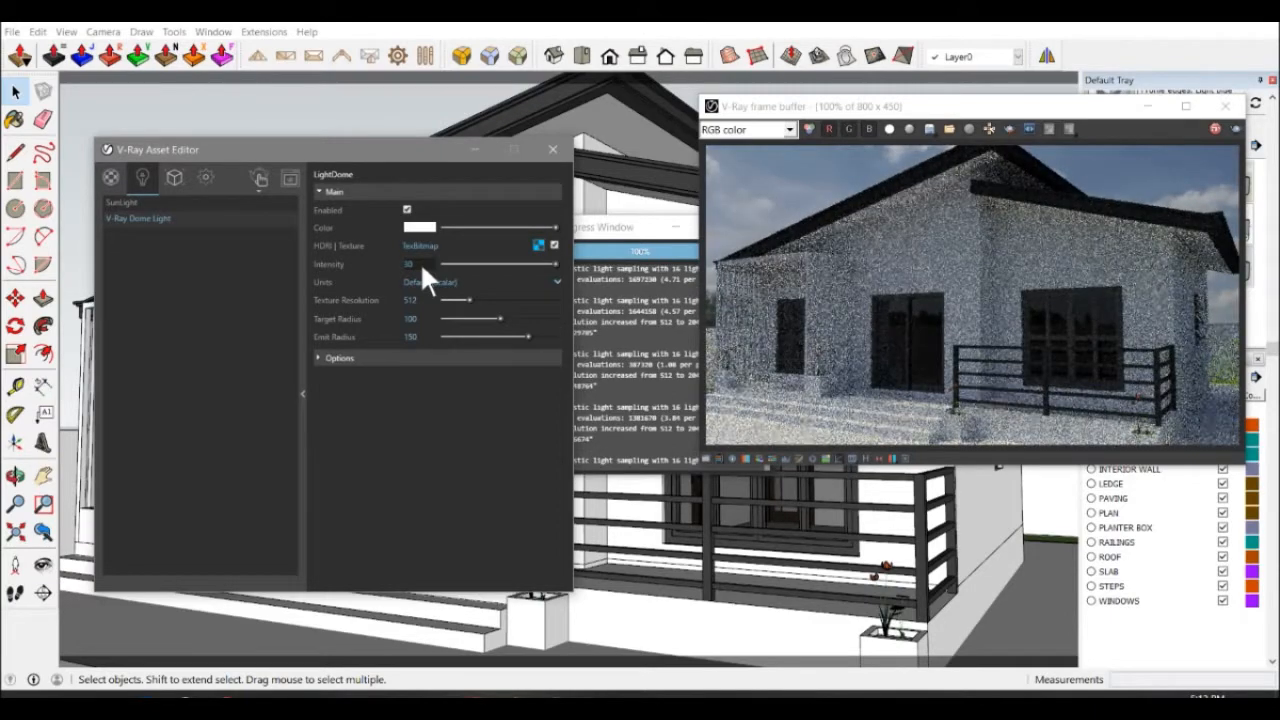
key(Return)
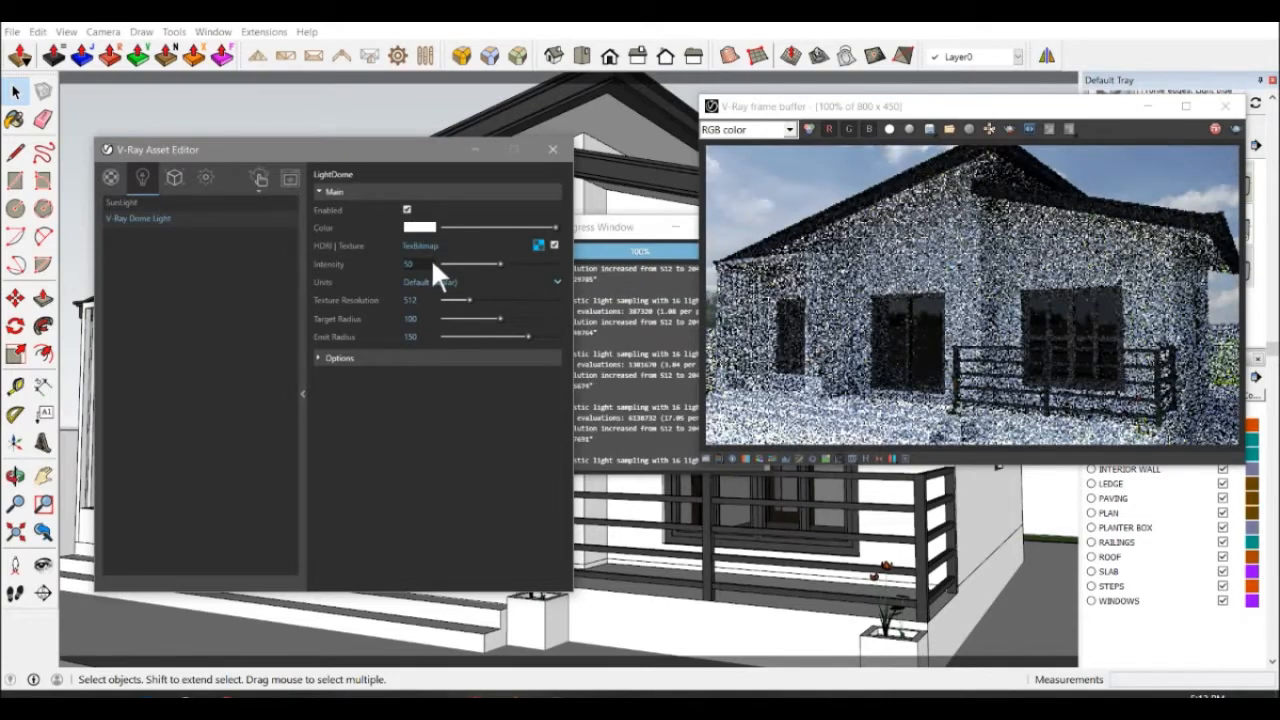
scroll(1006, 278, down, 1)
scroll(1006, 278, up, 1)
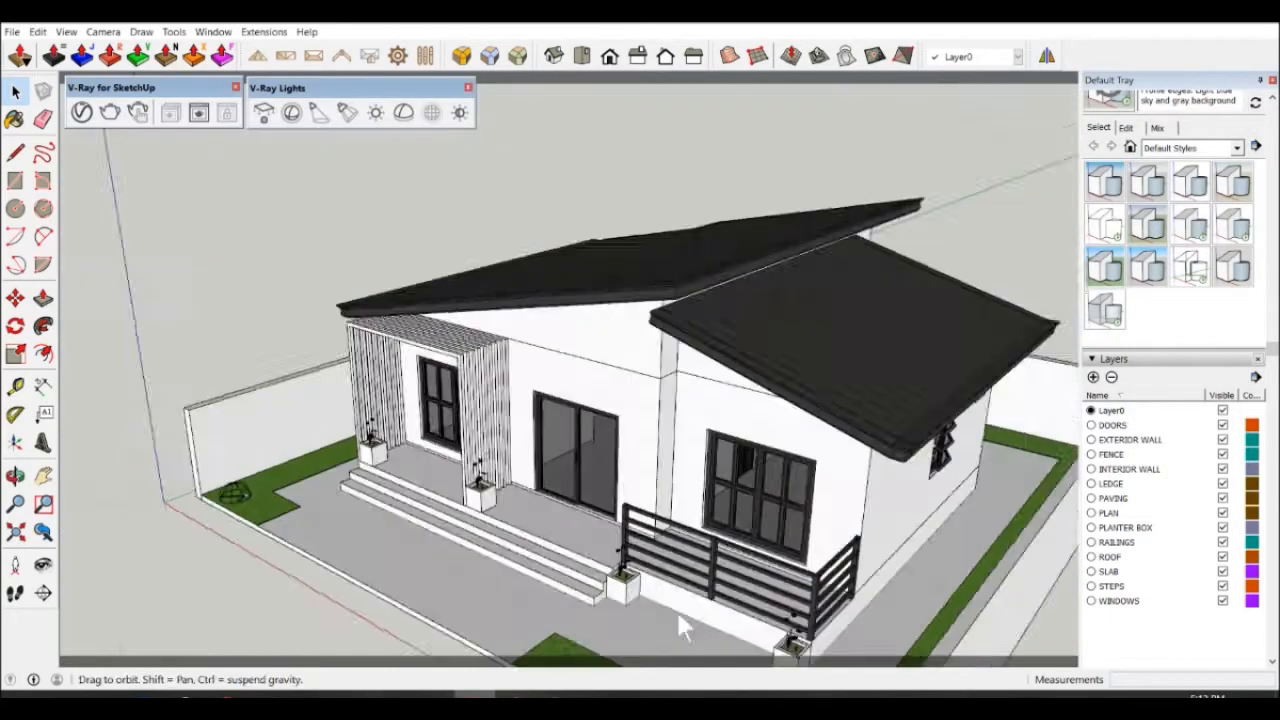
Draw a 600 by 250 mm rectangle at the grass-side end of the lowest step's tread and extrude it into a thin tile.
scroll(676, 609, up, 10)
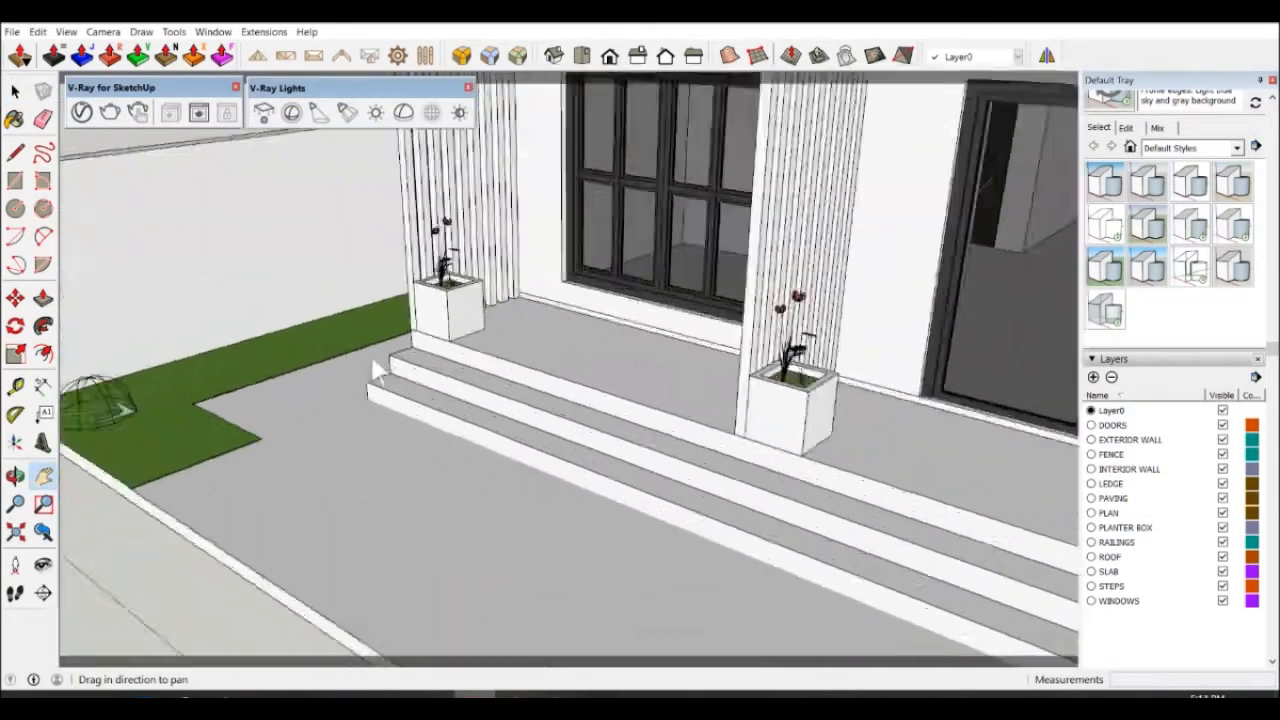
key(r)
scroll(415, 390, up, 2)
click(328, 410)
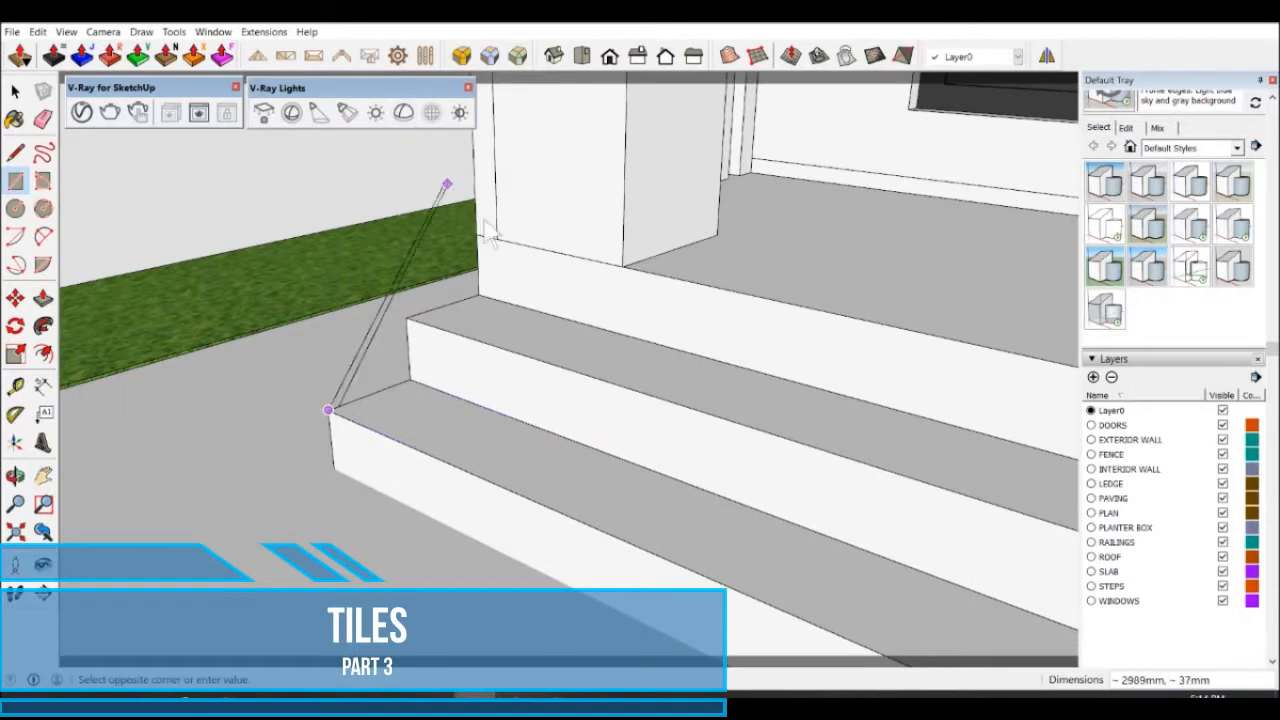
text(600,250)
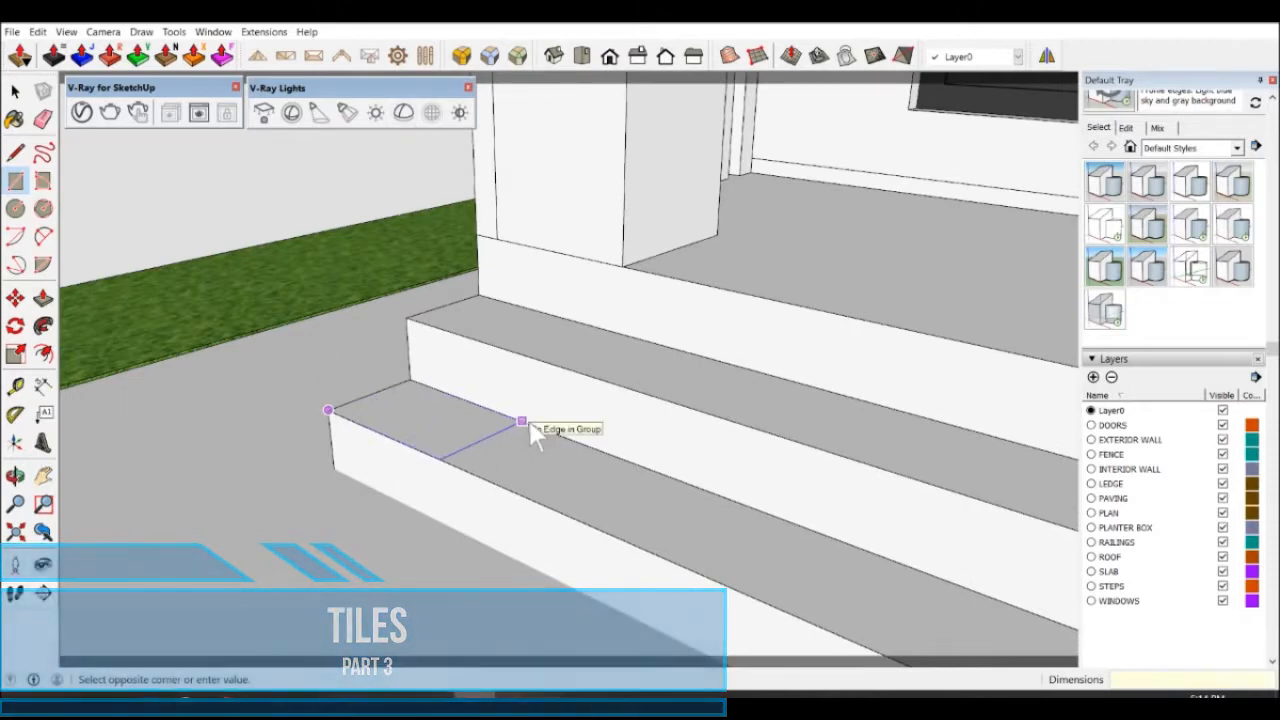
key(Return)
key(p)
click(512, 430)
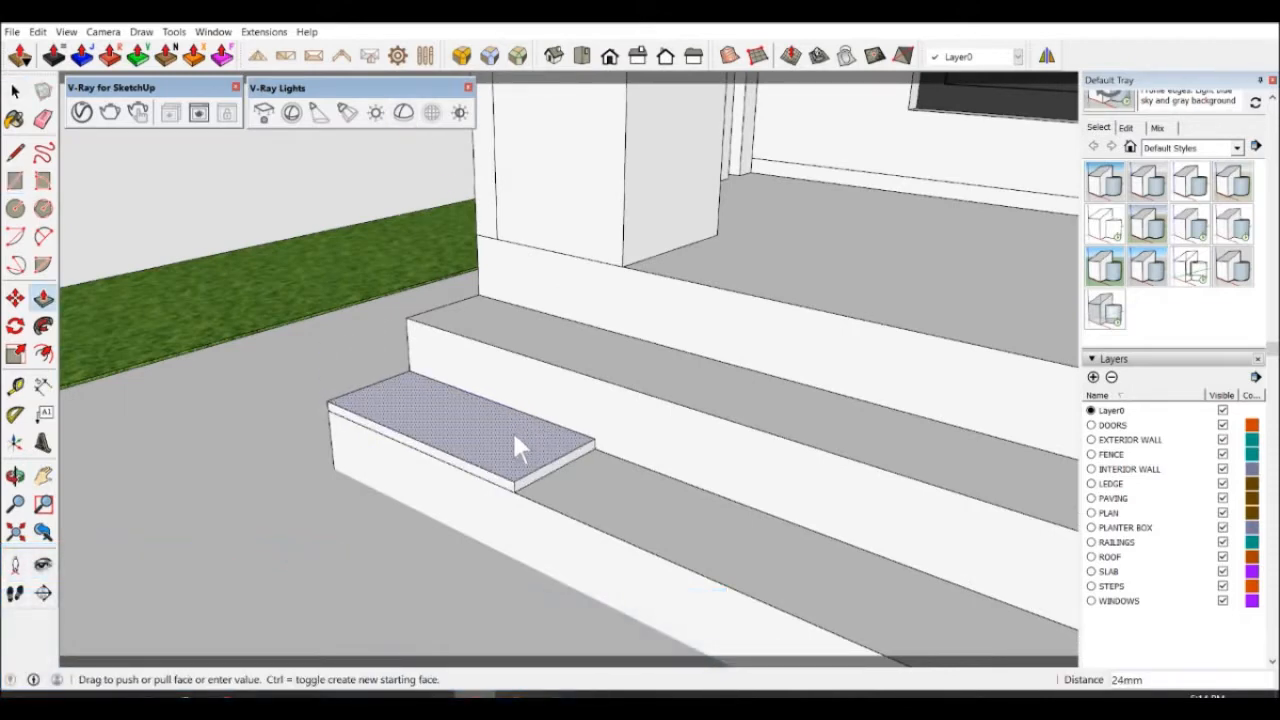
Group the tread tile and open the group for Push/Pull editing.
key(space)
right_click(502, 453)
scroll(530, 445, down, 5)
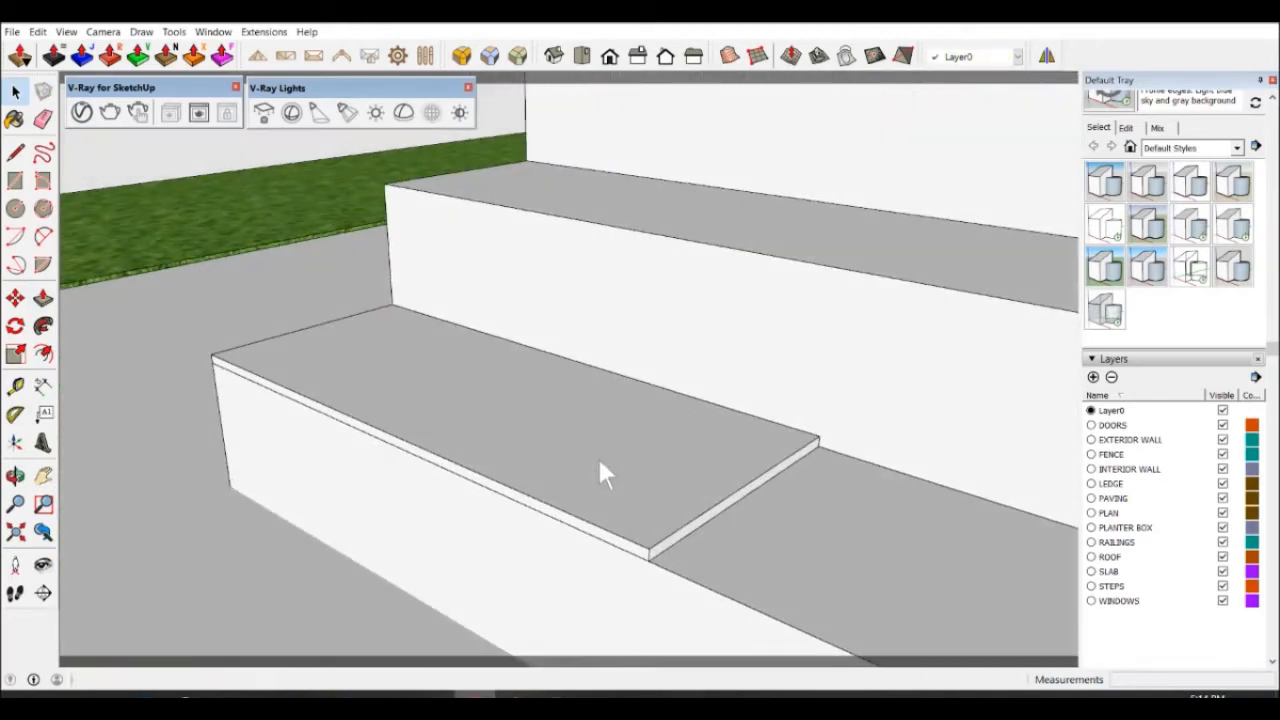
key(r)
key(space)
scroll(686, 487, up, 1)
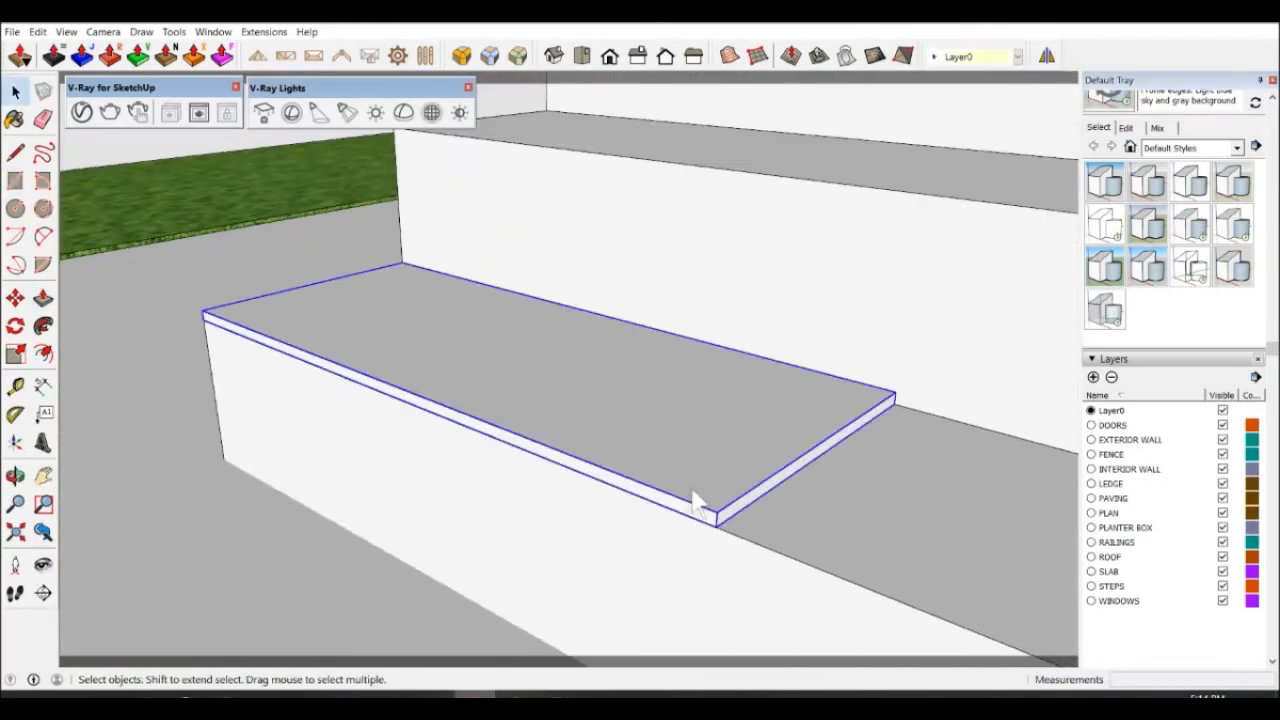
double_click(692, 494)
key(p)
scroll(358, 501, down, 3)
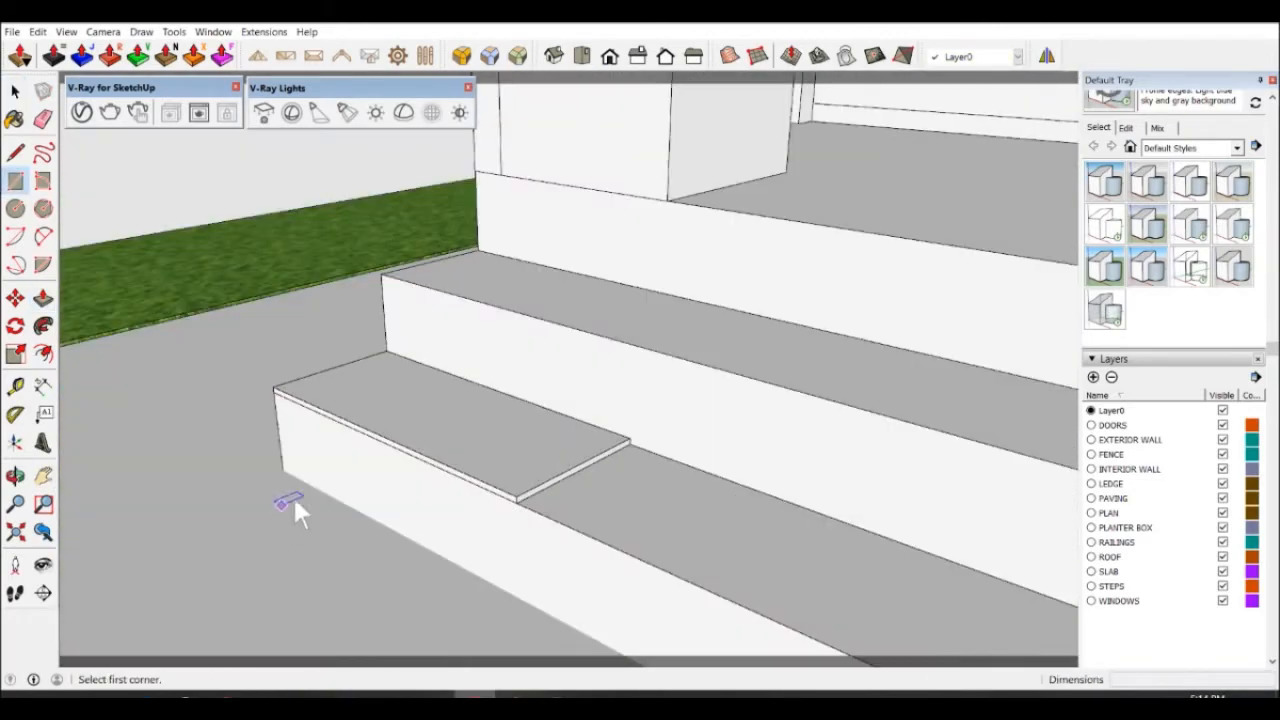
Draw a rectangle over the riser directly below the tread tile and extrude it 20 mm.
scroll(290, 505, up, 2)
click(214, 451)
click(606, 516)
key(p)
scroll(590, 530, up, 2)
text(20)
key(Return)
Select the whole riser tile, make it a group and deselect it.
key(space)
triple_click(558, 544)
right_click(558, 544)
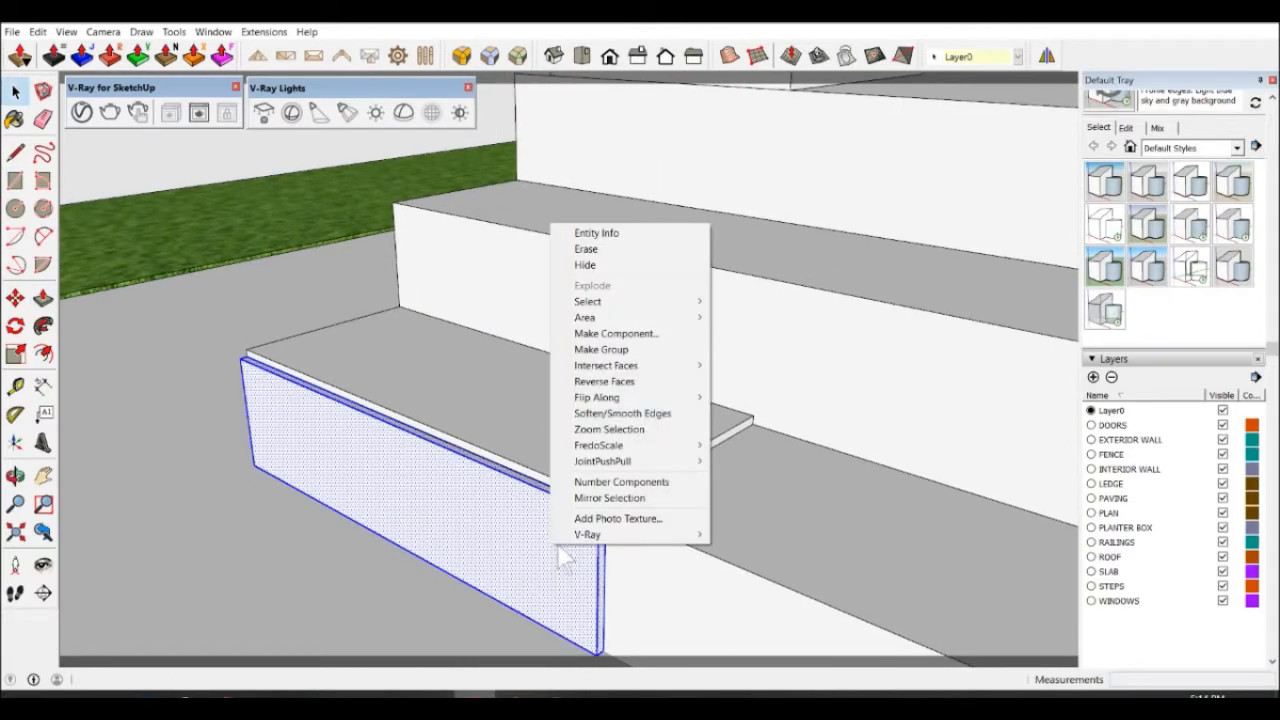
click(612, 349)
scroll(408, 541, down, 8)
click(232, 170)
Open the V-Ray material library and display the Ceramic & Porcelain category.
scroll(422, 502, up, 6)
click(82, 113)
click(111, 177)
click(99, 394)
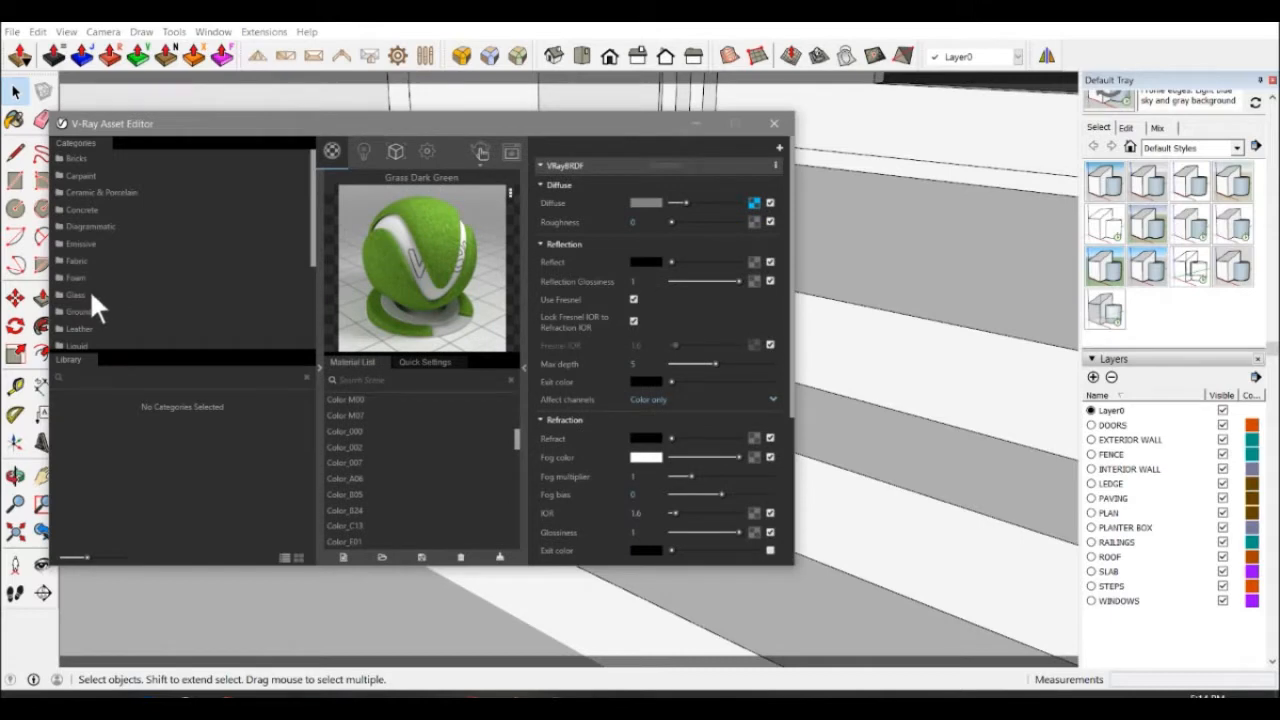
click(91, 293)
scroll(90, 303, down, 5)
scroll(146, 311, up, 5)
click(135, 193)
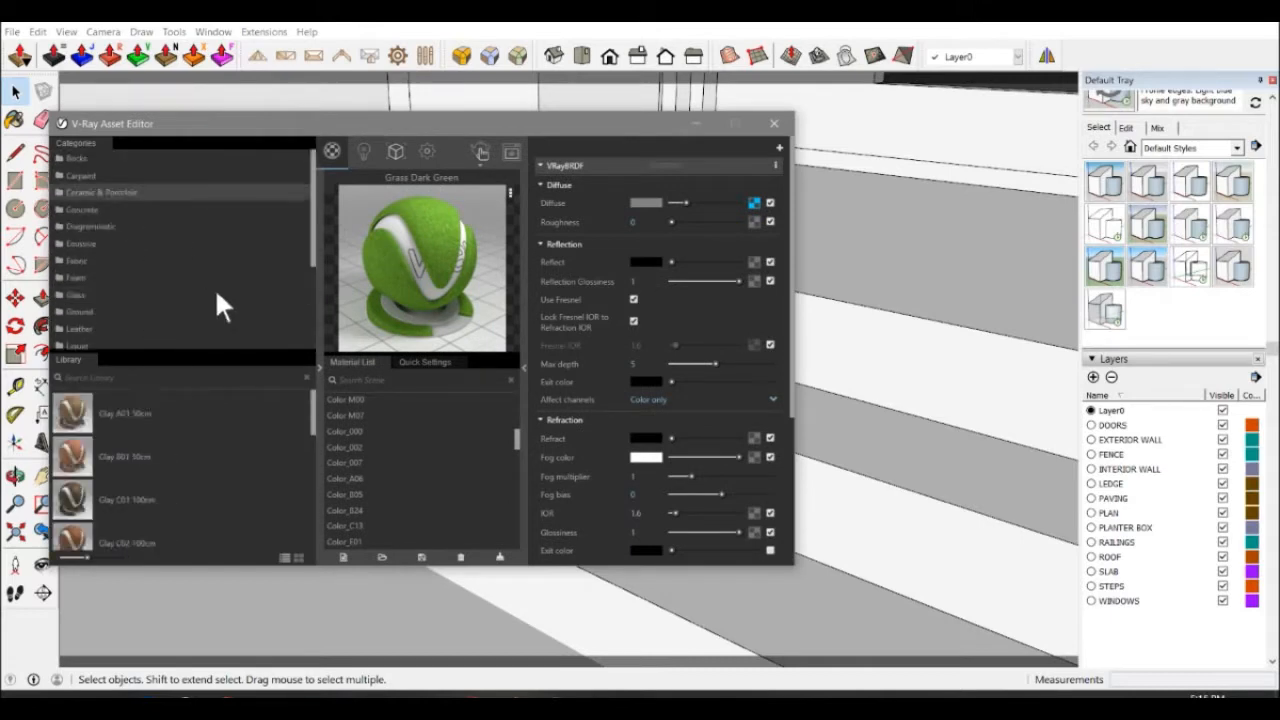
Add Porcelain B01 White 10cm to the scene materials and apply it to the tread tile.
scroll(180, 480, down, 10)
scroll(180, 480, up, 4)
scroll(182, 480, down, 6)
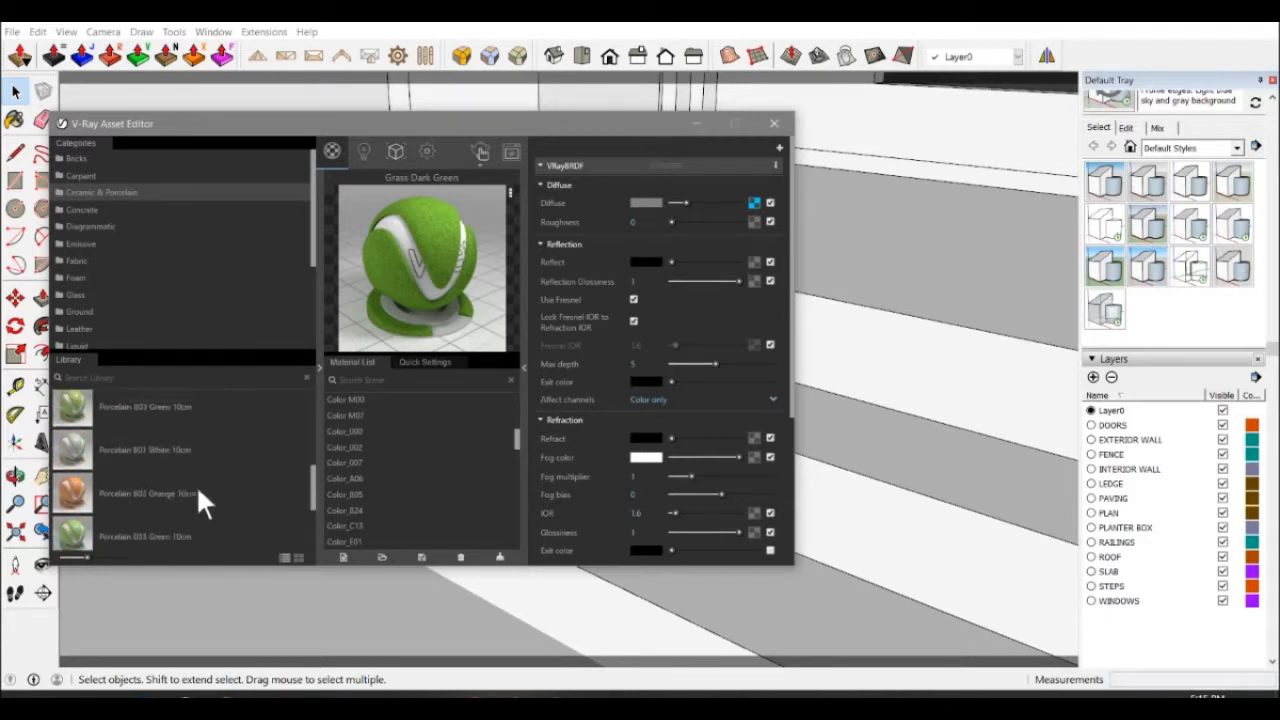
drag(72, 450, 420, 470)
drag(385, 124, 315, 420)
click(312, 405)
right_click(274, 533)
click(322, 563)
click(608, 426)
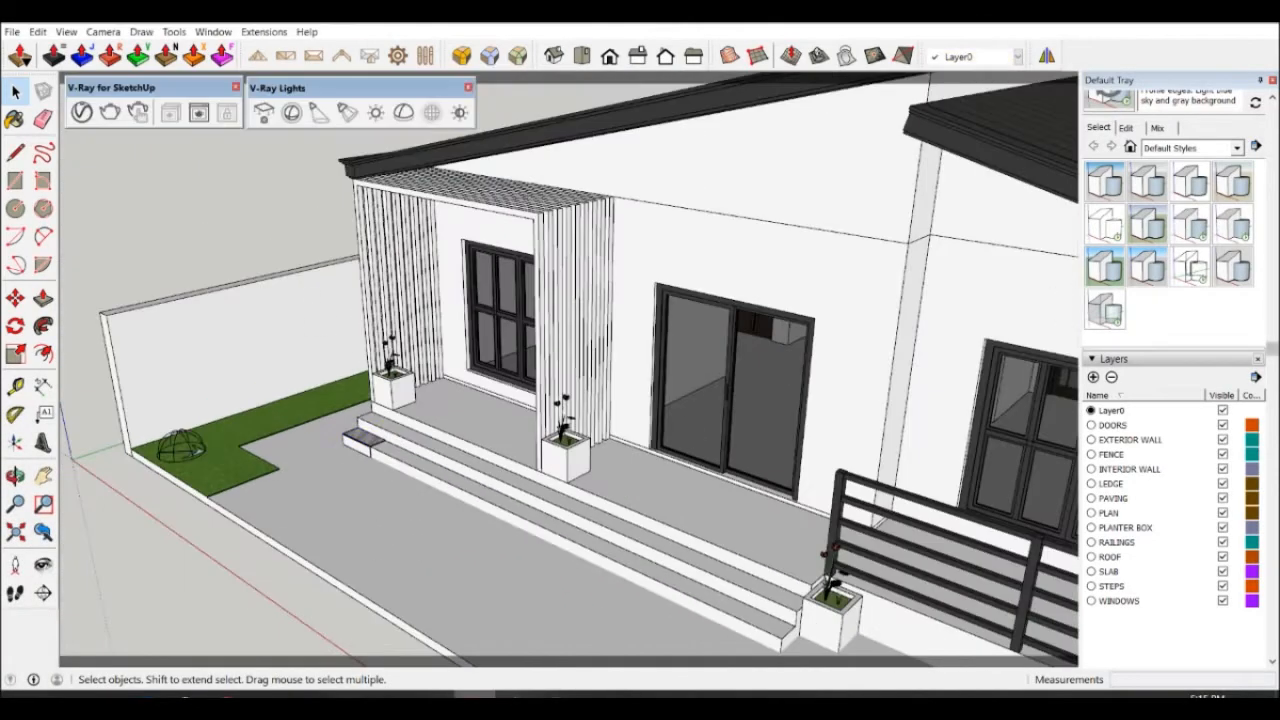
Sample the tread tile's porcelain material and paint the riser tile with it.
key(b)
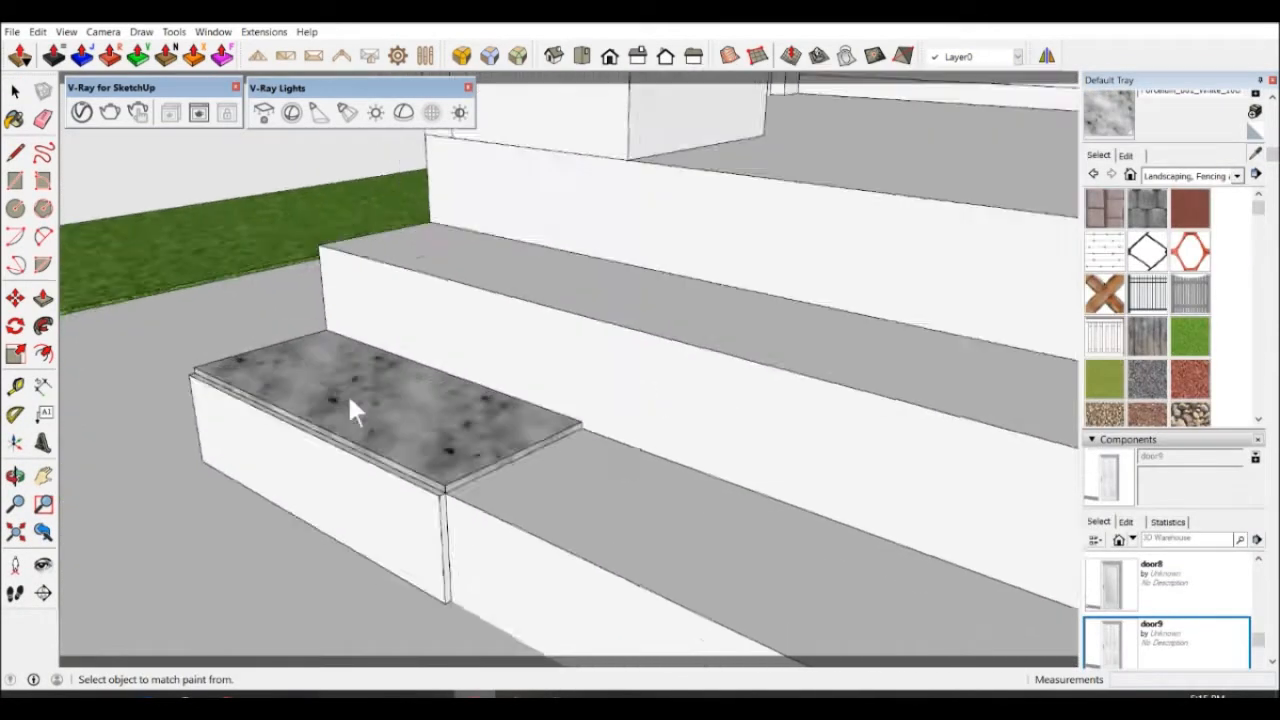
click(296, 525)
key(space)
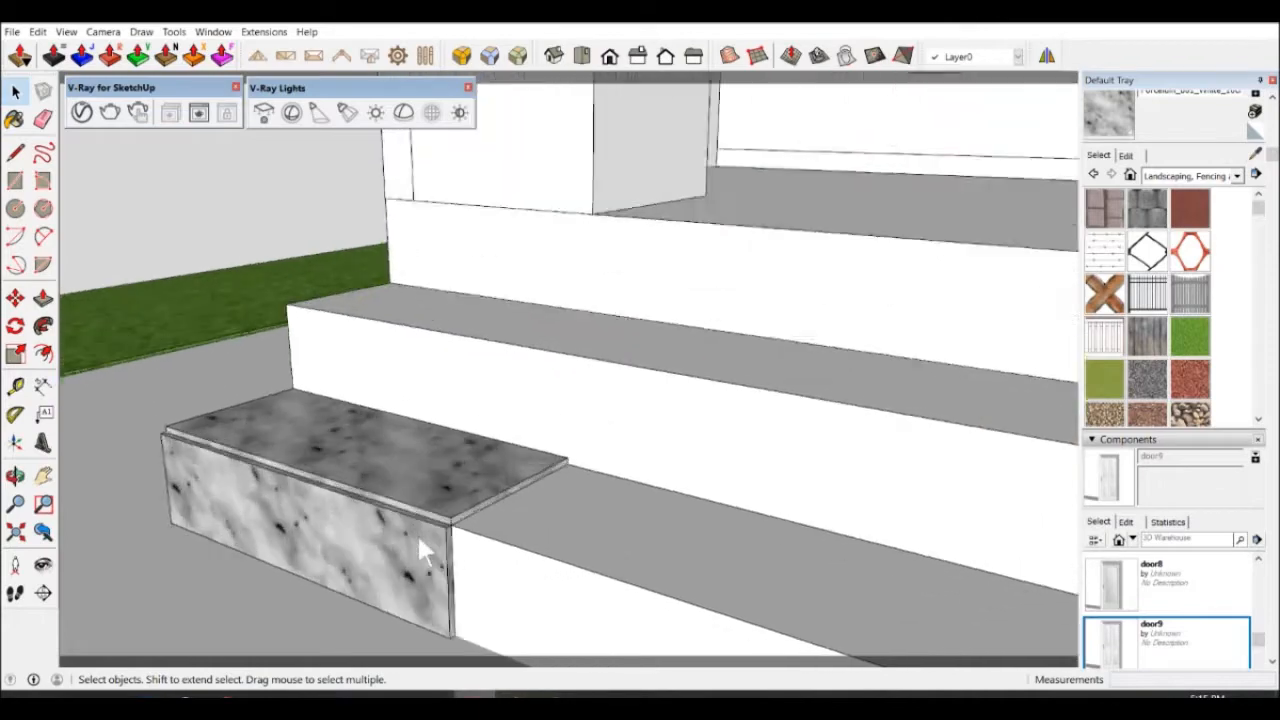
middle_drag(416, 532, 410, 452)
Start a V-Ray render of the tiled step and set Porcelain_B01_White_10cm's reflection to white and its reflection glossiness to 1.
click(110, 112)
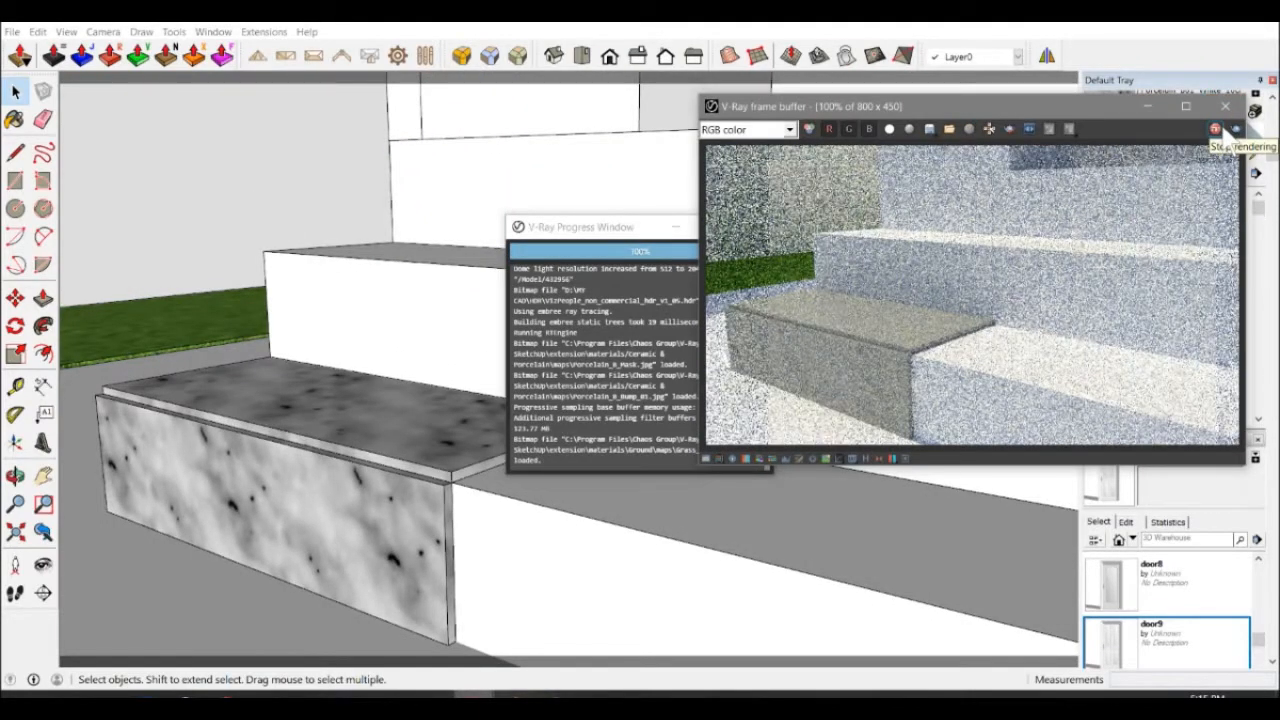
click(185, 262)
click(84, 113)
drag(410, 428, 386, 342)
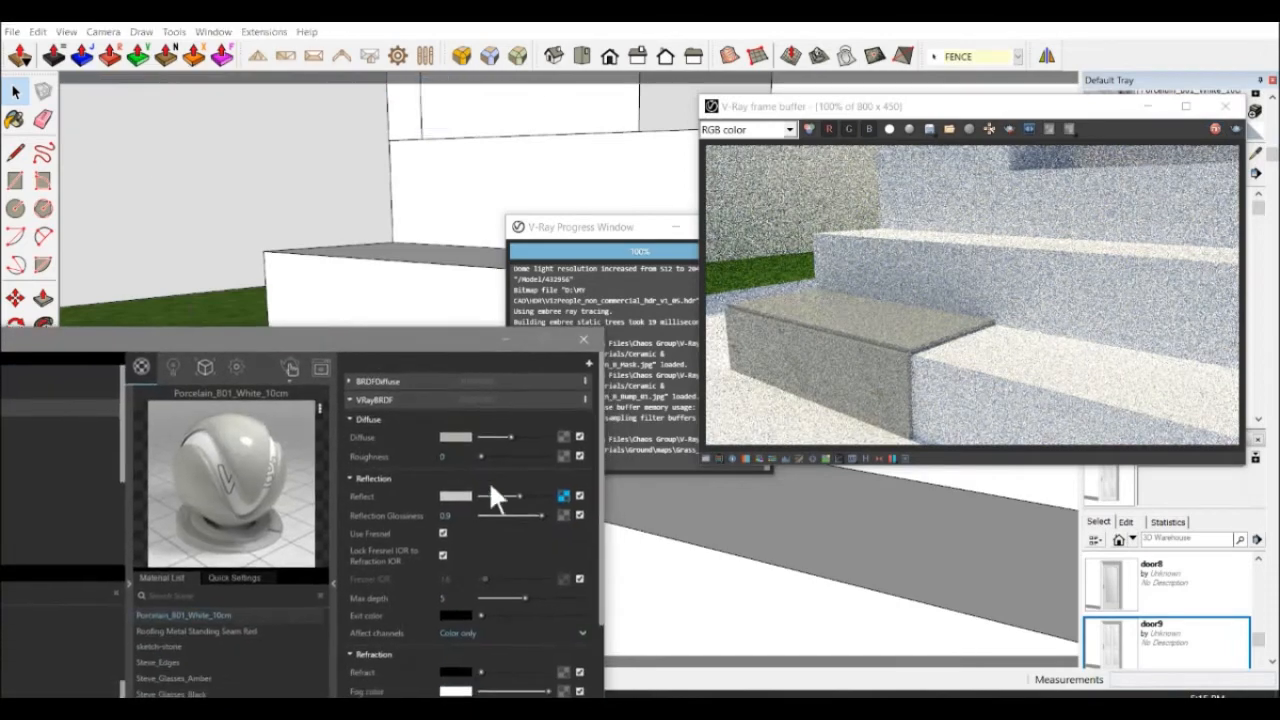
drag(500, 496, 574, 514)
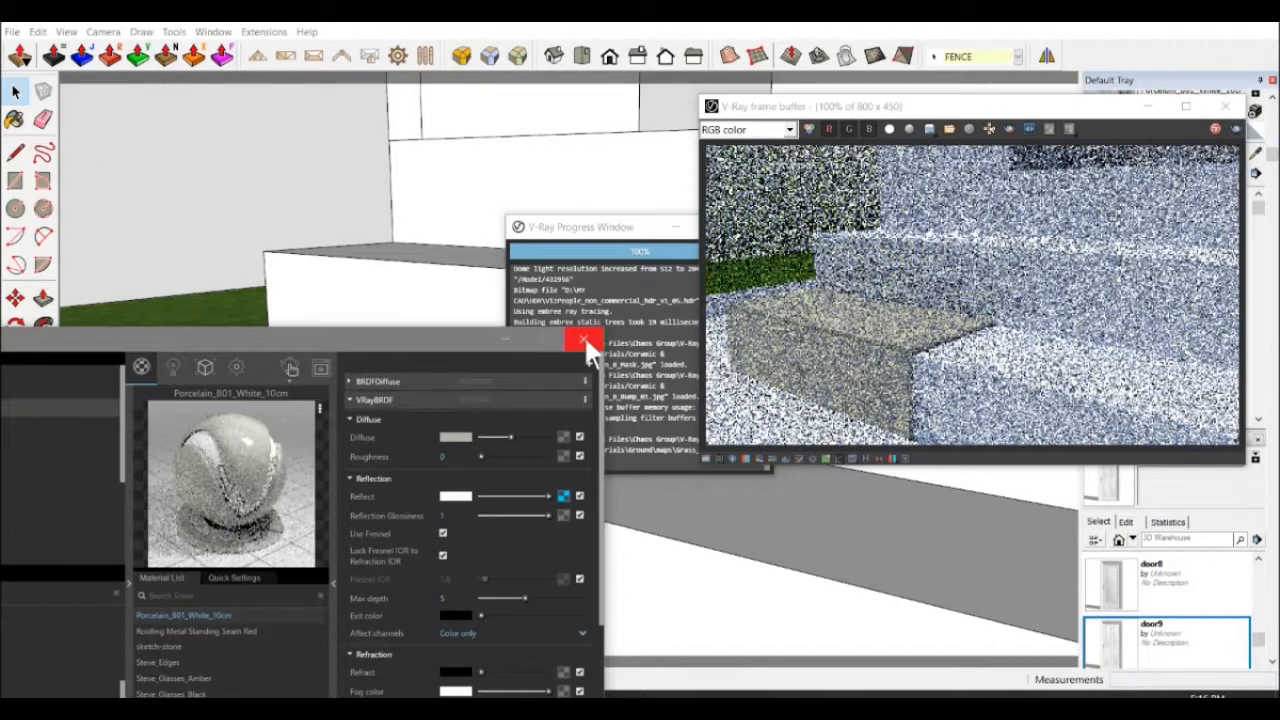
click(584, 340)
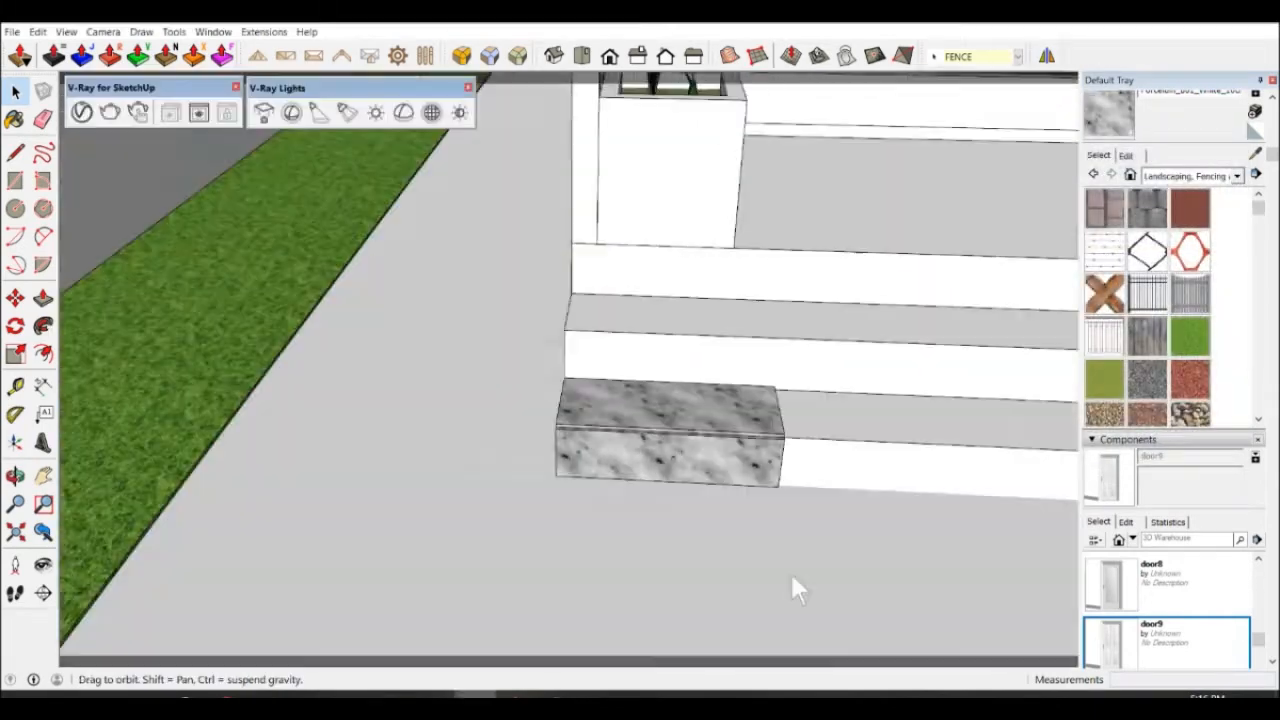
Draw lines outlining the corner gap between the tread and riser tiles at their exposed end.
middle_drag(791, 572, 443, 550)
scroll(866, 459, down, 10)
click(858, 487)
scroll(849, 474, up, 6)
scroll(850, 476, up, 5)
middle_drag(850, 476, 908, 446)
scroll(824, 374, up, 5)
middle_drag(824, 374, 906, 365)
key(l)
click(805, 248)
click(799, 287)
click(819, 309)
key(space)
Draw an arc across the corner gap to form a quarter-round trim profile.
click(15, 237)
click(799, 287)
click(819, 309)
click(806, 249)
key(space)
Extrude the quarter-round profile along the full length of the tiles' front edge.
scroll(834, 314, down, 2)
key(p)
middle_drag(834, 314, 310, 368)
click(827, 334)
scroll(853, 335, down, 5)
middle_drag(310, 368, 165, 418)
scroll(645, 430, up, 3)
click(1042, 506)
key(space)
Select the entire quarter-round trim, make it a group and deselect it.
scroll(841, 488, down, 3)
middle_drag(837, 480, 740, 475)
scroll(805, 506, up, 3)
middle_drag(805, 506, 780, 460)
triple_click(782, 518)
right_click(780, 518)
click(842, 274)
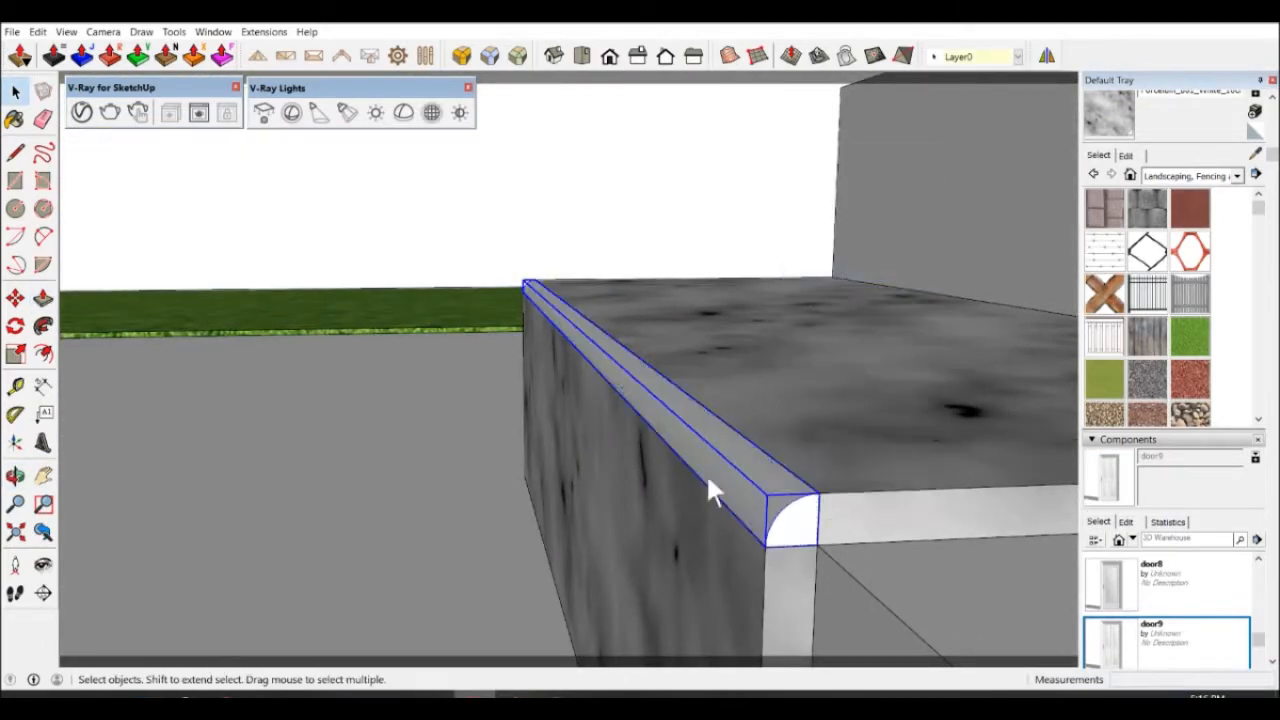
scroll(698, 500, down, 5)
middle_drag(694, 508, 754, 508)
double_click(391, 446)
click(391, 446)
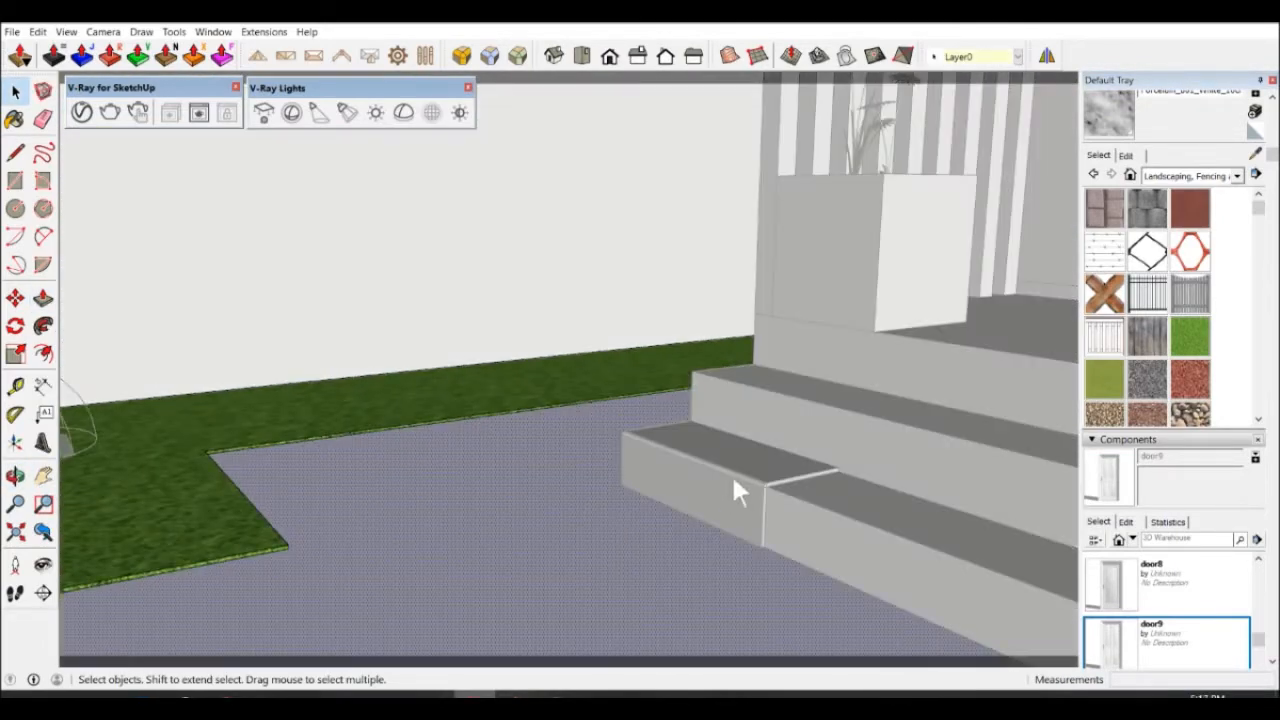
Select the quarter-round trim and display the Metal category of the V-Ray material library.
scroll(738, 488, down, 3)
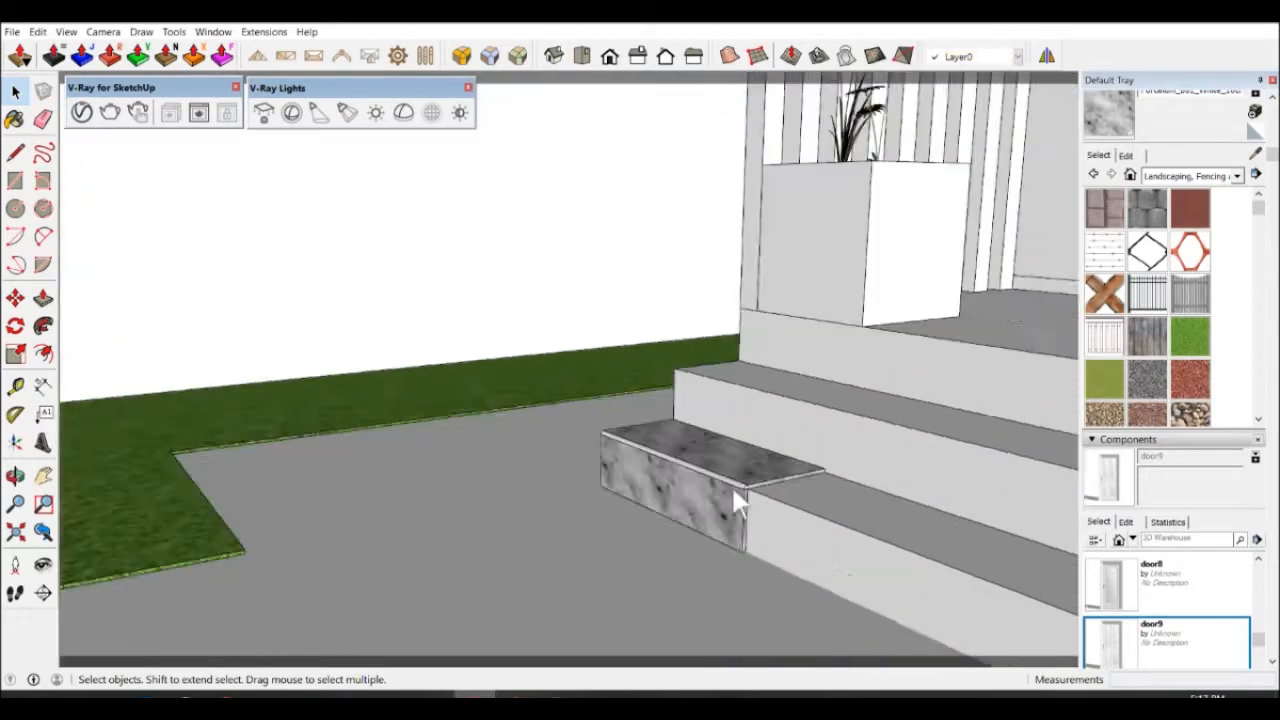
scroll(734, 500, up, 3)
click(82, 112)
drag(296, 326, 537, 134)
click(773, 475)
scroll(230, 302, down, 3)
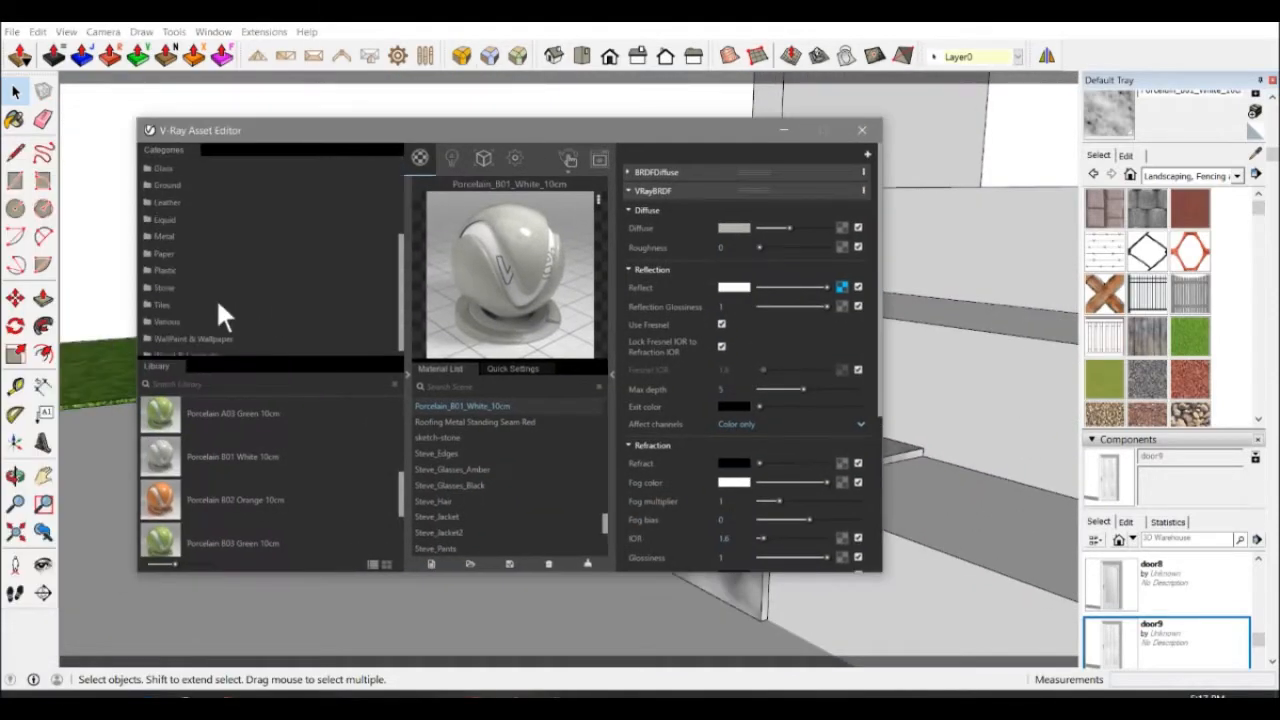
click(173, 240)
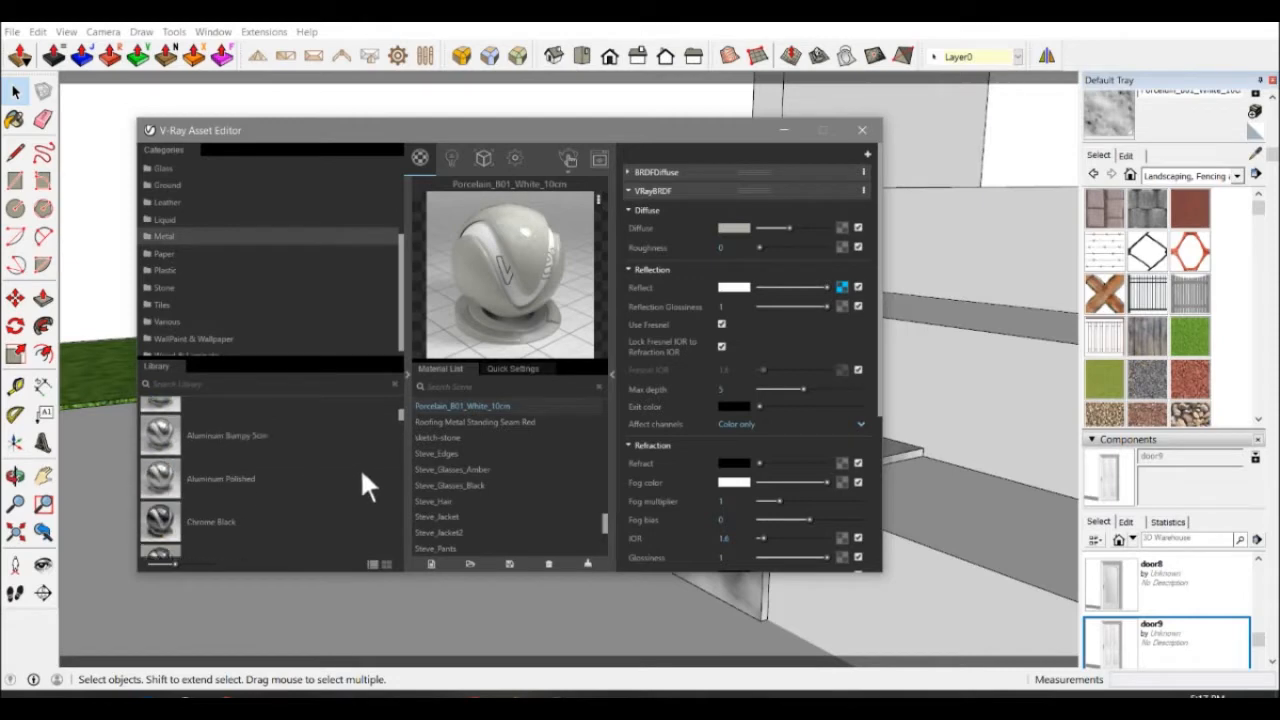
Add Aluminum Blurry to the scene materials and apply it to the quarter-round trim.
scroll(358, 470, up, 2)
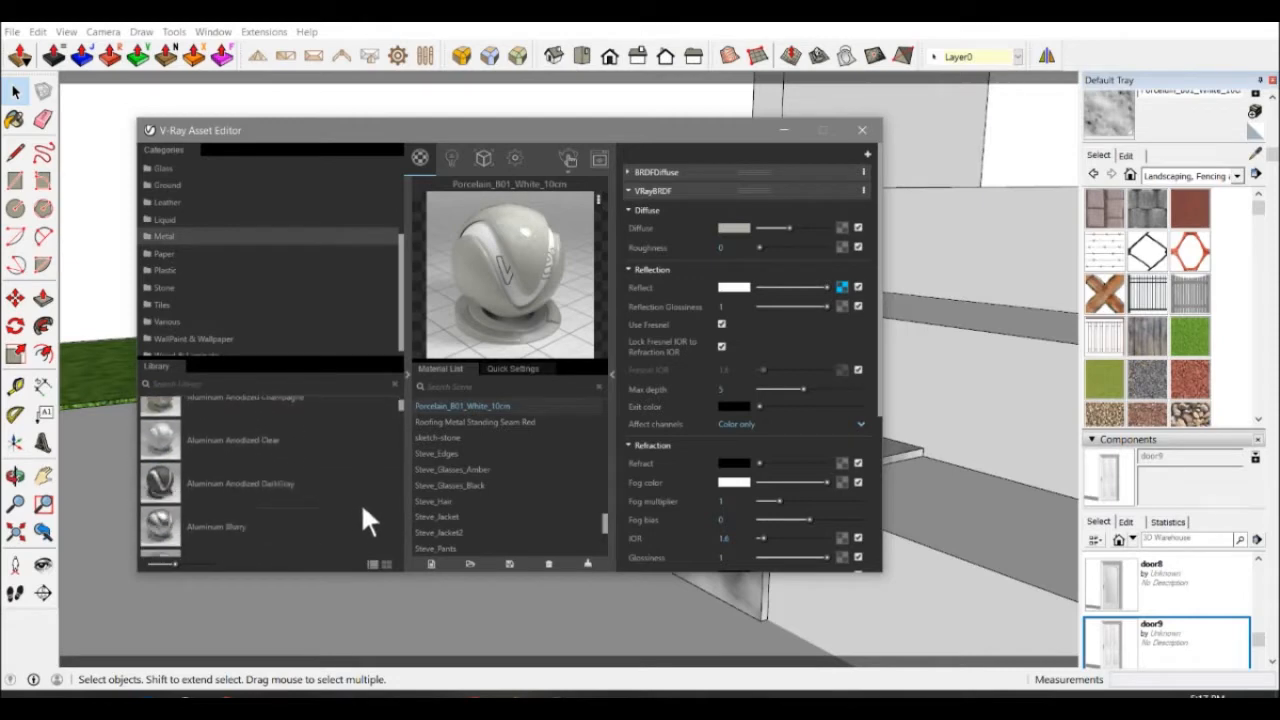
drag(175, 532, 490, 455)
drag(628, 139, 424, 183)
right_click(320, 305)
click(346, 325)
click(657, 174)
scroll(790, 522, up, 3)
Preview the aluminum-trimmed step edge in an interactive V-Ray render and close the render windows.
middle_drag(752, 520, 782, 514)
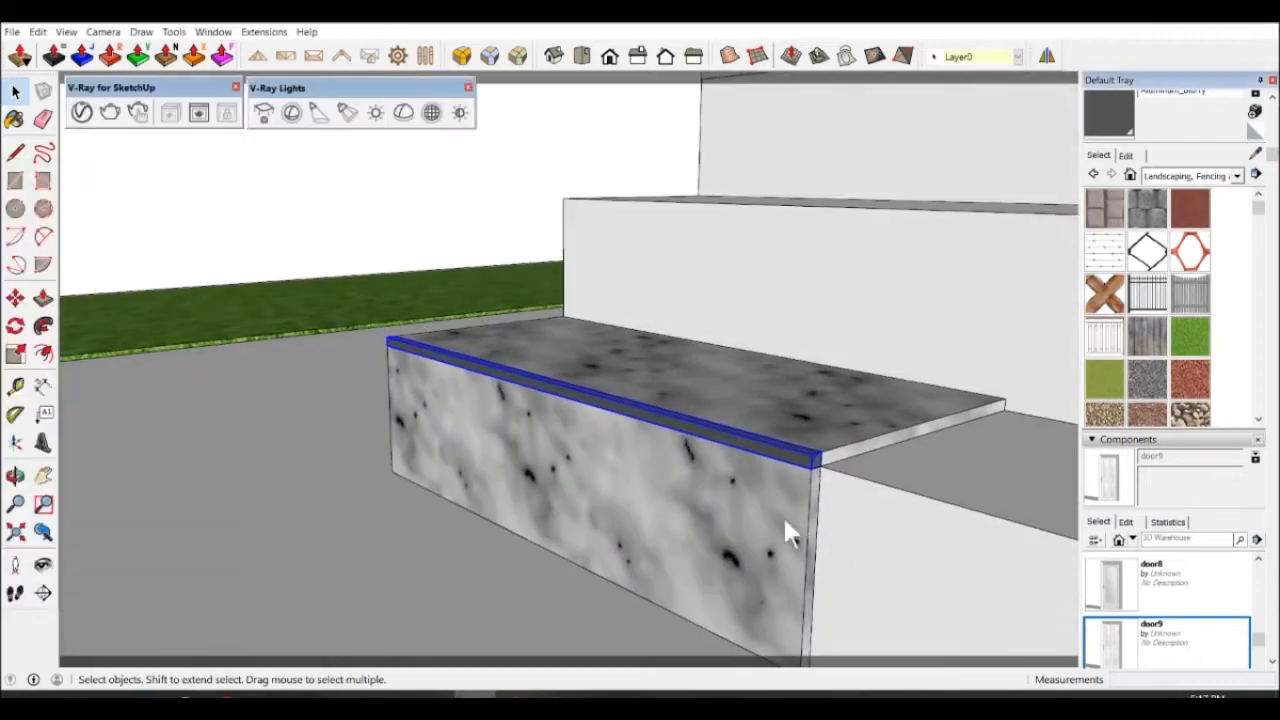
click(140, 114)
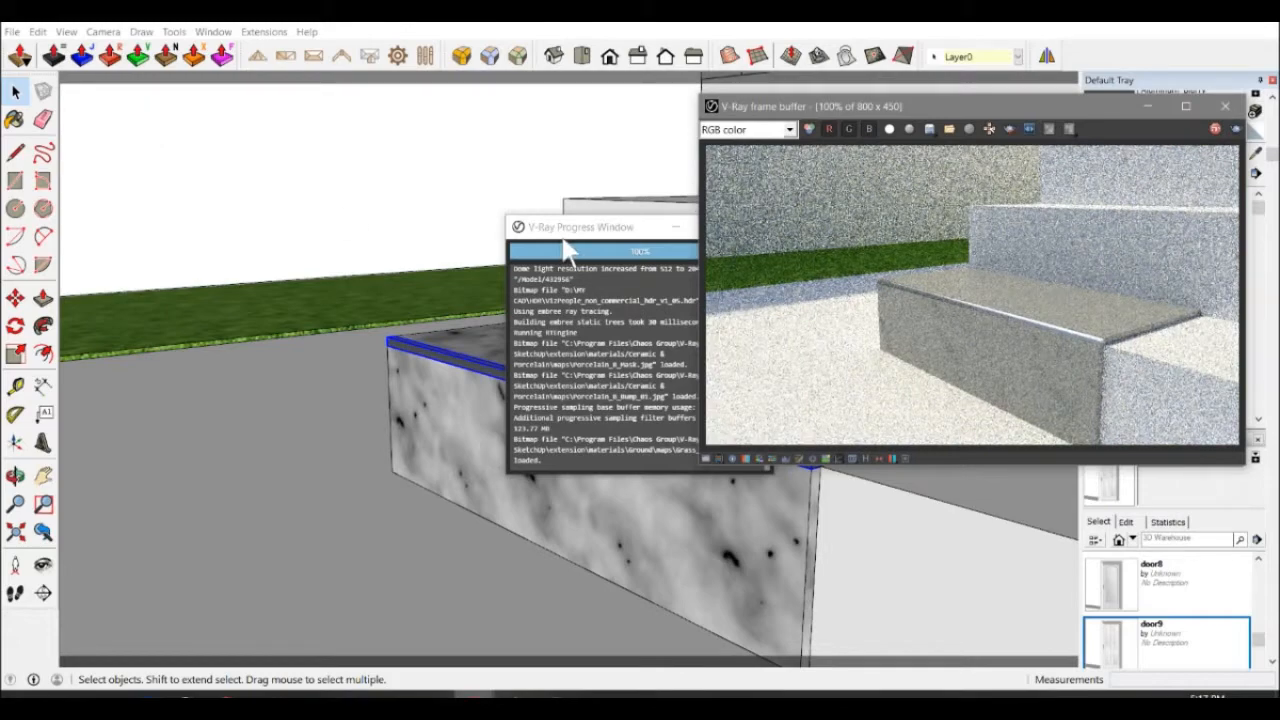
click(1230, 108)
click(752, 227)
Sample the tread tile's porcelain material, paint the quarter-round trim with it and deselect the trim.
click(1255, 153)
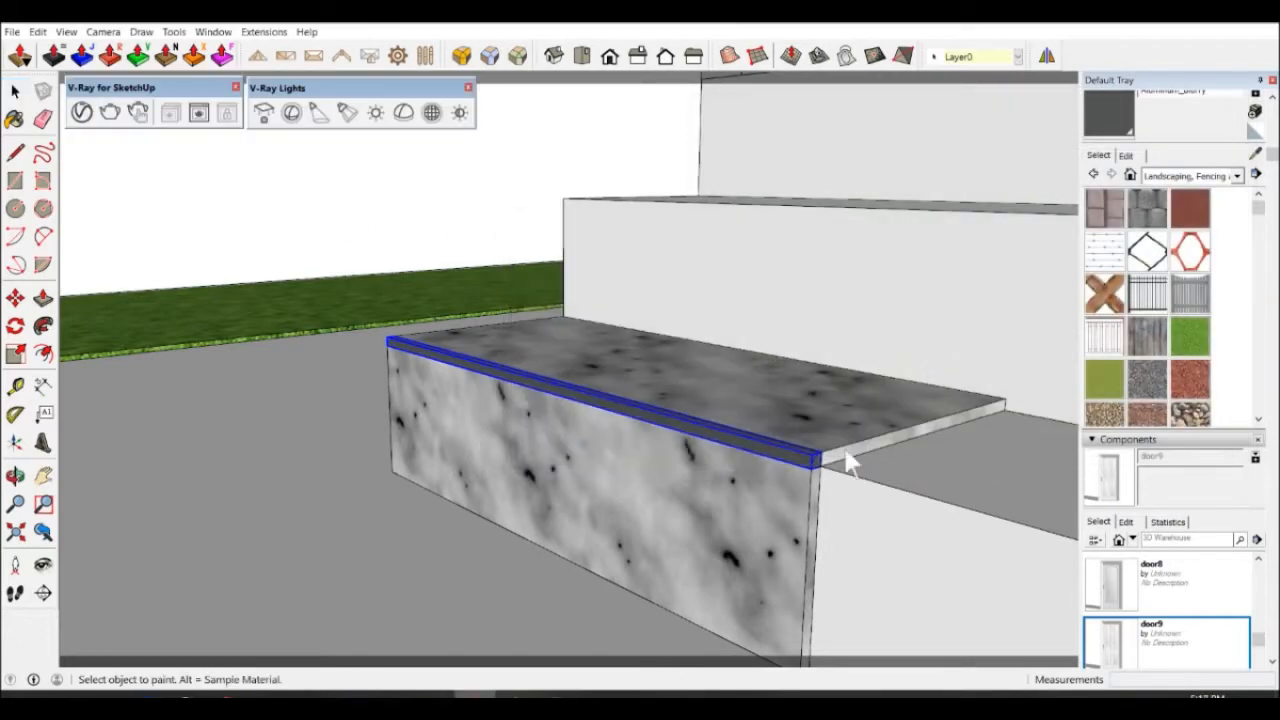
click(849, 412)
scroll(840, 470, up, 1)
click(808, 454)
scroll(817, 506, down, 6)
scroll(817, 505, down, 6)
key(space)
click(408, 237)
Preview the porcelain-trimmed step edge in an interactive V-Ray render and close the render windows.
scroll(785, 495, up, 9)
middle_drag(754, 468, 707, 491)
click(140, 116)
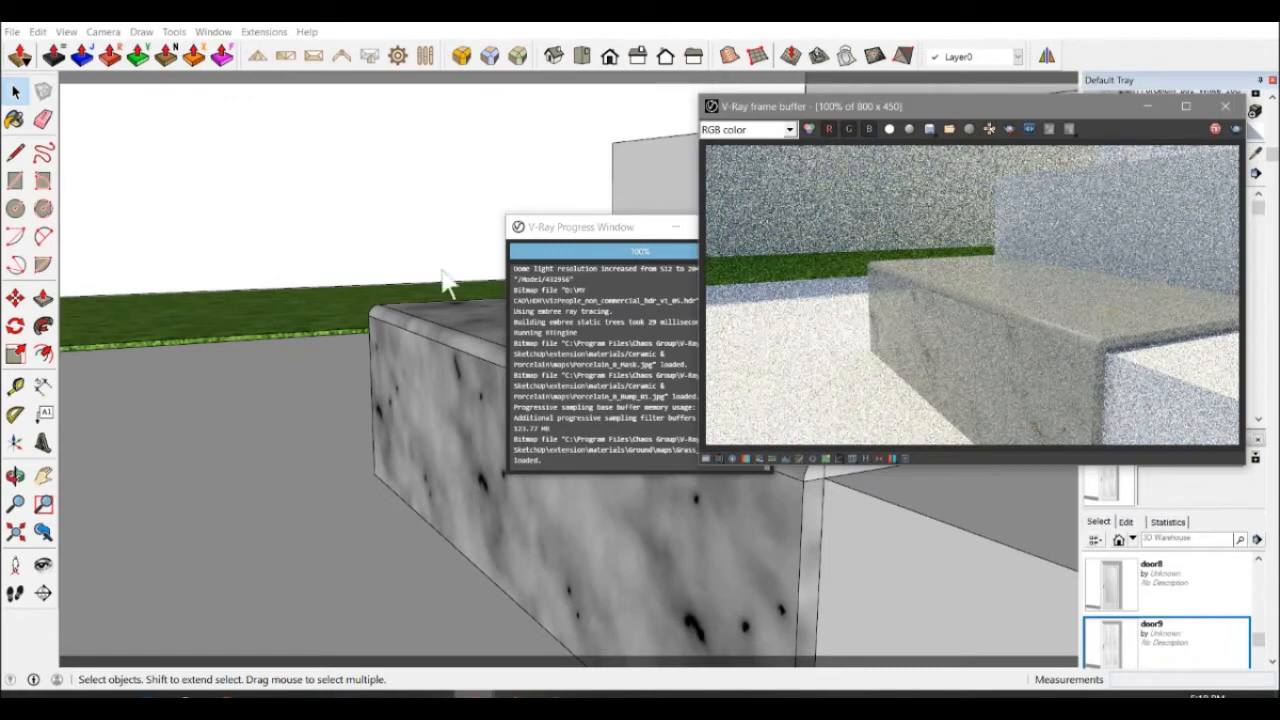
click(1225, 107)
click(758, 228)
Try copying the bottom step's riser and tread tiles 400 mm along the step, then undo the copy.
scroll(825, 328, down, 6)
click(826, 334)
click(756, 408)
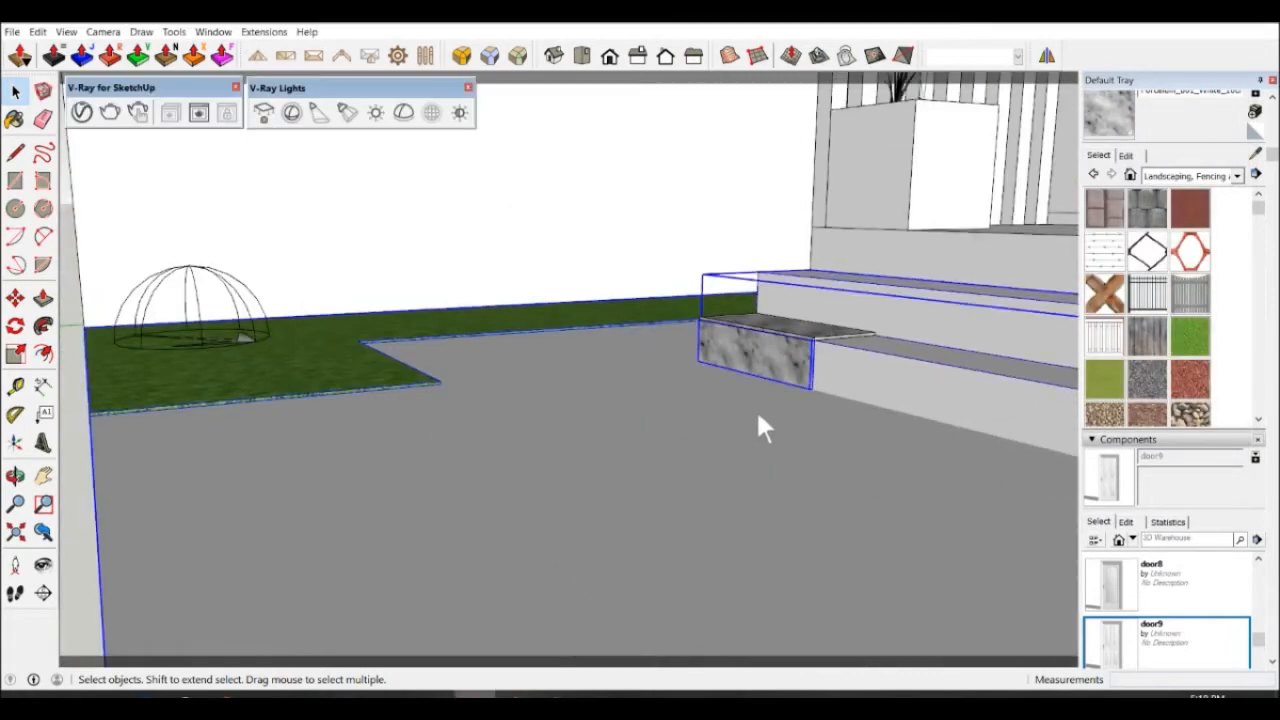
scroll(756, 408, down, 3)
middle_drag(756, 408, 697, 434)
scroll(724, 352, up, 6)
click(727, 354)
shift+click(763, 308)
key(m)
click(425, 402)
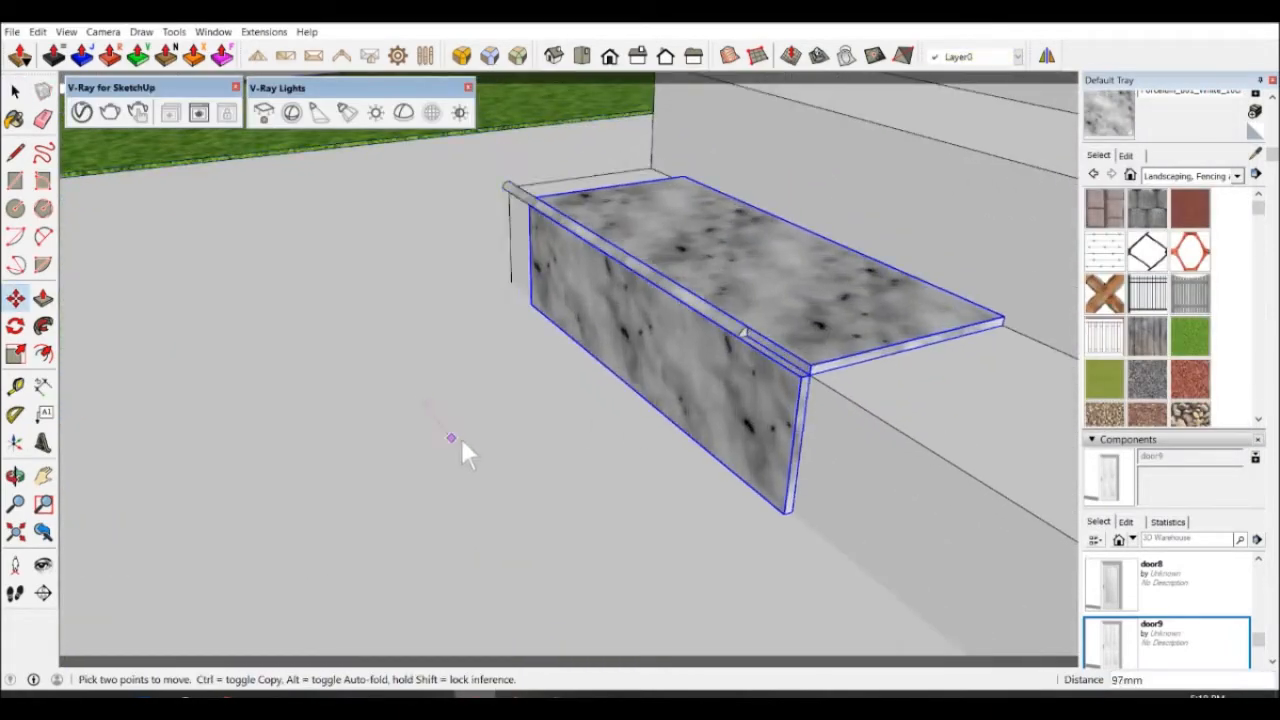
key(ctrl)
text(400)
key(Return)
scroll(512, 508, down, 4)
middle_drag(514, 510, 850, 512)
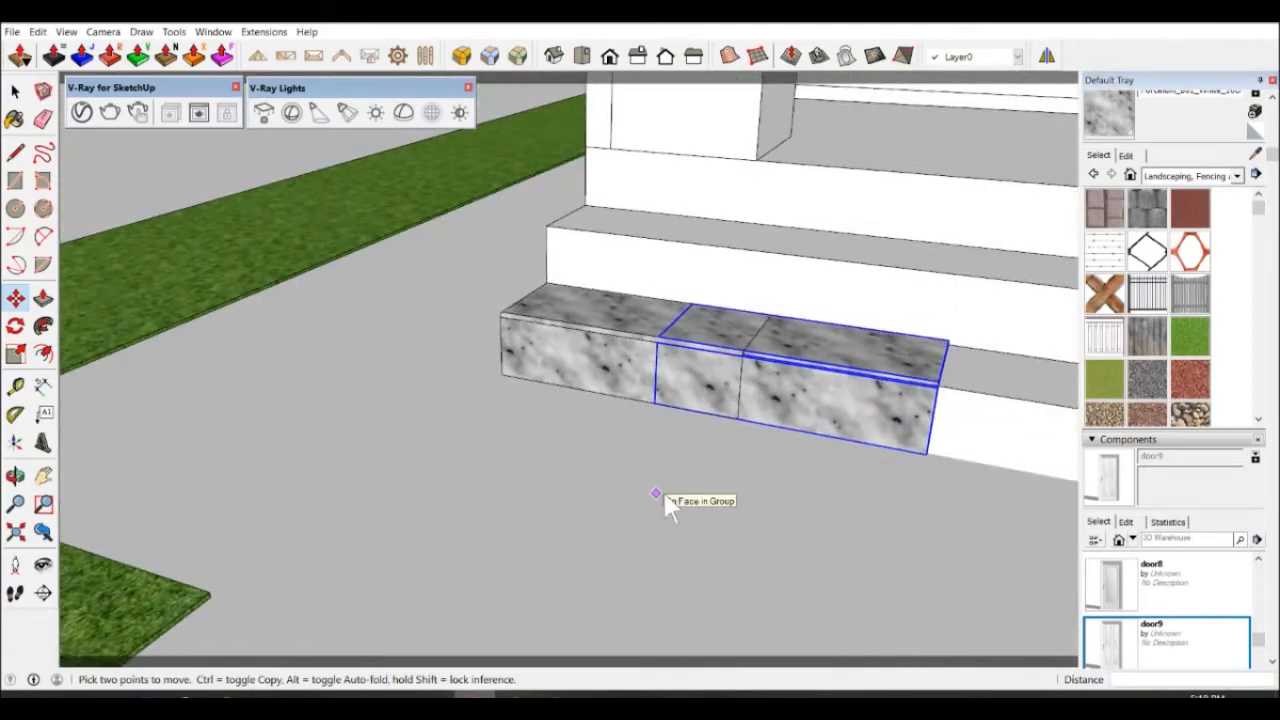
key(ctrl+z)
Copy the bottom step's riser and tread tiles along the step at 603 mm spacing to form three tile pairs.
key(space)
click(651, 329)
key(m)
click(430, 485)
key(ctrl)
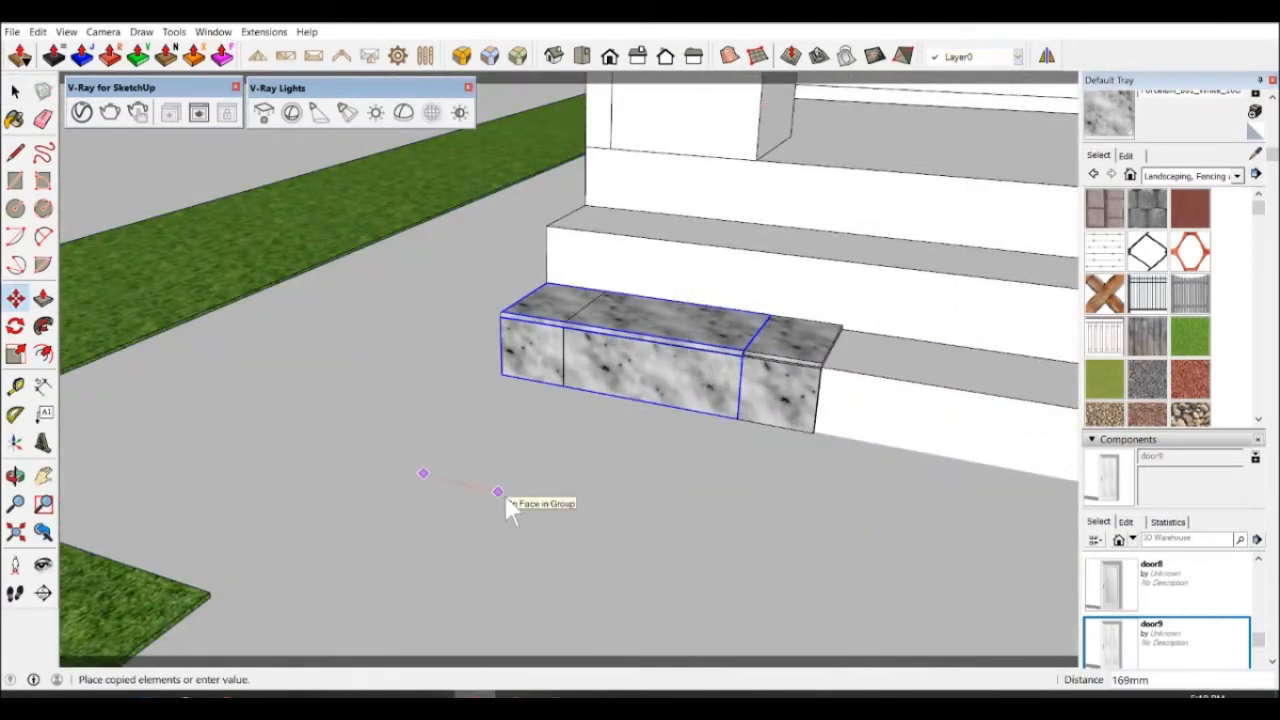
click(476, 491)
key(ctrl)
text(603)
key(Return)
scroll(562, 508, down, 6)
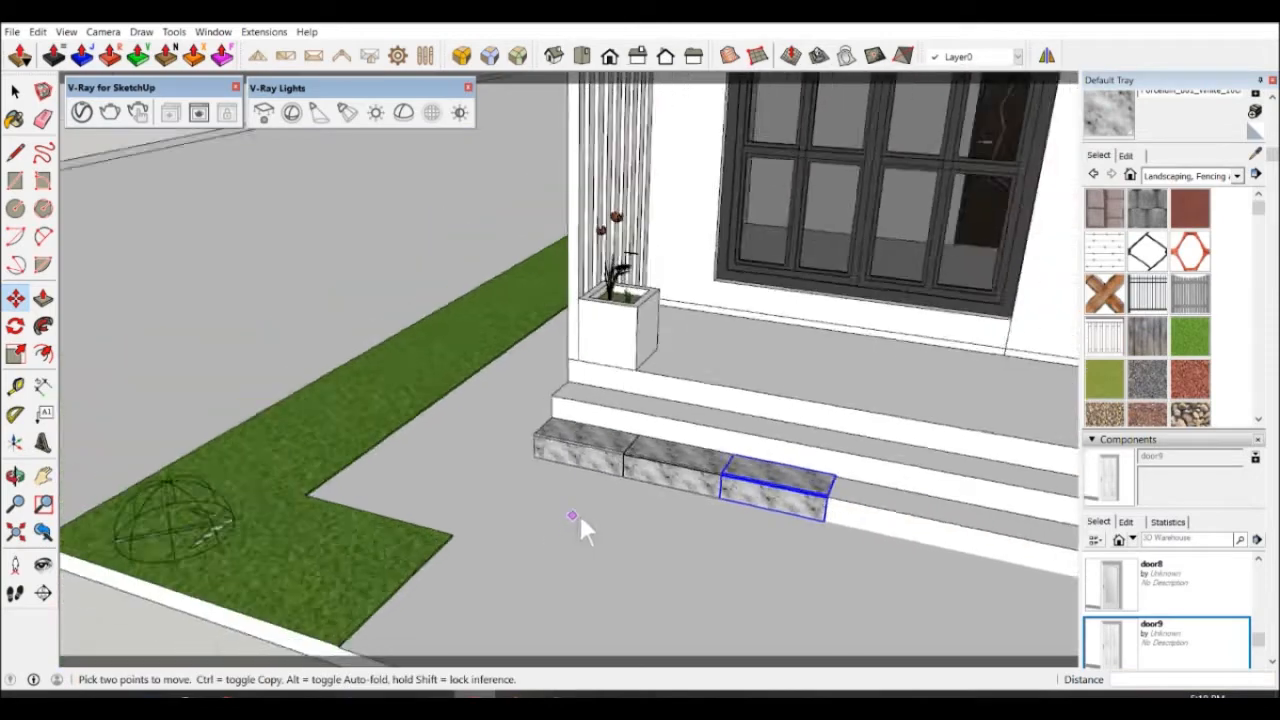
Continue the bottom step's tile row with four more riser-and-tread copies, each 603 mm from the previous one.
click(574, 520)
key(ctrl)
text(603)
key(Return)
click(601, 525)
key(ctrl)
text(603)
key(Return)
click(636, 530)
key(ctrl)
text(603)
key(Return)
click(676, 538)
text(603)
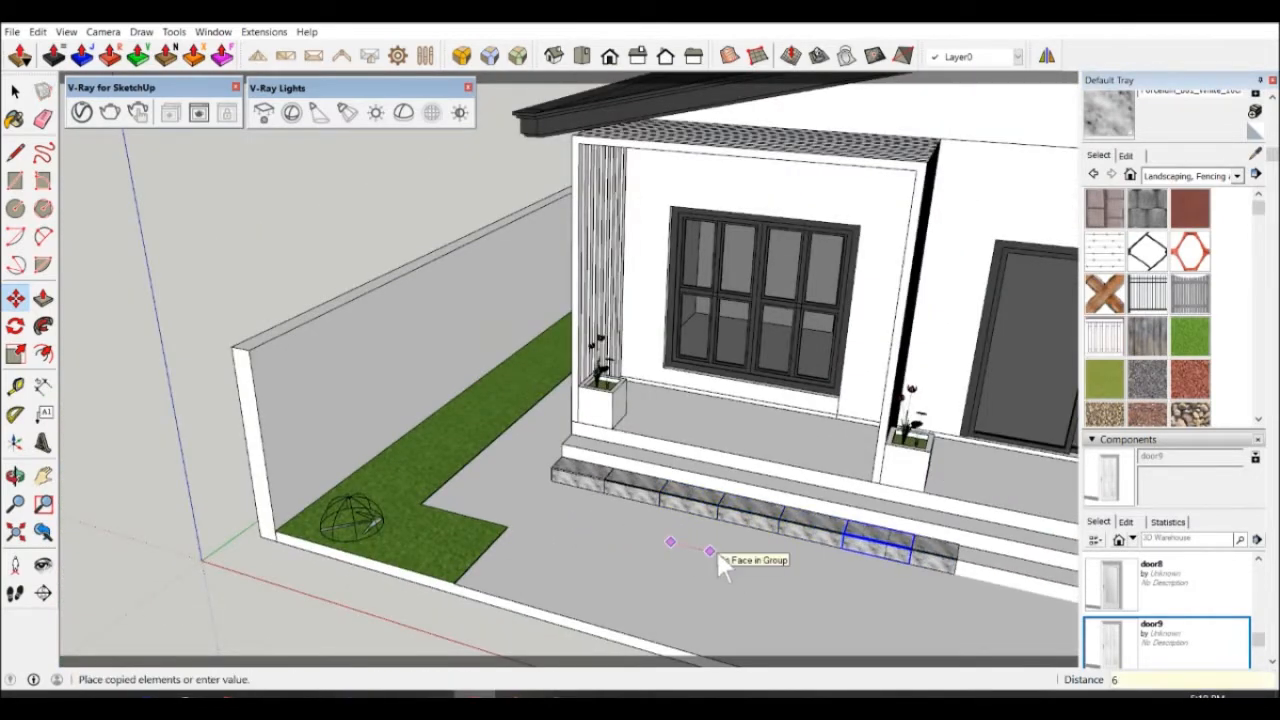
key(Return)
Extend the tile row to the planter end of the bottom step with further riser-and-tread copies at 603 mm spacing.
scroll(847, 532, down, 3)
middle_drag(847, 532, 619, 511)
scroll(775, 588, up, 2)
click(619, 511)
key(ctrl)
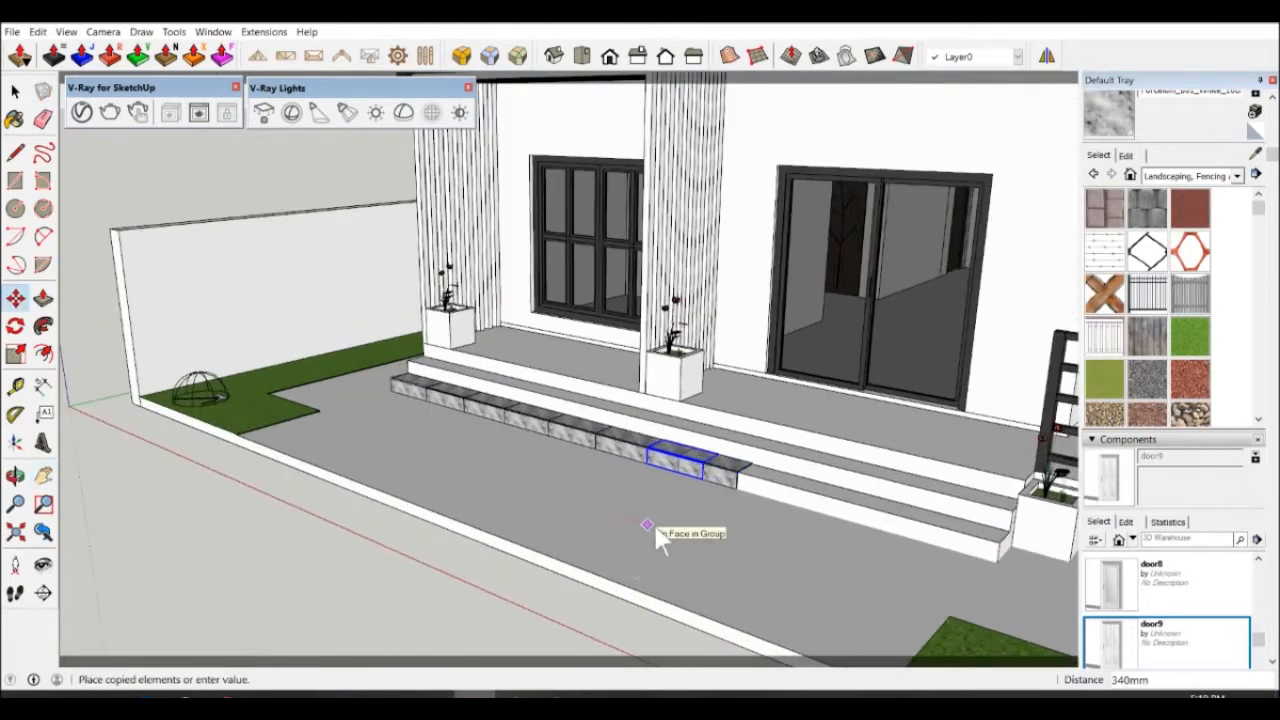
text(603)
key(Return)
click(621, 531)
key(ctrl)
text(603)
key(Return)
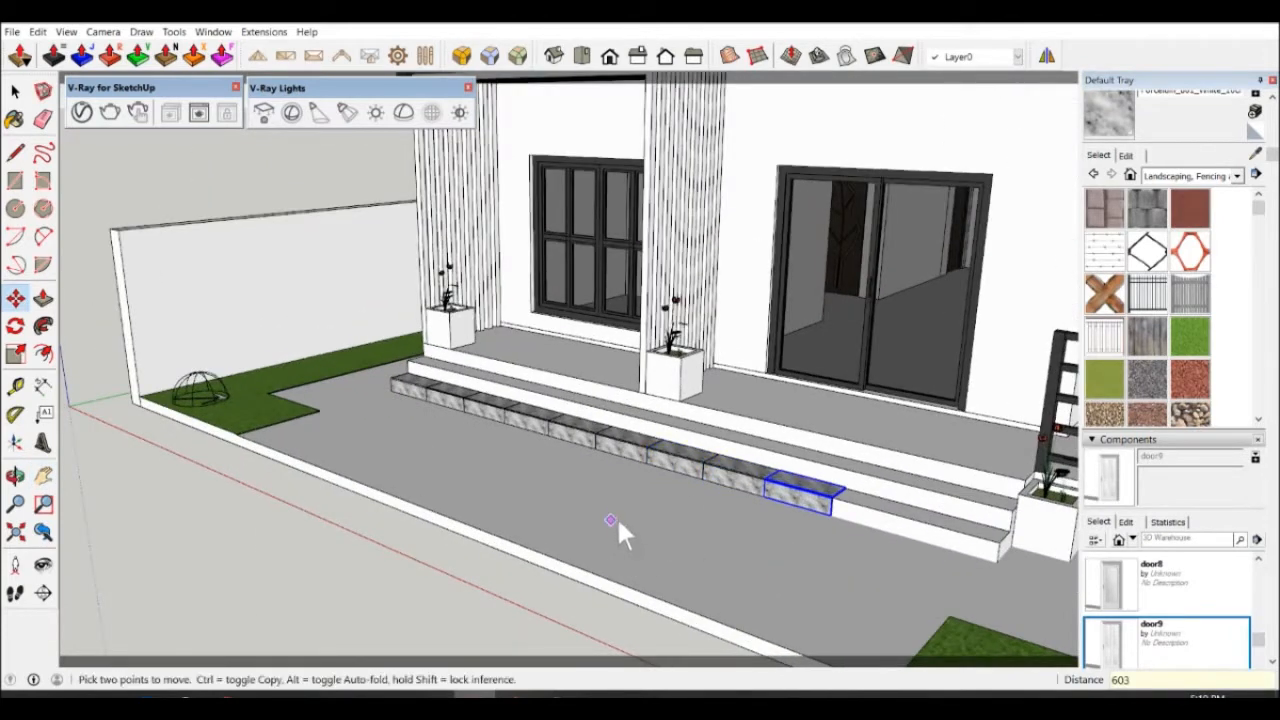
click(612, 522)
key(ctrl)
text(603)
key(Return)
click(632, 526)
key(ctrl)
text(603)
key(Return)
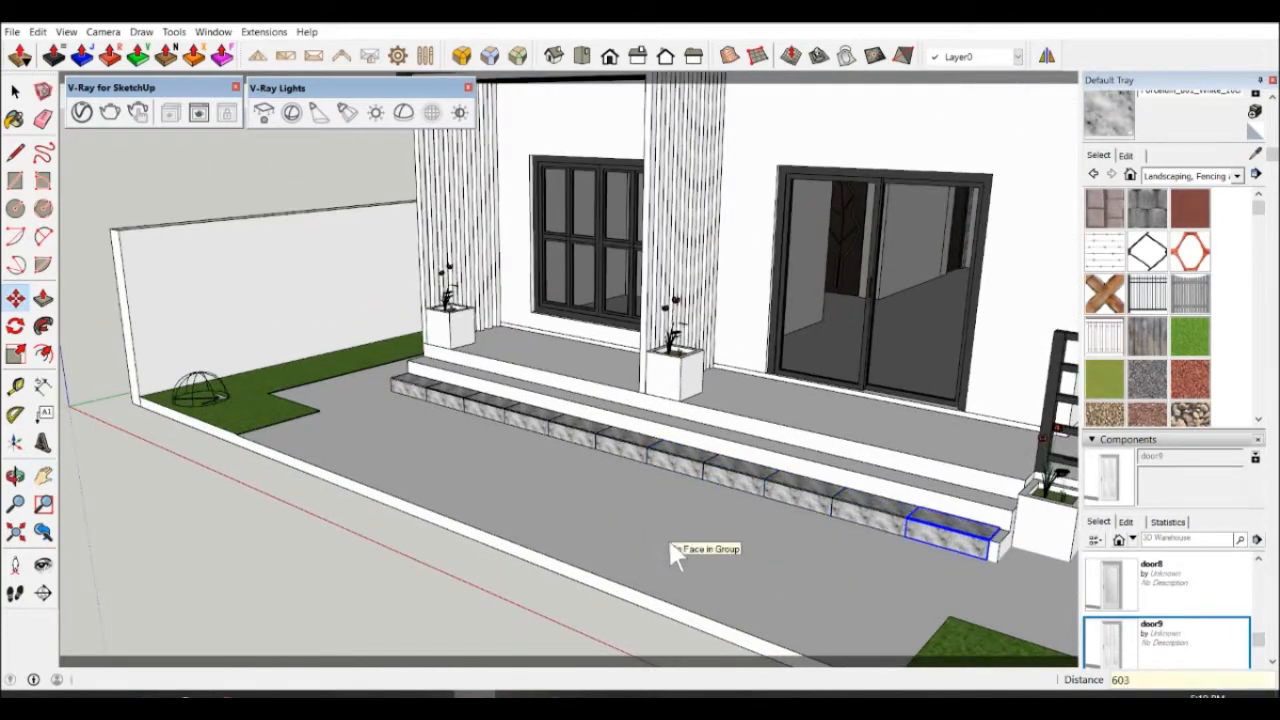
Shift the complete riser and tread tile row 35.5 mm along the bottom step toward its planter end.
key(space)
middle_drag(975, 560, 873, 592)
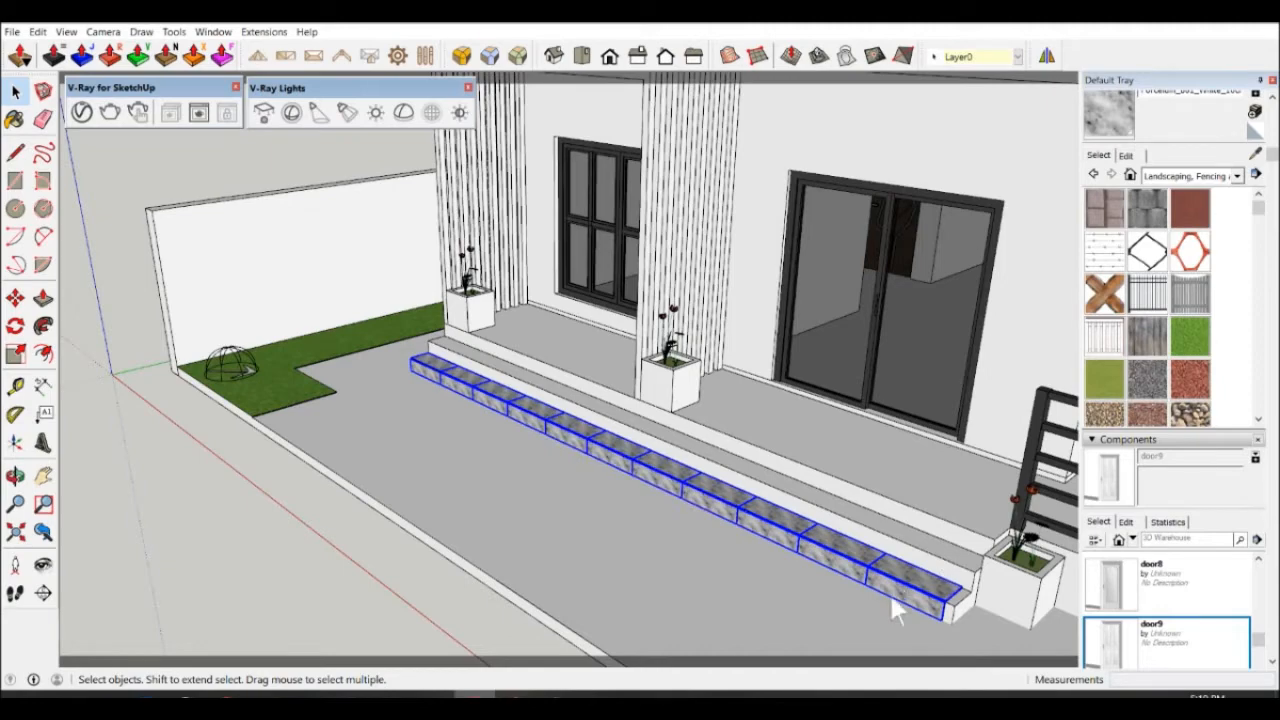
key(m)
scroll(965, 612, up, 8)
click(800, 508)
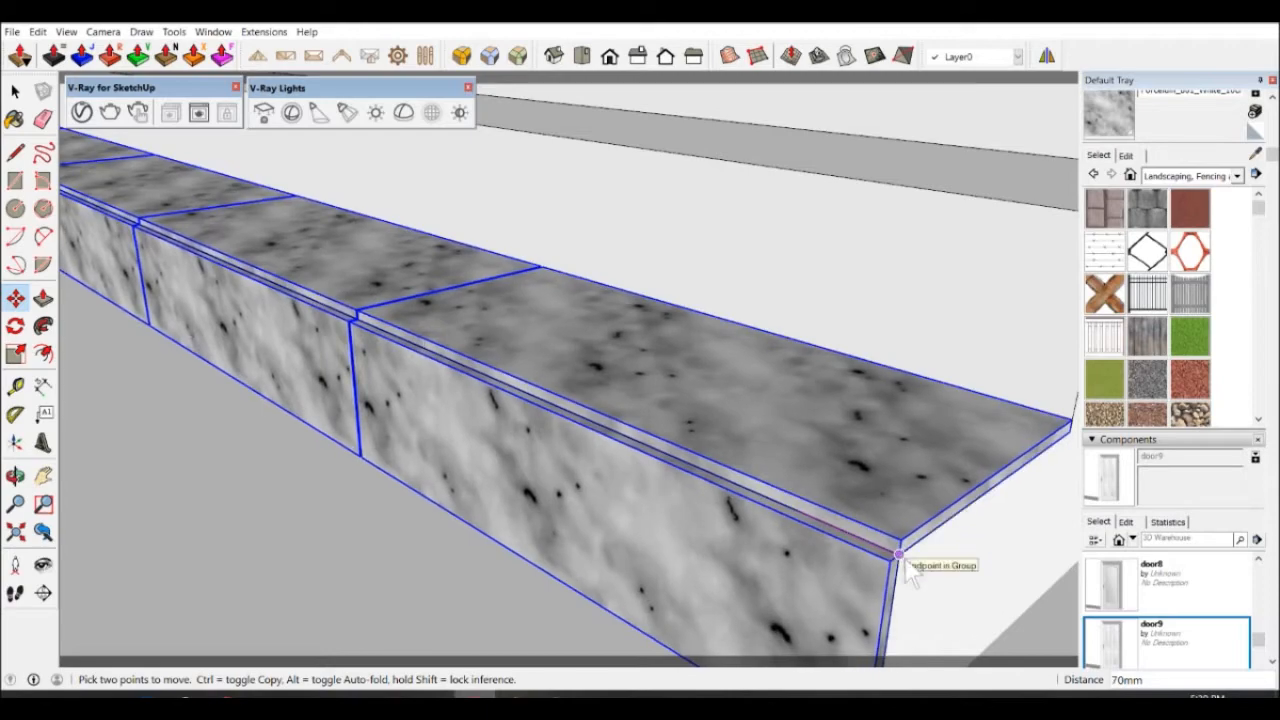
text(35.5)
key(Return)
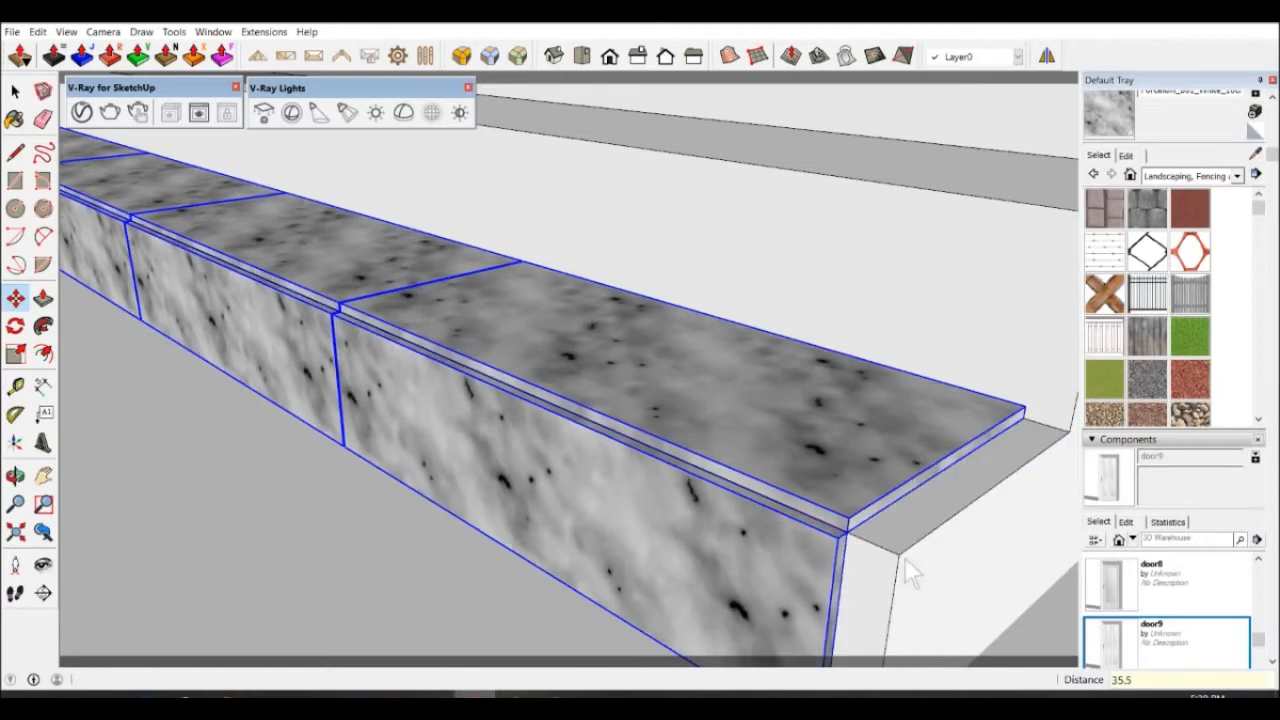
Copy the last riser and tread tiles 603 mm beyond the planter end of the bottom step.
key(space)
scroll(866, 556, down, 12)
click(857, 562)
scroll(857, 560, up, 4)
scroll(815, 574, up, 3)
click(762, 508)
shift+click(728, 426)
key(m)
key(ctrl)
click(297, 479)
text(603)
key(Return)
scroll(606, 556, down, 5)
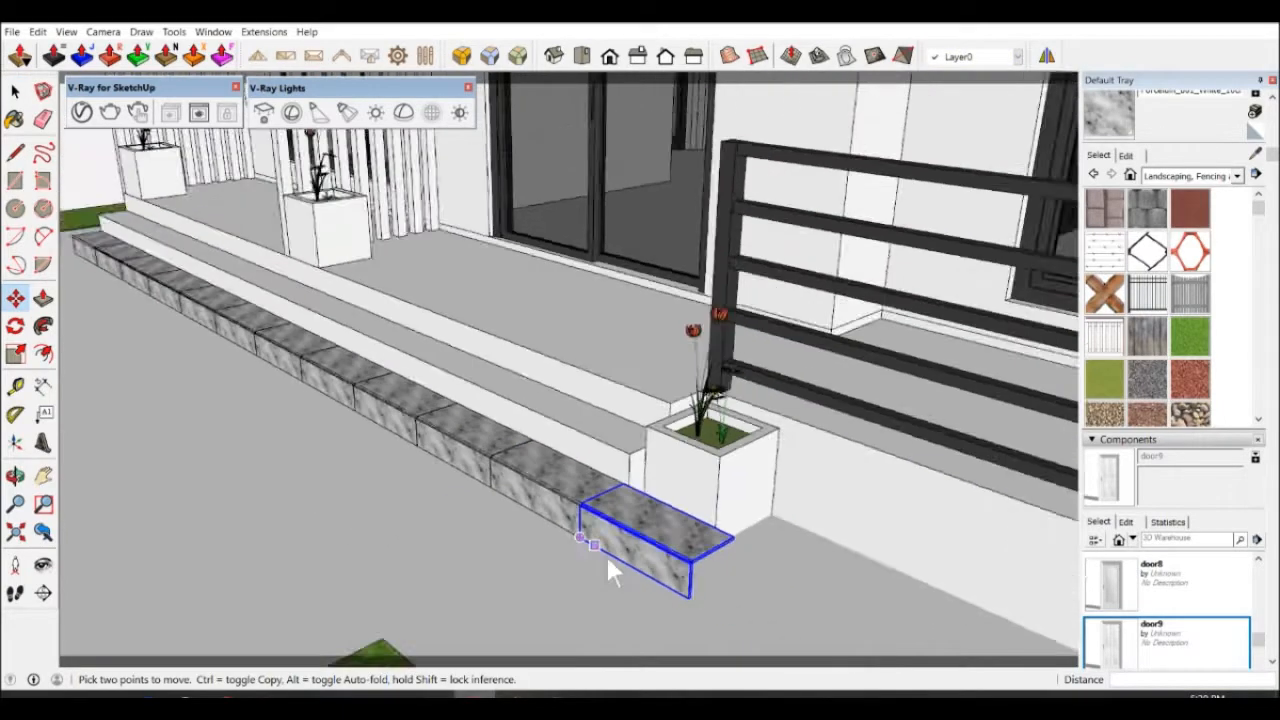
Shorten the overhanging riser and tread tiles with Push/Pull to narrow pieces flush with the bottom step's end.
scroll(620, 558, up, 4)
key(space)
double_click(674, 565)
key(p)
scroll(700, 568, up, 1)
click(698, 580)
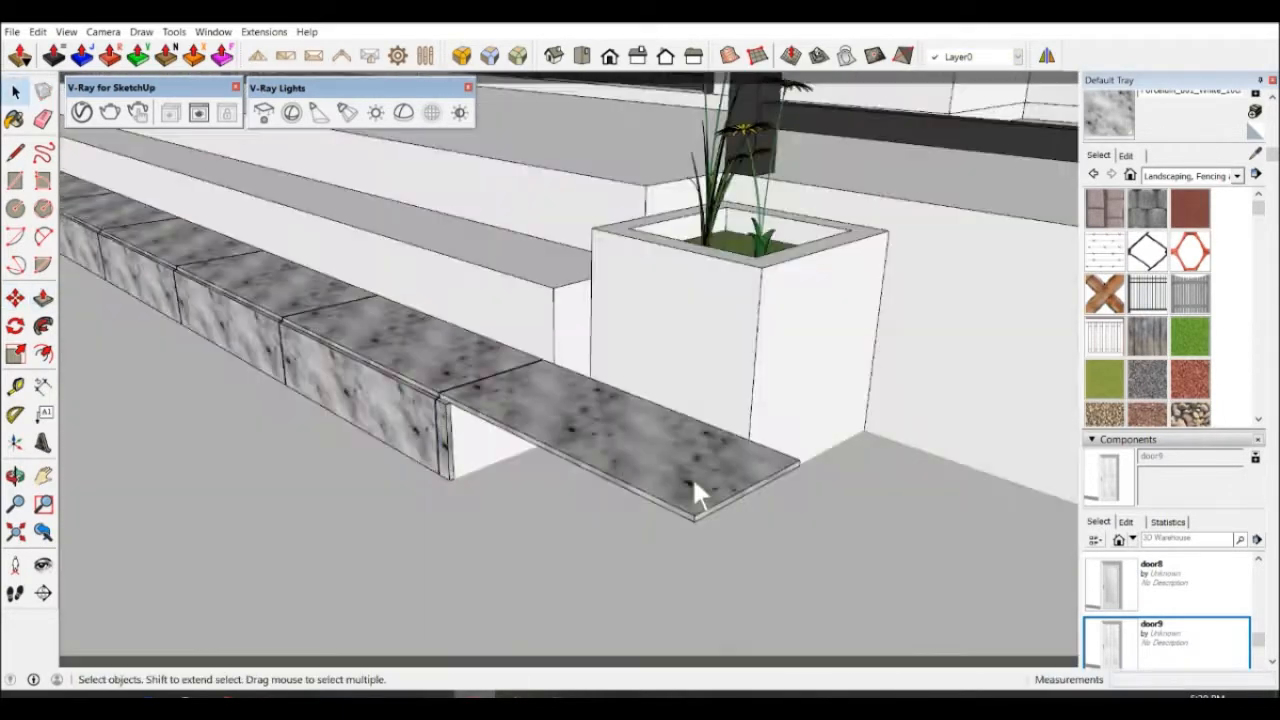
key(p)
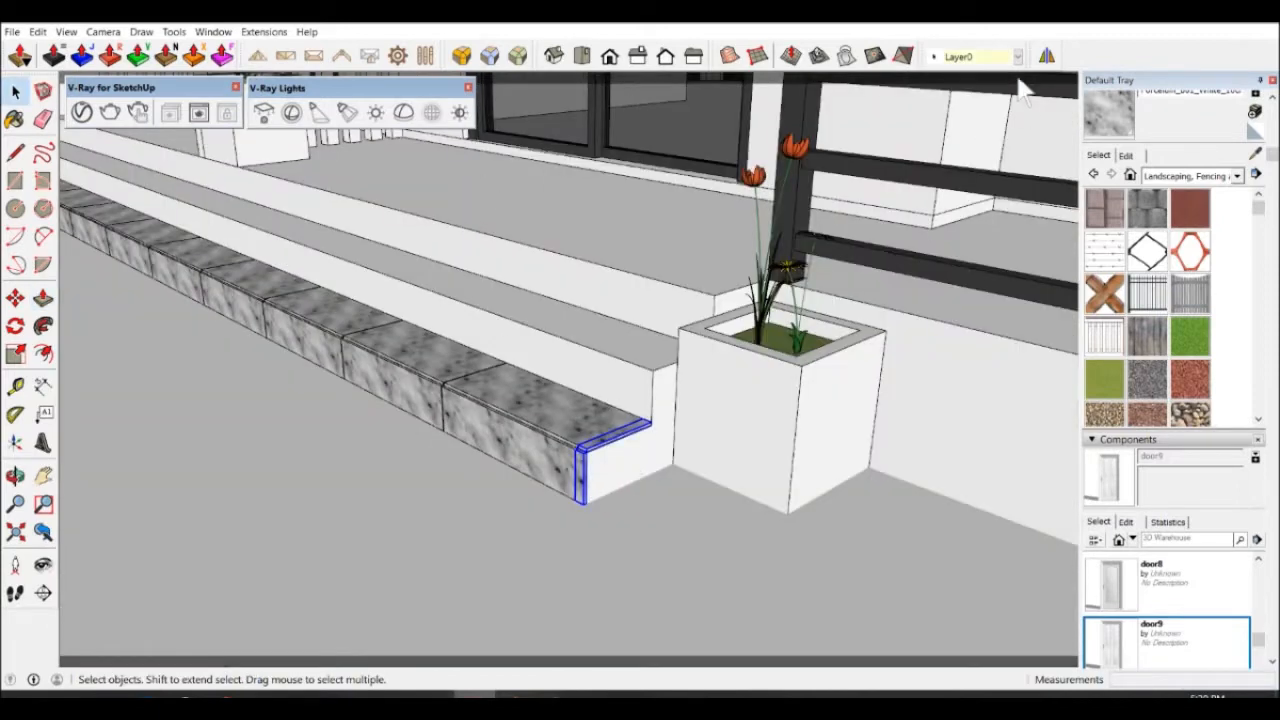
Mirror the narrow riser and tread end pieces to the opposite end of the bottom step, keeping the originals.
click(1046, 56)
scroll(940, 318, down, 3)
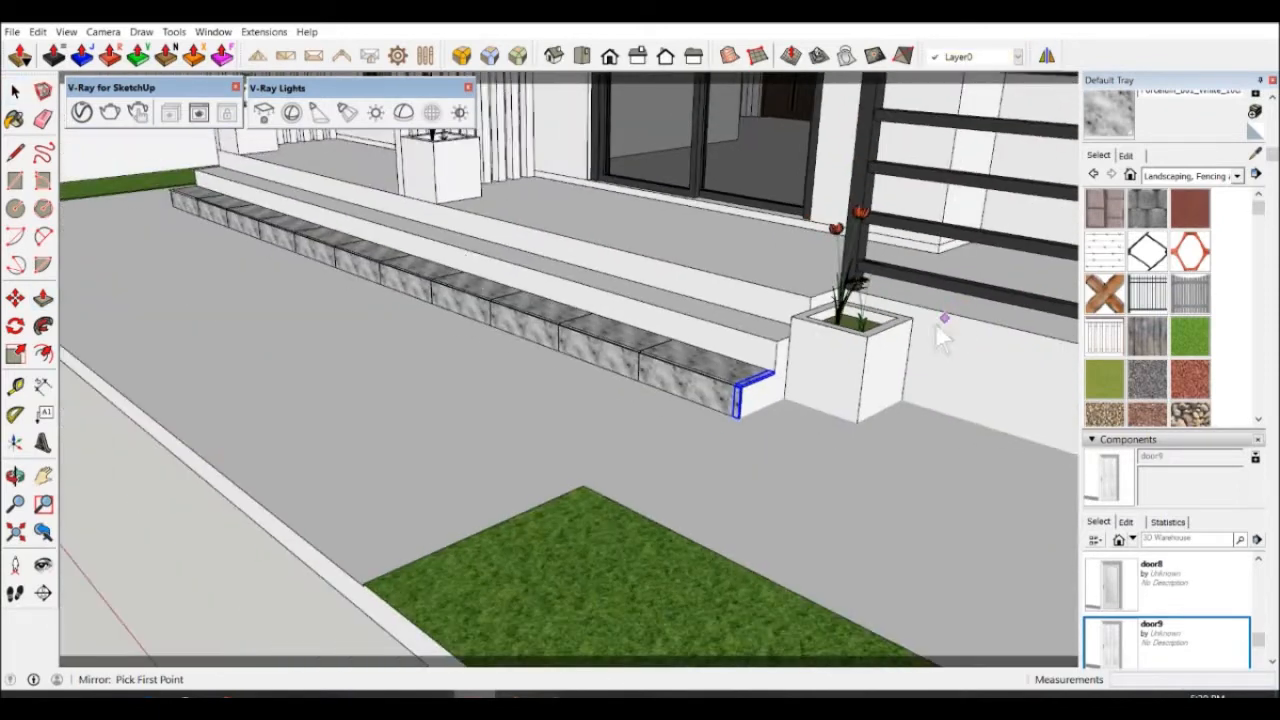
click(390, 231)
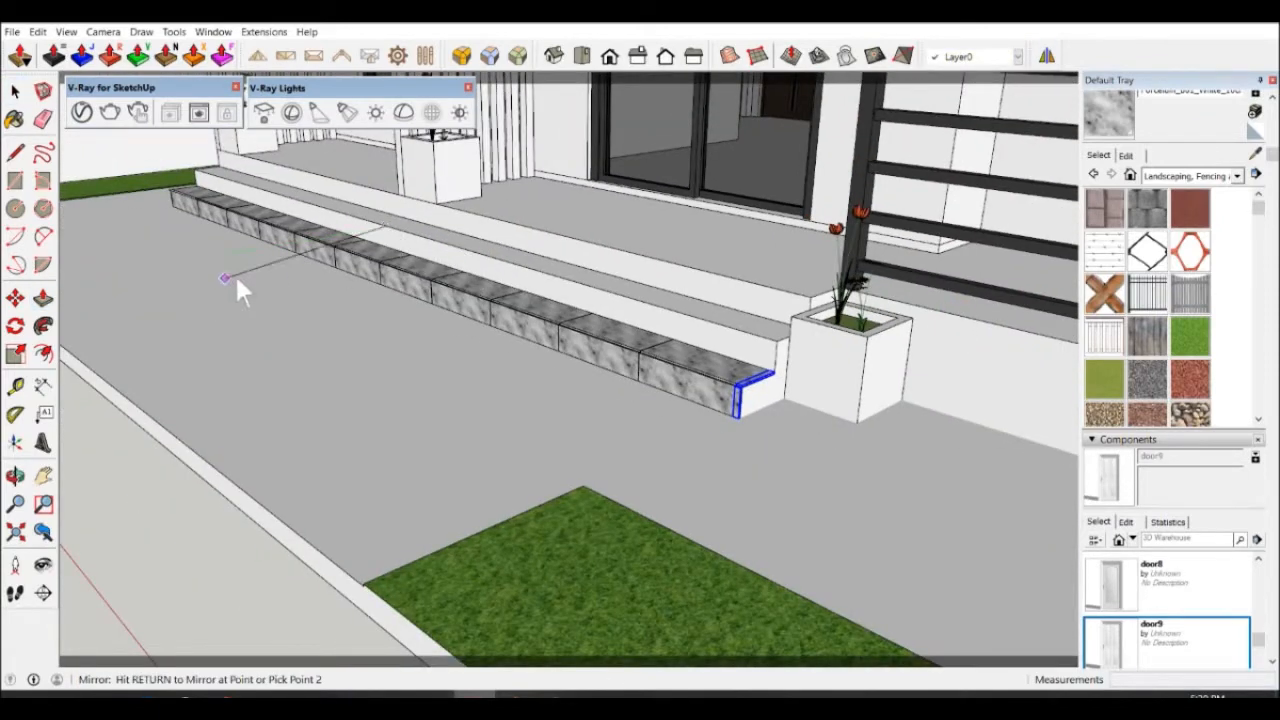
click(240, 286)
click(690, 389)
scroll(691, 397, down, 4)
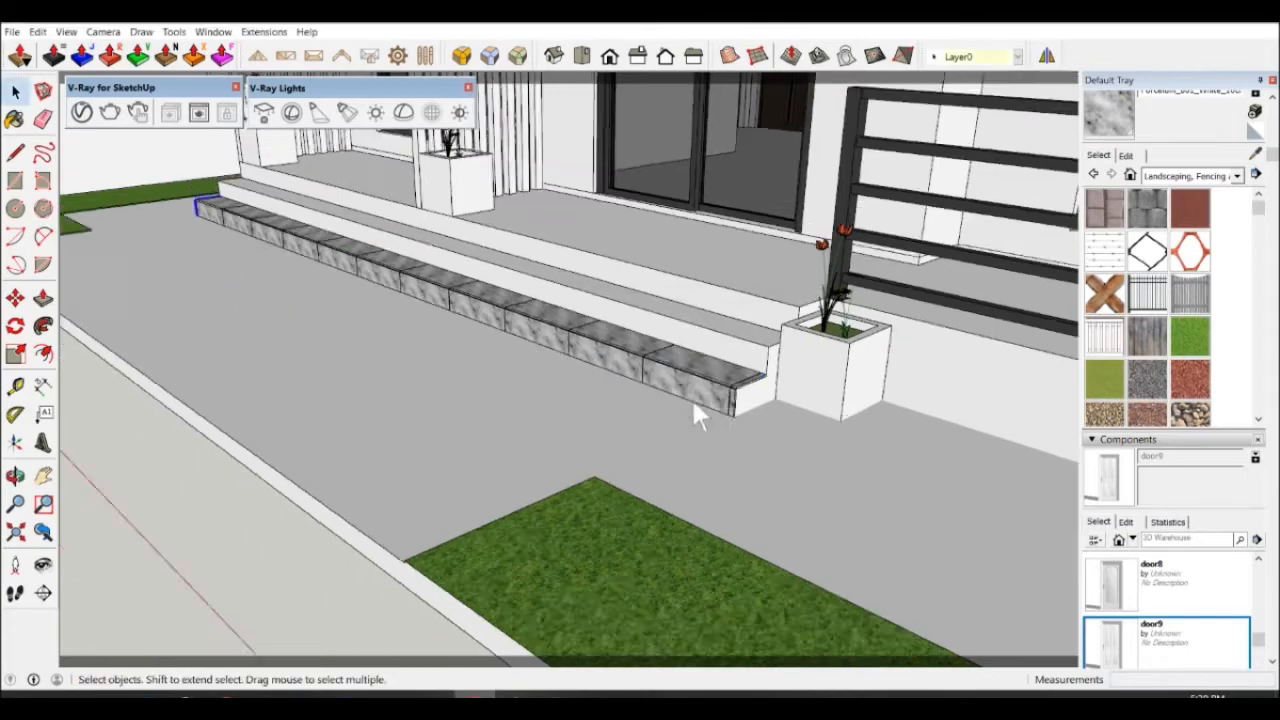
click(354, 335)
Extend the quarter-round trim about 6100 mm with Push/Pull along the tile row to the planter end of the bottom step.
scroll(382, 280, up, 9)
scroll(486, 311, up, 8)
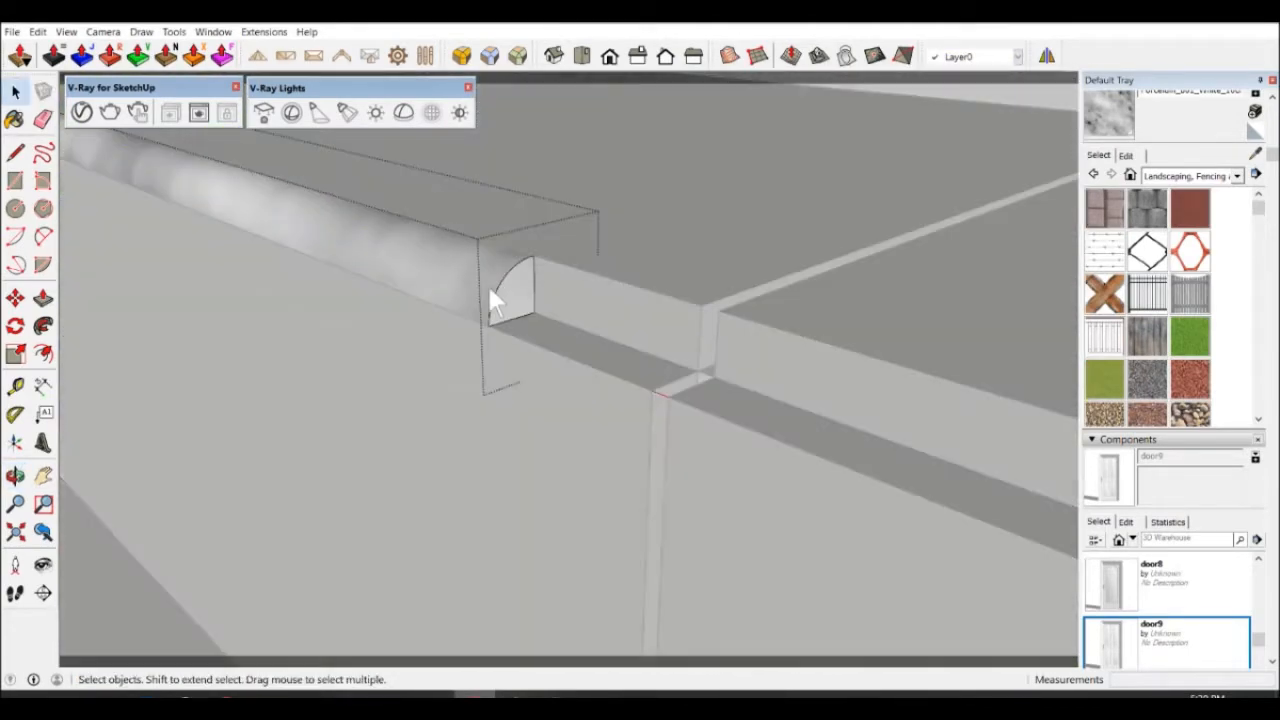
key(p)
click(527, 298)
scroll(750, 373, down, 8)
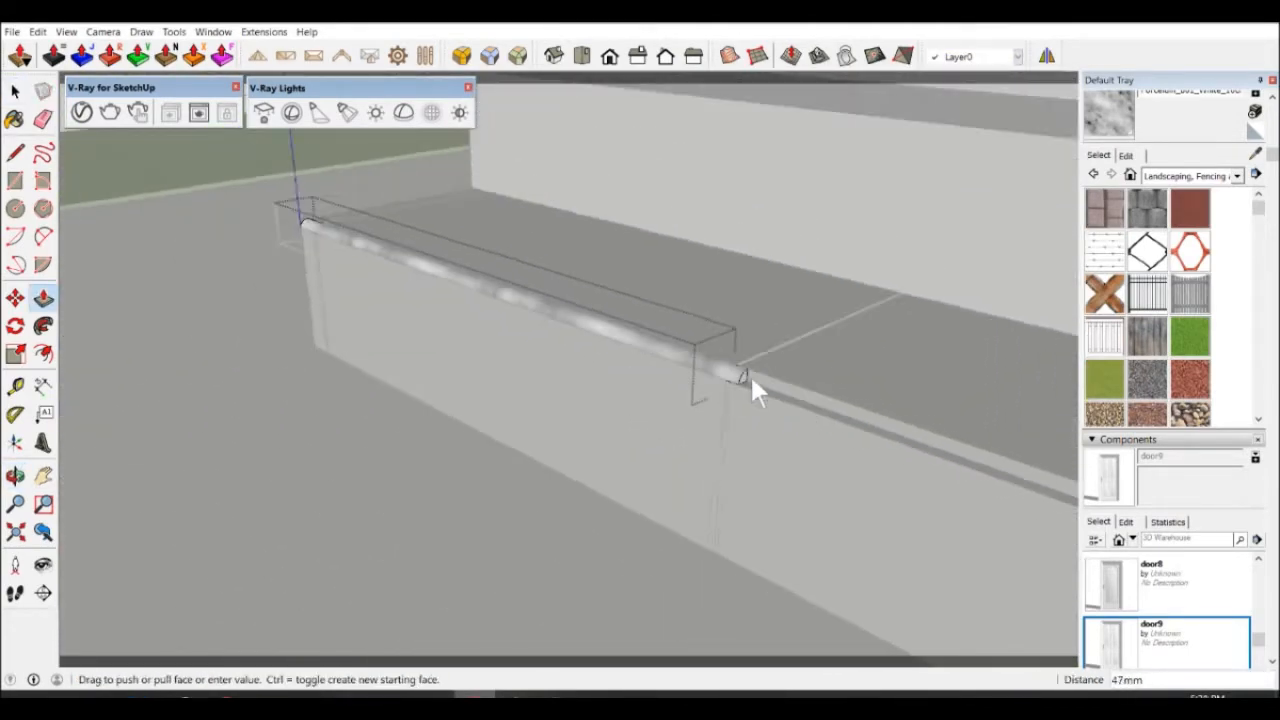
shift+middle_drag(750, 373, 412, 285)
scroll(686, 414, down, 2)
shift+middle_drag(686, 414, 411, 342)
scroll(507, 359, down, 5)
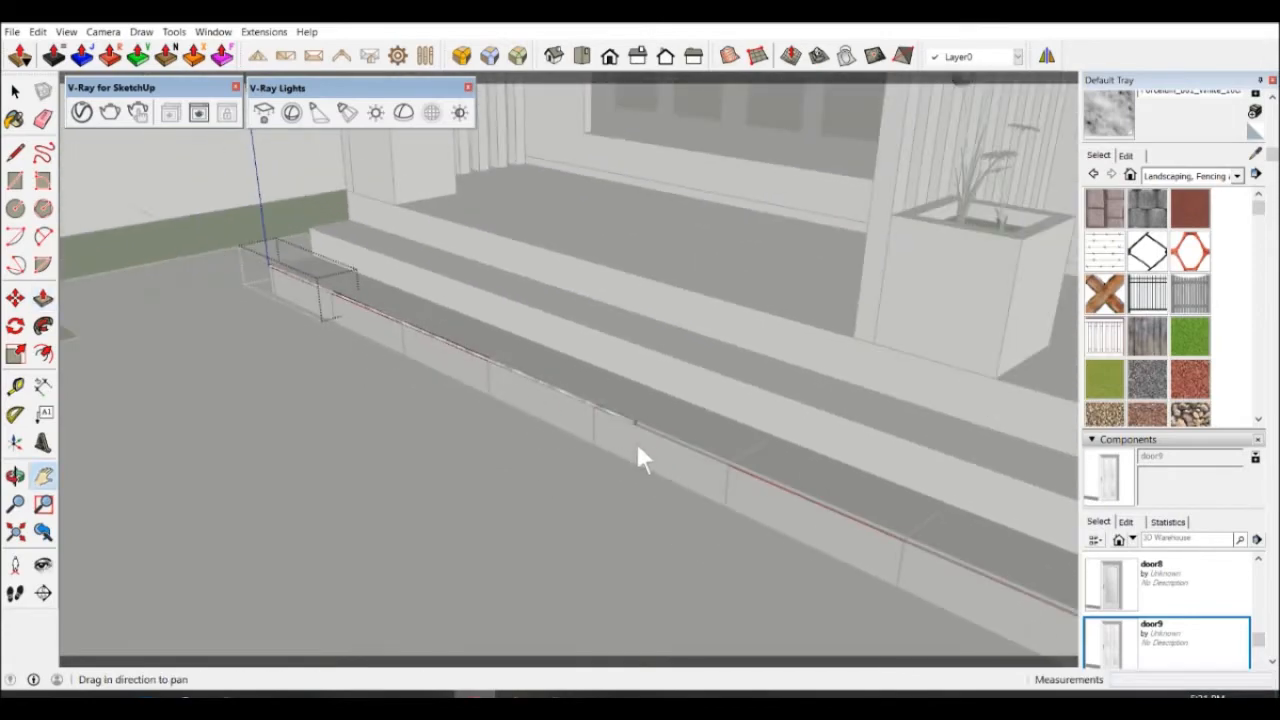
shift+middle_drag(636, 442, 425, 372)
scroll(640, 470, down, 3)
shift+middle_drag(690, 495, 524, 452)
scroll(558, 465, up, 7)
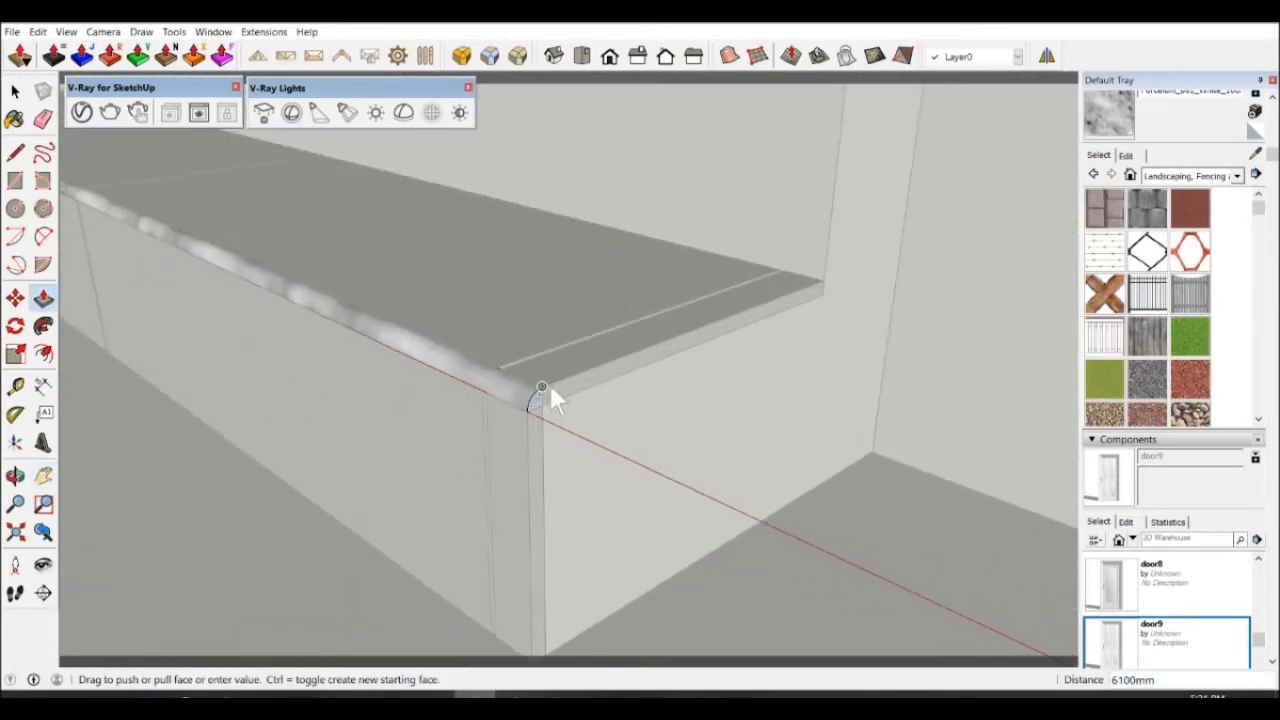
click(550, 388)
key(space)
click(402, 516)
Preview the fully tiled bottom step in an interactive V-Ray render and close the render windows.
scroll(412, 503, down, 8)
shift+middle_drag(414, 504, 462, 500)
shift+middle_drag(462, 500, 511, 526)
click(148, 119)
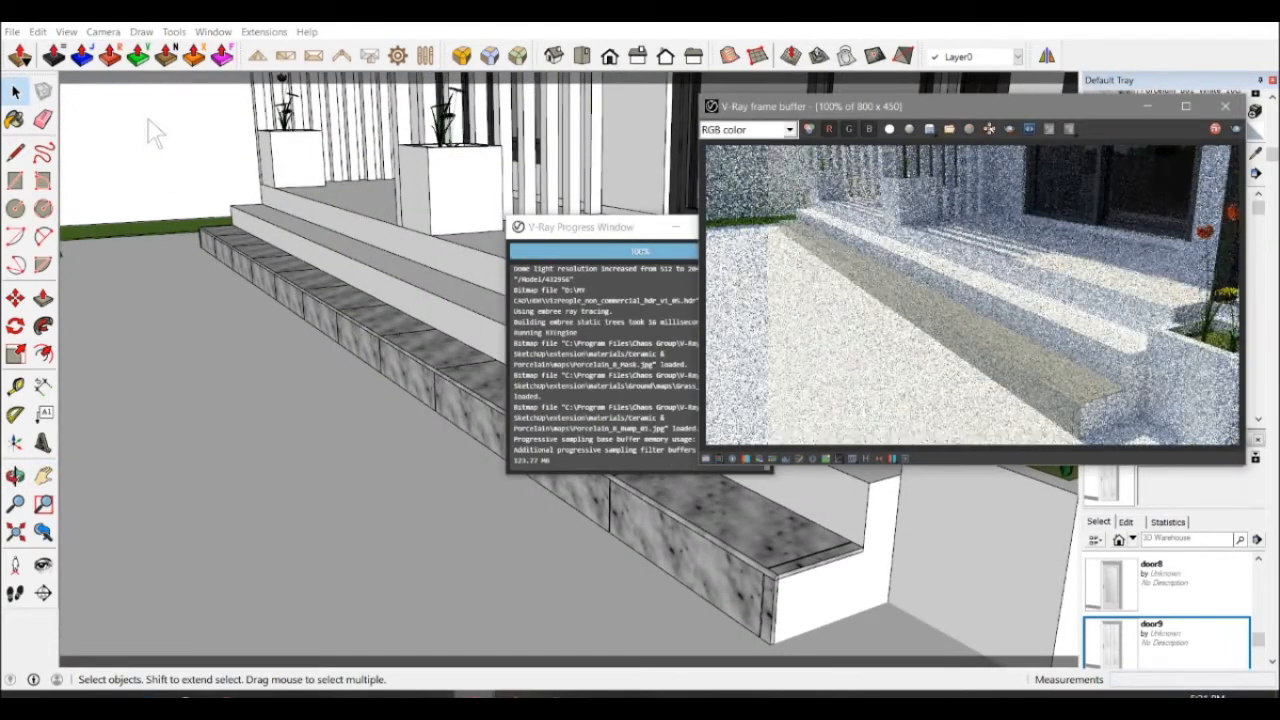
click(1226, 107)
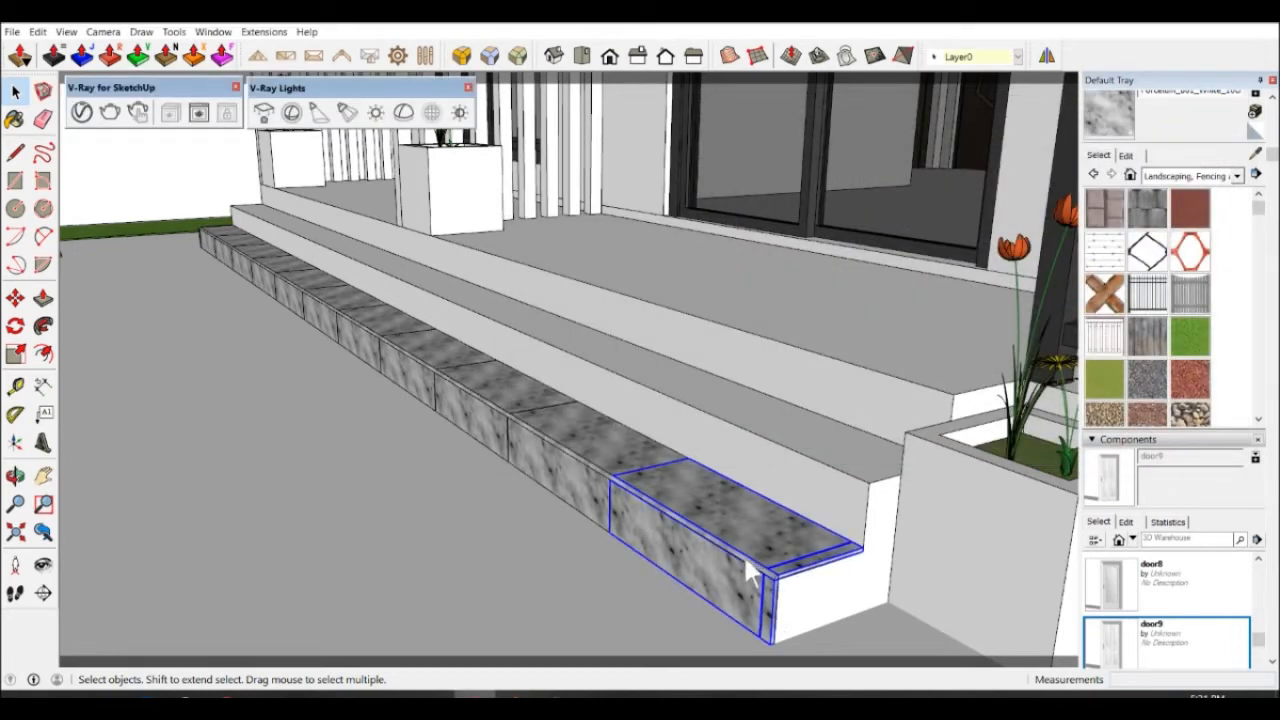
Select all tiles, end pieces and edge trim of the bottom step and copy them up onto the second step.
shift+click(595, 455)
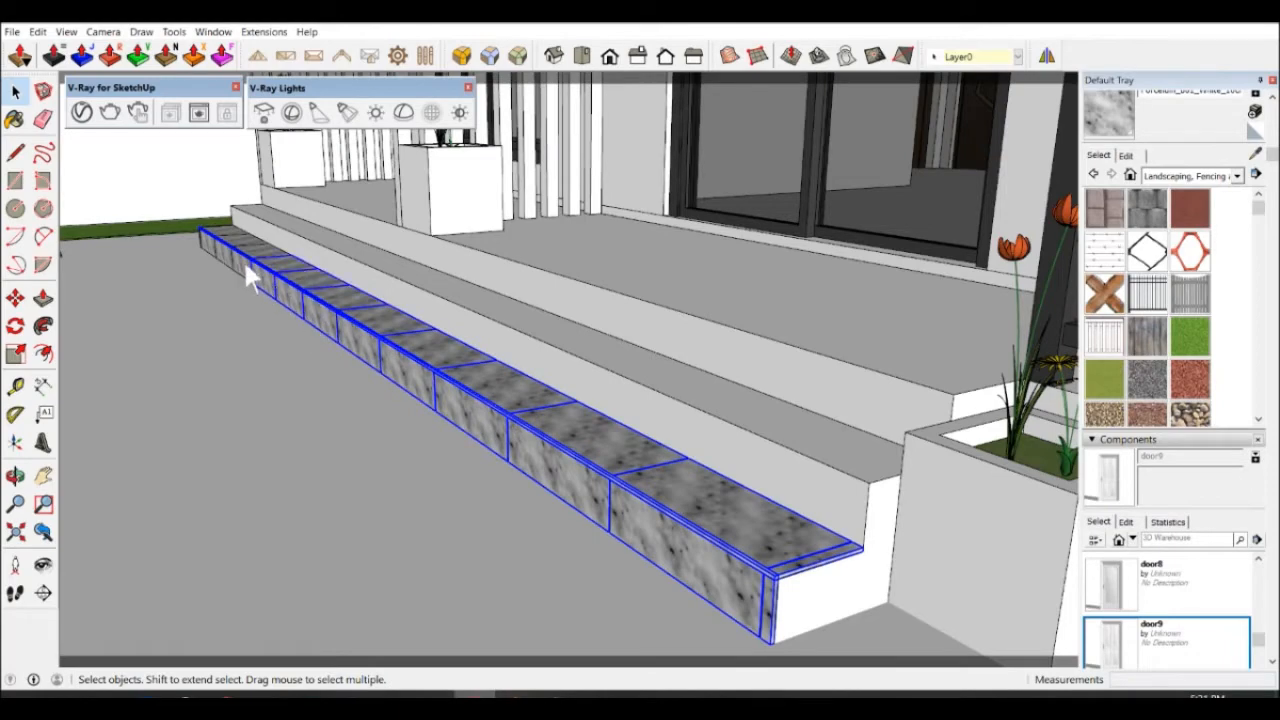
middle_drag(217, 243, 523, 467)
scroll(349, 324, down, 5)
scroll(445, 418, up, 10)
shift+middle_drag(445, 418, 410, 414)
shift+click(406, 385)
scroll(500, 418, down, 7)
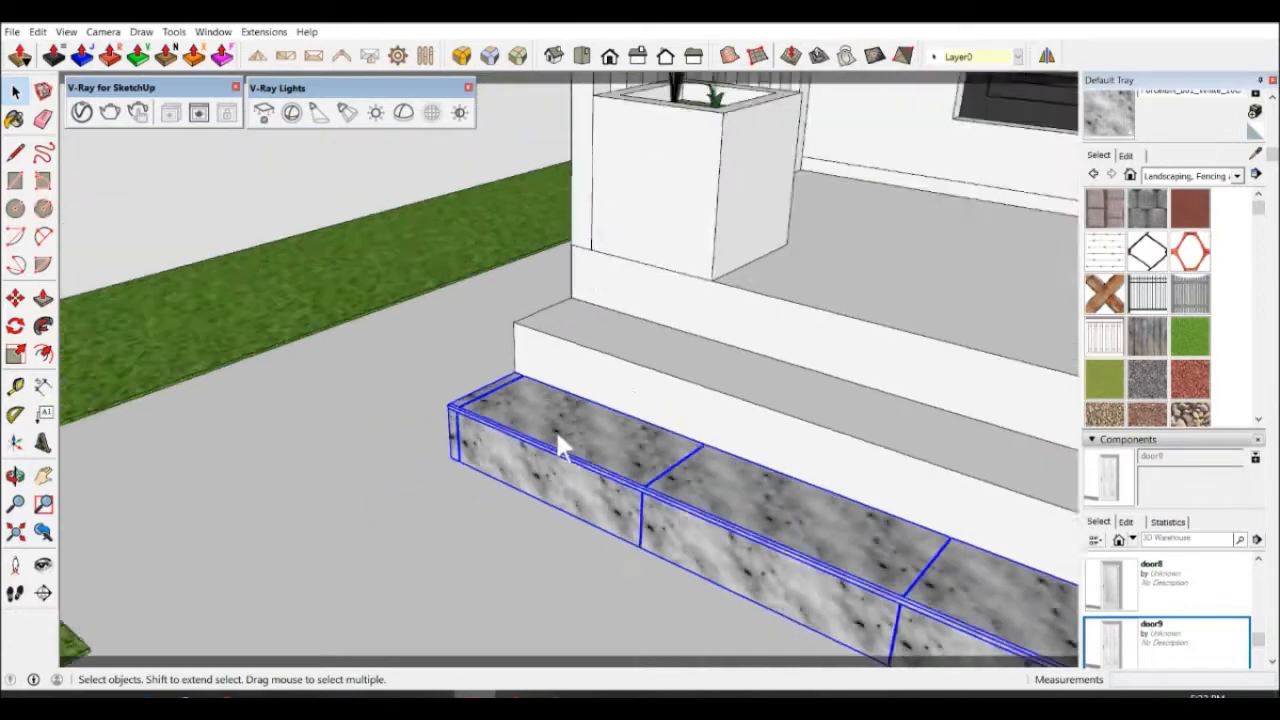
shift+middle_drag(790, 550, 500, 415)
scroll(500, 415, down, 3)
shift+middle_drag(850, 625, 526, 524)
scroll(409, 417, up, 5)
key(m)
scroll(323, 430, up, 3)
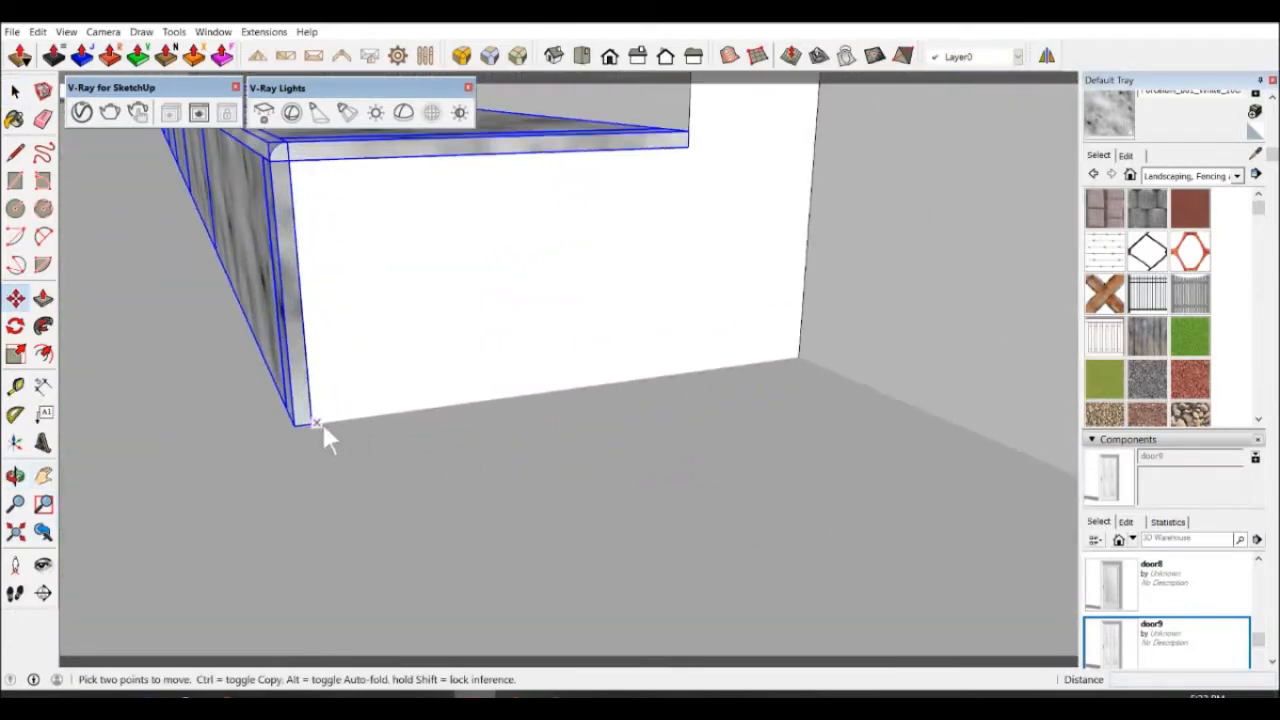
scroll(318, 420, down, 2)
key(ctrl)
click(310, 421)
click(511, 288)
Copy the second step's tile and trim set up onto the top step.
scroll(514, 330, down, 4)
scroll(668, 432, up, 4)
scroll(668, 428, up, 5)
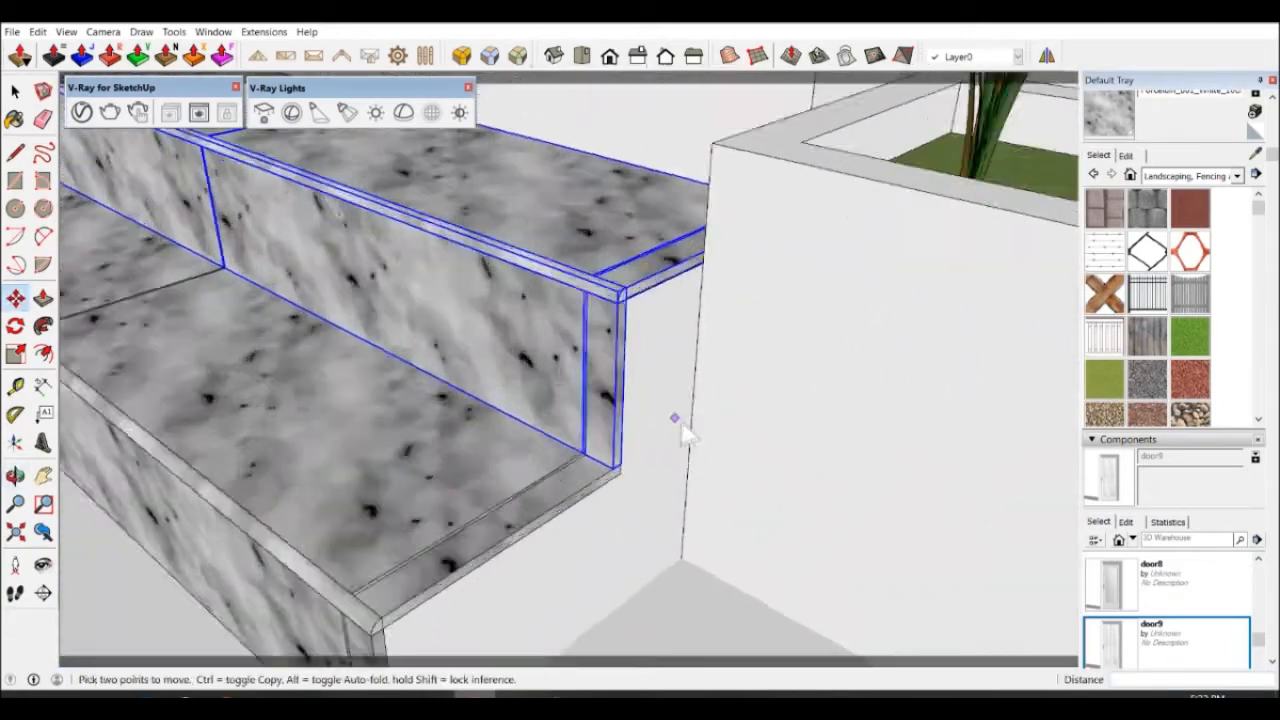
click(655, 345)
scroll(630, 268, down, 5)
click(643, 177)
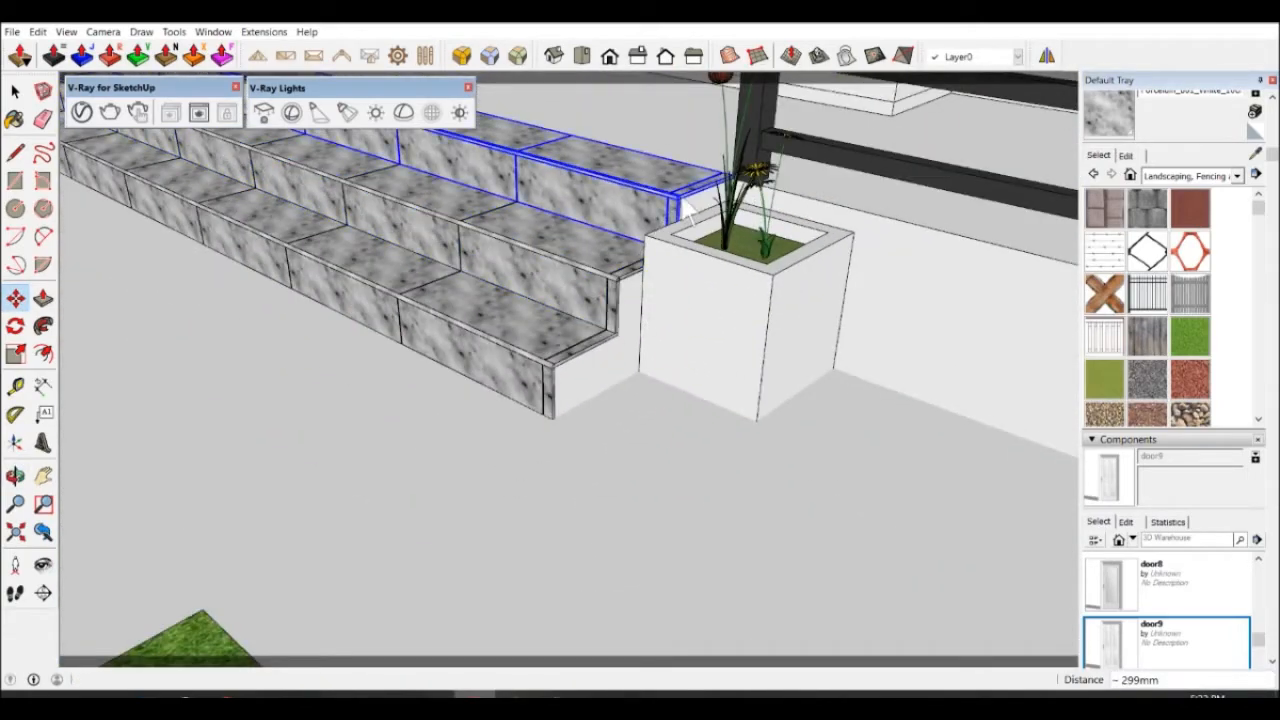
Move the planter beside the tiled steps 300 mm away from their end.
scroll(647, 338, down, 10)
middle_drag(482, 496, 390, 515)
scroll(600, 350, up, 4)
key(space)
click(590, 367)
scroll(665, 340, up, 3)
click(668, 335)
key(m)
click(403, 434)
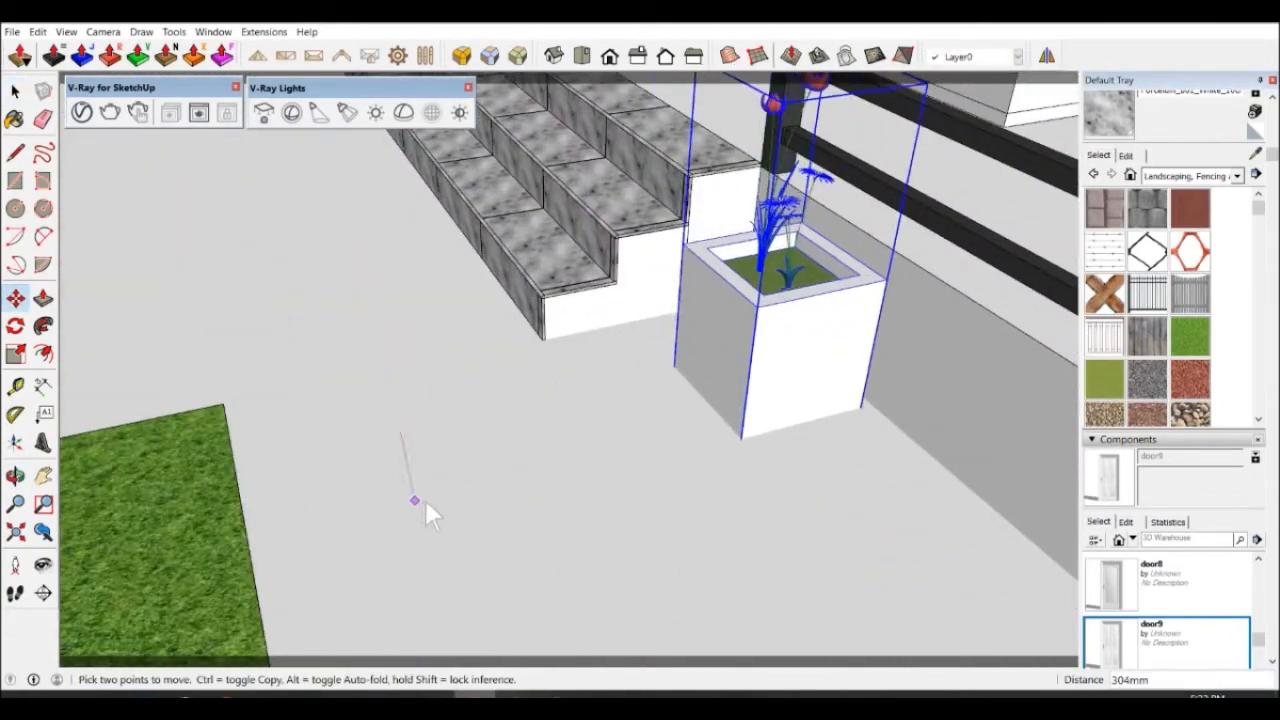
text(300)
key(Return)
Draw a rectangle over the bottom step's exposed side face, from the front ground corner to the foot of the second riser.
key(space)
click(587, 441)
scroll(678, 272, up, 4)
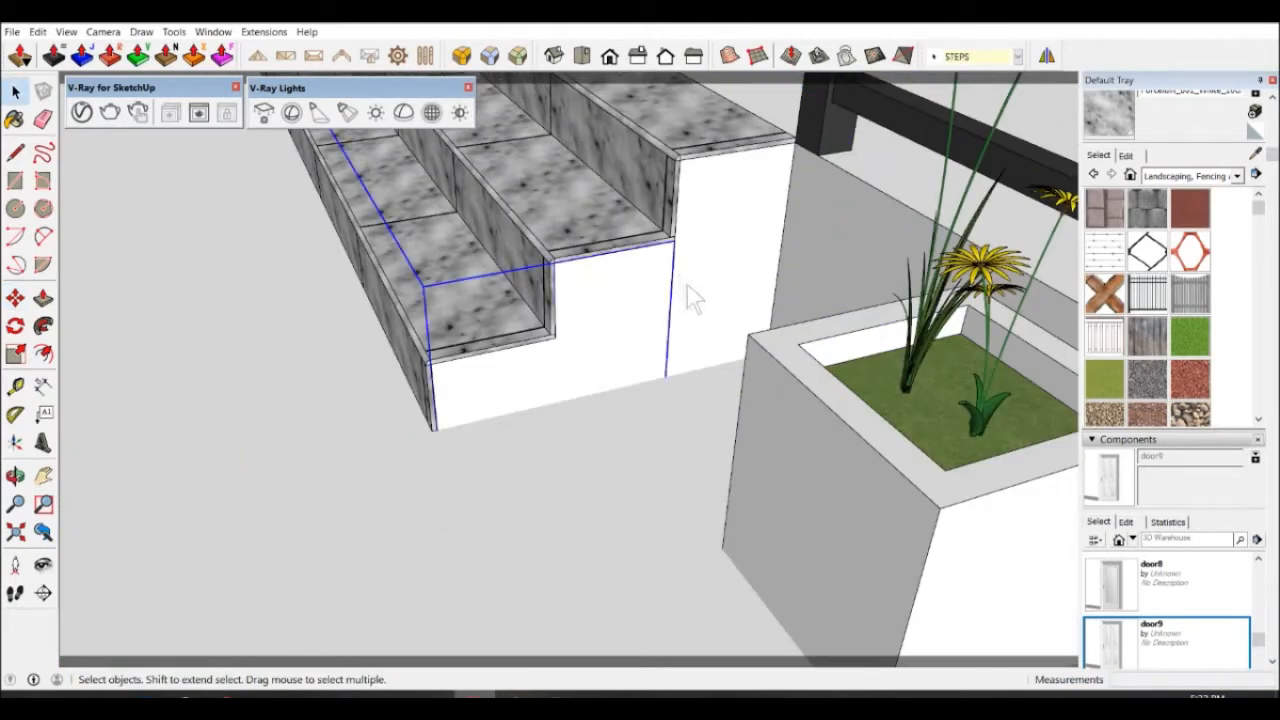
scroll(690, 295, down, 5)
scroll(386, 386, up, 6)
scroll(434, 414, down, 8)
scroll(462, 428, up, 5)
scroll(332, 488, up, 2)
key(r)
click(283, 492)
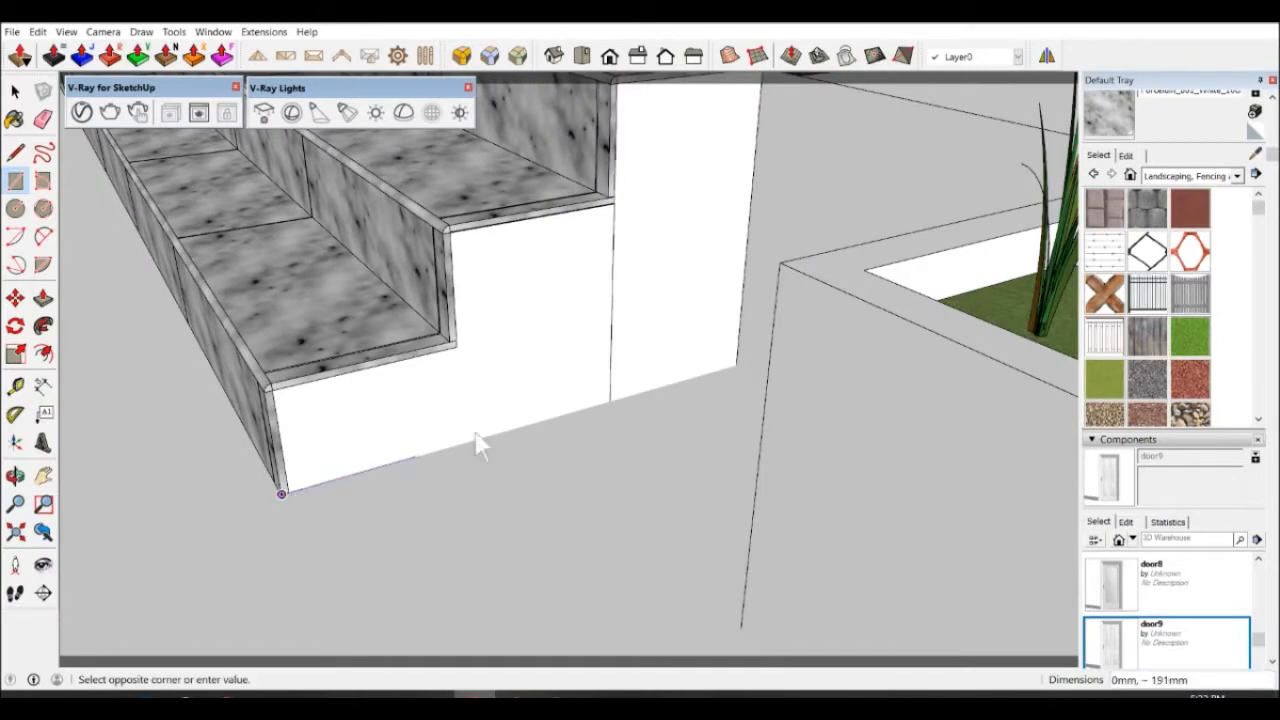
scroll(468, 348, up, 3)
click(461, 333)
Extrude the rectangle on the bottom step's side face 20 mm outward into a panel.
scroll(461, 342, down, 4)
key(p)
click(429, 414)
text(20)
key(Return)
key(space)
Push the side panel's top and front edges in by 10 mm to leave room for edge trim.
scroll(424, 427, down, 1)
middle_drag(421, 425, 417, 495)
scroll(705, 480, up, 3)
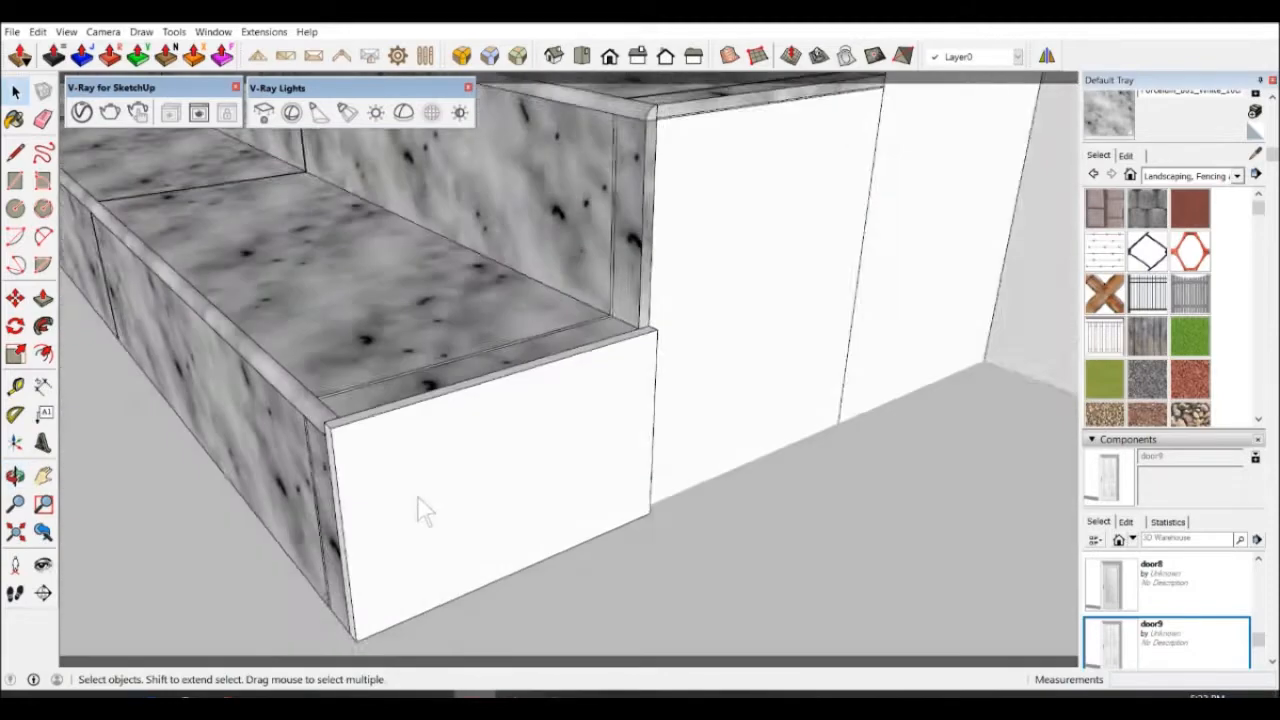
scroll(420, 493, up, 3)
key(p)
click(370, 380)
click(316, 409)
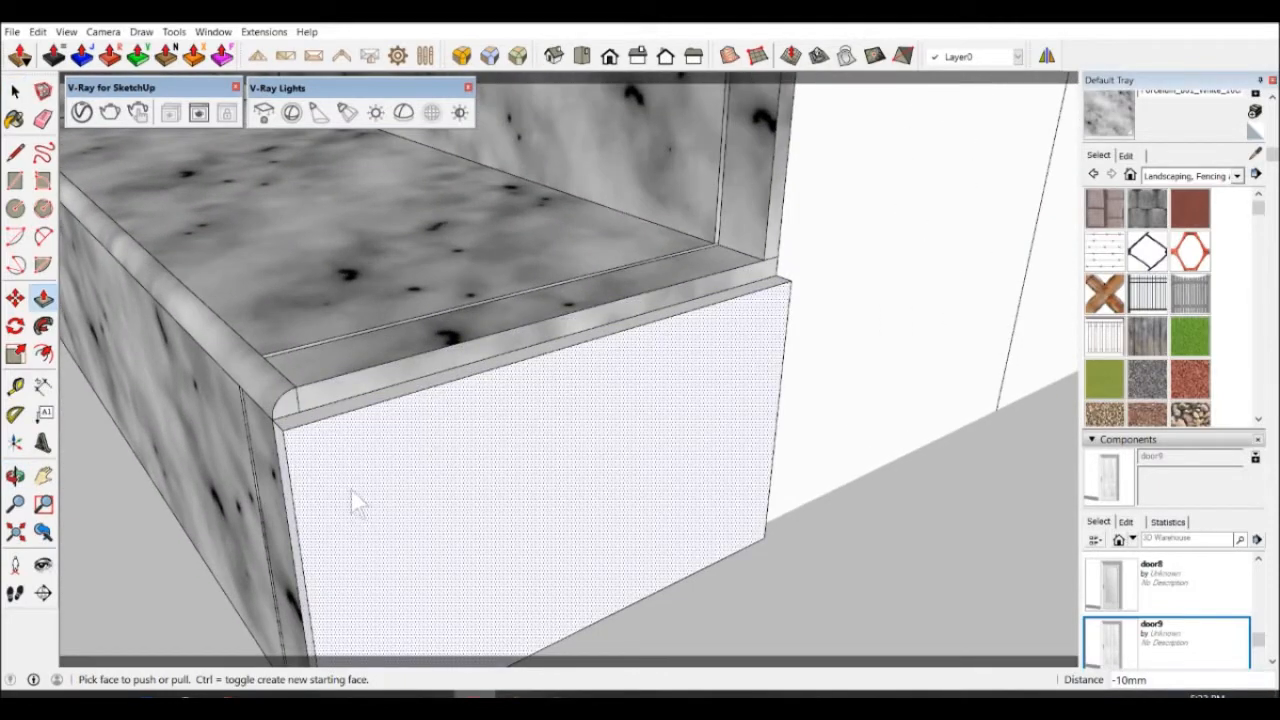
click(299, 468)
click(302, 402)
scroll(410, 462, down, 3)
middle_drag(482, 514, 367, 498)
scroll(436, 510, down, 2)
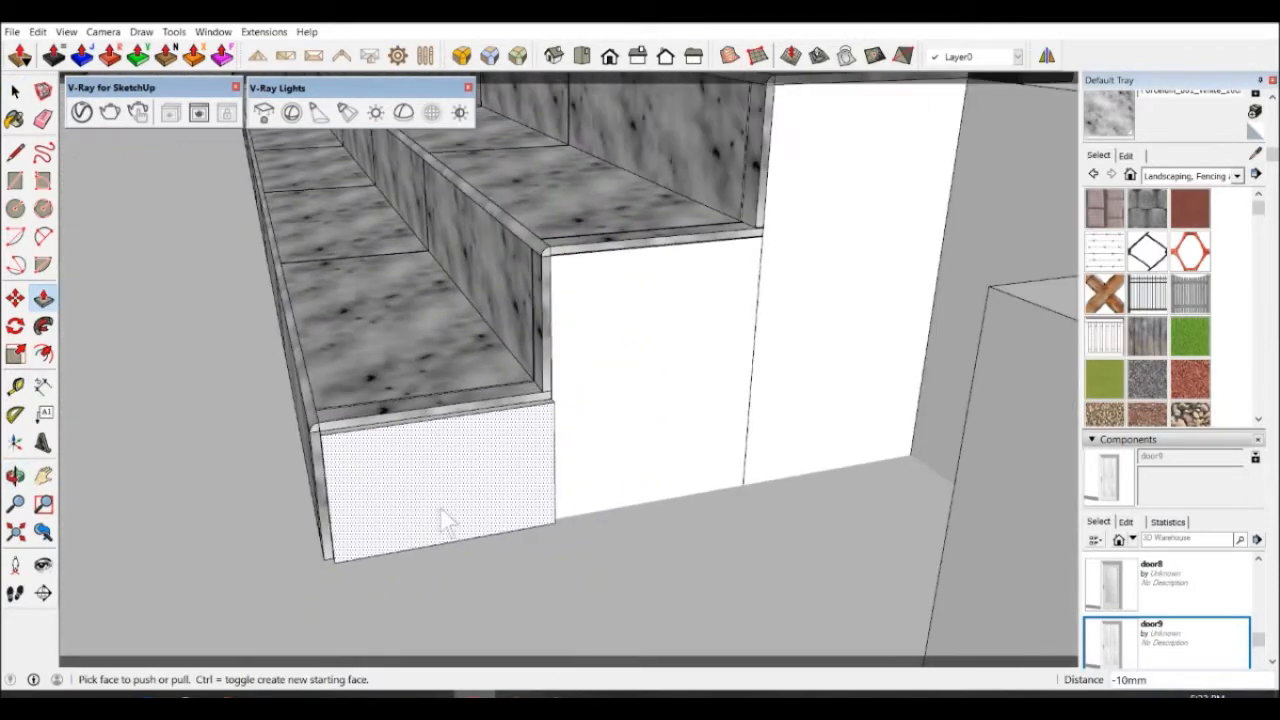
middle_drag(552, 511, 546, 559)
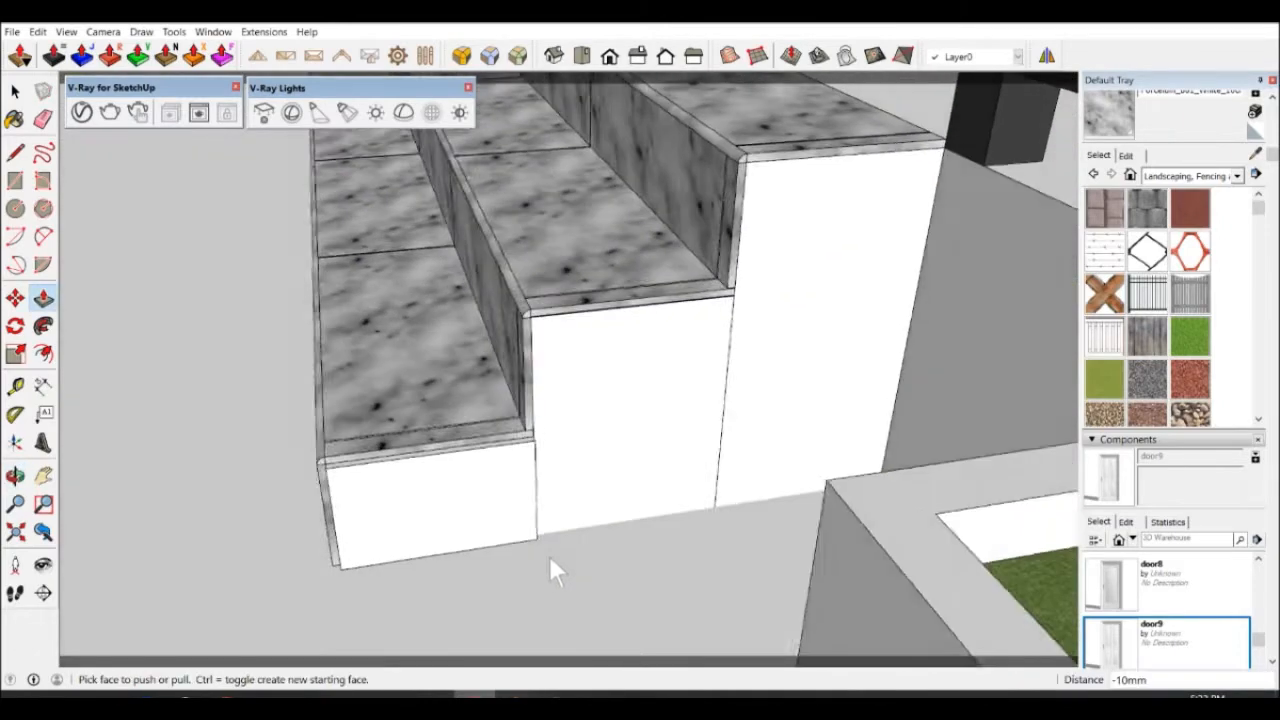
scroll(545, 482, up, 3)
key(space)
scroll(545, 485, down, 2)
Group the side panel and paint it with the white porcelain material used on the steps.
middle_drag(545, 485, 751, 434)
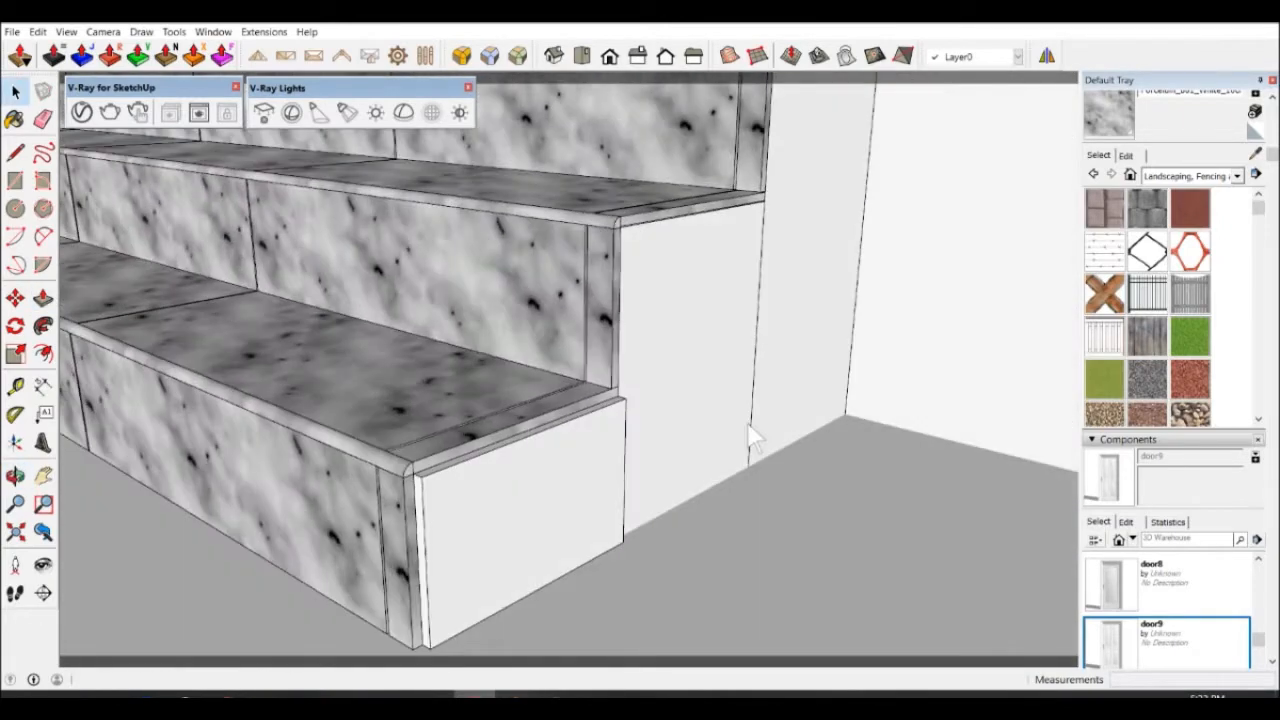
shift+middle_drag(434, 636, 424, 519)
scroll(424, 519, up, 3)
triple_click(457, 452)
right_click(452, 450)
click(514, 251)
key(b)
click(540, 412)
scroll(540, 412, down, 3)
mouse_move(540, 412)
middle_down()
mouse_move(426, 566)
mouse_move(543, 480)
mouse_move(529, 449)
middle_up()
key(space)
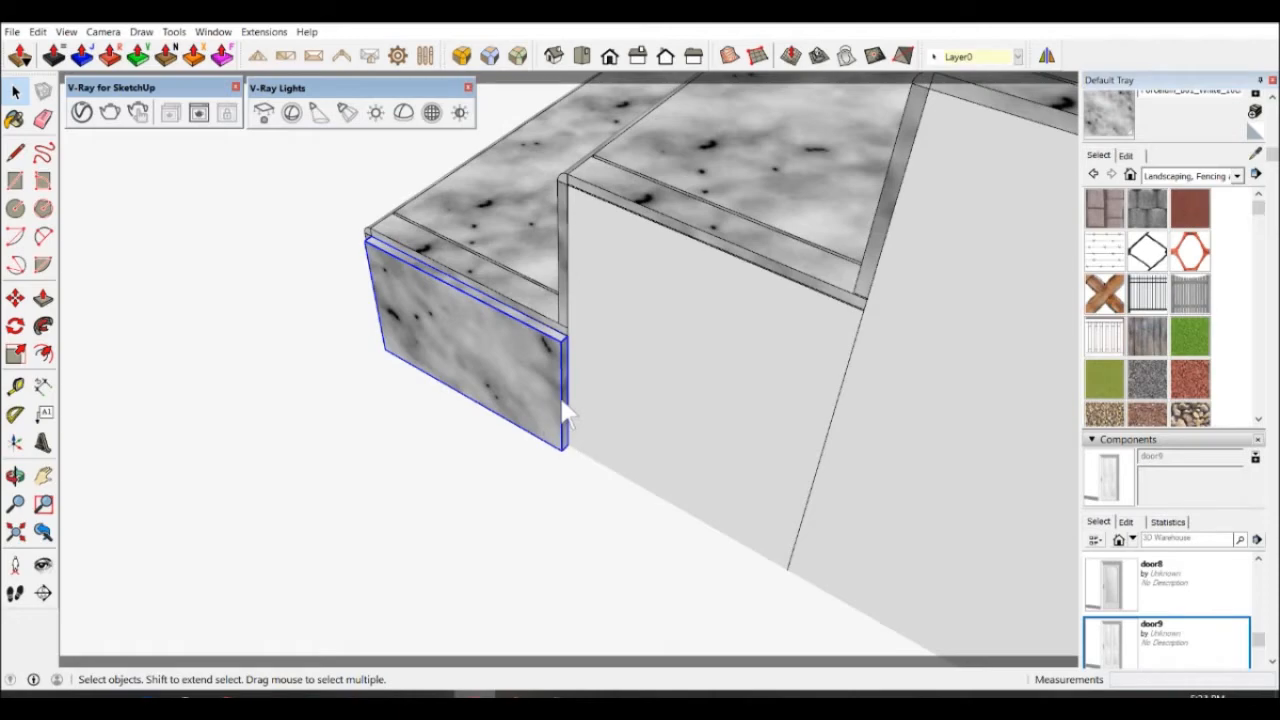
Open the side panel group and extend the panel's rear end 340 mm along the steps.
double_click(486, 349)
scroll(573, 393, up, 4)
key(p)
click(541, 380)
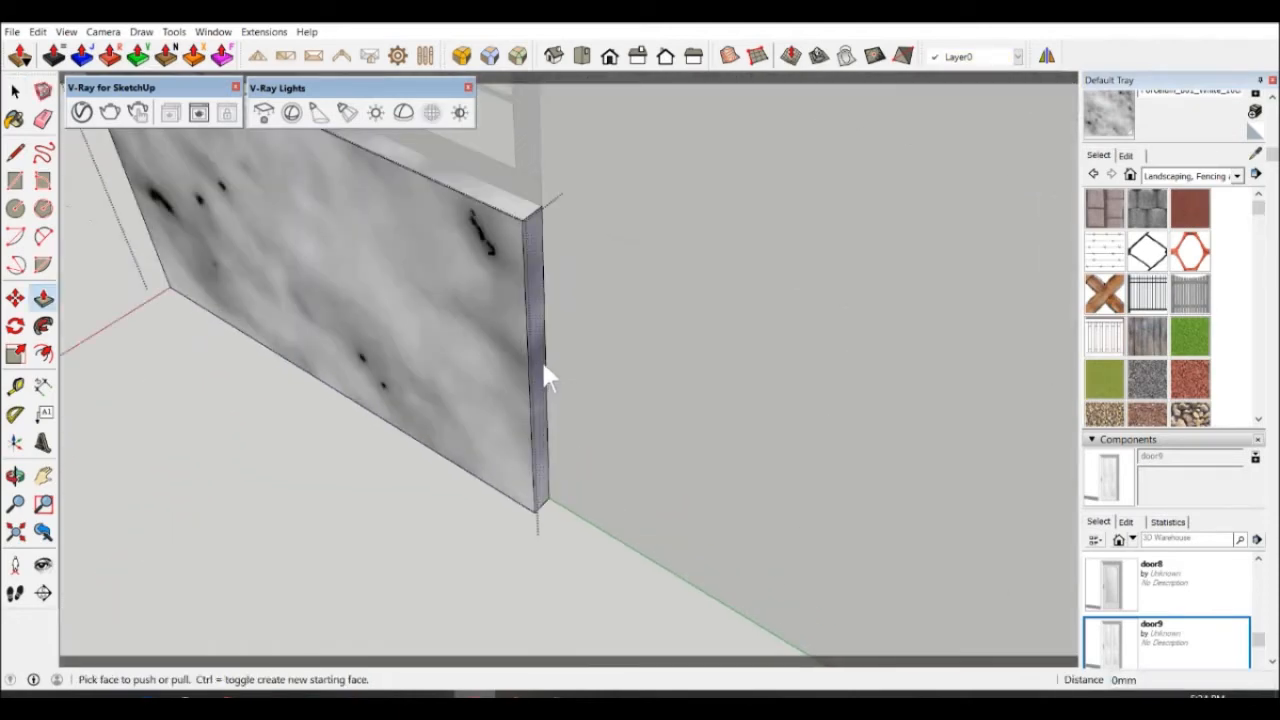
click(542, 367)
text(340)
key(Return)
scroll(681, 432, down, 4)
middle_drag(681, 432, 738, 420)
scroll(738, 420, up, 1)
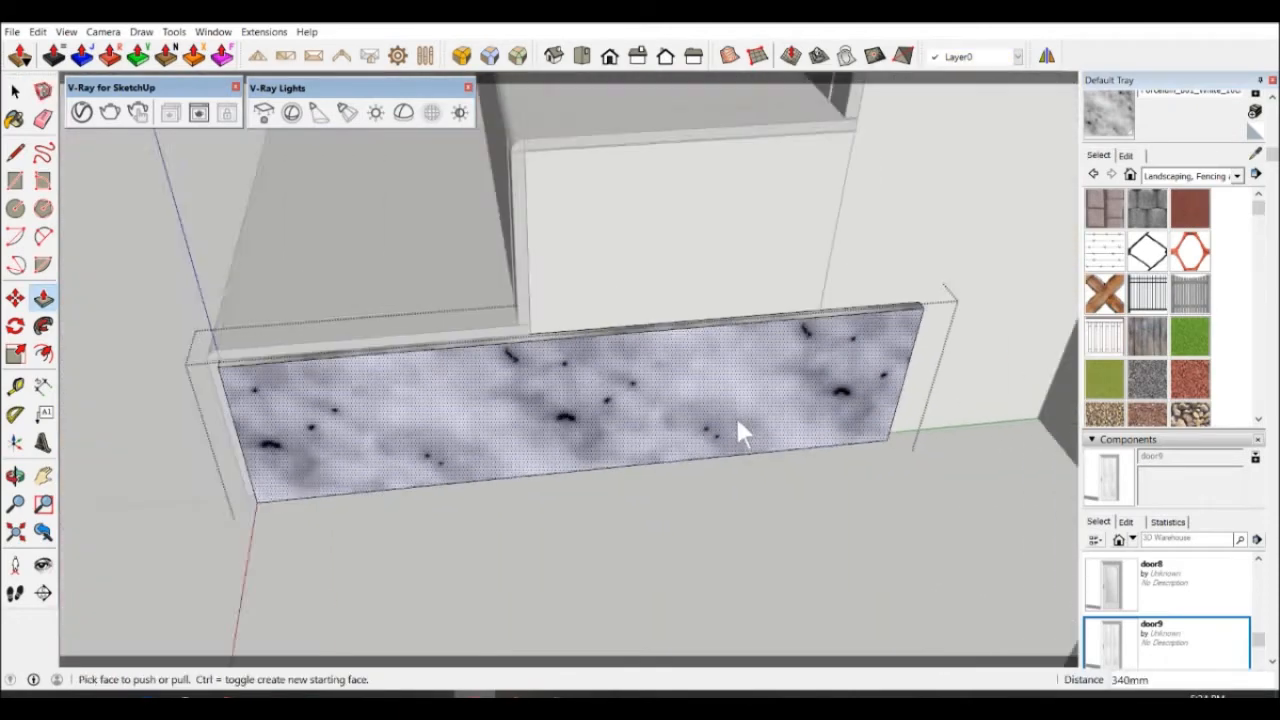
scroll(738, 420, down, 2)
scroll(734, 366, up, 5)
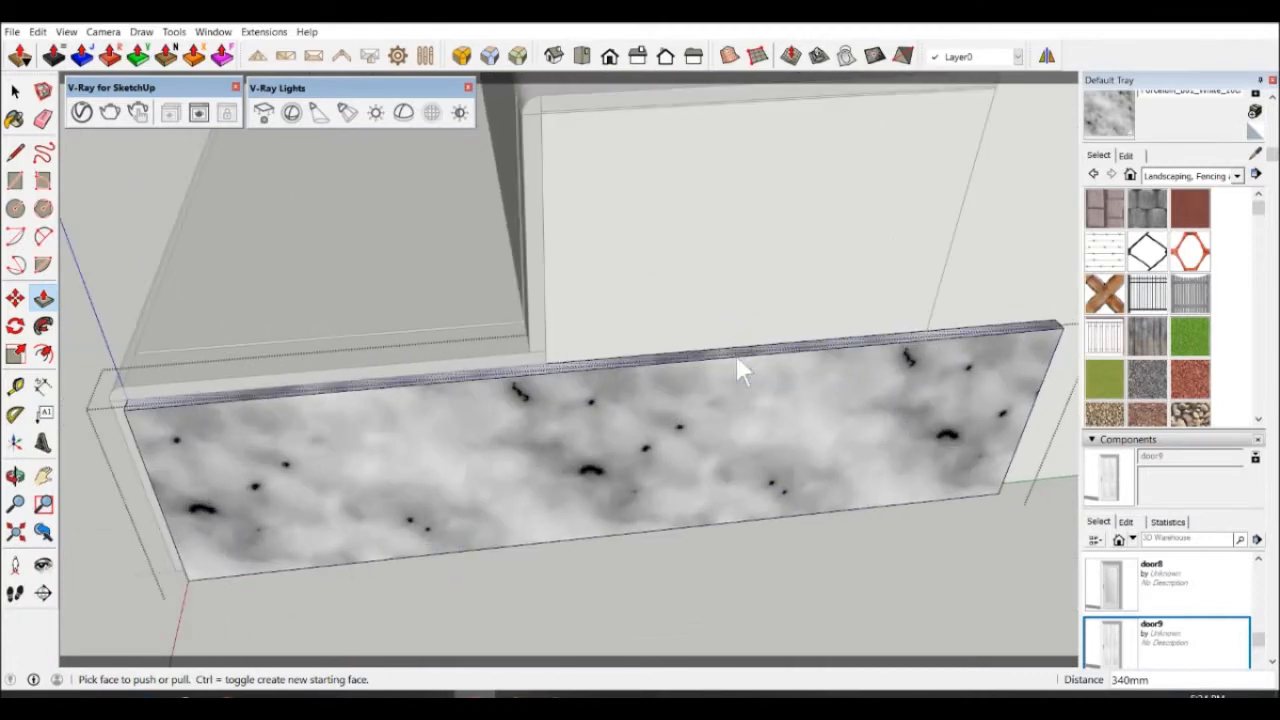
Split the panel's narrow top face with a line level with the second step's riser.
key(space)
mouse_move(567, 384)
middle_down()
mouse_move(588, 500)
mouse_move(561, 376)
middle_up()
key(l)
scroll(590, 382, up, 2)
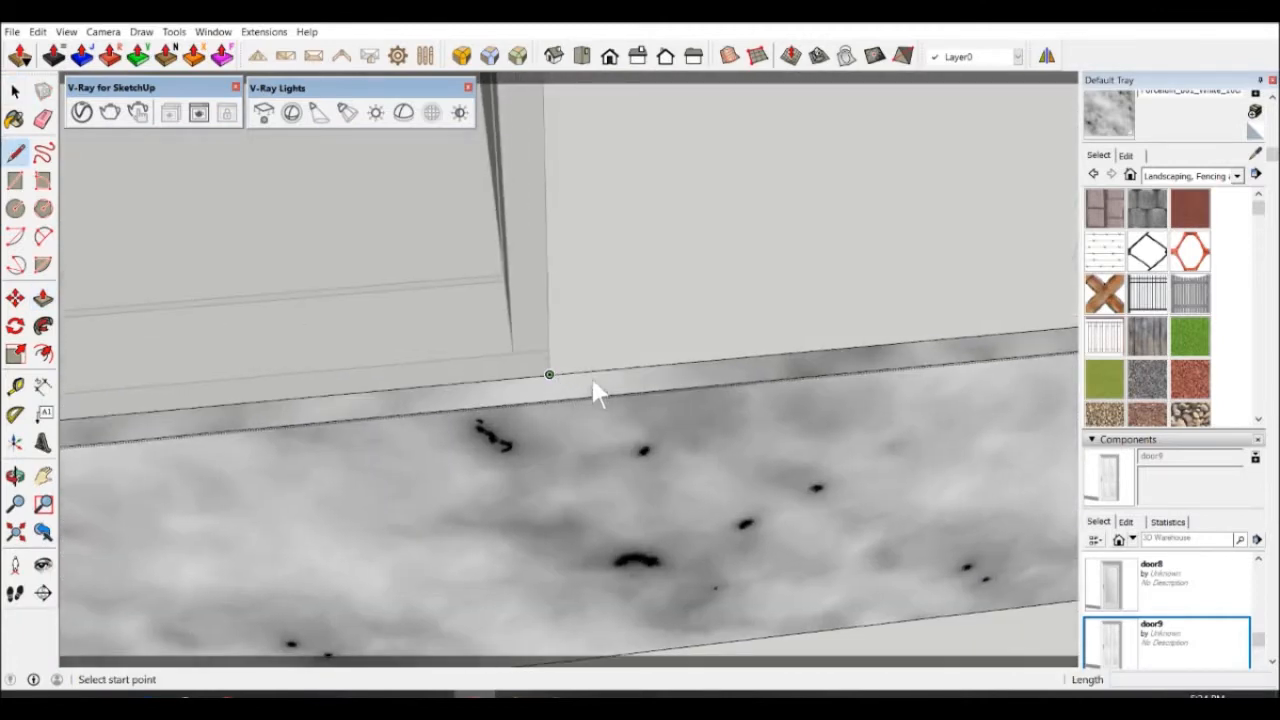
scroll(576, 409, down, 3)
scroll(584, 426, down, 1)
key(space)
Measure the panel's end height and raise the part behind the split up to the second step's trim.
click(43, 385)
click(864, 469)
click(898, 375)
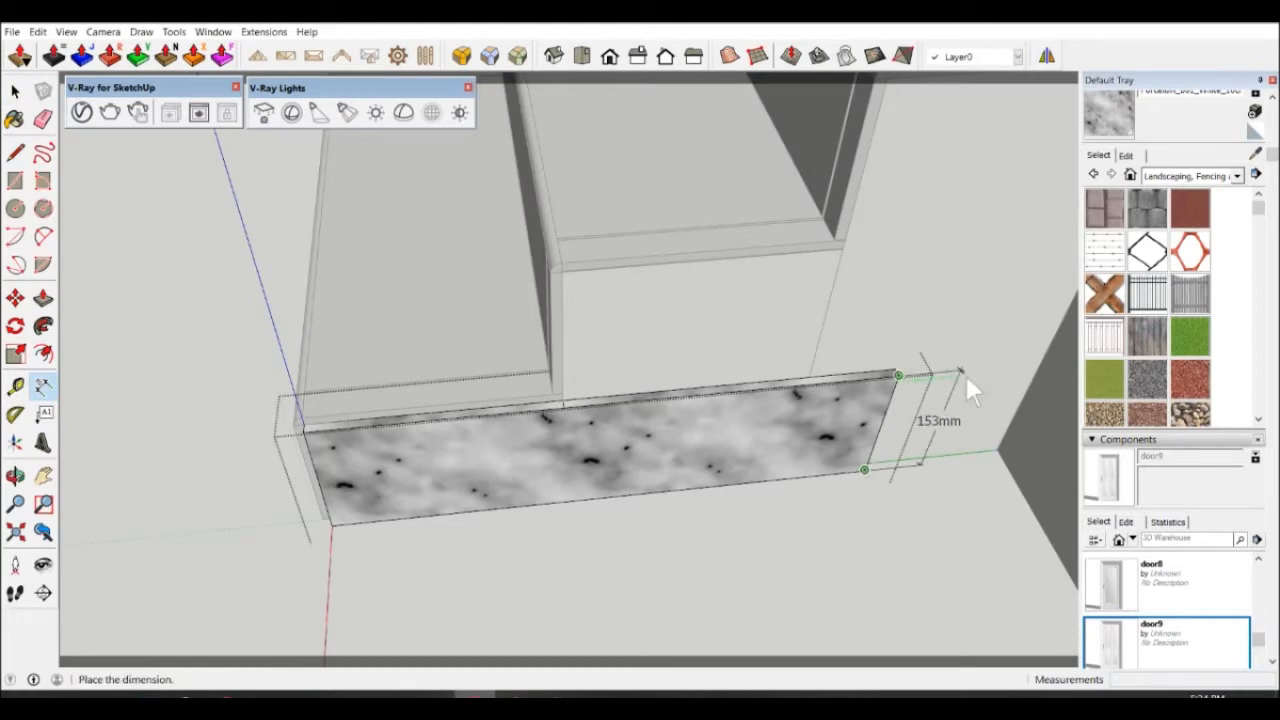
key(space)
key(p)
scroll(884, 380, up, 2)
click(885, 370)
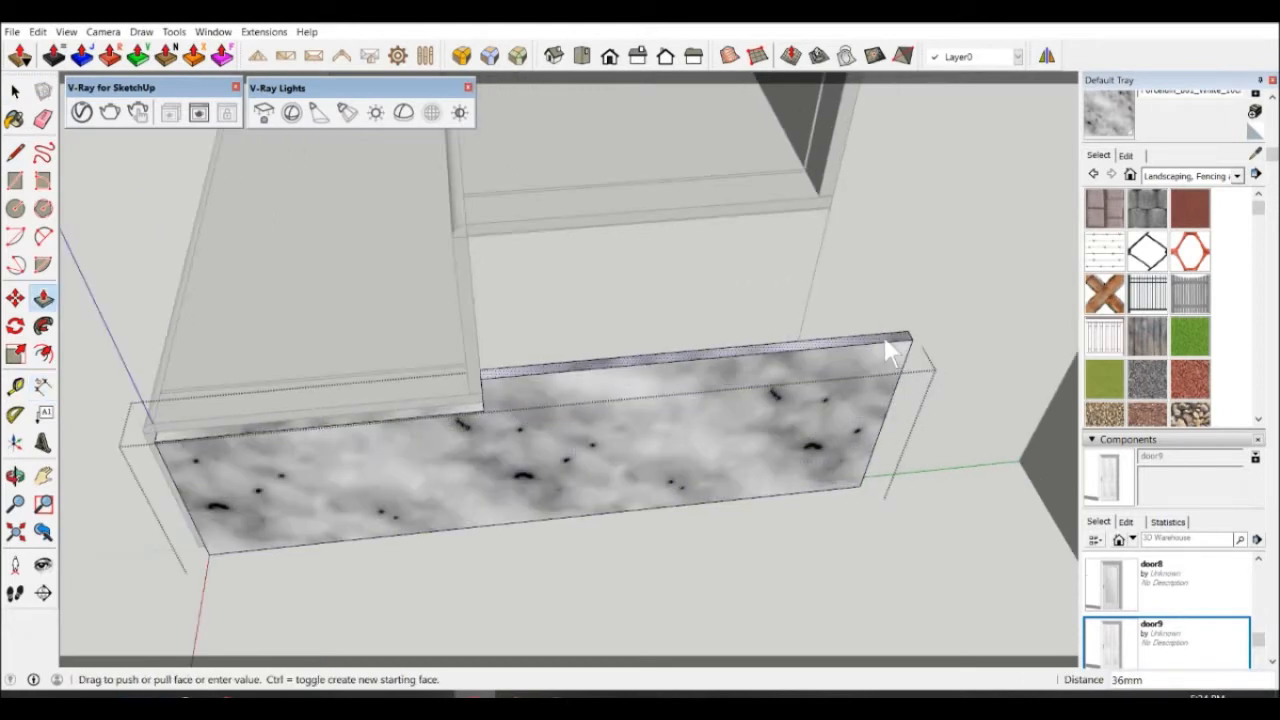
text(447)
key(Return)
scroll(884, 345, down, 4)
middle_drag(884, 352, 868, 412)
click(844, 213)
scroll(793, 309, up, 4)
click(682, 339)
key(space)
scroll(682, 339, down, 4)
Split the raised top face at the top step's riser and pull the rear part up to the top step's trim.
click(367, 430)
middle_drag(870, 405, 691, 480)
scroll(780, 425, up, 5)
click(706, 400)
key(l)
click(679, 362)
click(686, 372)
key(p)
click(720, 372)
click(694, 148)
Extend the side panel's rear end 160 mm to the back end of the steps.
scroll(755, 300, down, 2)
middle_drag(789, 352, 1040, 395)
click(751, 265)
click(466, 279)
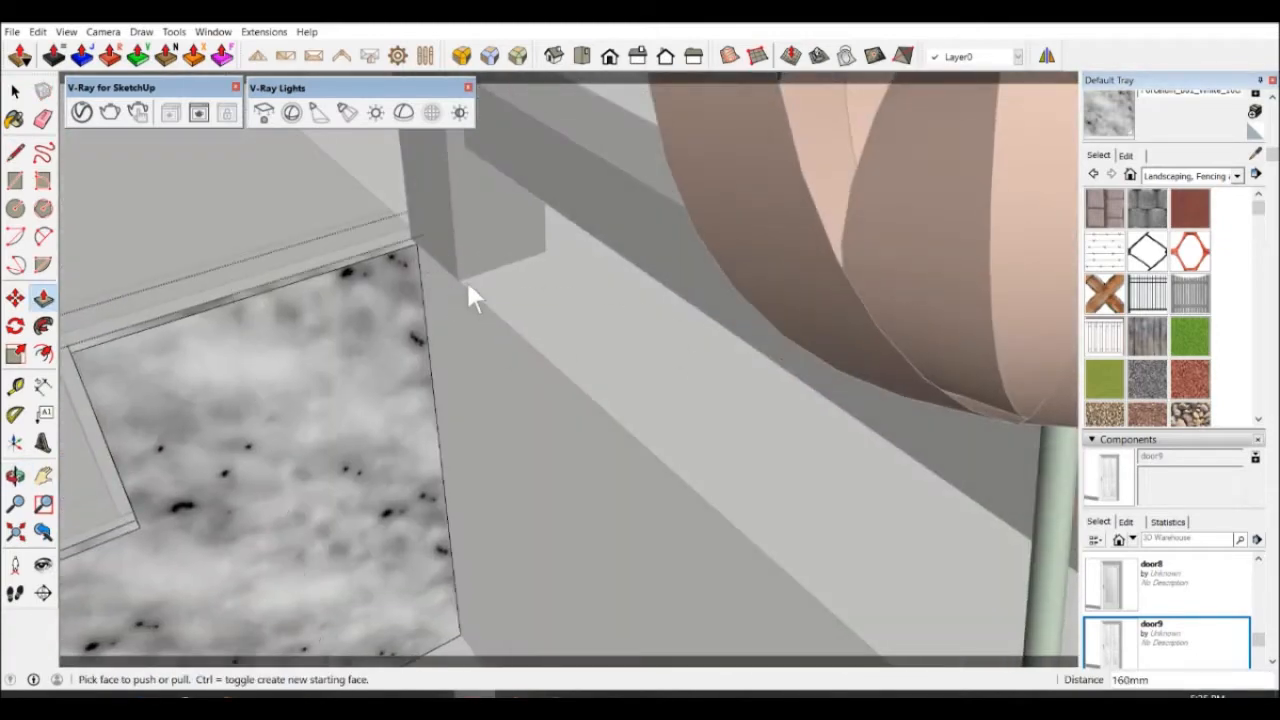
Draw a quarter-circle arc at ground level, closing the gap between the bottom step's front trim and the side panel.
scroll(466, 282, down, 5)
middle_drag(475, 320, 531, 420)
scroll(420, 450, up, 5)
scroll(370, 500, up, 3)
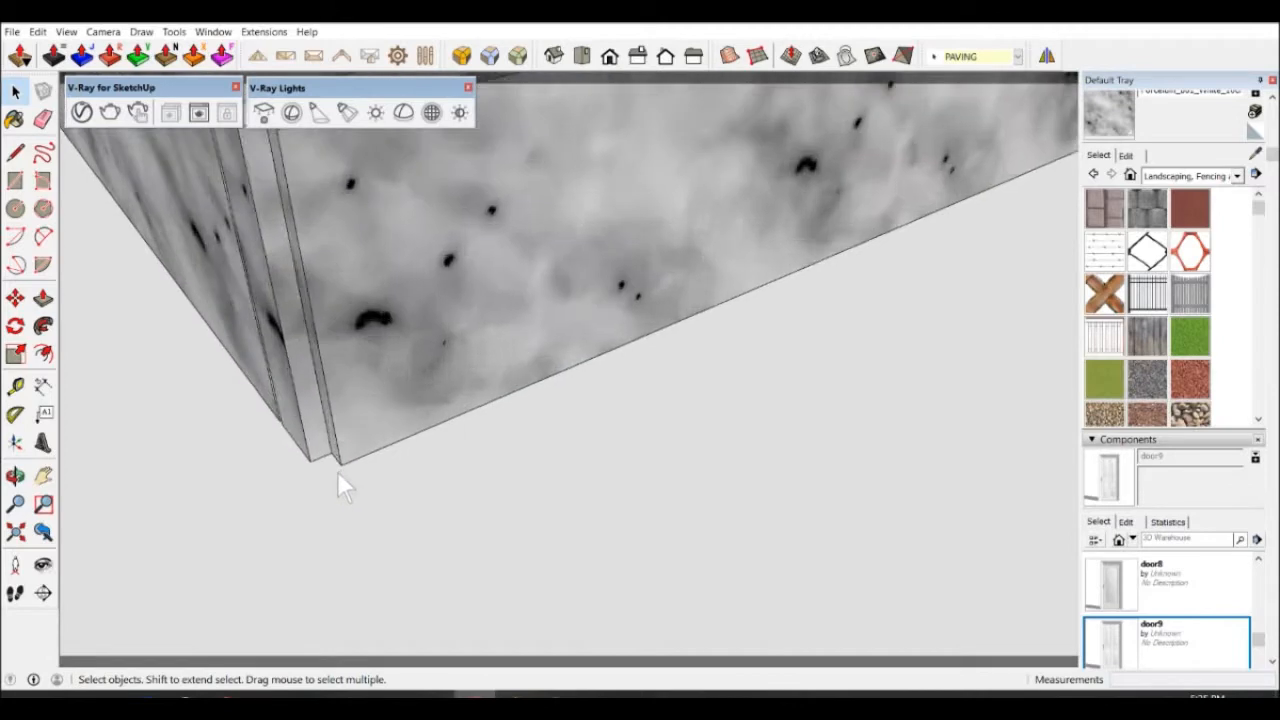
key(t)
scroll(337, 468, up, 2)
key(l)
click(335, 431)
key(Escape)
click(283, 447)
key(space)
click(20, 239)
click(333, 429)
click(283, 447)
click(358, 457)
key(space)
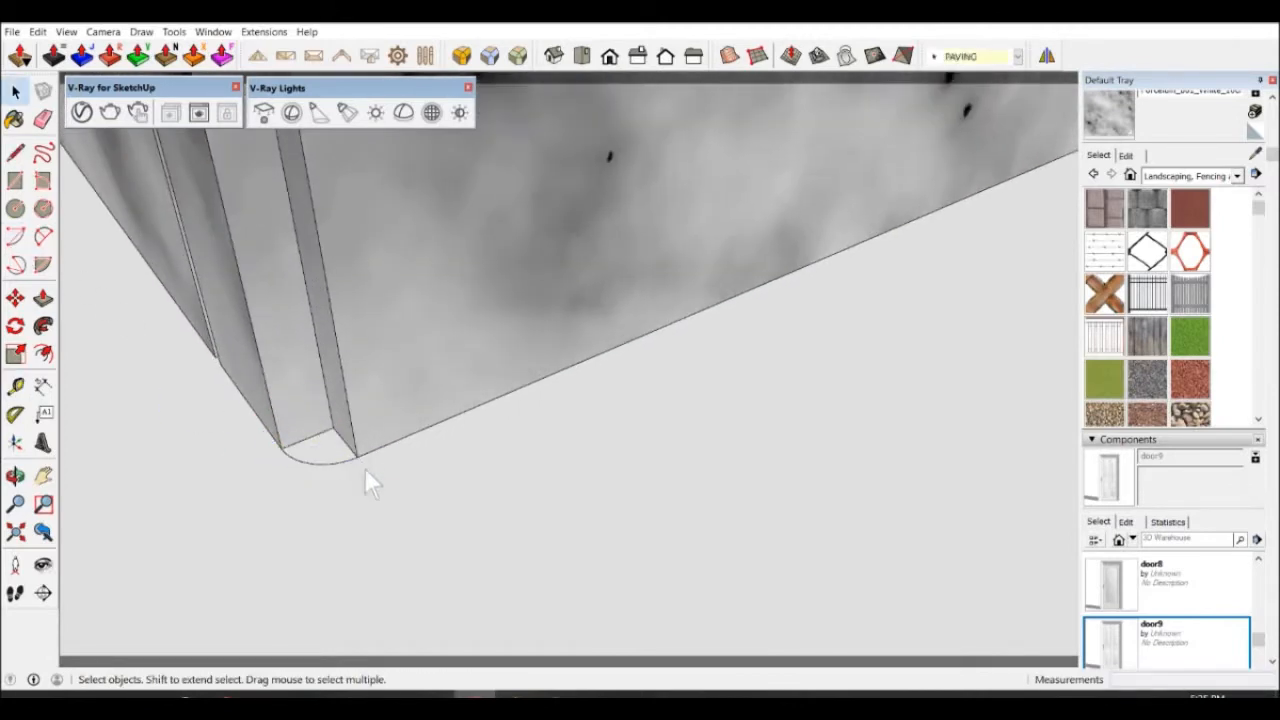
Trace path lines from the arc's inner corner up the bottom step, along its tread edge and up the second riser.
key(l)
click(334, 430)
scroll(333, 428, down, 5)
scroll(308, 274, up, 3)
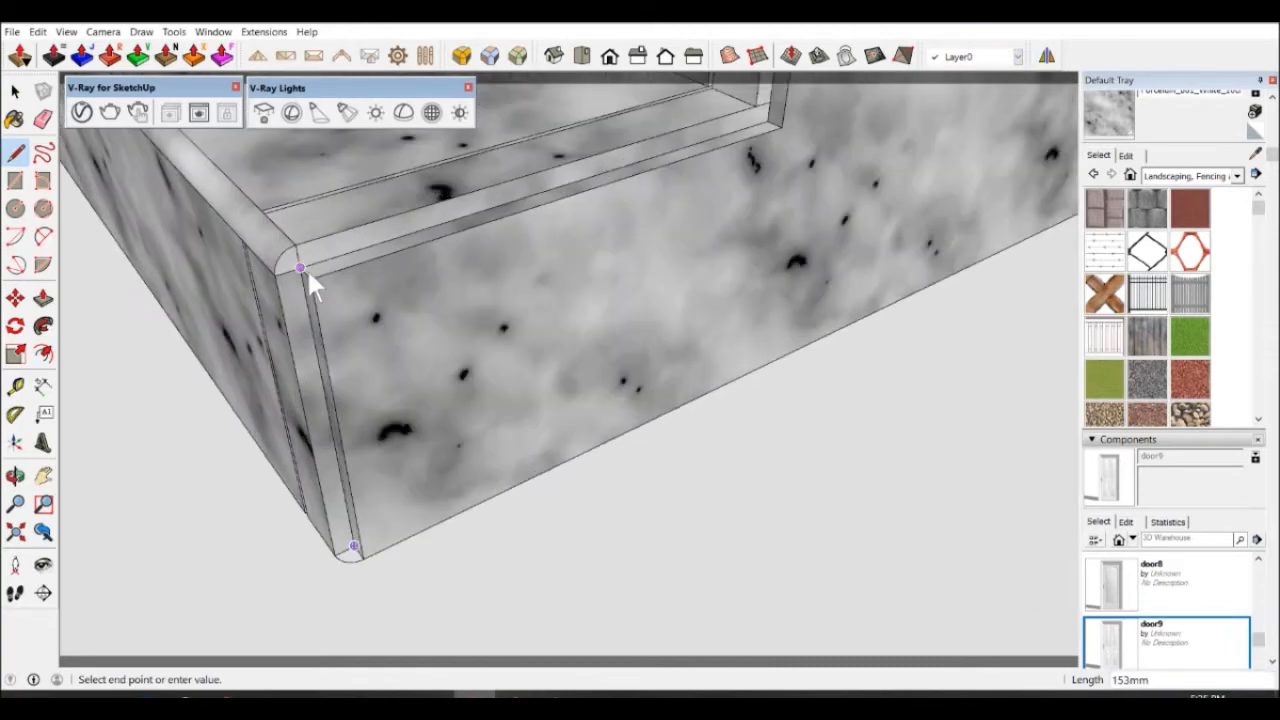
click(298, 268)
scroll(528, 350, down, 3)
scroll(637, 245, up, 3)
scroll(640, 251, down, 2)
scroll(648, 230, up, 3)
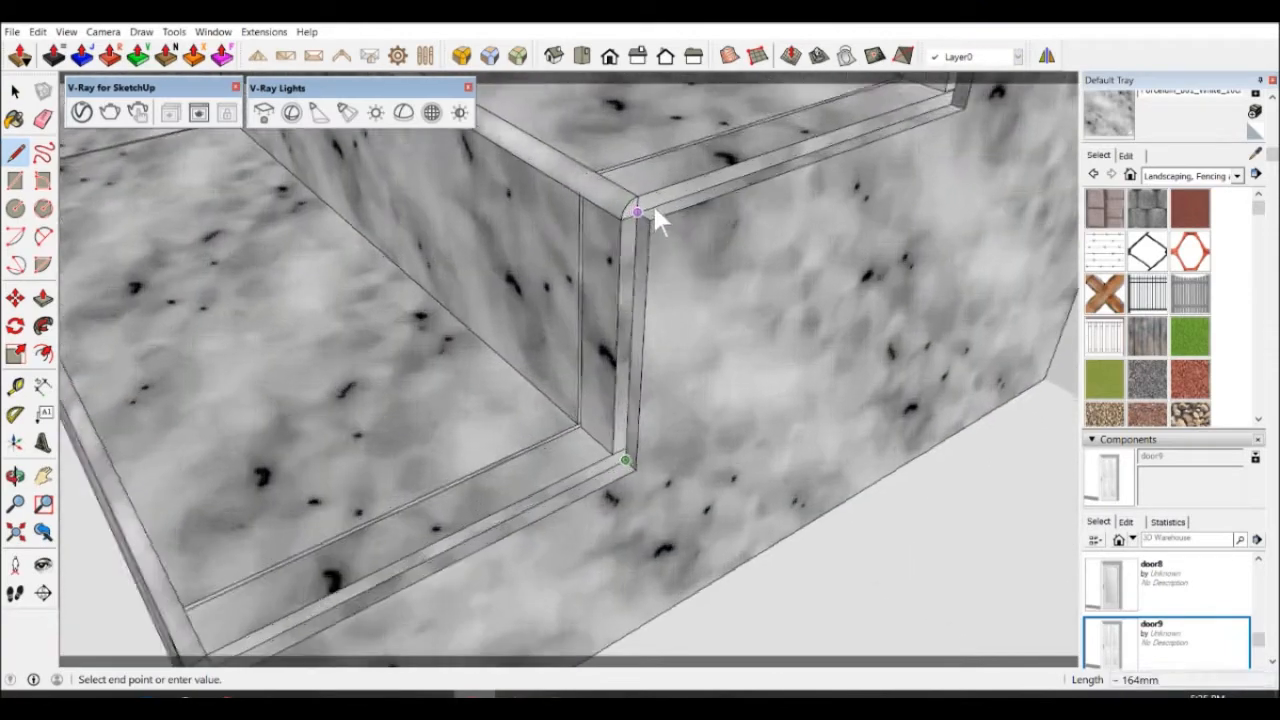
scroll(632, 212, up, 4)
click(603, 190)
Continue the path lines along the second tread edge, up the top riser and along the top tread to its rear end.
scroll(604, 192, down, 3)
click(652, 231)
scroll(655, 232, down, 6)
middle_drag(662, 236, 915, 225)
scroll(932, 216, up, 6)
scroll(900, 210, down, 5)
scroll(872, 108, up, 6)
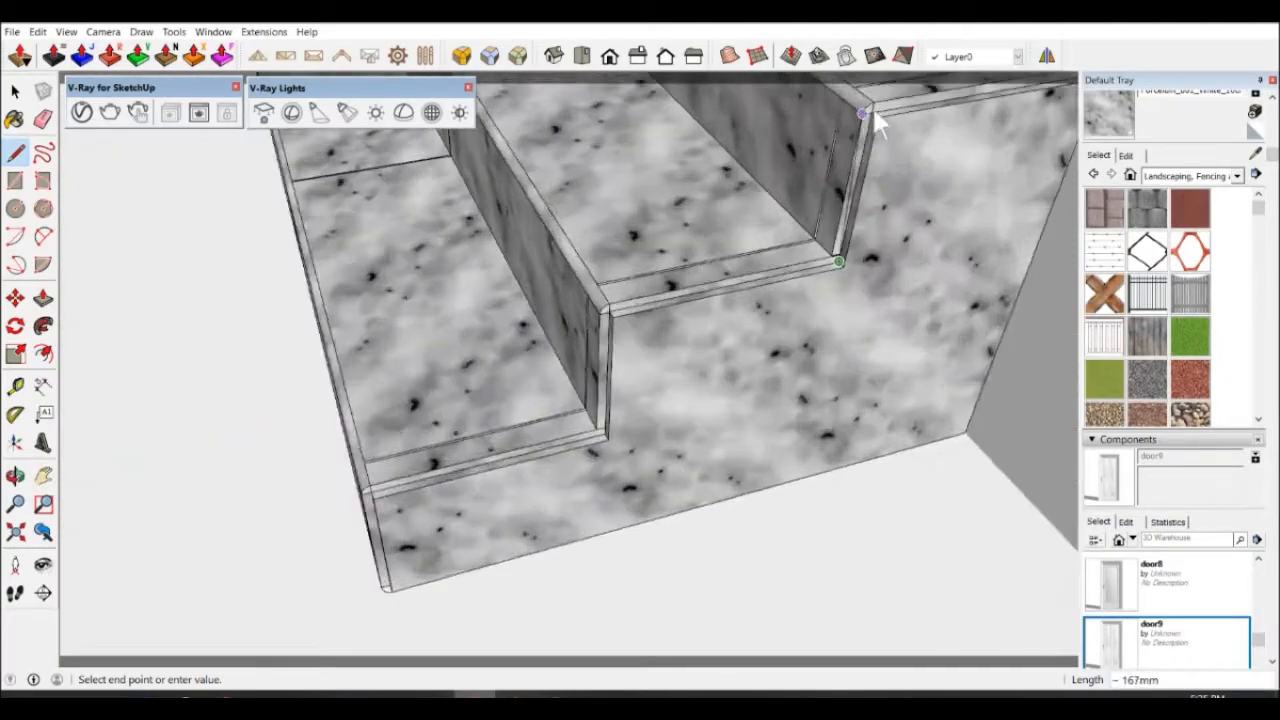
click(885, 138)
scroll(890, 157, down, 5)
scroll(1000, 155, up, 6)
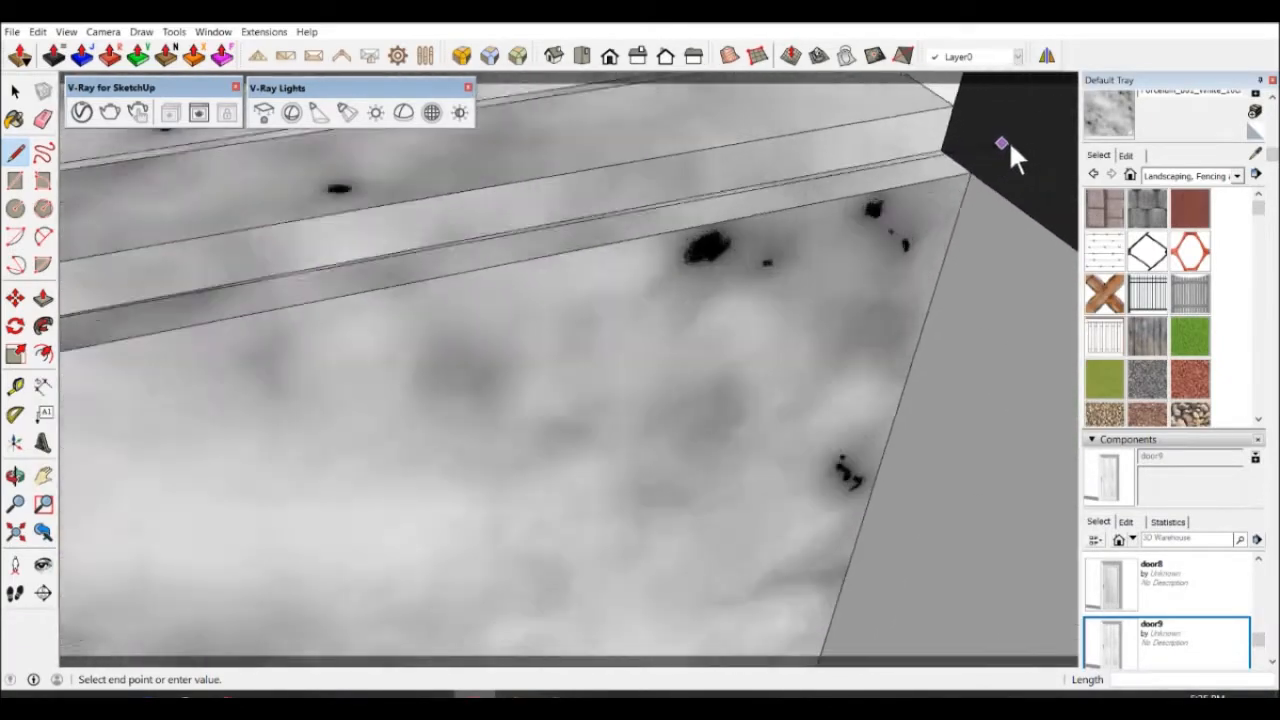
click(917, 153)
Sweep the quarter-round profile with Follow Me along the stepped side edge, from the ground to the top step's rear end.
key(space)
scroll(915, 168, down, 7)
click(850, 278)
scroll(470, 520, up, 5)
middle_drag(500, 514, 524, 477)
scroll(524, 475, down, 3)
click(45, 325)
scroll(512, 496, up, 5)
click(514, 510)
scroll(510, 251, down, 10)
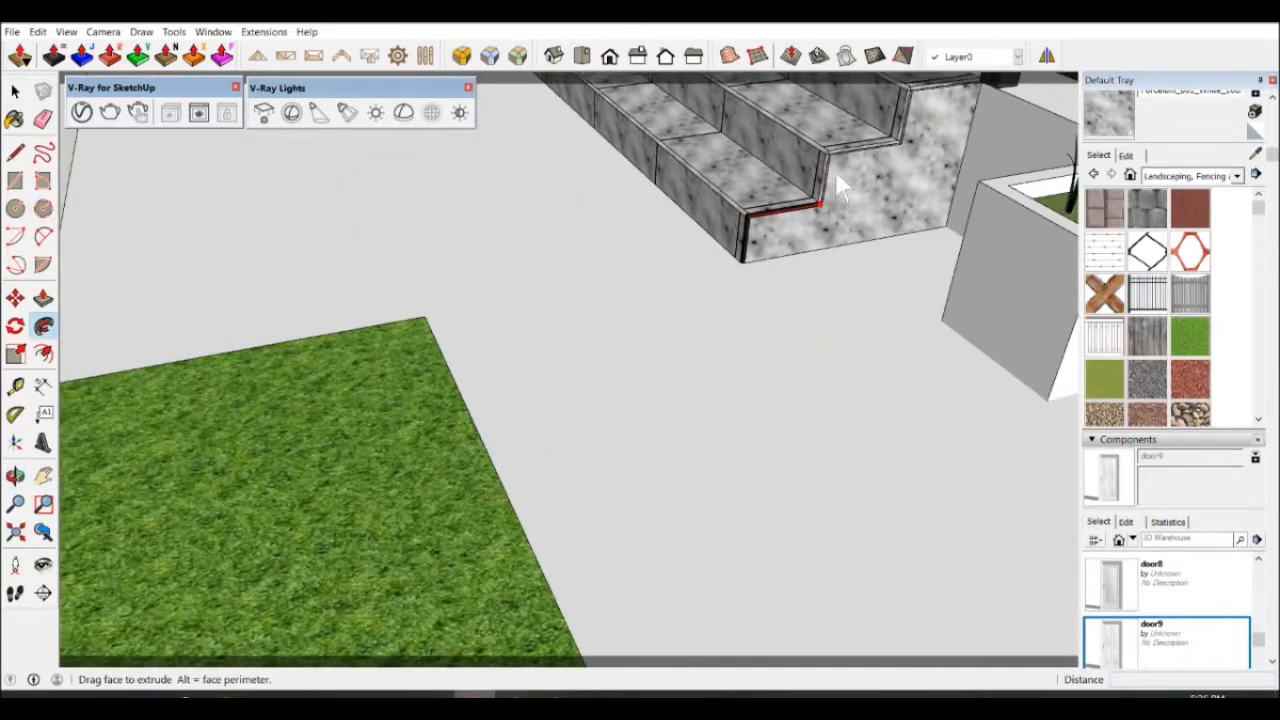
scroll(892, 152, up, 8)
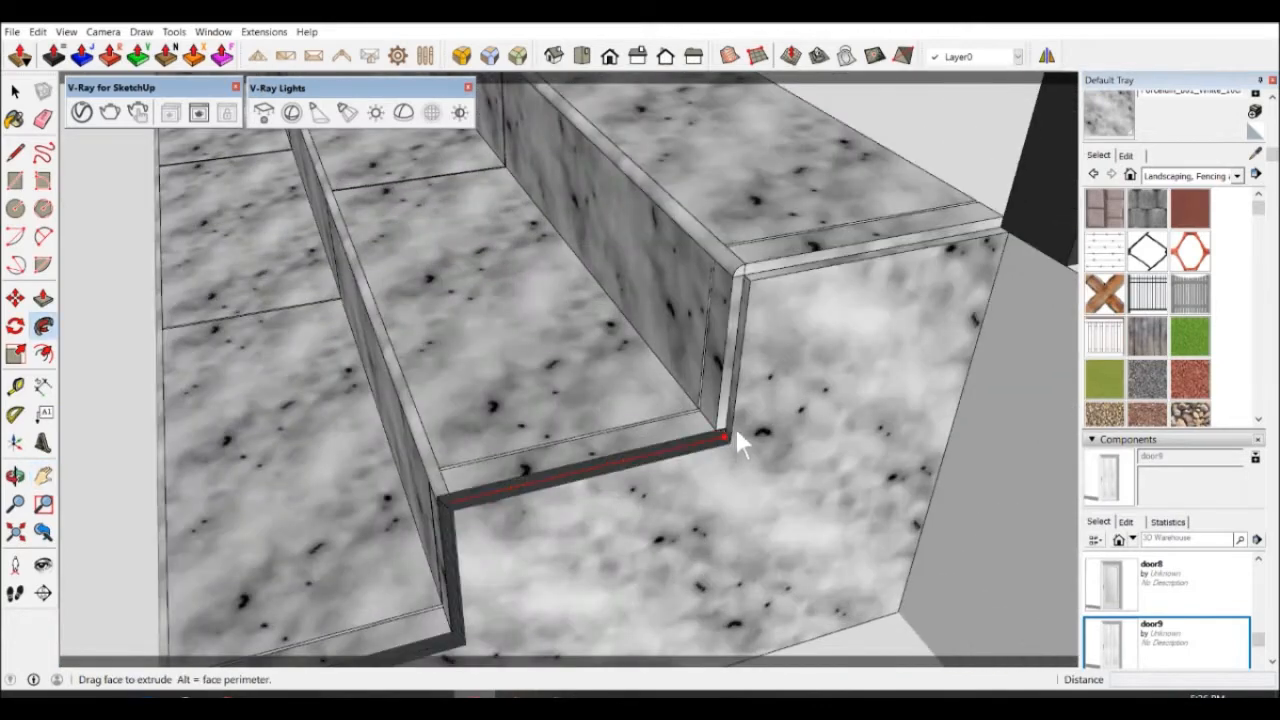
click(1015, 240)
scroll(985, 300, down, 5)
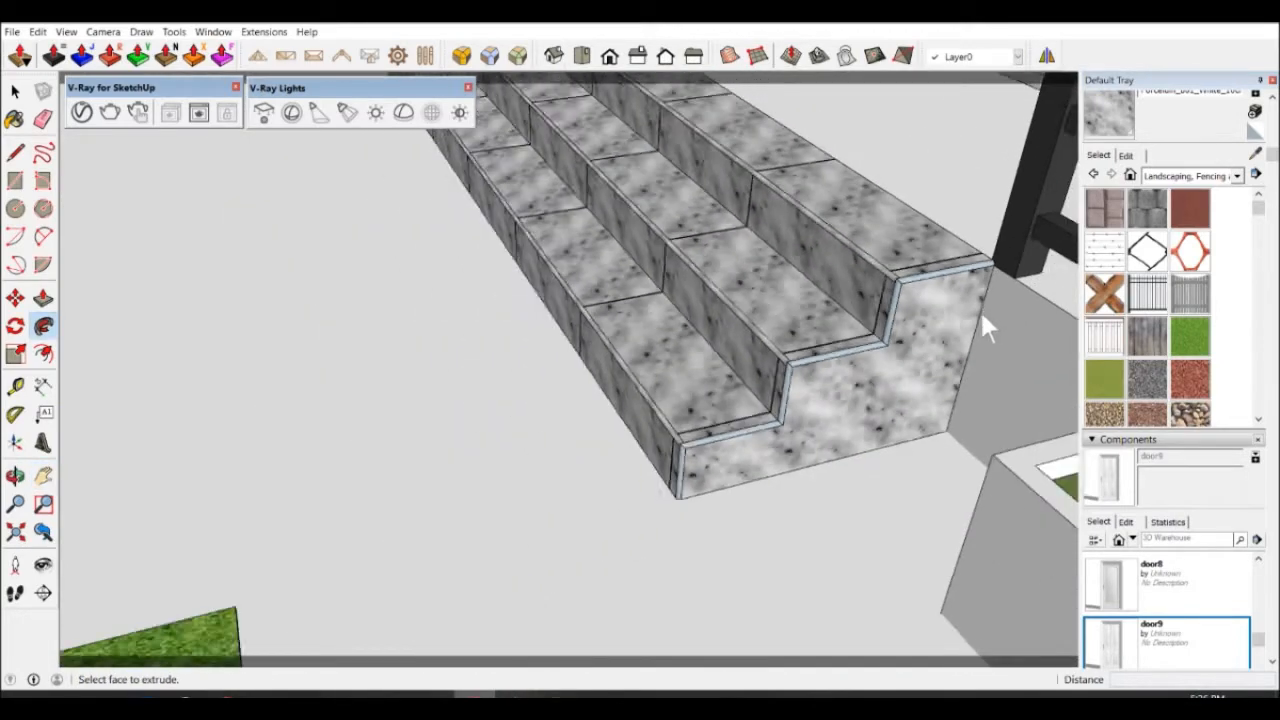
Paint the quarter-round trim along the stepped side edge with the porcelain material sampled from the side panel.
key(space)
click(1255, 153)
scroll(880, 356, up, 5)
click(880, 356)
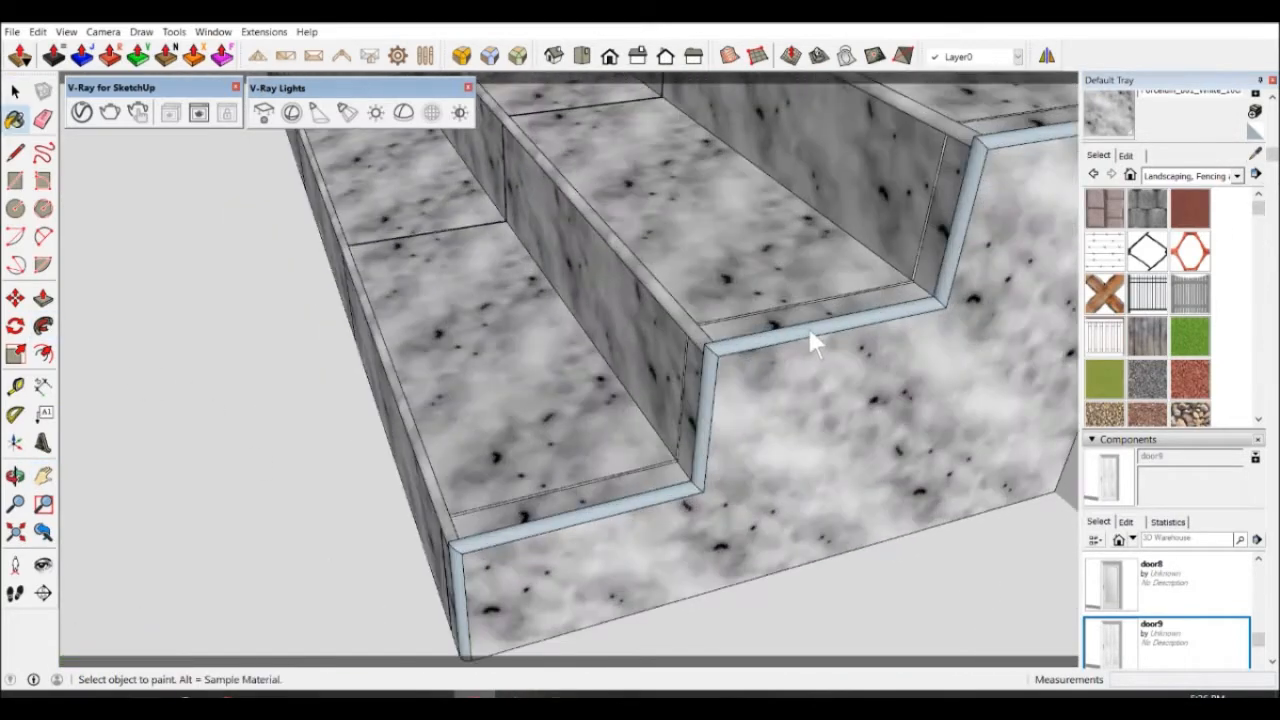
key(space)
right_click(712, 412)
click(800, 169)
click(1255, 153)
click(966, 396)
click(882, 315)
scroll(893, 390, down, 6)
key(space)
click(217, 499)
Mirror the tiled side panel with its trim to the opposite end of the steps, keeping the original.
scroll(800, 440, down, 3)
scroll(834, 439, up, 8)
shift+middle_drag(834, 439, 803, 475)
click(138, 111)
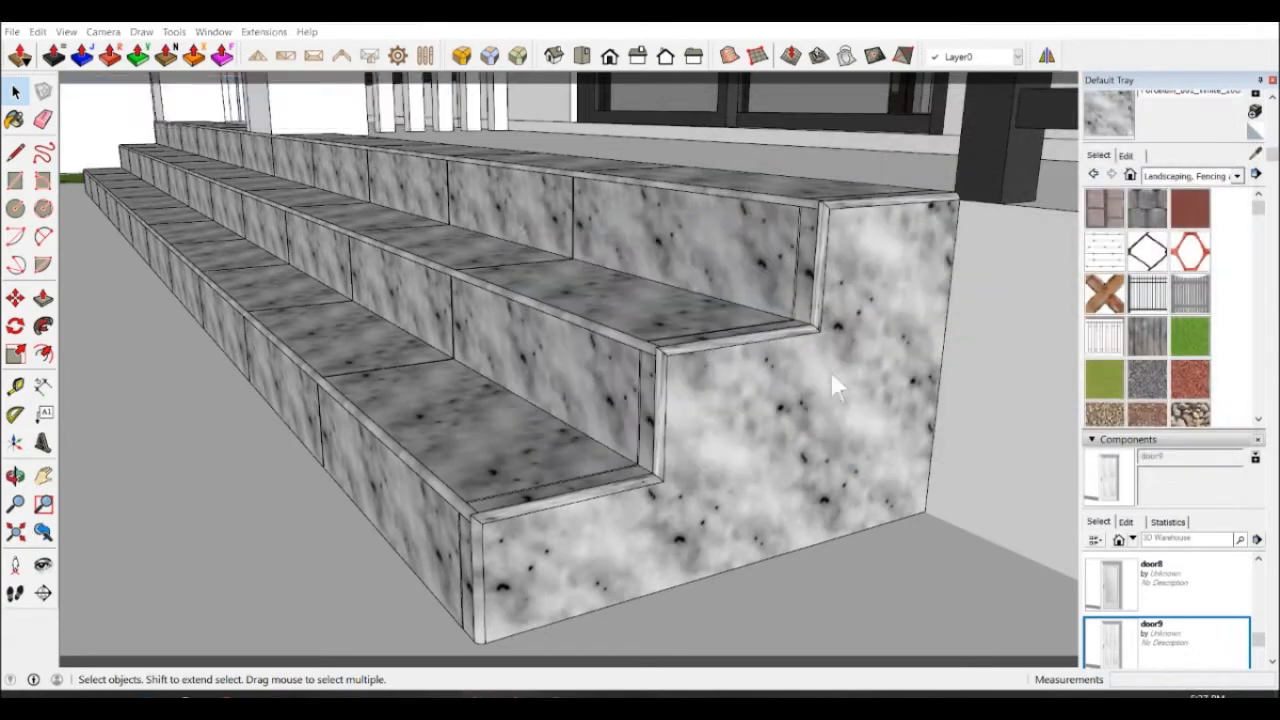
click(783, 340)
scroll(830, 312, down, 2)
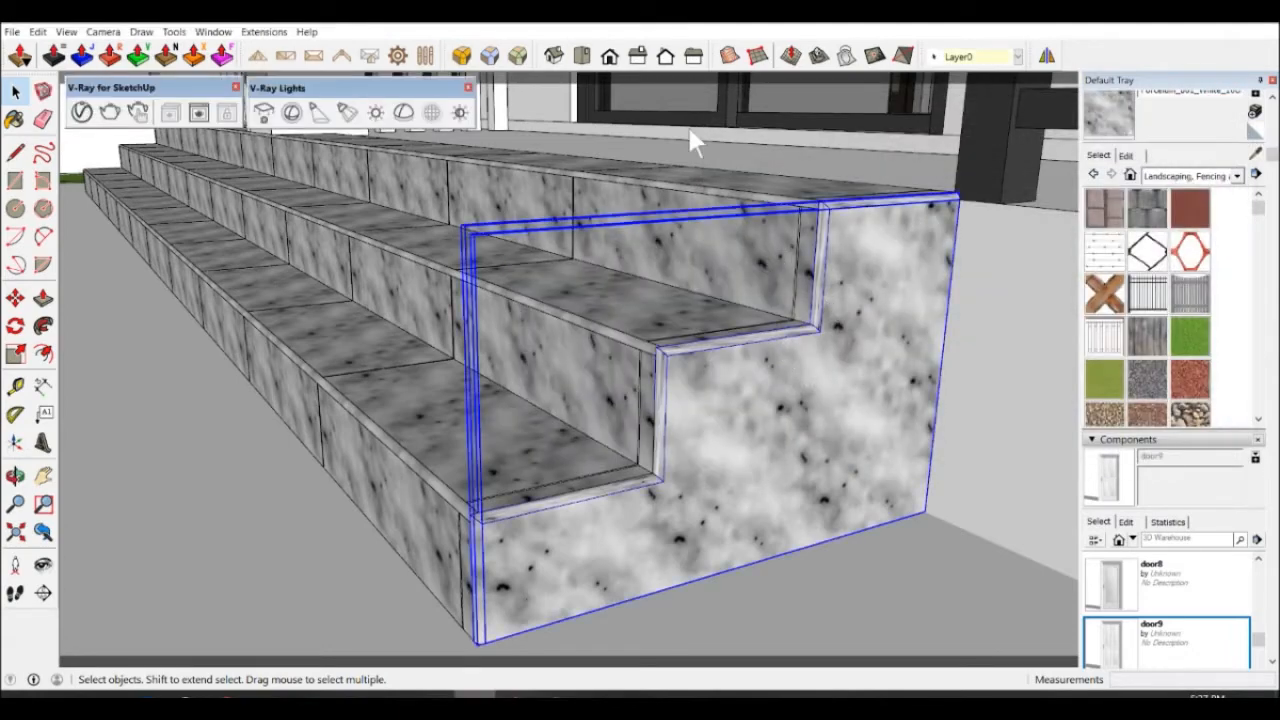
key(alt+m)
middle_drag(834, 333, 316, 505)
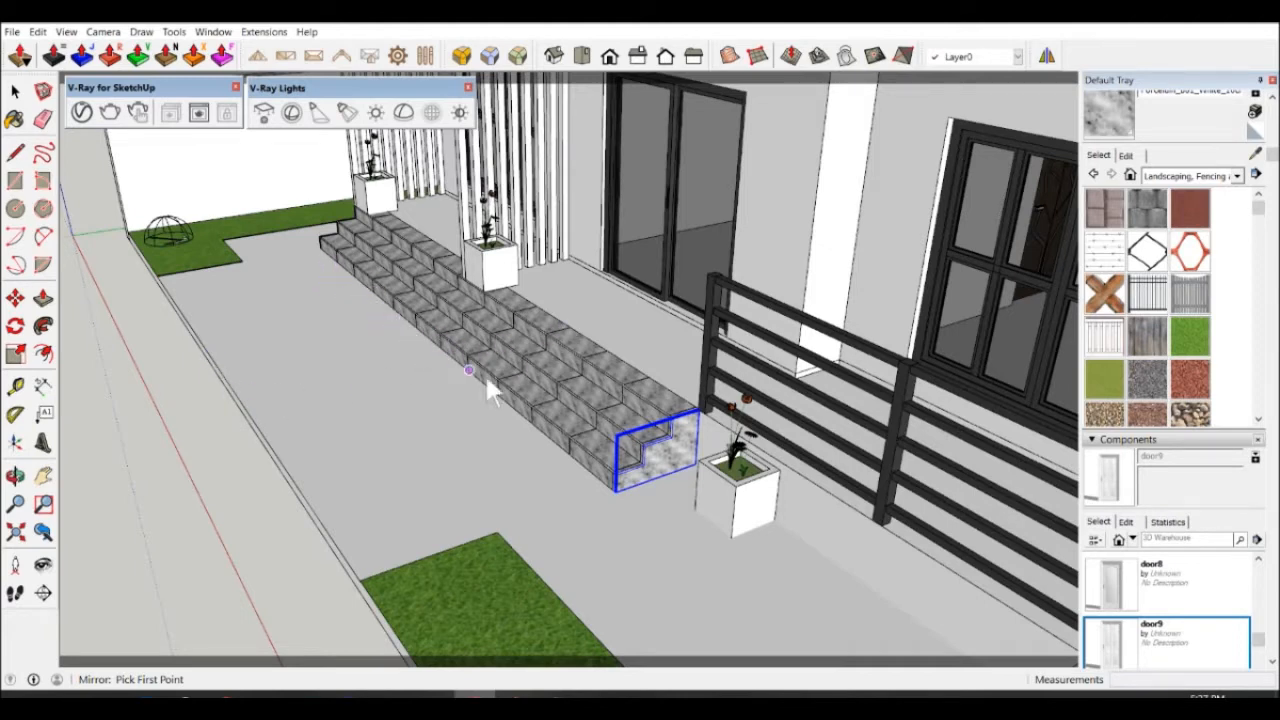
click(432, 336)
click(338, 358)
click(334, 311)
click(697, 391)
scroll(409, 360, down, 4)
click(162, 482)
Move the planter box beside the railing end of the steps 200 mm toward the steps' side panel.
mouse_move(162, 482)
middle_down()
mouse_move(412, 510)
mouse_move(433, 469)
mouse_move(409, 507)
mouse_move(608, 492)
mouse_move(547, 541)
mouse_move(266, 543)
mouse_move(443, 571)
middle_up()
scroll(414, 512, up, 4)
scroll(414, 508, up, 5)
scroll(555, 538, down, 3)
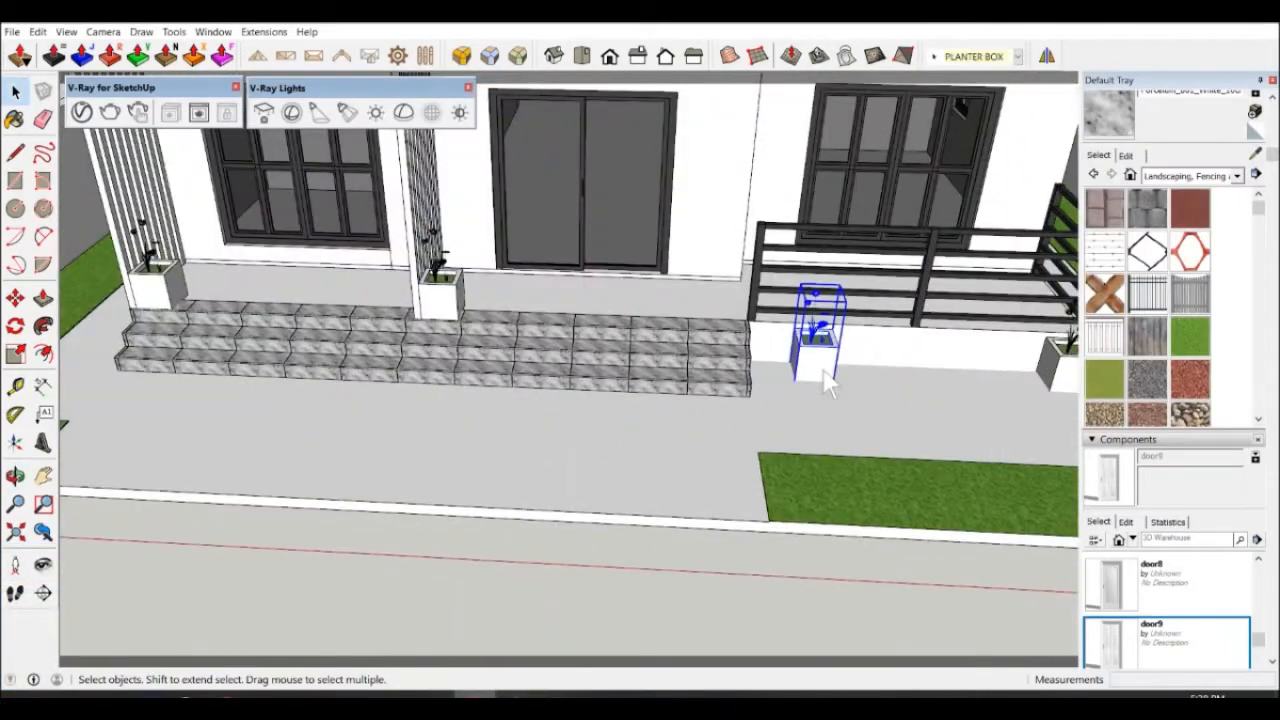
key(m)
click(810, 418)
text(200)
key(Return)
key(space)
scroll(800, 405, up, 5)
middle_drag(810, 417, 777, 396)
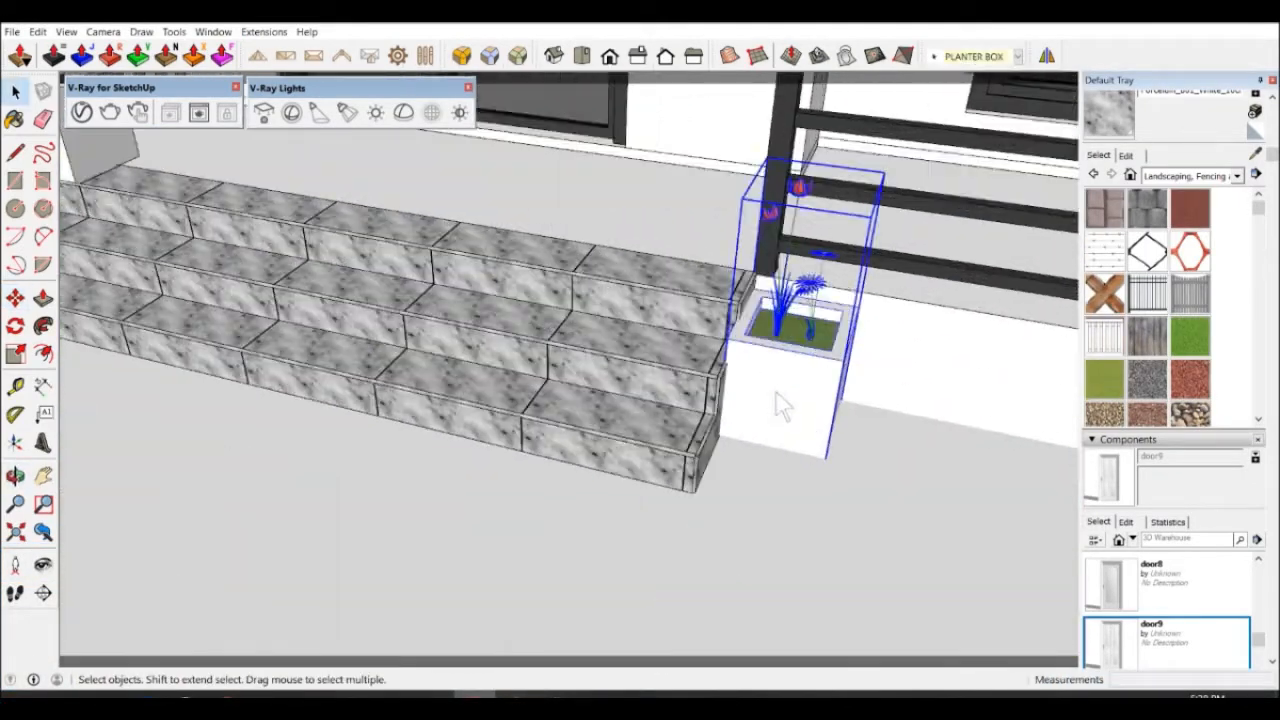
scroll(777, 396, up, 2)
key(m)
key(space)
scroll(770, 560, down, 6)
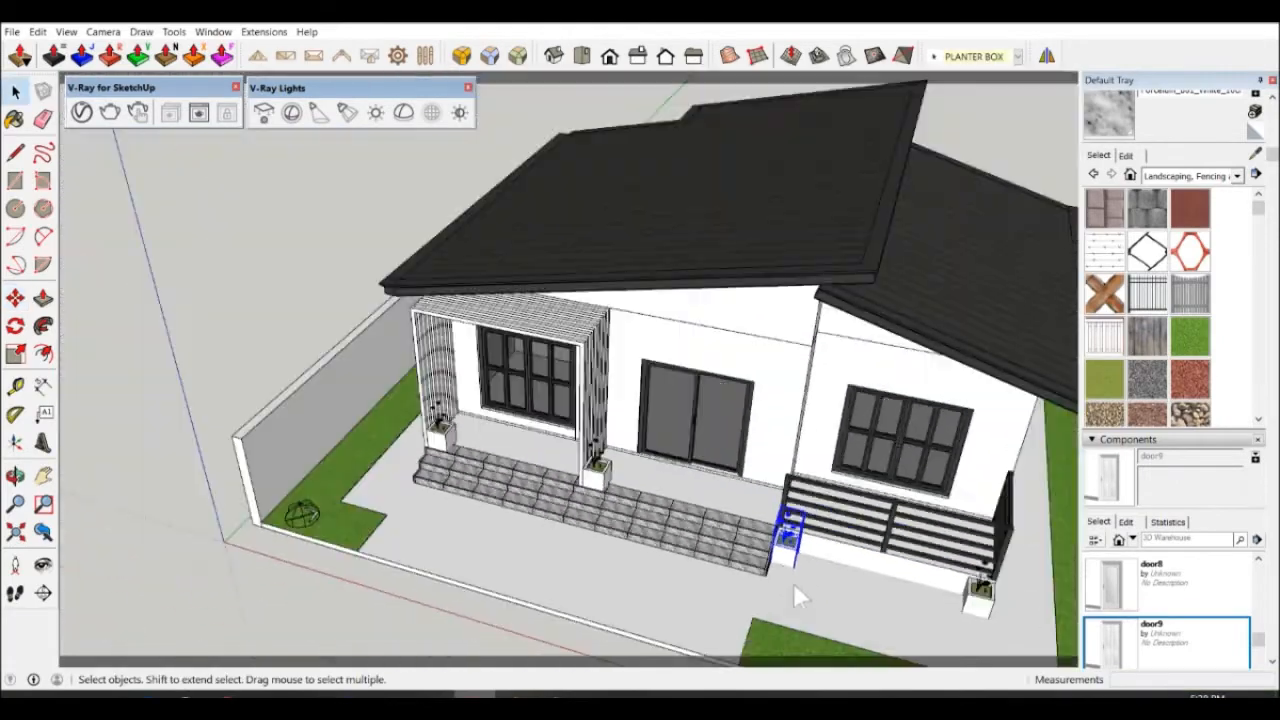
Hide the PLANTER BOX layer.
scroll(424, 485, up, 3)
middle_drag(943, 514, 580, 475)
scroll(514, 394, down, 2)
scroll(580, 478, up, 2)
key(space)
scroll(1130, 485, down, 10)
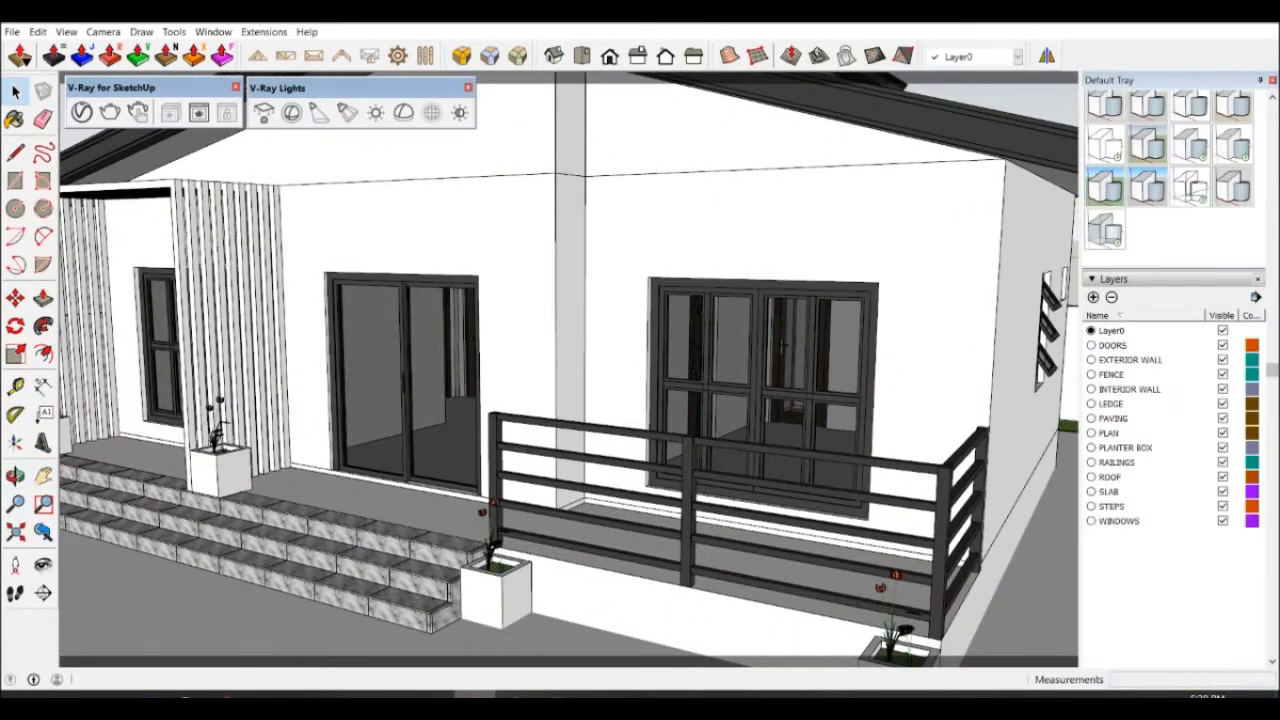
click(1223, 448)
Check the joint between two top-tread tiles with the Tape Measure.
scroll(757, 562, down, 3)
scroll(385, 525, up, 4)
middle_drag(385, 525, 497, 602)
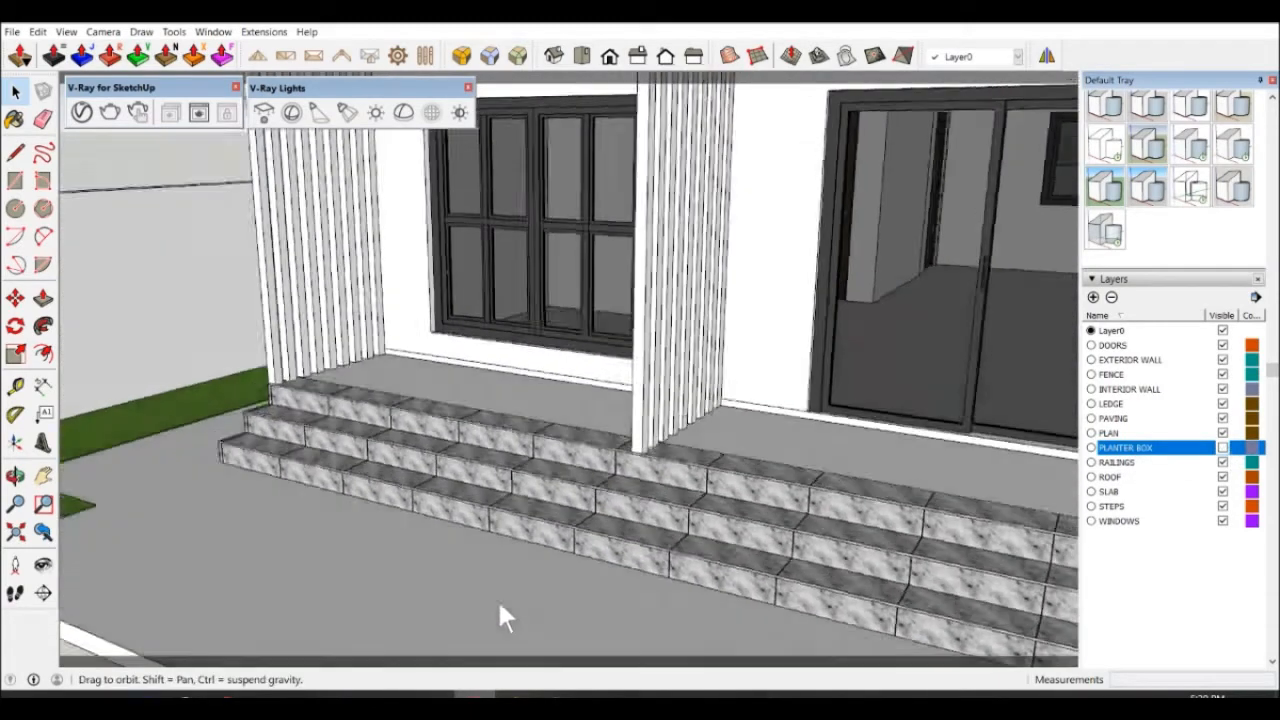
scroll(343, 387, up, 5)
middle_drag(343, 395, 266, 563)
click(405, 481)
click(127, 372)
scroll(400, 600, up, 3)
middle_drag(400, 600, 302, 528)
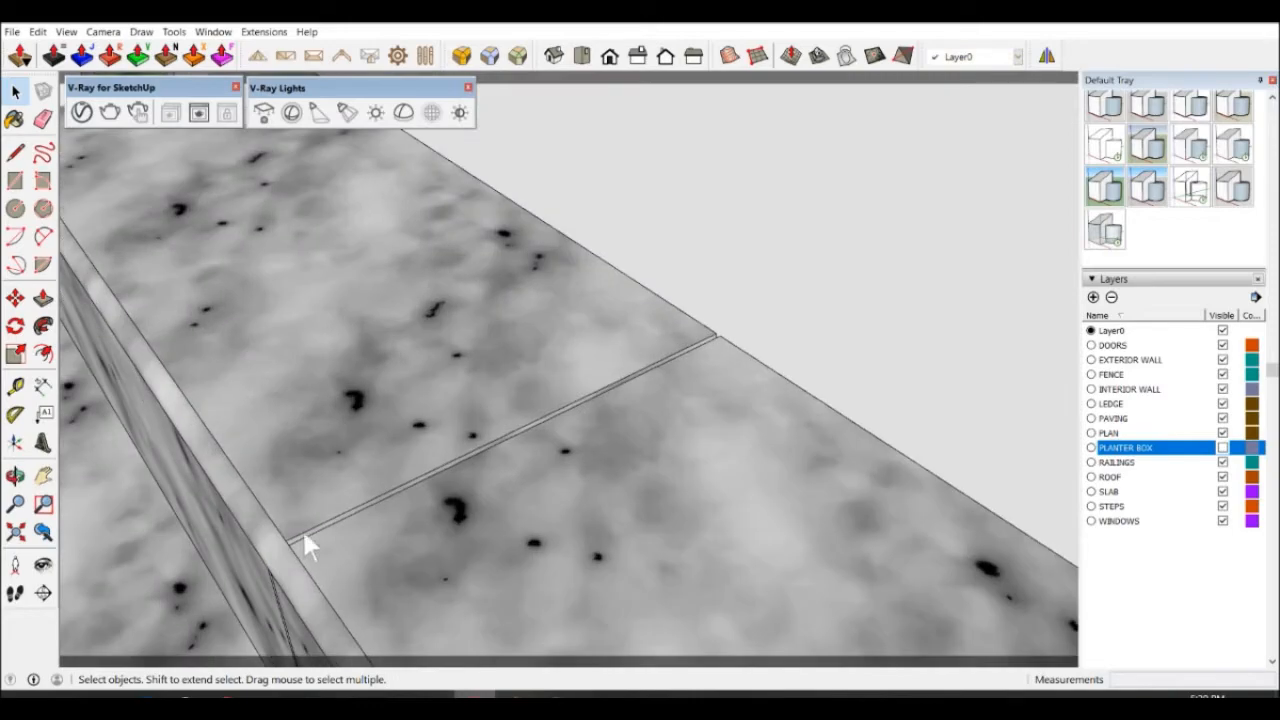
click(43, 386)
click(285, 538)
key(Escape)
Extend the rear edge of the end tile on the top tread with Push/Pull.
scroll(684, 357, down, 5)
middle_drag(684, 357, 465, 341)
scroll(465, 341, up, 4)
key(space)
double_click(465, 341)
triple_click(340, 318)
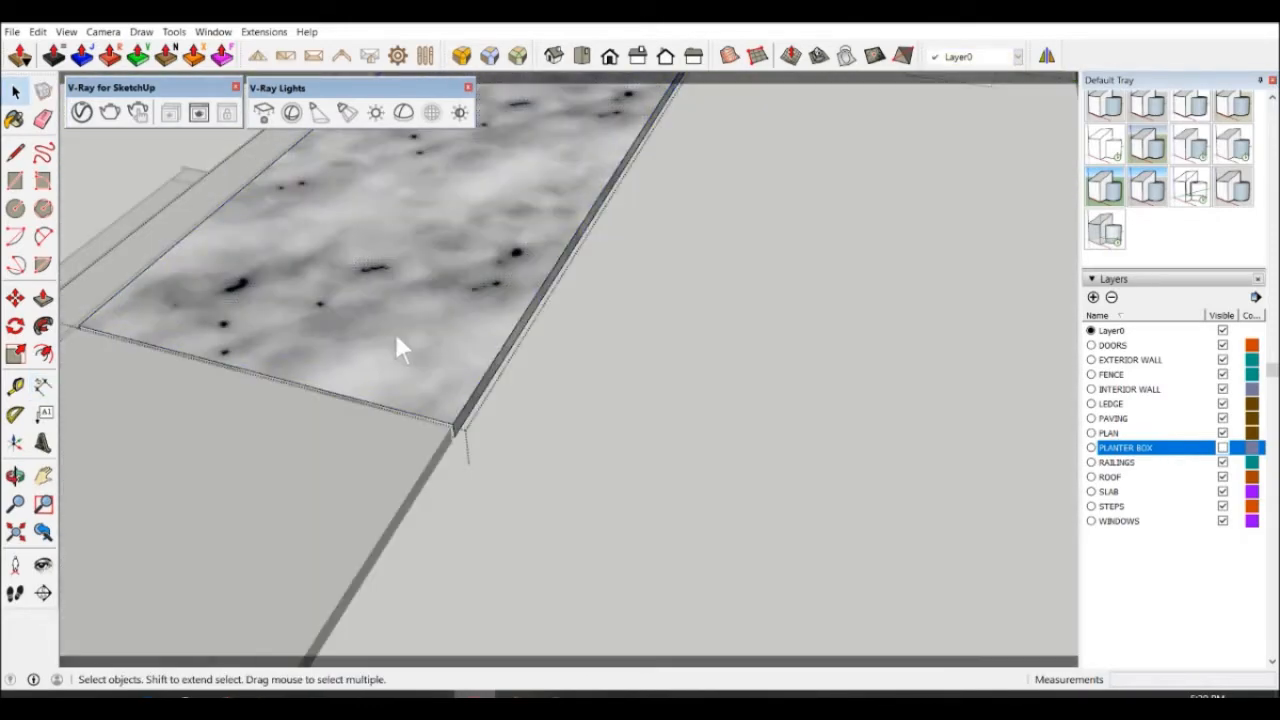
key(p)
drag(491, 400, 540, 404)
click(540, 400)
scroll(540, 404, down, 5)
key(space)
click(532, 436)
Extend the rear end of the mirrored side trim along the slatted screen's base with Push/Pull.
middle_drag(532, 436, 760, 400)
scroll(662, 376, up, 5)
scroll(660, 373, up, 1)
double_click(638, 340)
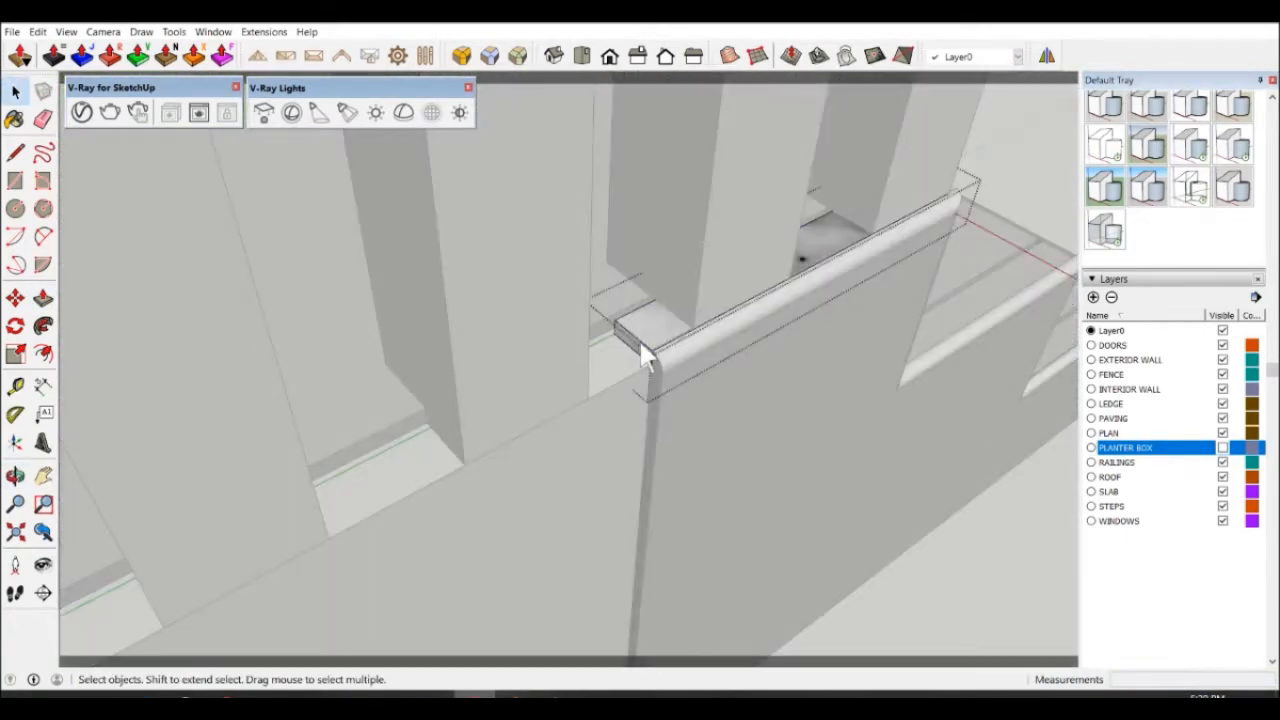
key(p)
click(645, 350)
scroll(623, 367, down, 4)
click(213, 277)
key(space)
scroll(700, 534, down, 5)
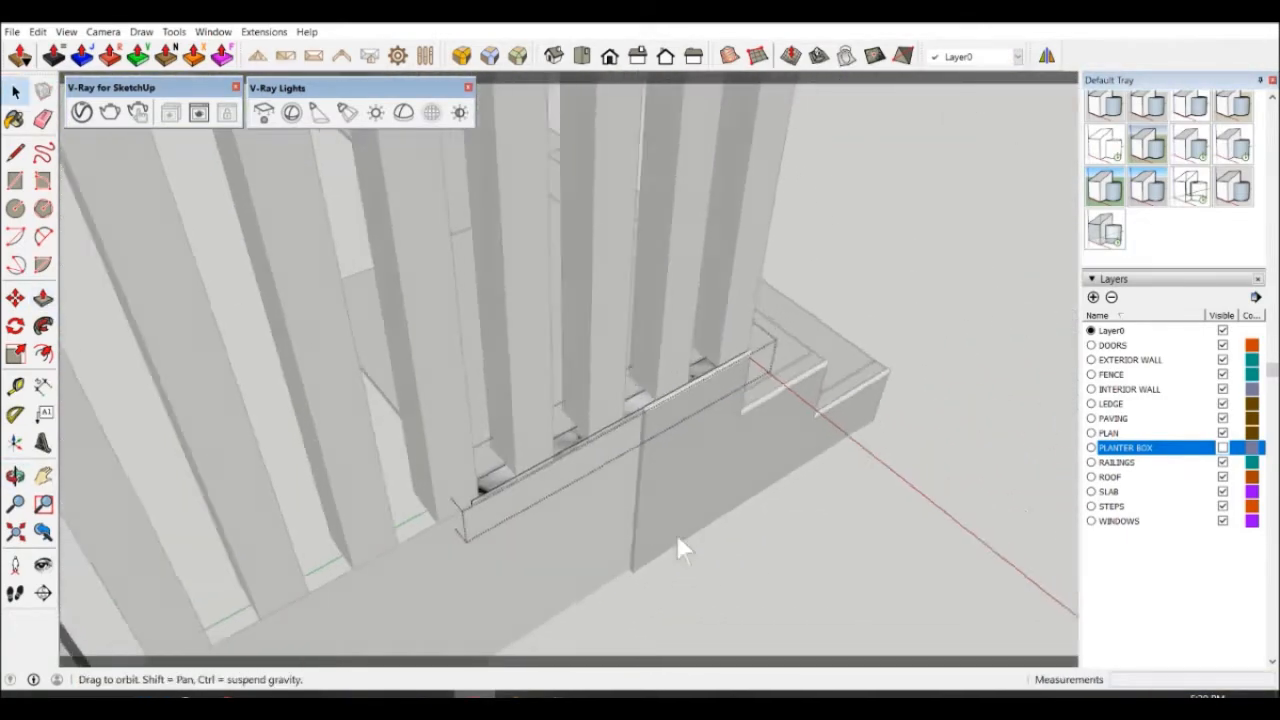
Leave the trim group and hide the FENCE layer.
click(554, 56)
click(336, 272)
scroll(336, 272, down, 4)
middle_drag(336, 300, 500, 560)
click(500, 560)
click(1222, 295)
Extend the rear edge of the mirrored porcelain side panel about 965 mm to the far end of the slatted screen.
scroll(560, 480, up, 4)
middle_drag(560, 480, 981, 552)
scroll(760, 392, up, 7)
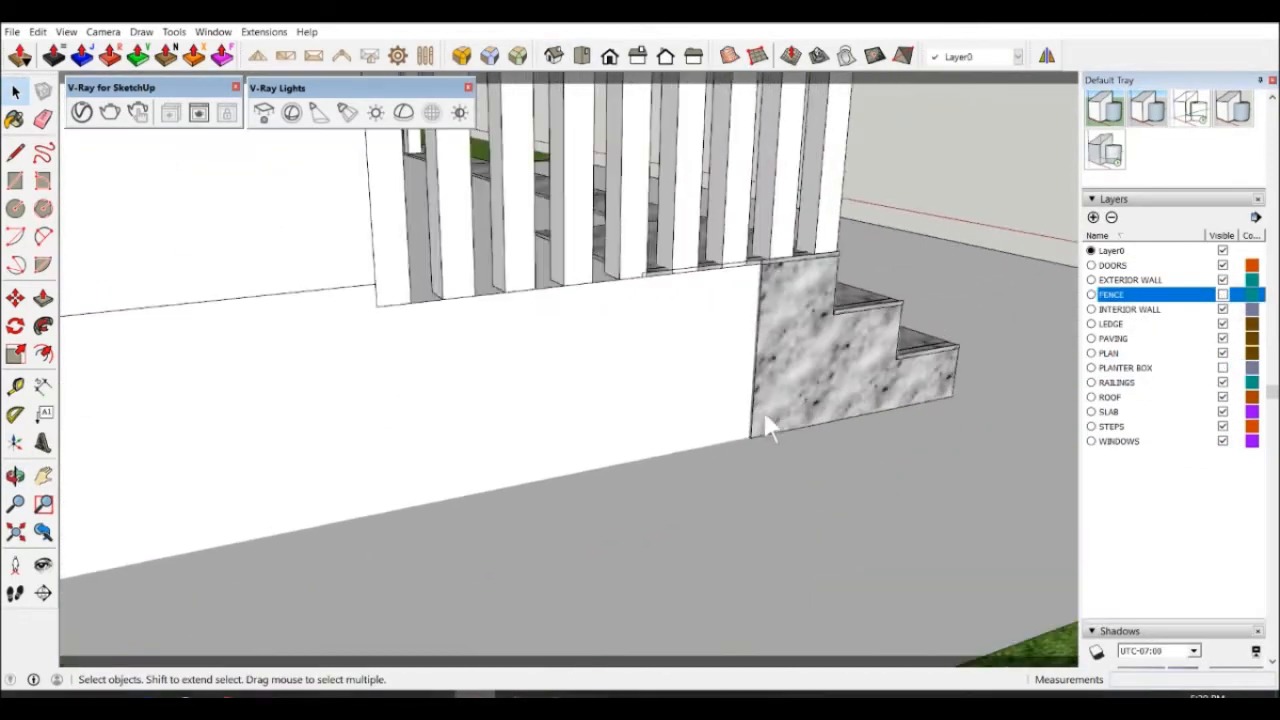
double_click(824, 301)
click(838, 371)
key(p)
click(802, 350)
scroll(380, 334, down, 5)
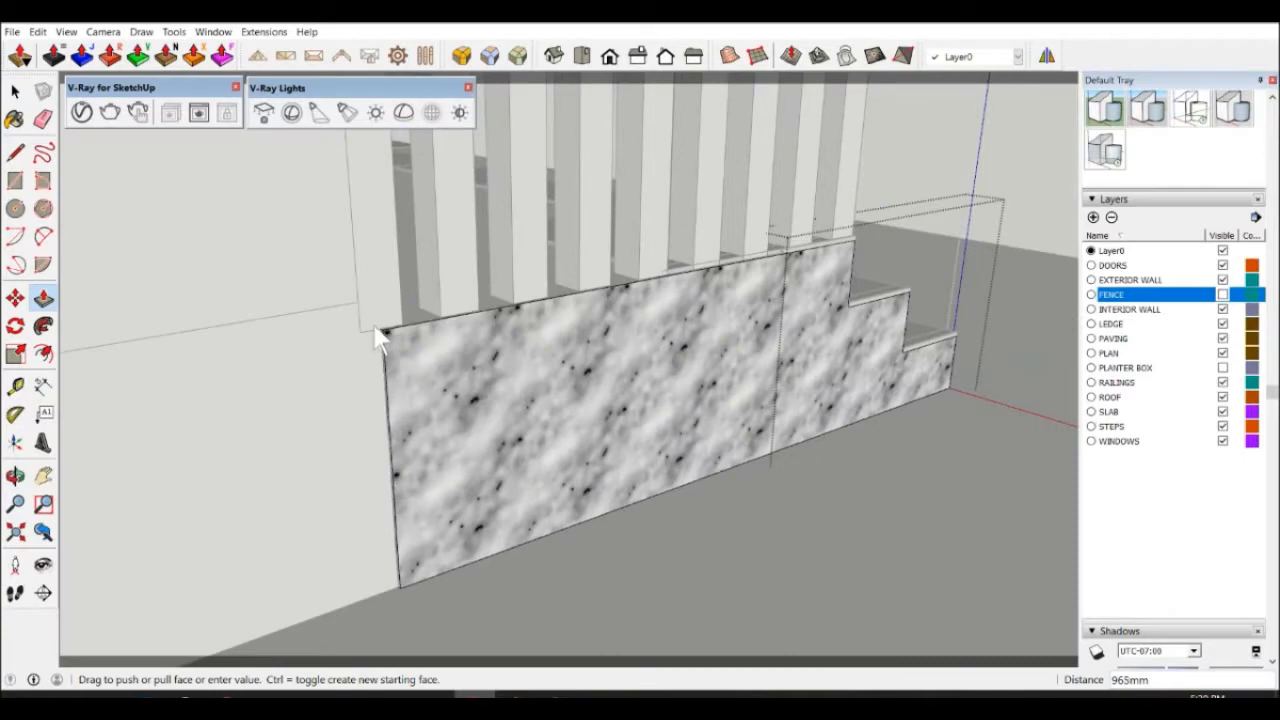
key(space)
Extend the quarter-round trim along the side panel's upper edge to the lengthened panel's rear end.
scroll(754, 257, up, 8)
key(p)
click(739, 258)
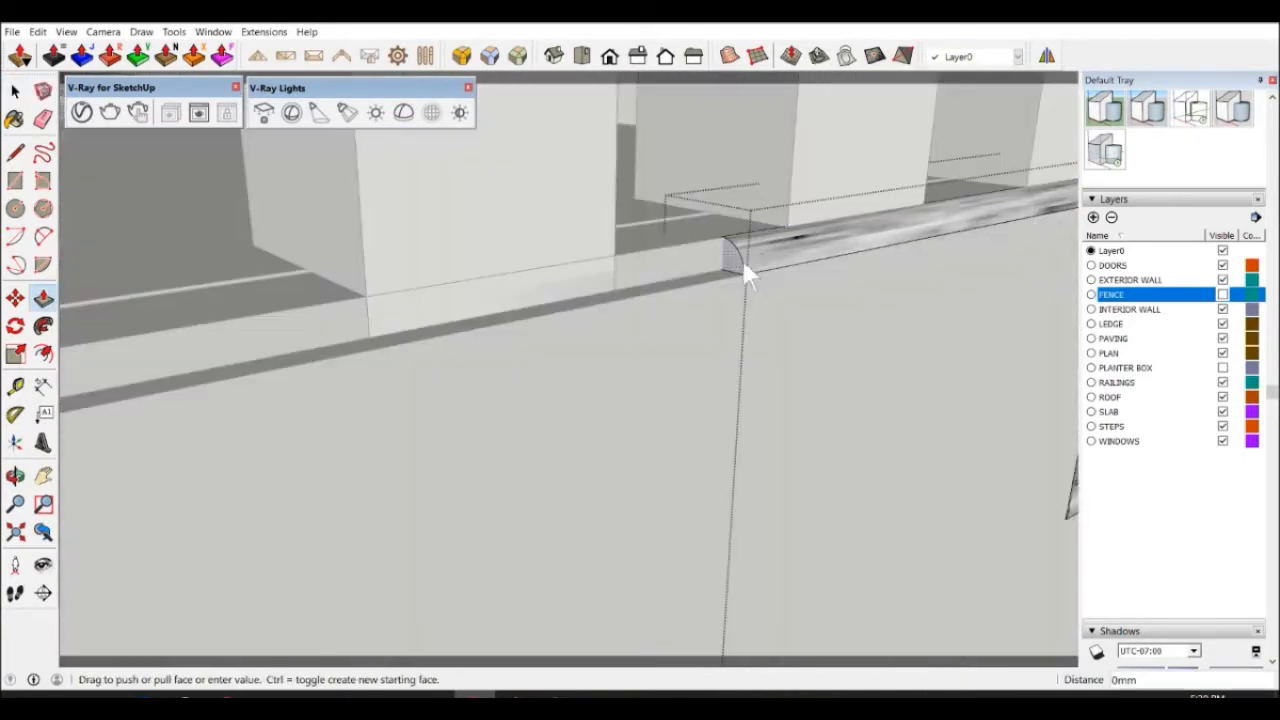
scroll(700, 266, down, 3)
click(722, 255)
key(ctrl+z)
click(710, 270)
scroll(640, 325, down, 6)
click(311, 394)
key(space)
click(540, 540)
Extend the rear edge of a top-tread tile by 200 mm with Push/Pull.
middle_drag(600, 480, 229, 542)
scroll(421, 280, up, 8)
scroll(440, 290, up, 5)
middle_drag(450, 300, 600, 415)
double_click(607, 384)
key(p)
click(612, 386)
scroll(688, 400, down, 4)
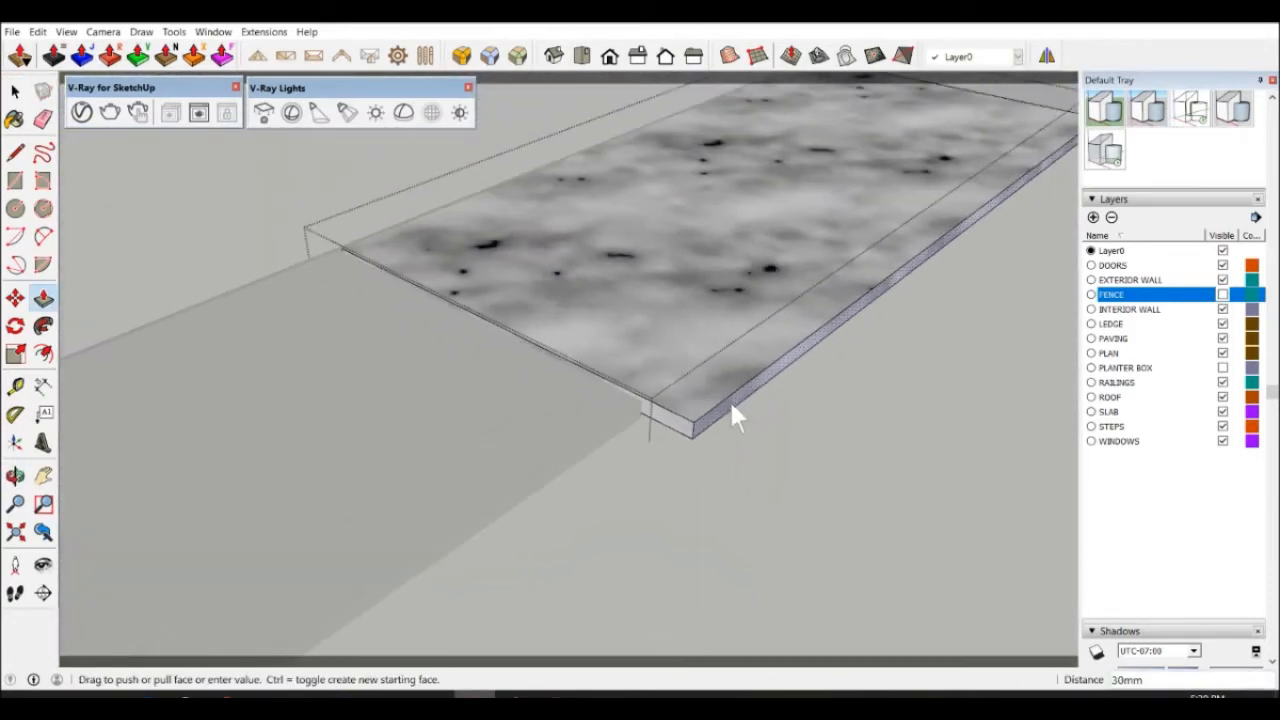
text(200)
key(Return)
Make another 200 mm Push/Pull extension on the top-tread tiling and leave group editing.
key(space)
middle_drag(729, 399, 566, 443)
key(p)
click(595, 448)
text(200)
key(Return)
key(space)
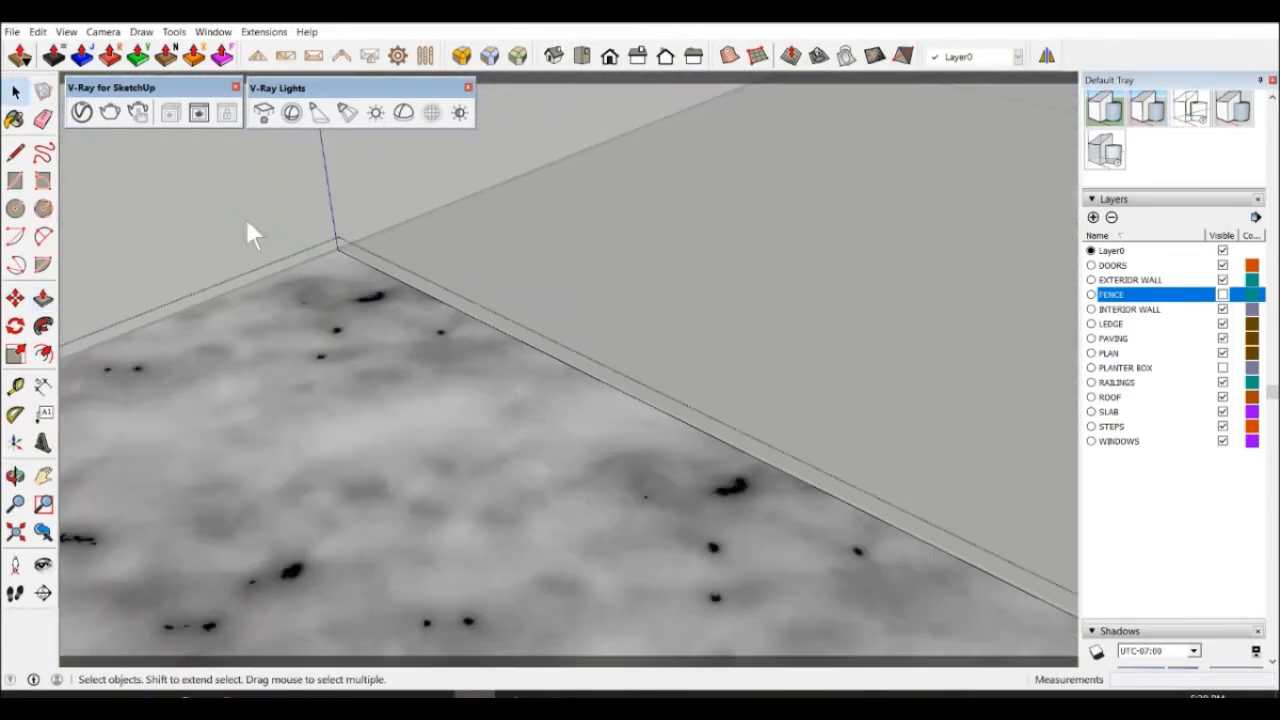
click(244, 215)
Delete the remaining eight shallow tiles along the top tread.
scroll(640, 400, down, 10)
middle_drag(893, 567, 296, 568)
scroll(310, 575, down, 2)
click(329, 584)
shift+click(416, 508)
shift+click(500, 438)
shift+click(548, 396)
shift+click(600, 346)
shift+click(645, 308)
shift+click(683, 278)
shift+click(718, 247)
key(Delete)
Copy the deepened top-tread tile seven times along the top tread toward the railing at 603 mm spacing.
scroll(680, 341, down, 2)
middle_drag(680, 341, 420, 430)
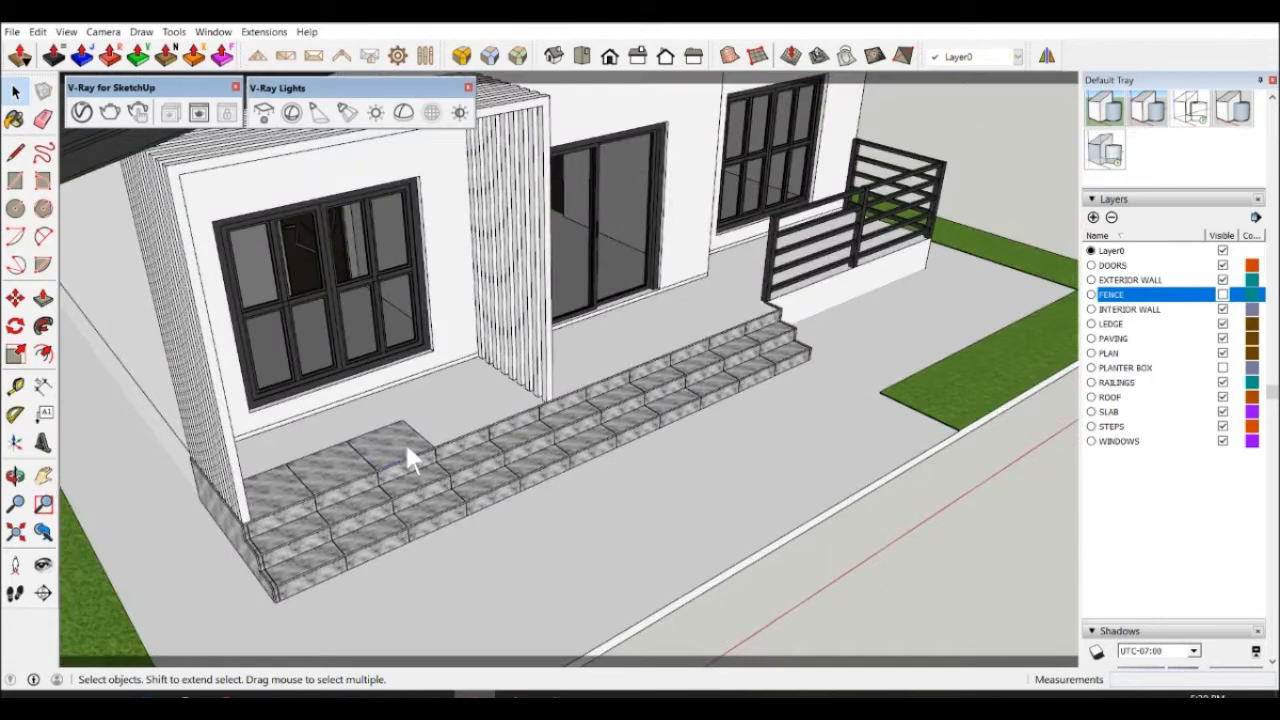
click(404, 440)
key(m)
key(ctrl)
click(468, 589)
text(603)
key(Return)
key(ctrl)
click(513, 570)
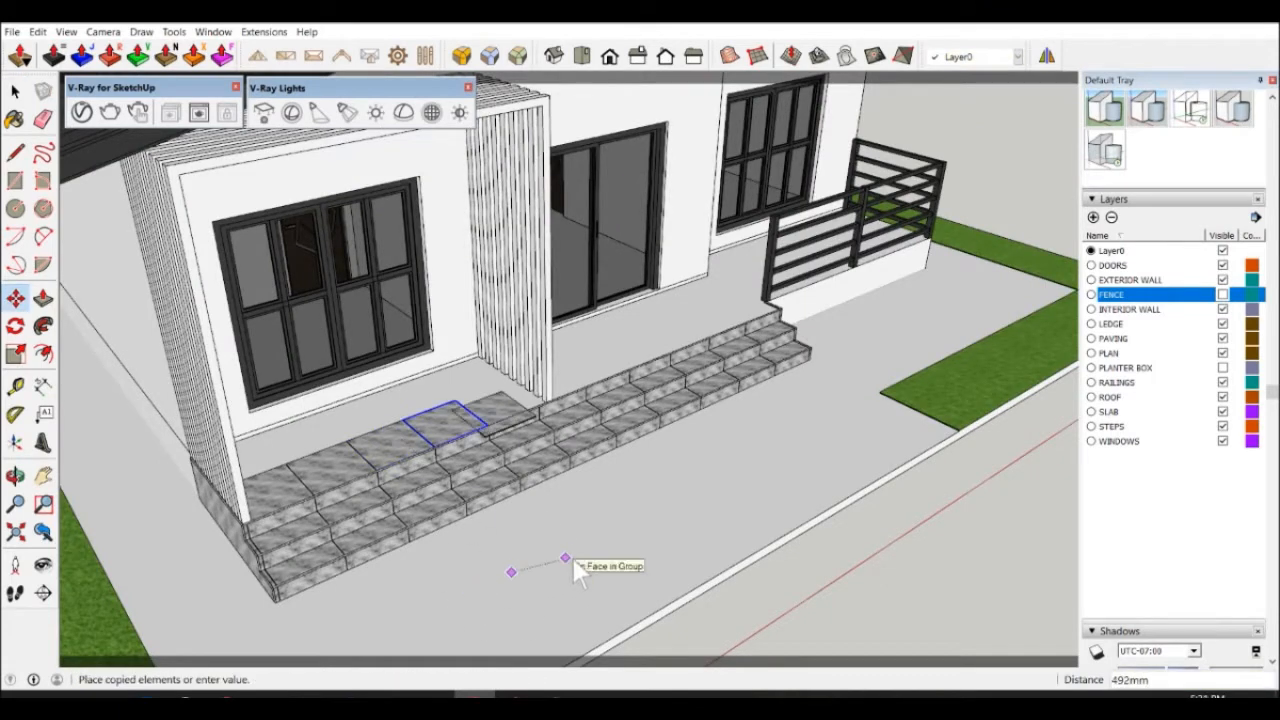
text(603)
key(Return)
key(ctrl)
click(493, 570)
text(603)
key(Return)
key(ctrl)
click(523, 557)
text(603)
key(Return)
key(ctrl)
click(567, 548)
text(603)
key(Return)
key(ctrl)
click(659, 518)
text(603)
key(Return)
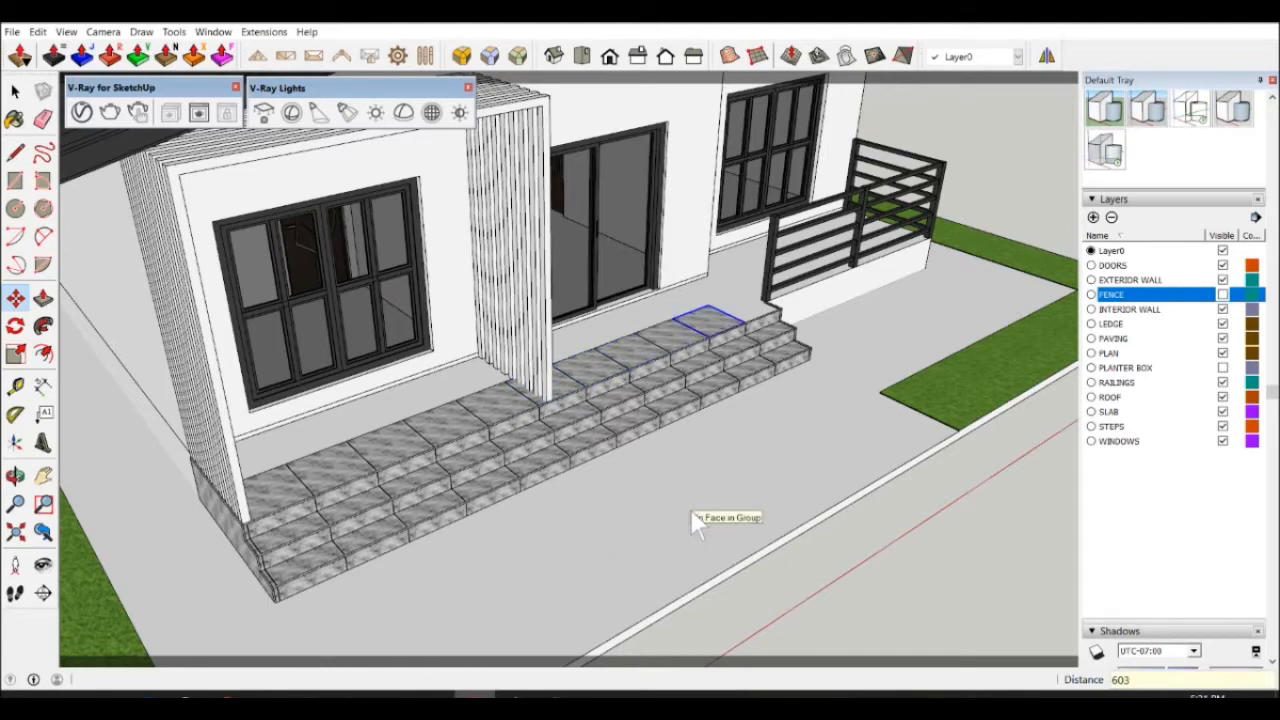
key(ctrl)
click(682, 508)
text(603)
key(Return)
key(space)
Trim the outer side of the last top-tread tile with Push/Pull to align it with the end of the steps.
scroll(796, 366, up, 10)
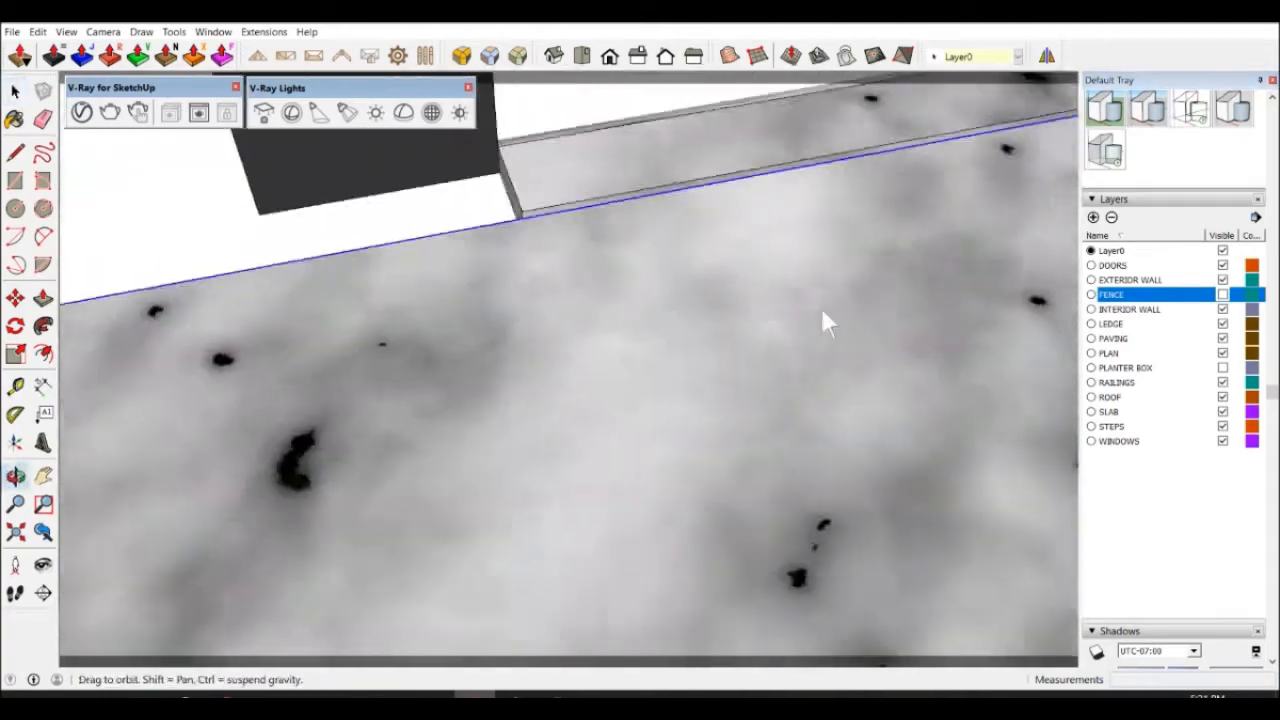
middle_drag(820, 308, 760, 290)
double_click(494, 206)
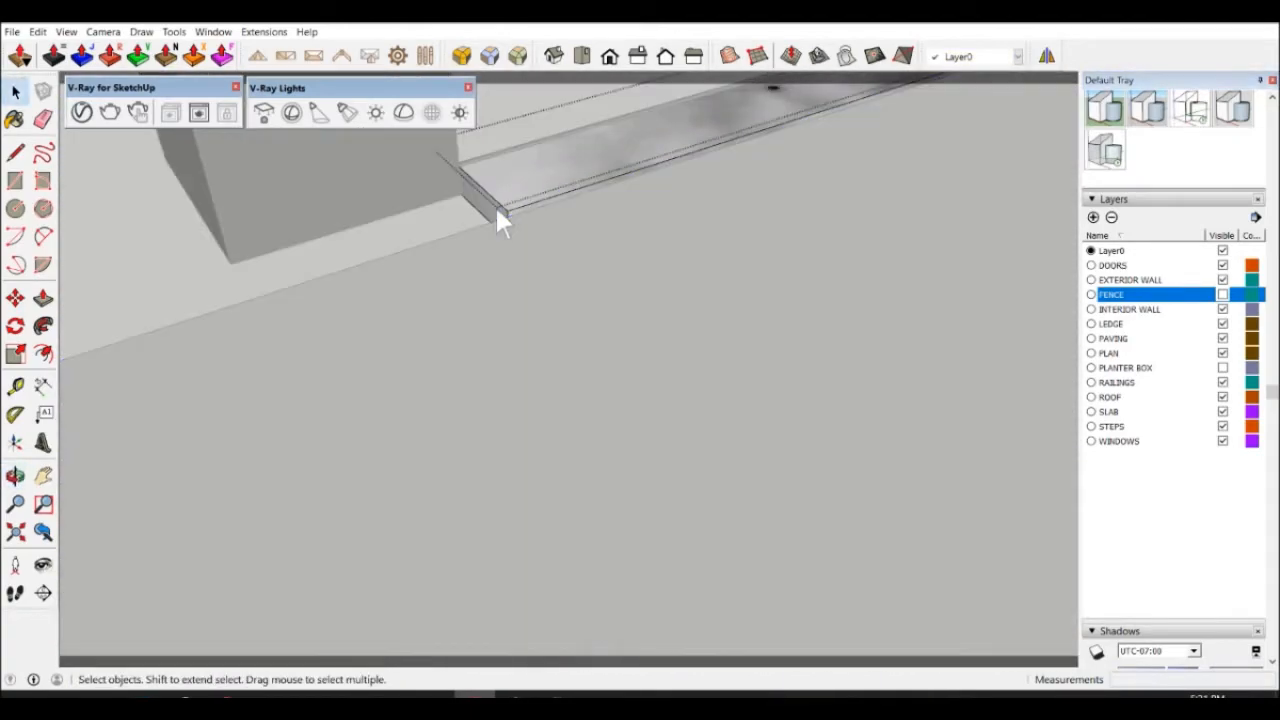
key(p)
click(490, 205)
scroll(489, 204, down, 3)
middle_drag(489, 204, 490, 410)
scroll(110, 364, down, 4)
scroll(490, 410, up, 1)
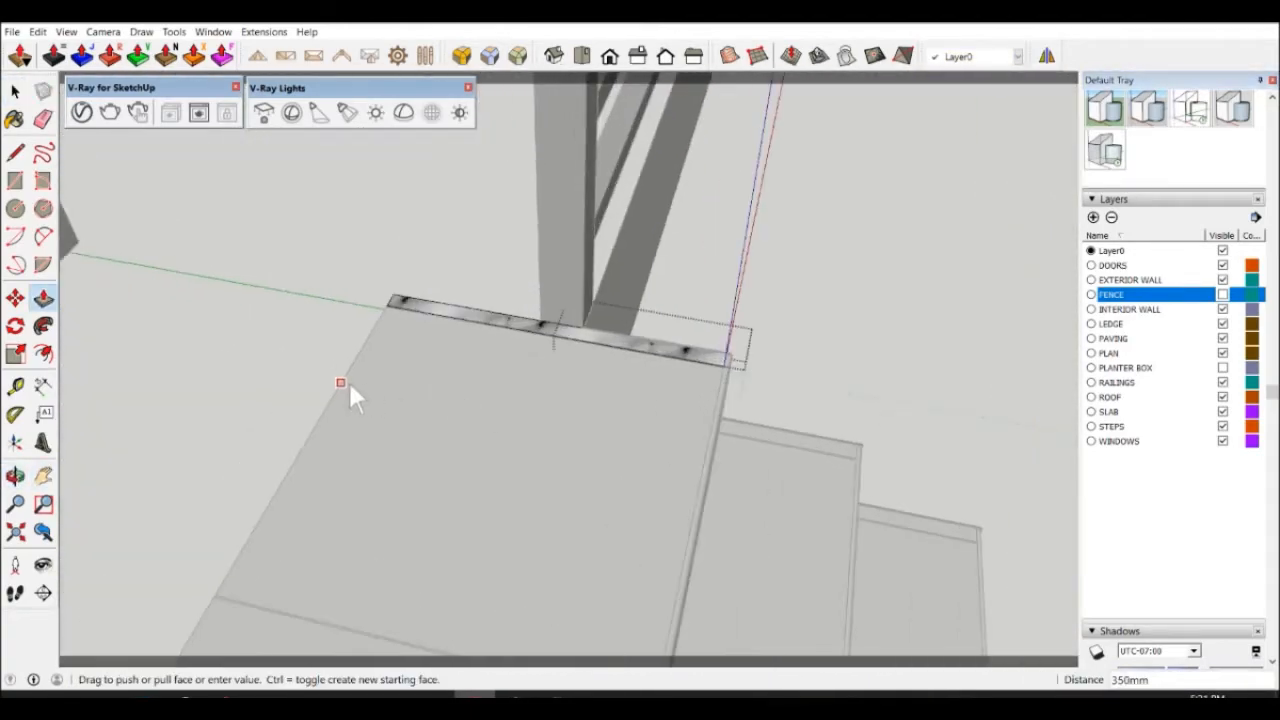
click(344, 383)
key(space)
click(888, 350)
Copy the corner tile beside the vertical slats 603 mm back toward the window wall to start a second row.
scroll(888, 350, down, 5)
middle_drag(888, 350, 421, 427)
scroll(421, 427, down, 5)
scroll(203, 473, up, 3)
shift+middle_drag(203, 473, 790, 450)
scroll(487, 419, up, 5)
scroll(706, 396, down, 3)
shift+middle_drag(790, 450, 713, 495)
scroll(713, 495, up, 3)
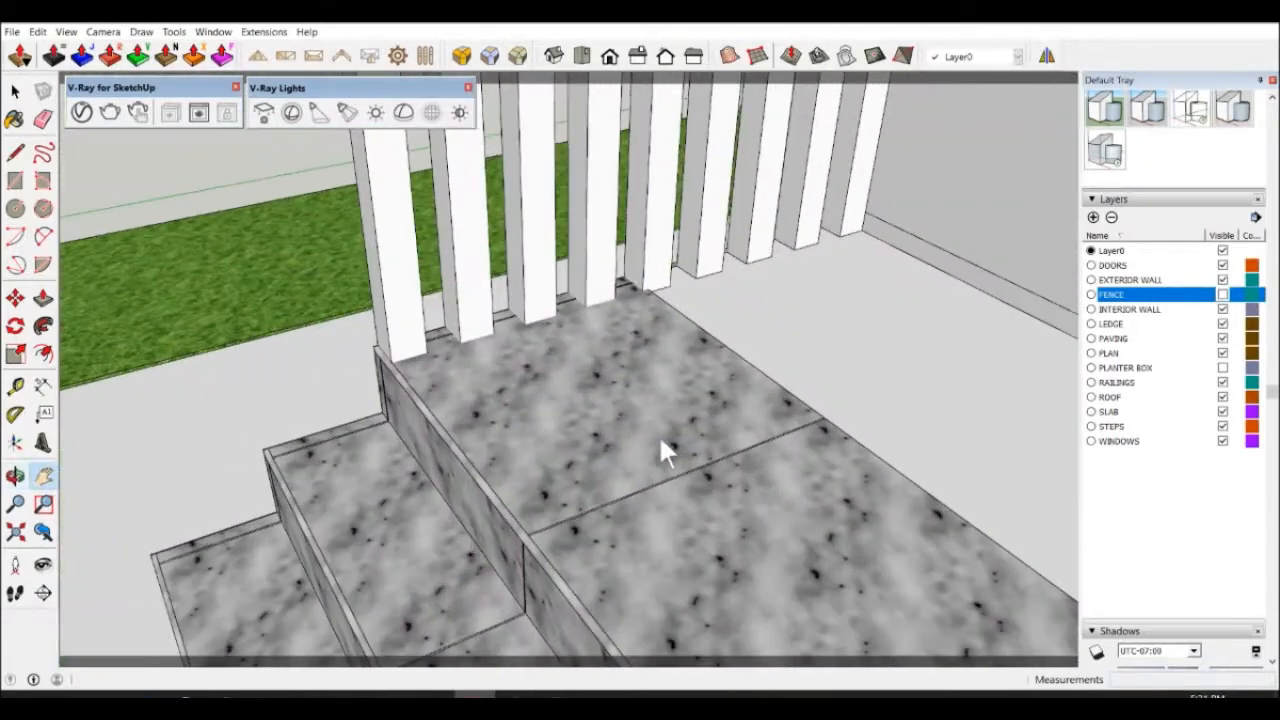
key(space)
click(640, 430)
key(m)
key(ctrl)
click(634, 578)
text(600)
key(Return)
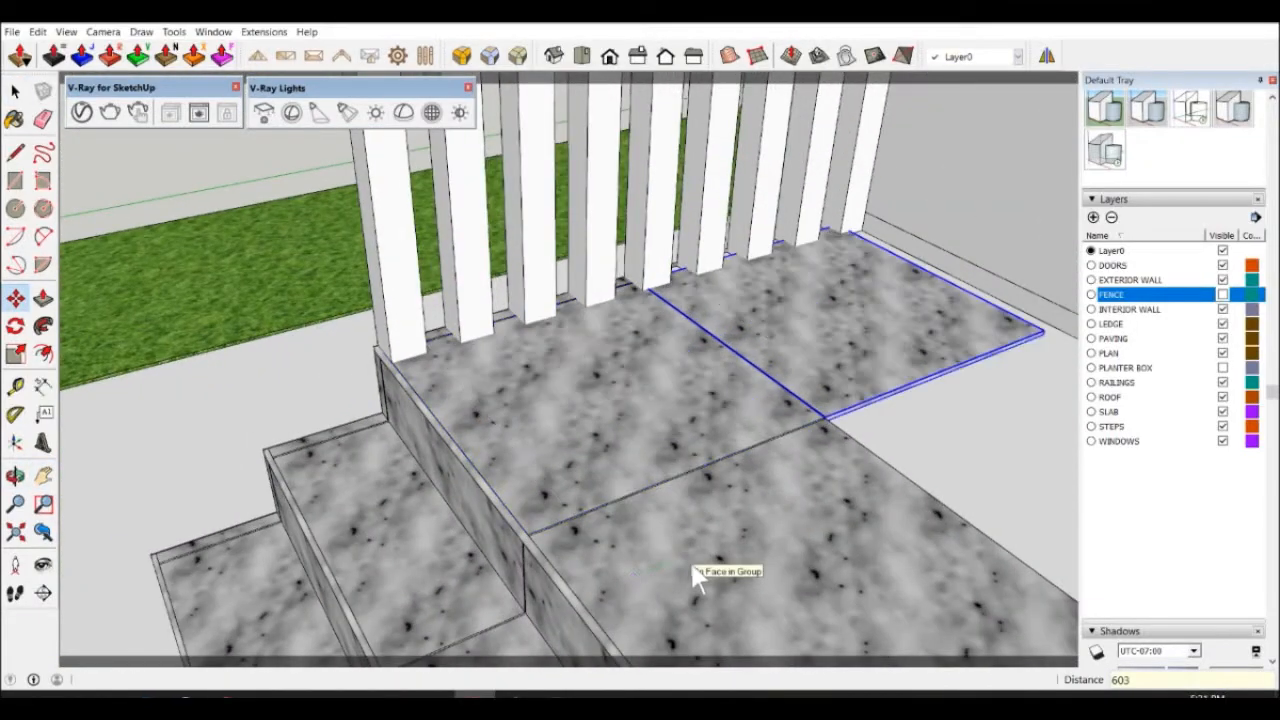
Draw a small rectangle across the gap between the second-row tile and the wall and raise it with Push/Pull.
scroll(743, 522, down, 8)
key(space)
middle_drag(743, 528, 897, 530)
scroll(718, 430, up, 6)
scroll(686, 382, up, 4)
middle_drag(686, 382, 745, 555)
scroll(762, 569, up, 2)
key(r)
click(722, 540)
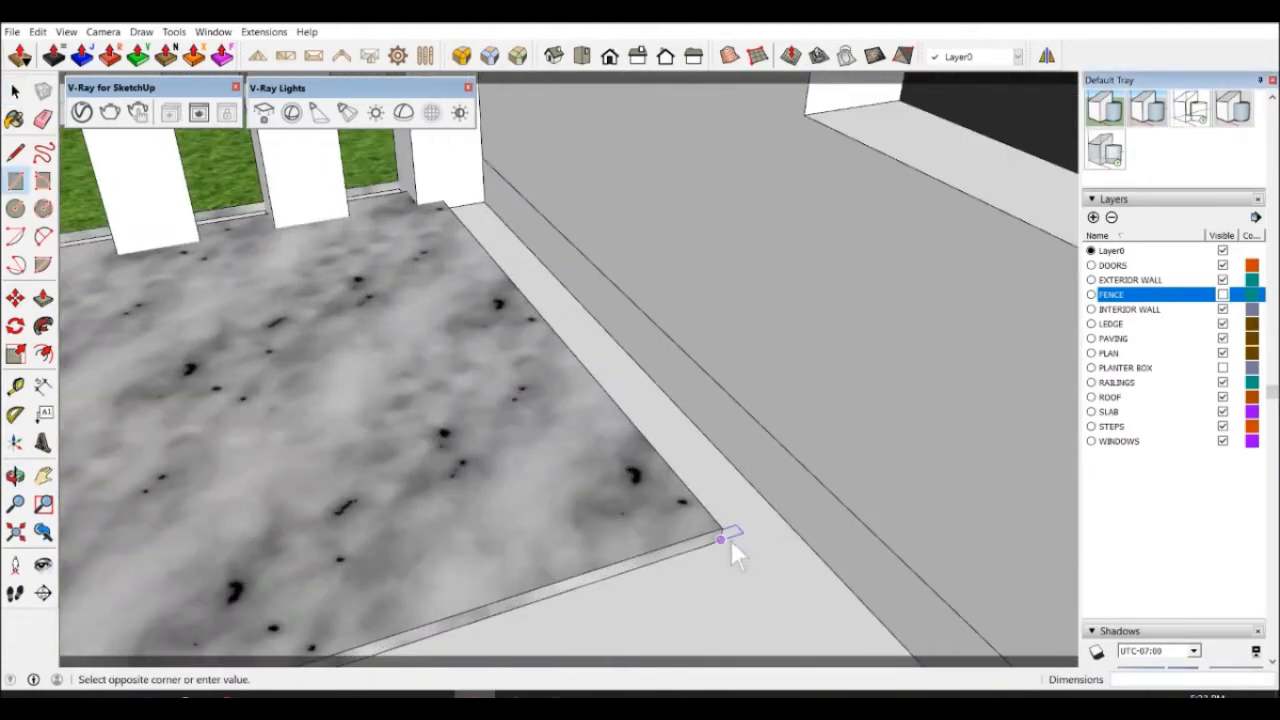
click(785, 518)
key(p)
click(767, 522)
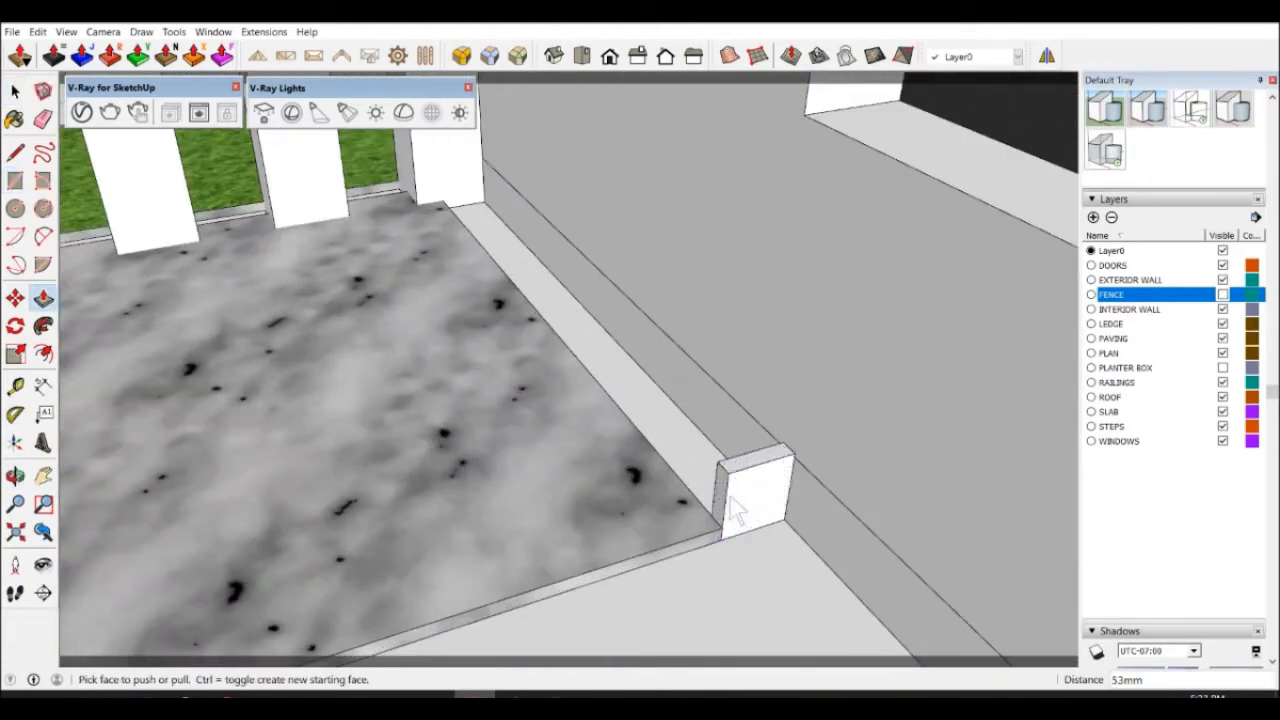
click(684, 542)
Extend the filler block about 588 mm with Push/Pull along the rear edge of the second-row tile to the slats.
middle_drag(684, 542, 1110, 430)
scroll(1120, 420, down, 1)
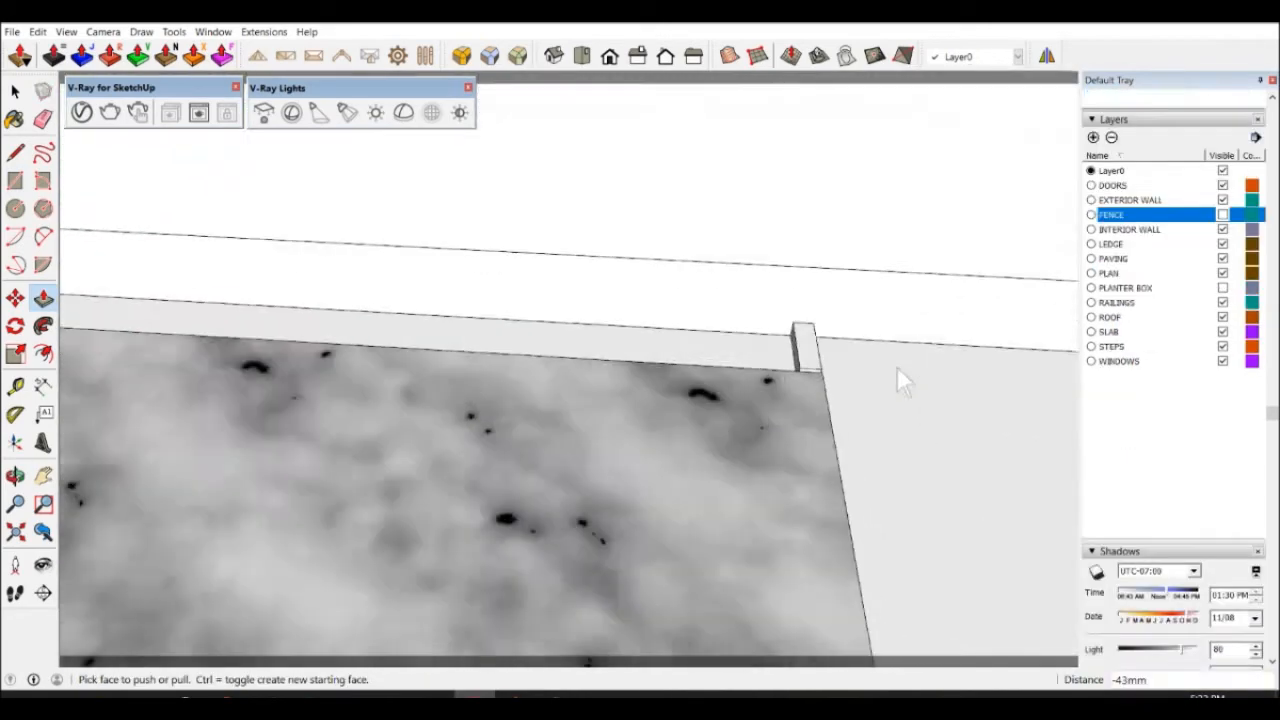
scroll(897, 366, up, 1)
click(781, 358)
scroll(752, 377, down, 3)
scroll(750, 378, down, 6)
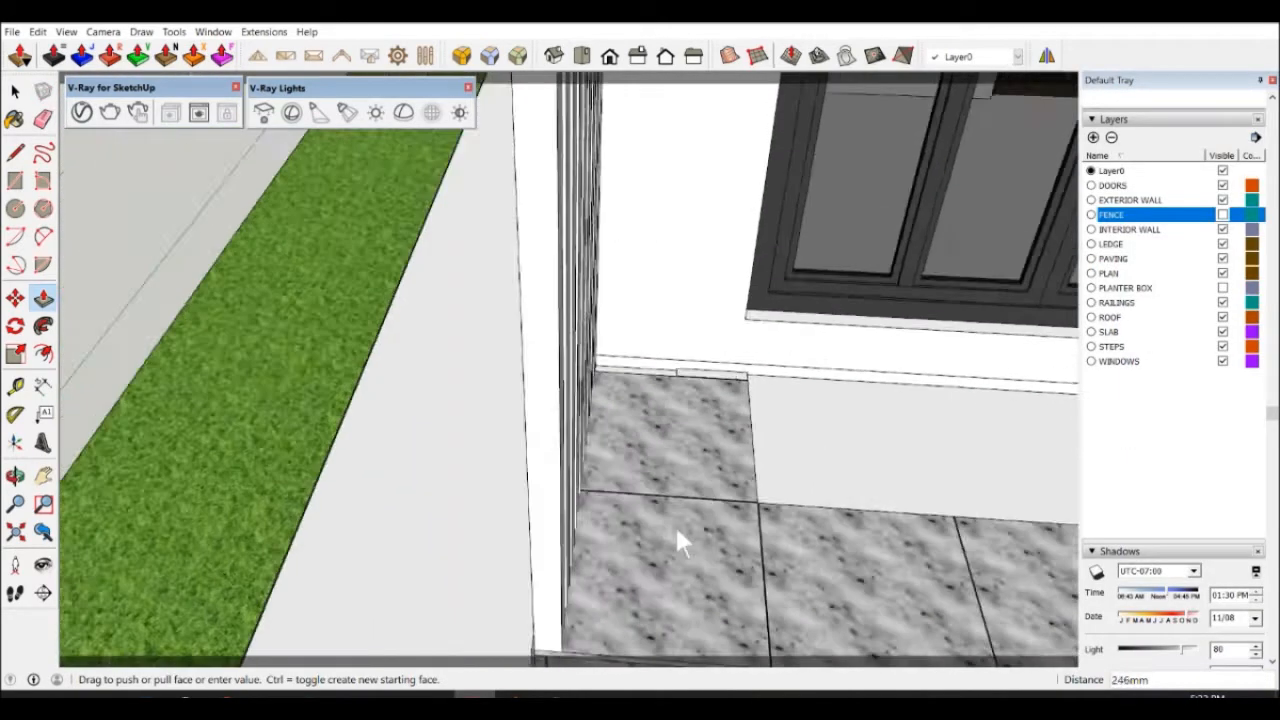
scroll(556, 645, up, 5)
click(535, 600)
scroll(551, 602, down, 4)
middle_drag(706, 520, 450, 540)
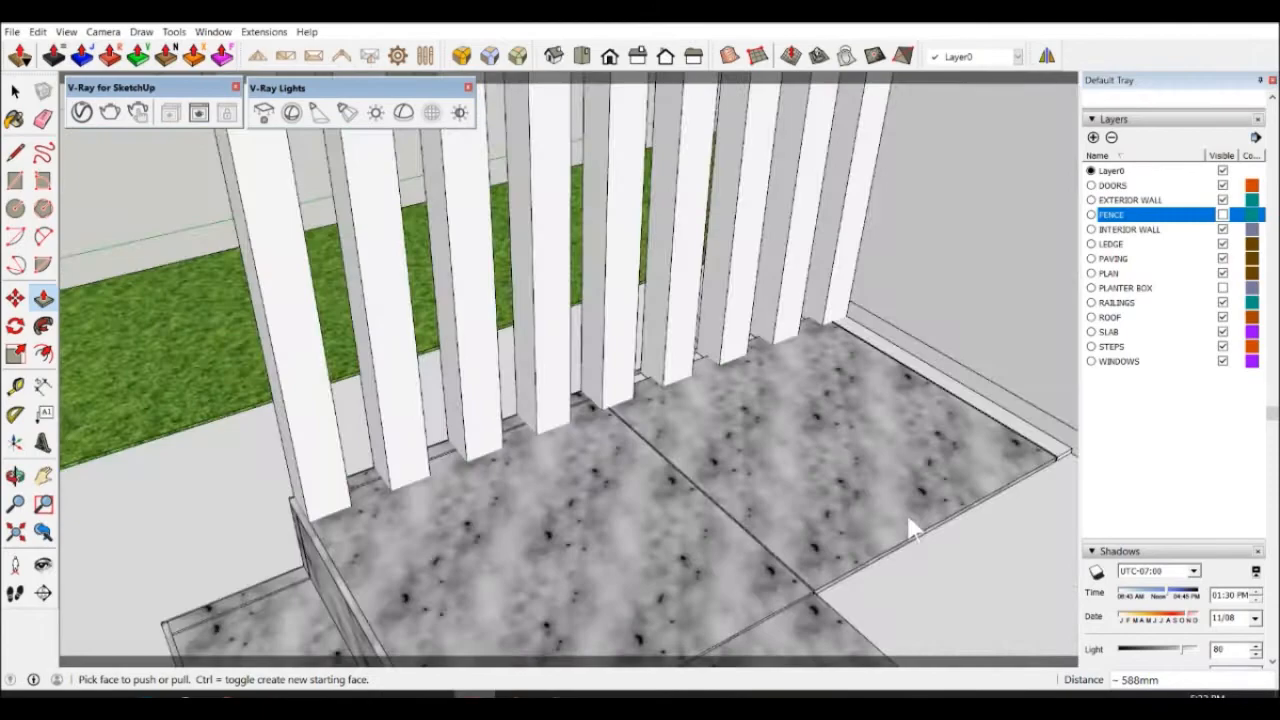
Make the complete filler strip behind the second-row tile a group.
scroll(1034, 458, up, 3)
key(space)
triple_click(1033, 457)
right_click(1028, 458)
click(1085, 260)
Paint the grouped filler strip with the Porcelain_B01_White material.
scroll(773, 504, down, 4)
middle_drag(772, 510, 1020, 480)
scroll(625, 365, up, 2)
scroll(638, 390, down, 4)
middle_drag(638, 390, 440, 440)
key(b)
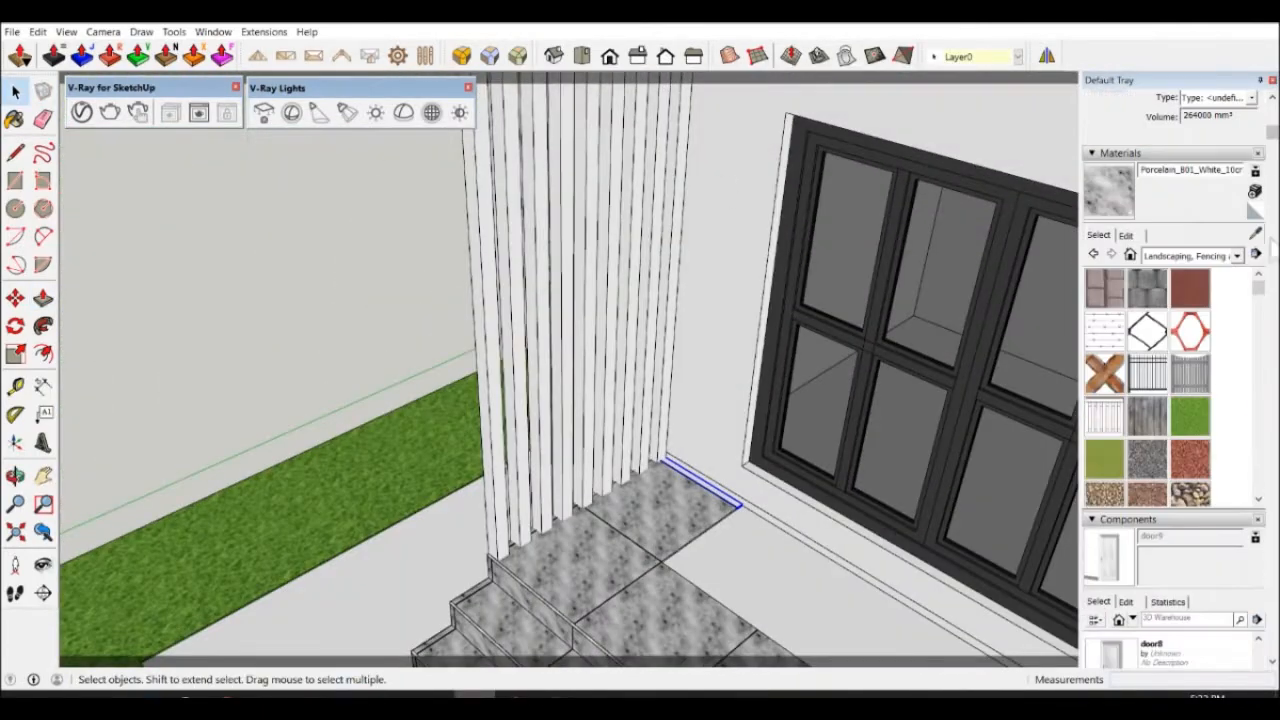
scroll(752, 510, up, 5)
click(747, 491)
scroll(752, 503, down, 4)
key(space)
Copy the second-row tile and its filler strip together repeatedly along the house wall at 603 mm spacing until the row reaches the railing.
scroll(757, 530, down, 4)
shift+middle_drag(757, 530, 550, 471)
click(503, 353)
scroll(556, 350, up, 3)
shift+click(556, 349)
scroll(562, 384, down, 4)
scroll(585, 435, down, 4)
key(m)
key(ctrl)
click(317, 426)
click(370, 445)
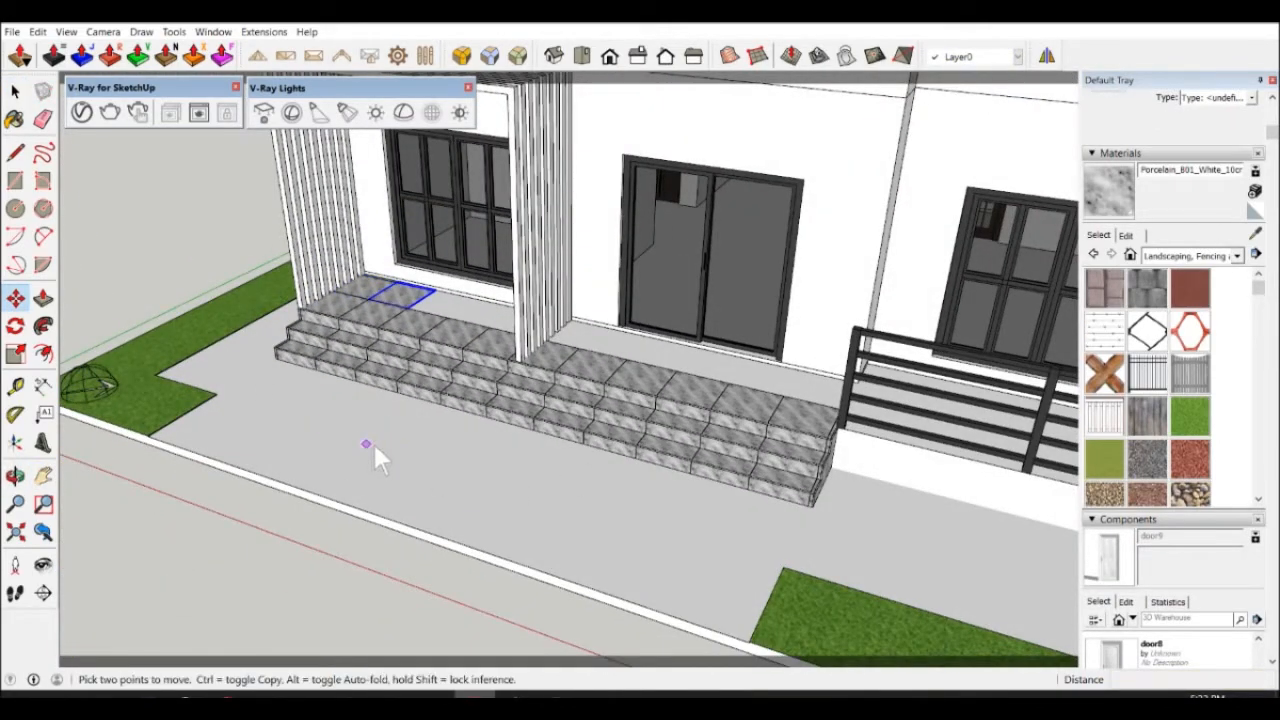
click(368, 444)
click(398, 449)
click(392, 451)
text(600)
key(Return)
key(ctrl)
click(306, 432)
text(600)
key(Return)
key(ctrl)
click(303, 433)
text(600)
key(Return)
key(ctrl)
click(329, 443)
text(600)
key(Return)
key(ctrl)
click(353, 459)
text(600)
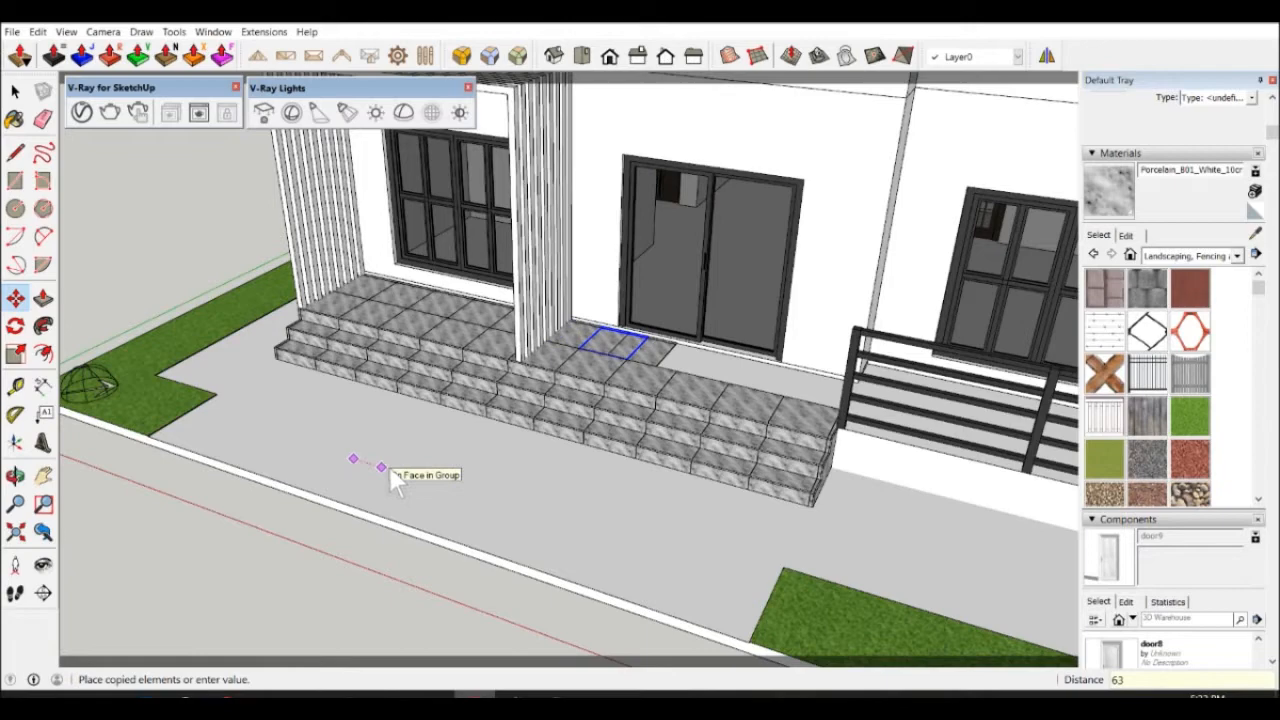
key(Return)
key(ctrl)
click(382, 467)
text(600)
key(Return)
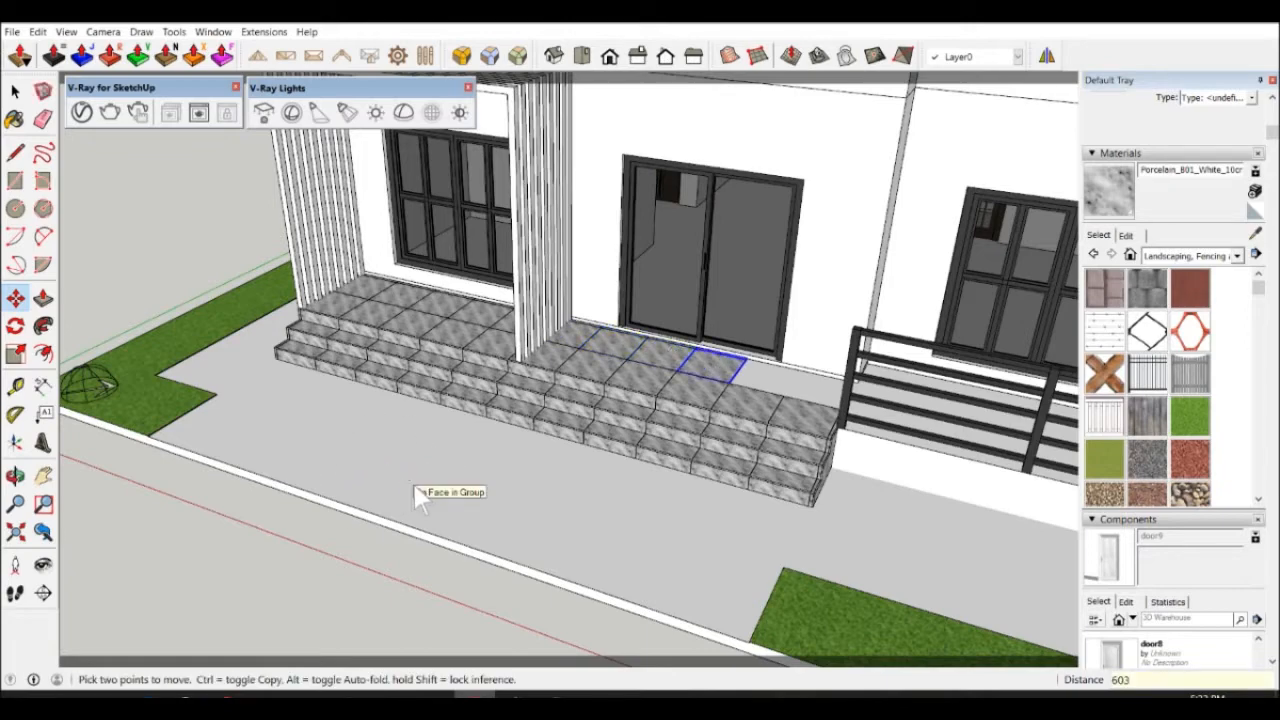
key(ctrl)
click(410, 483)
text(600)
key(Return)
key(ctrl)
click(438, 496)
text(600)
key(Return)
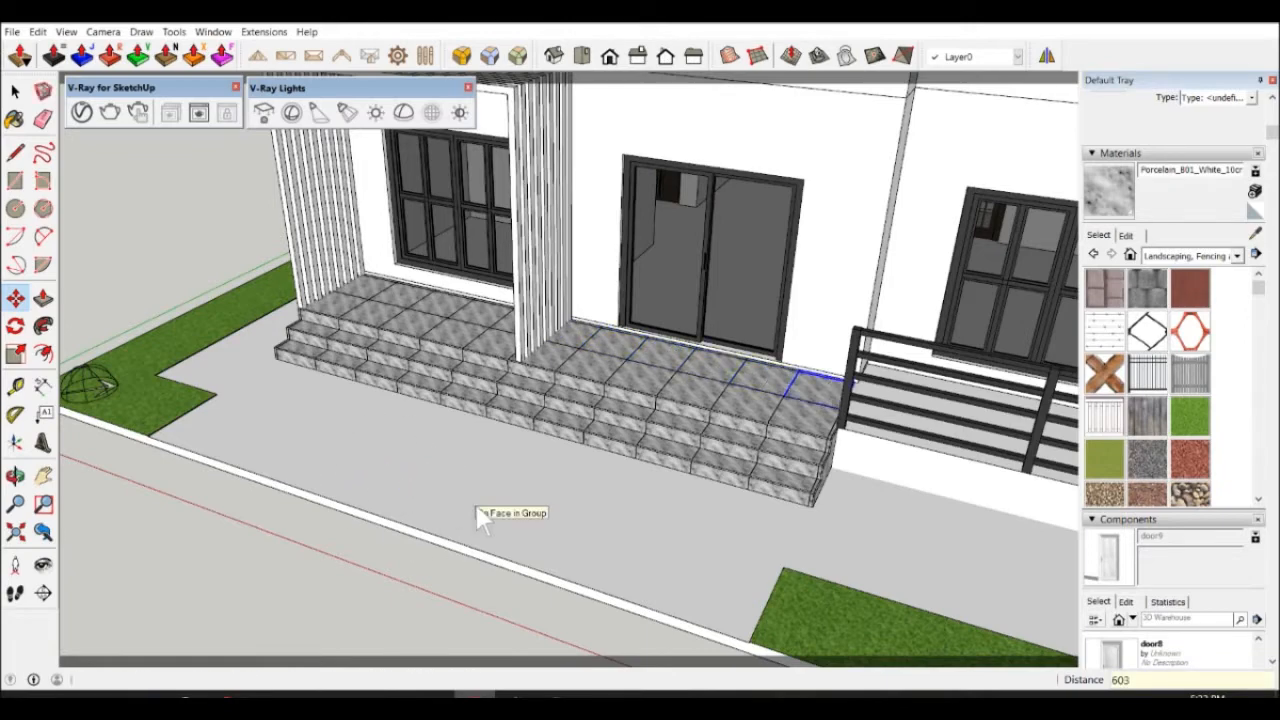
scroll(922, 450, up, 2)
middle_drag(921, 451, 571, 523)
scroll(571, 523, up, 3)
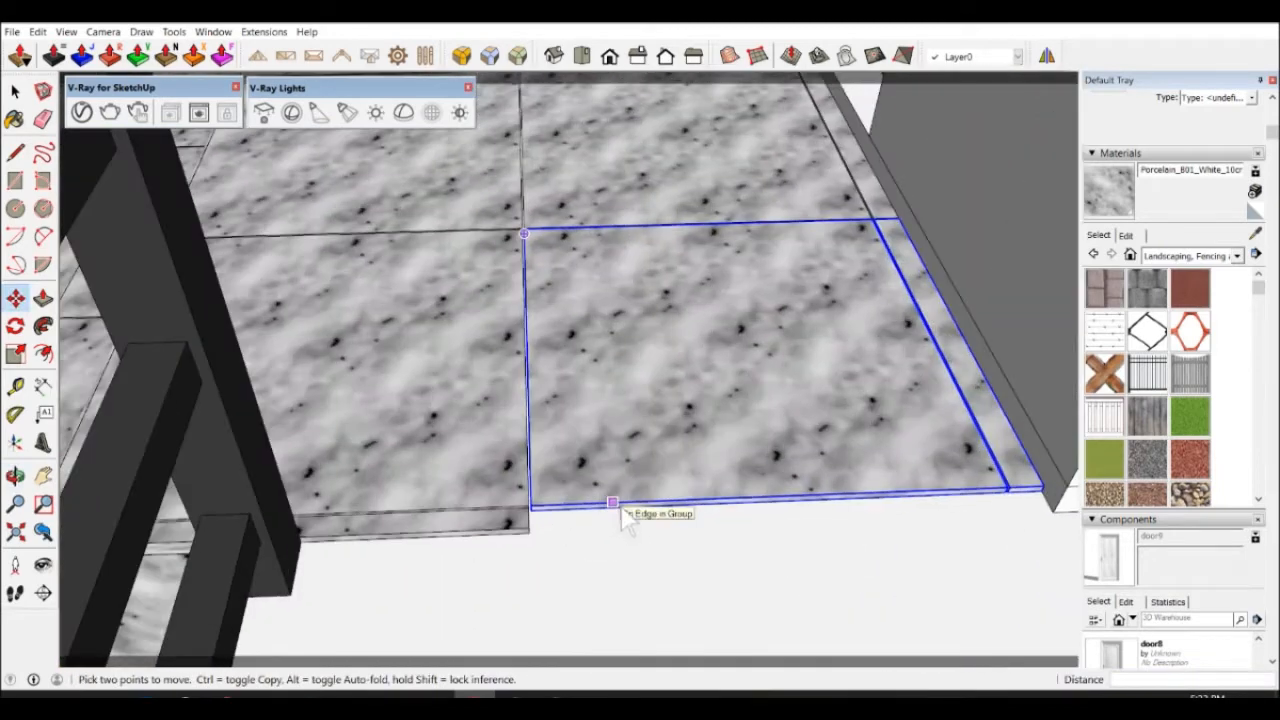
Copy the end tile with its filler strip one position further along the house wall, past the railing.
key(space)
scroll(650, 512, down, 1)
middle_drag(650, 512, 594, 534)
key(m)
key(ctrl)
click(512, 427)
scroll(498, 418, down, 2)
middle_drag(498, 418, 550, 463)
Hide the RAILINGS layer.
key(space)
drag(1273, 132, 1273, 413)
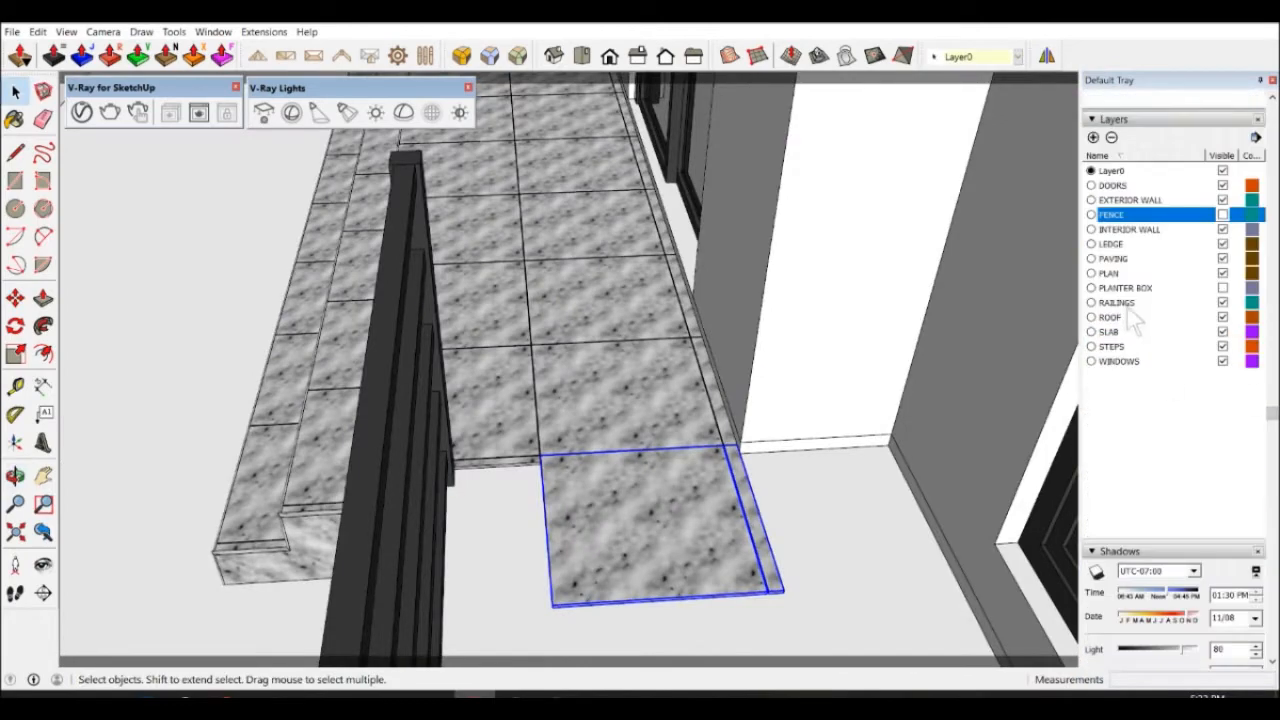
click(1222, 302)
Try to mark the end of the rounded trim with a 10 mm line while editing the landing tile beside the steps.
middle_drag(510, 480, 549, 423)
scroll(639, 404, up, 3)
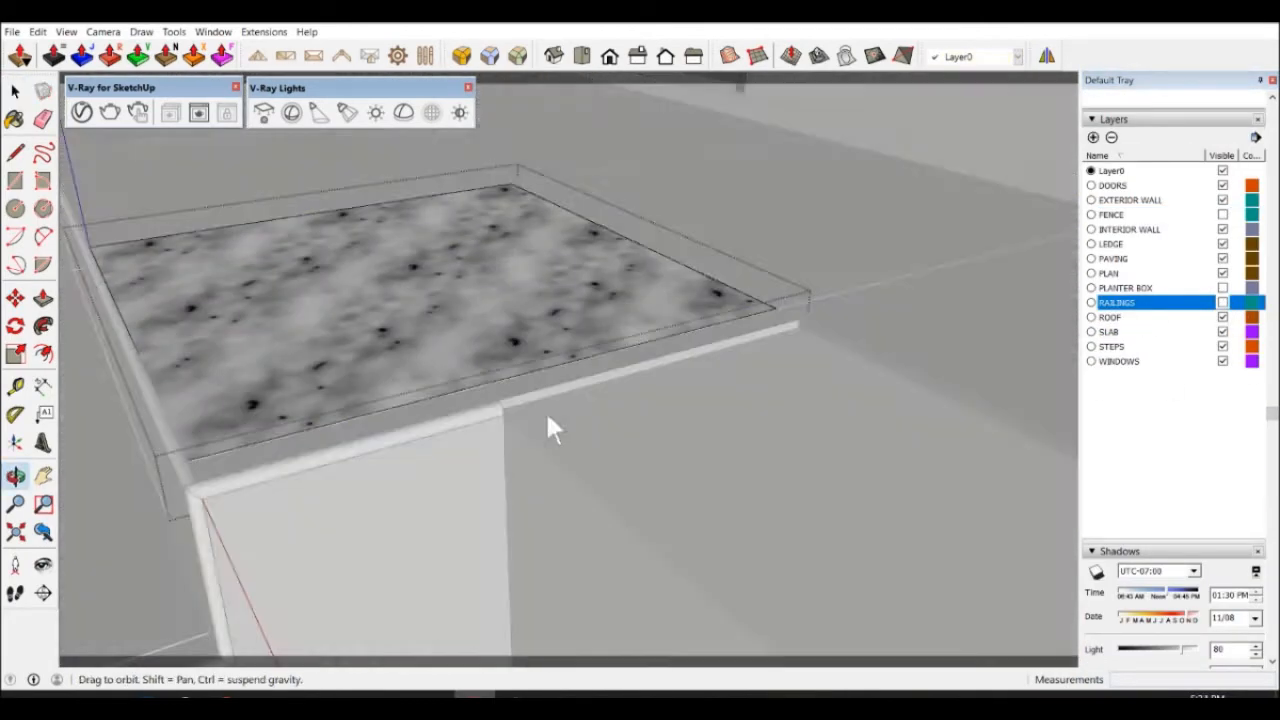
key(l)
scroll(466, 423, up, 5)
click(430, 370)
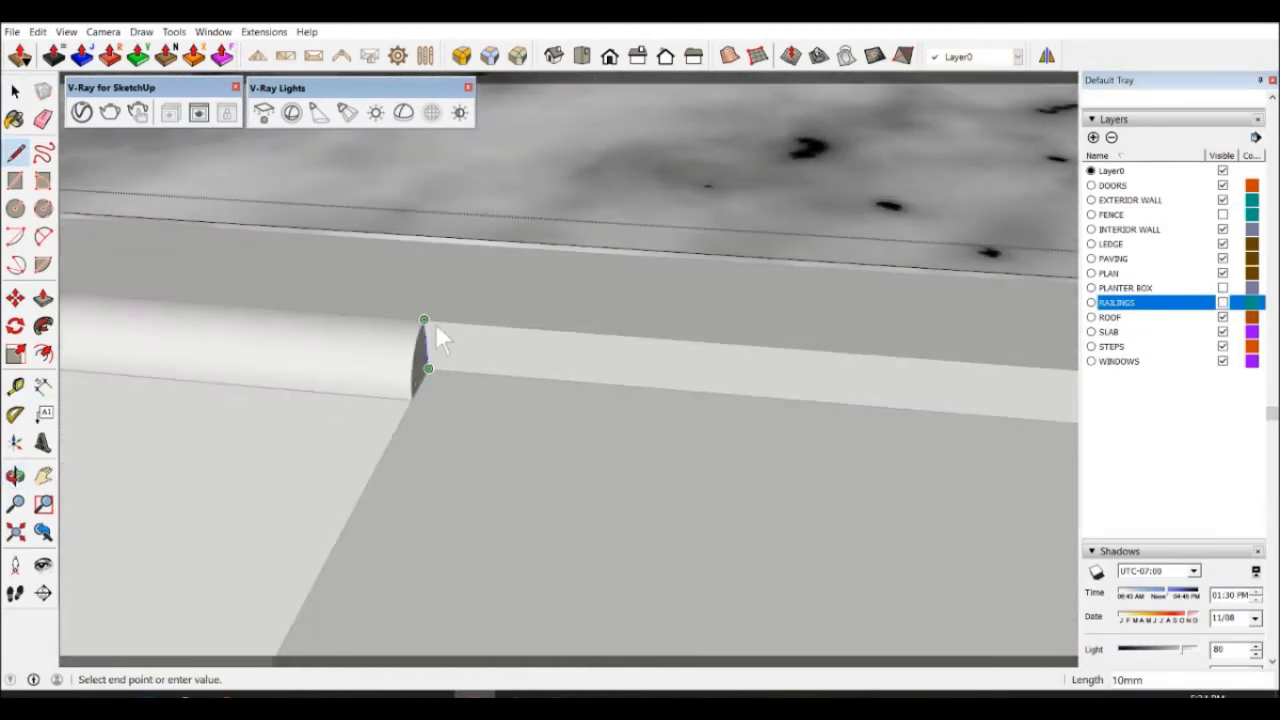
click(428, 322)
key(p)
scroll(589, 417, down, 7)
key(space)
scroll(610, 426, down, 2)
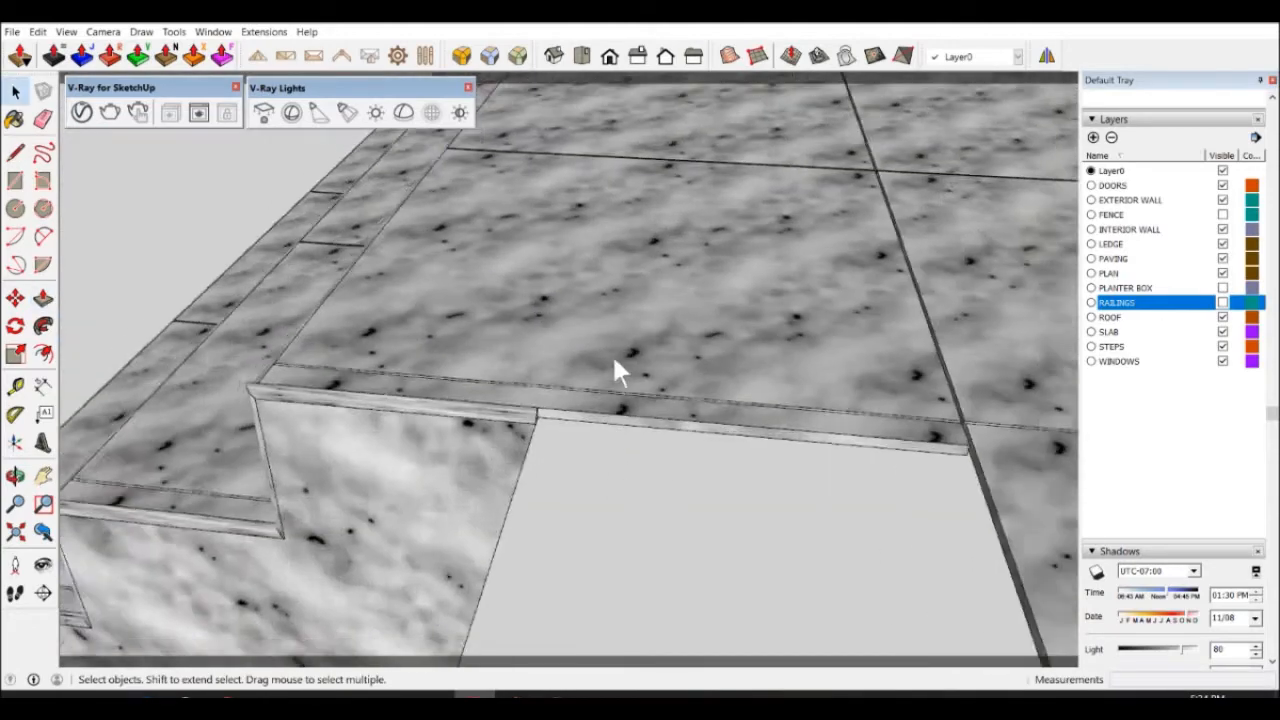
double_click(623, 425)
click(233, 350)
Split the edge strip's face where the rounded trim ends and Push/Pull the remaining part to the second-row tile's end edge.
scroll(345, 420, down, 4)
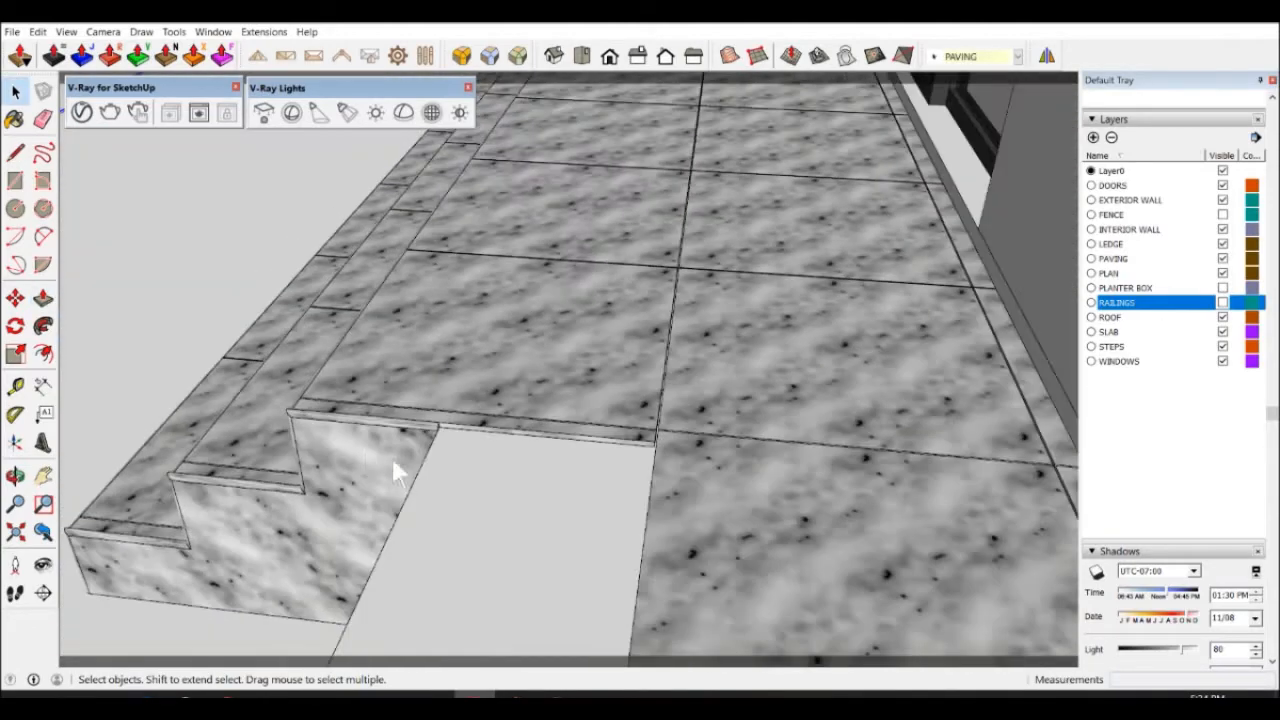
scroll(448, 400, up, 7)
click(503, 448)
triple_click(514, 414)
scroll(516, 438, up, 3)
key(l)
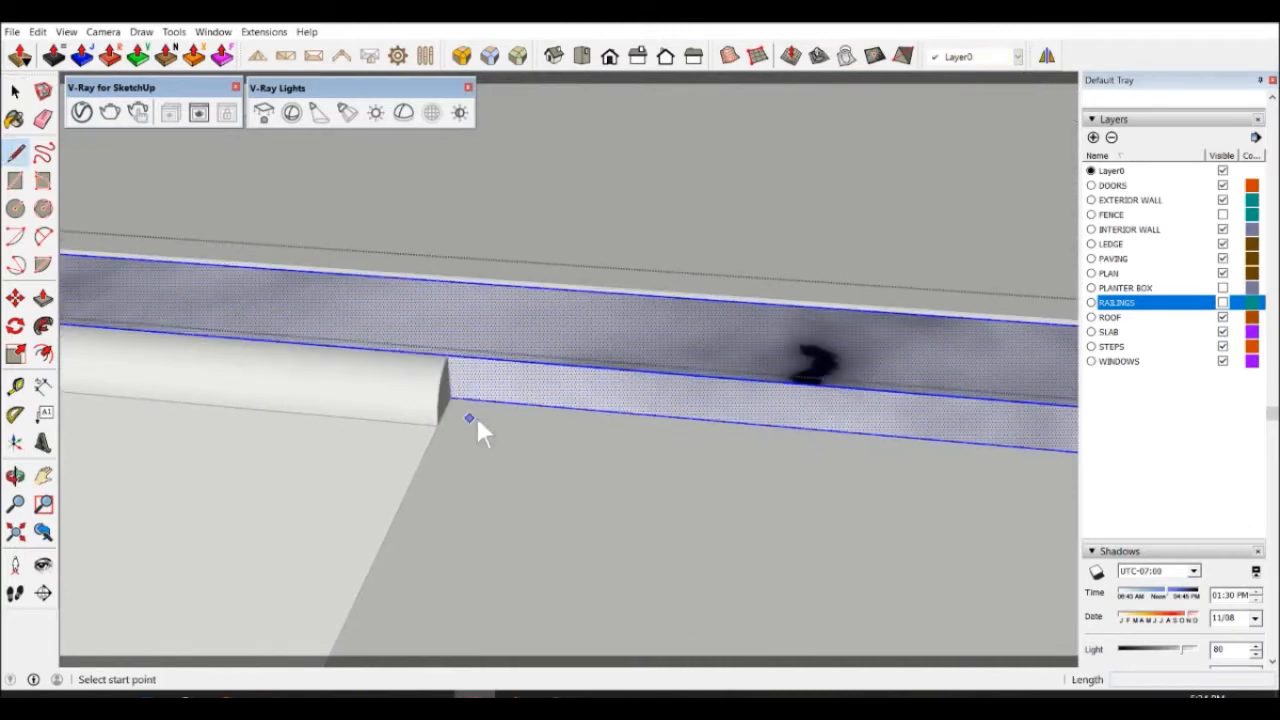
click(451, 397)
scroll(456, 362, up, 5)
click(438, 318)
key(p)
click(550, 385)
scroll(567, 430, down, 7)
scroll(578, 437, down, 9)
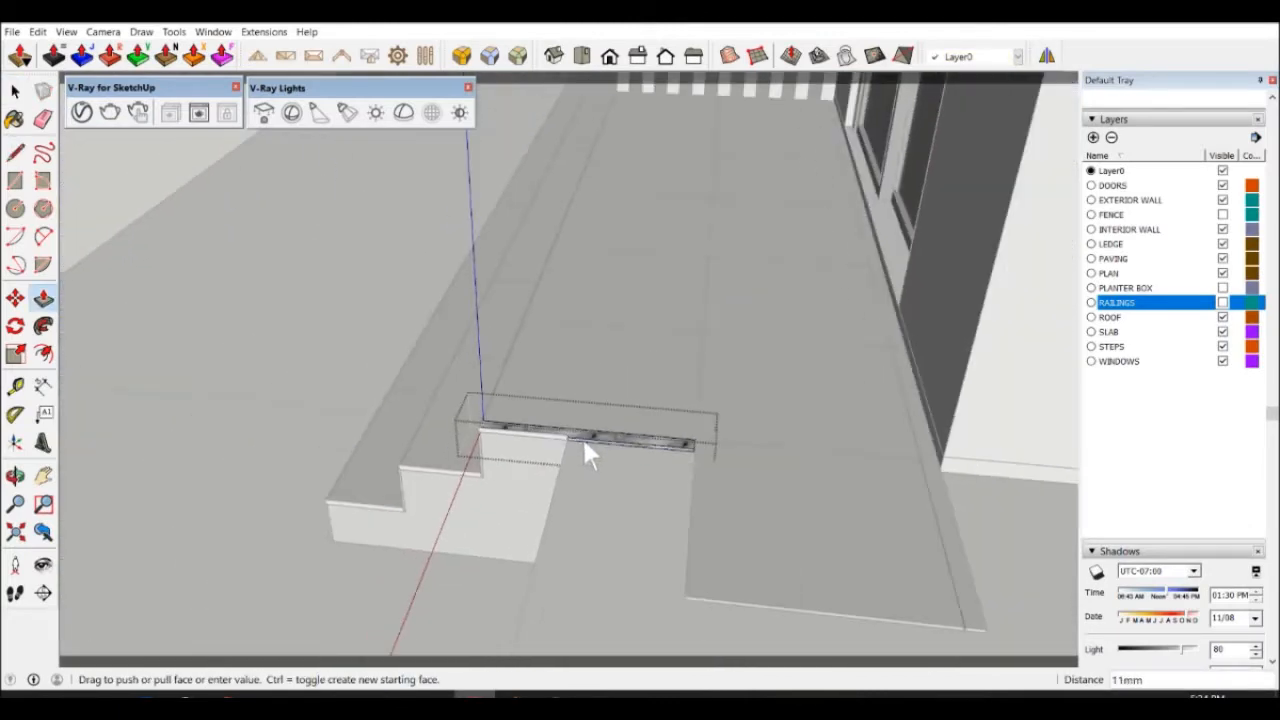
click(777, 602)
Split the filler strip's side face at the wall corner and Push/Pull the exposed part to the recessed wall.
key(space)
scroll(777, 602, down, 2)
click(294, 316)
middle_drag(294, 316, 416, 346)
scroll(493, 390, up, 6)
scroll(414, 270, up, 5)
triple_click(412, 246)
key(l)
click(456, 197)
click(455, 178)
key(p)
click(439, 228)
scroll(560, 270, down, 6)
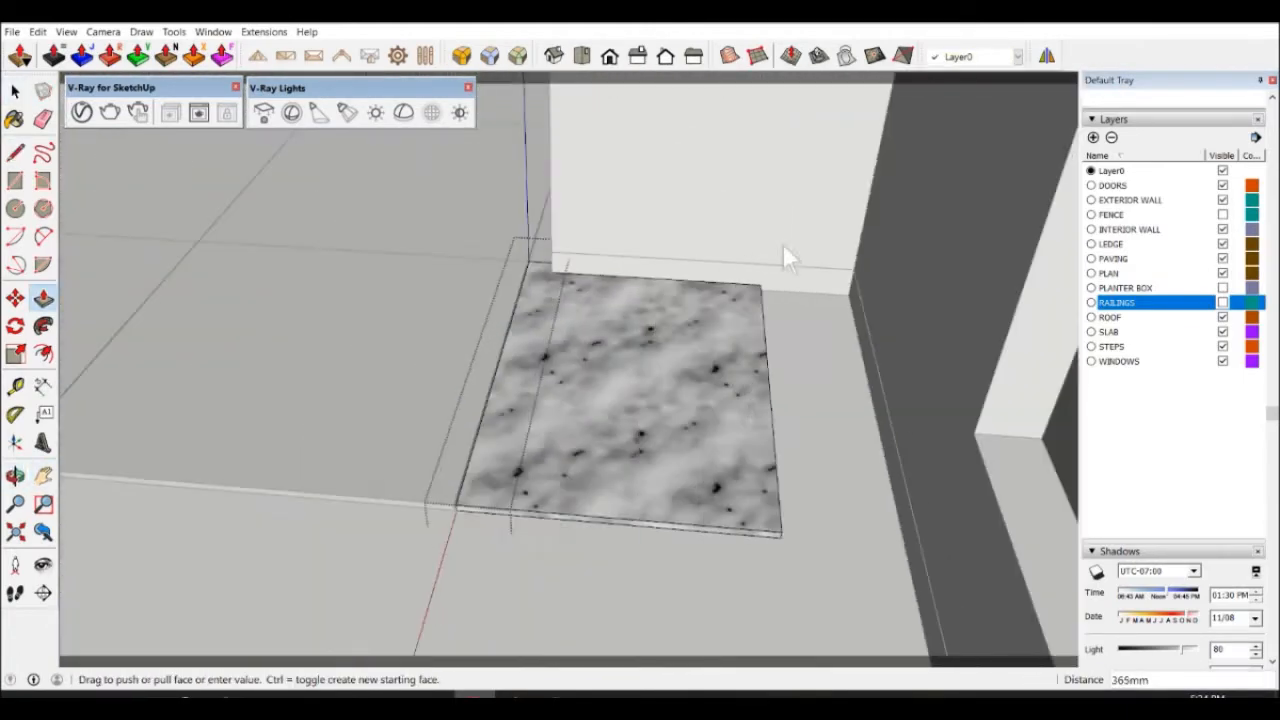
click(992, 395)
Copy the three end tiles together one position along the landing.
scroll(815, 400, down, 2)
middle_drag(668, 417, 772, 410)
scroll(772, 410, down, 7)
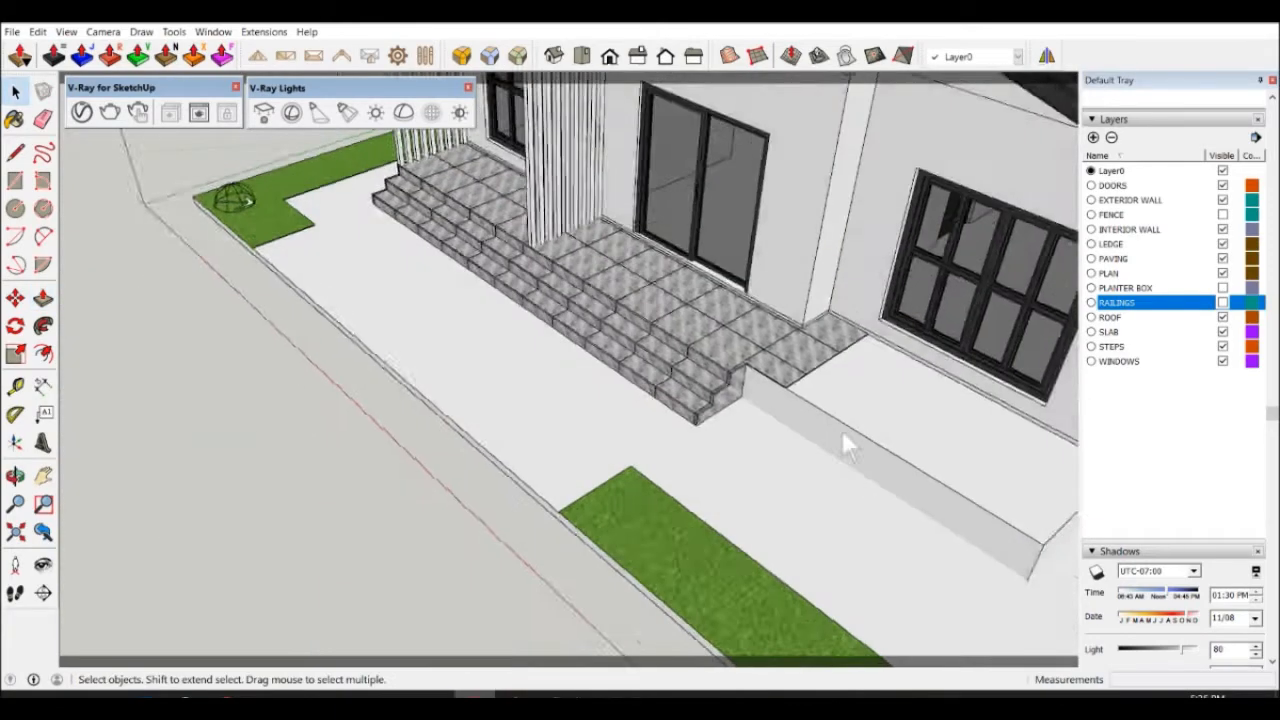
scroll(875, 496, up, 5)
click(678, 386)
scroll(873, 461, down, 5)
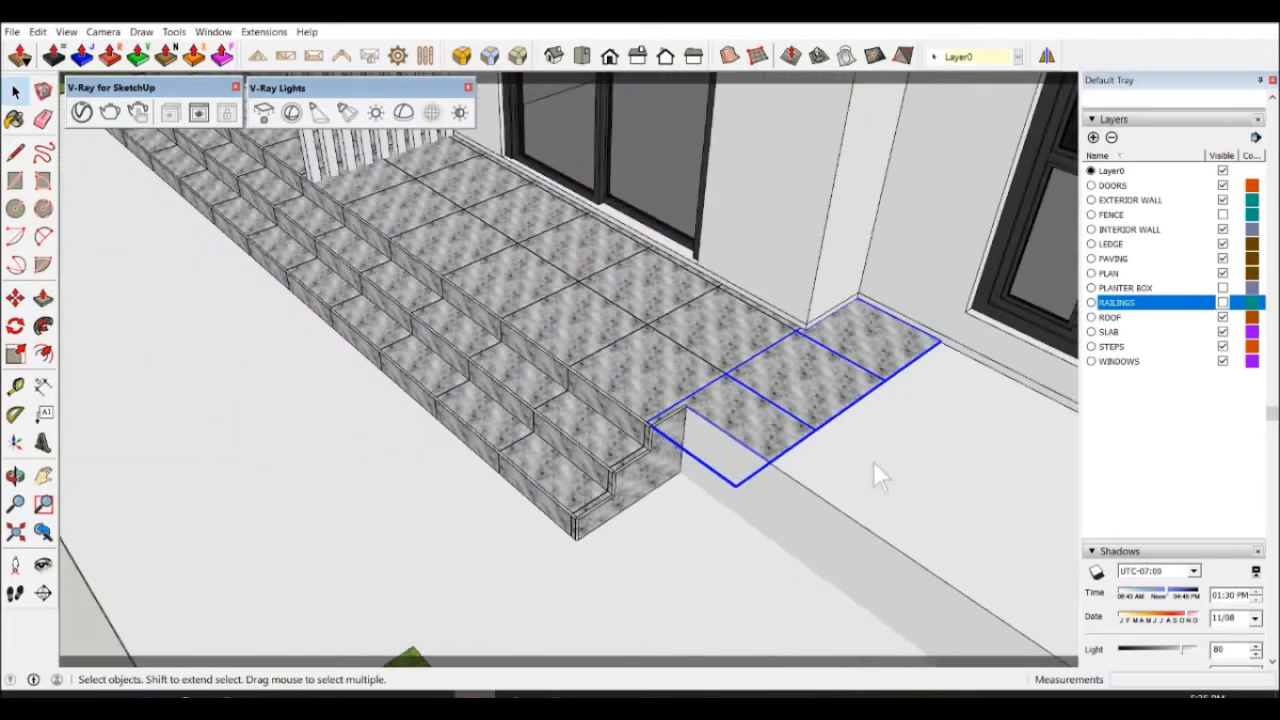
key(m)
click(873, 450)
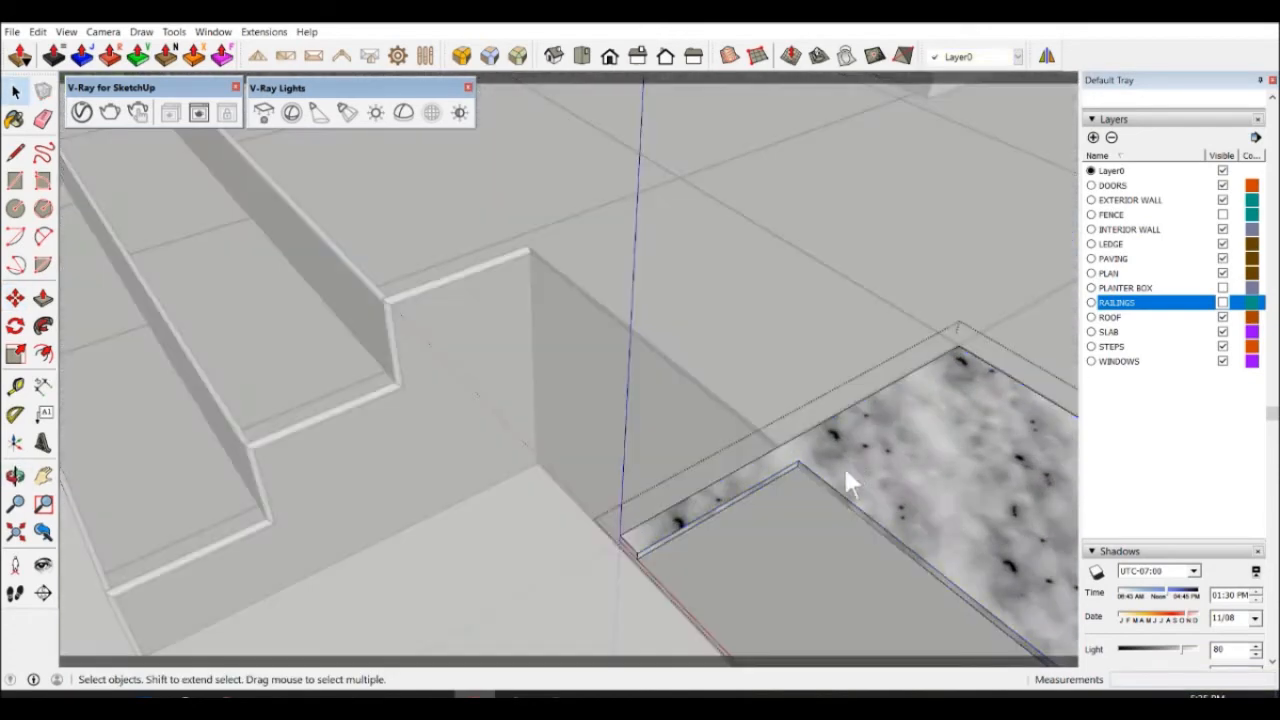
Push the projecting part of the copied front tile back to the landing's side edge.
key(p)
click(634, 551)
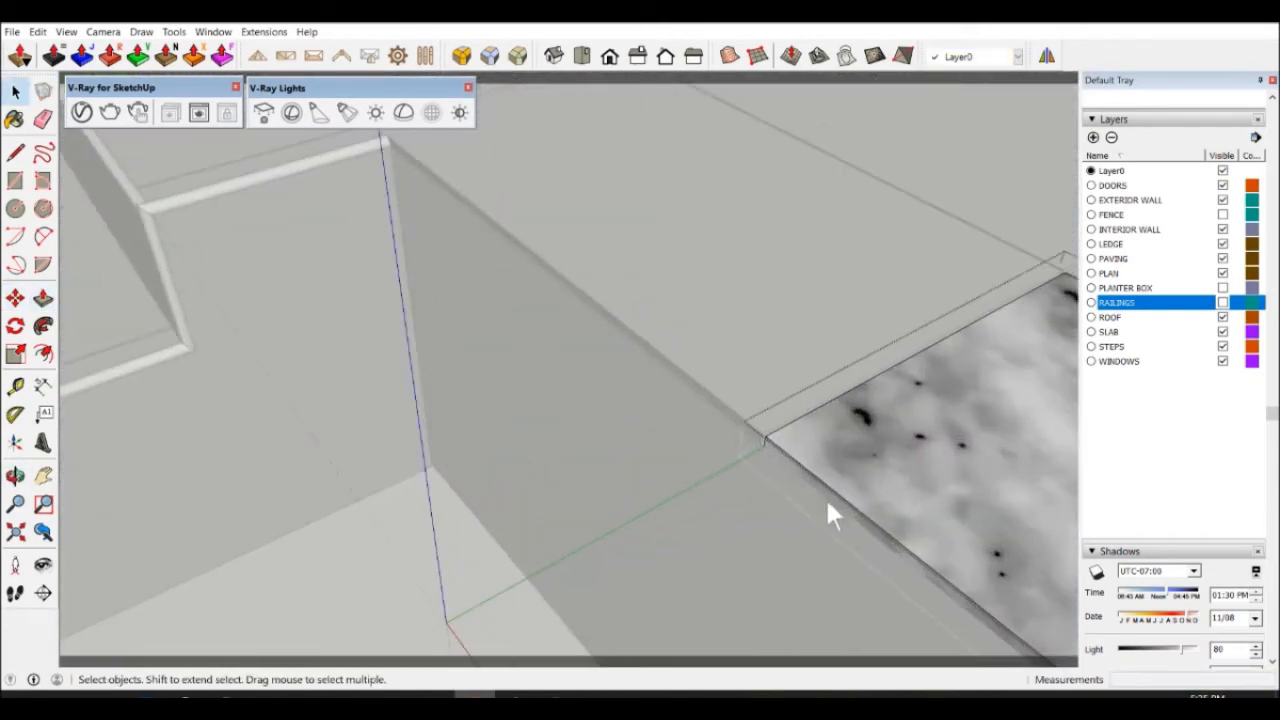
scroll(825, 496, down, 5)
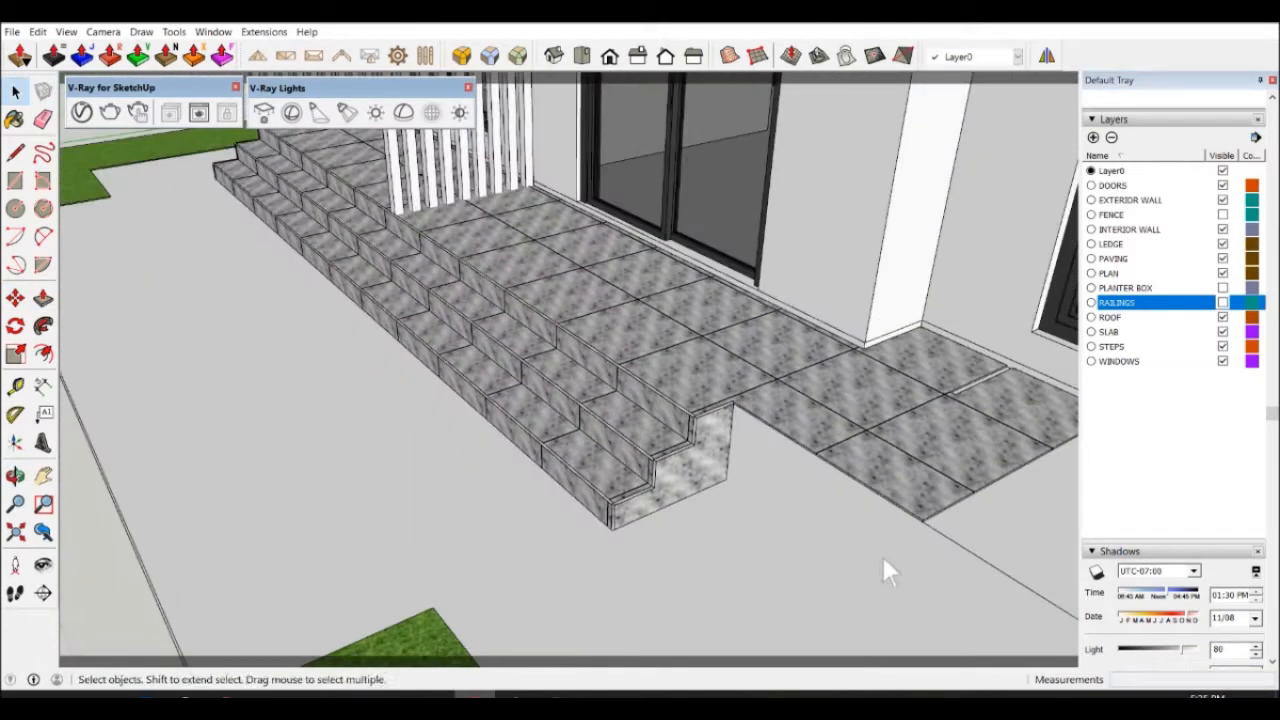
Adjust the outer side faces of the two front landing tiles beside the steps with Push/Pull.
middle_drag(882, 556, 585, 570)
scroll(272, 366, up, 8)
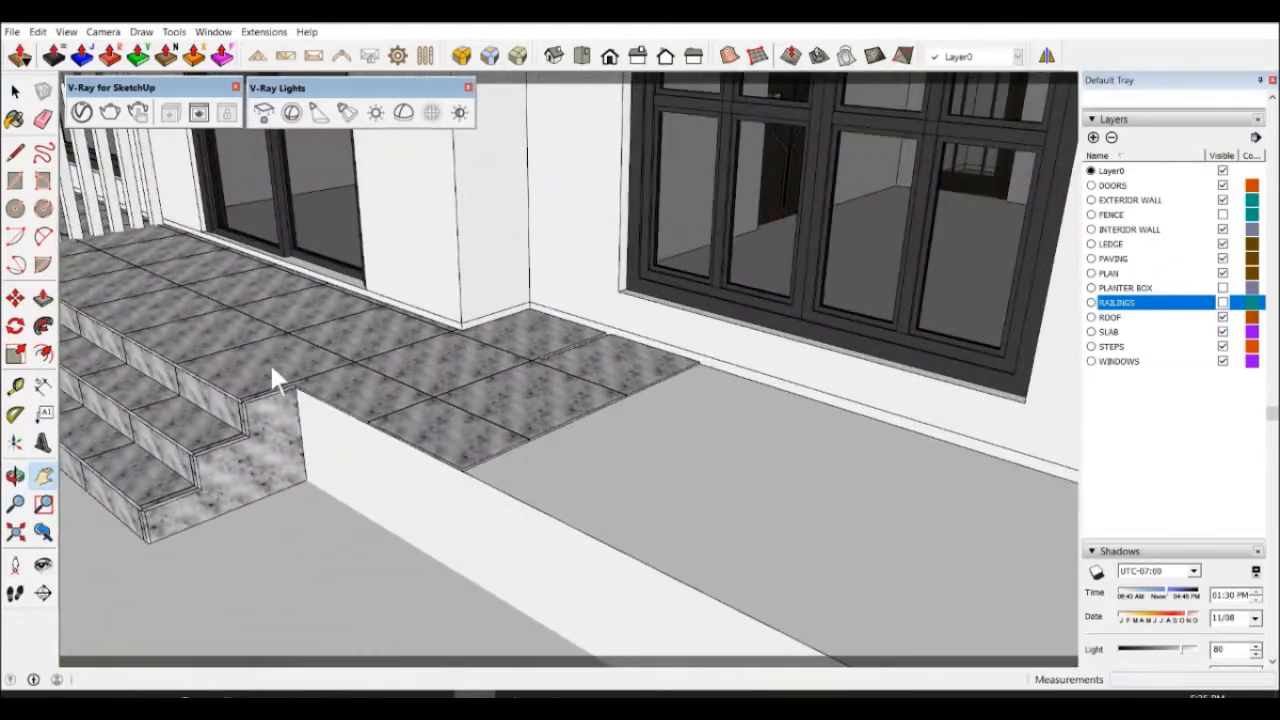
scroll(388, 470, down, 2)
scroll(394, 495, up, 3)
shift+middle_drag(394, 495, 387, 436)
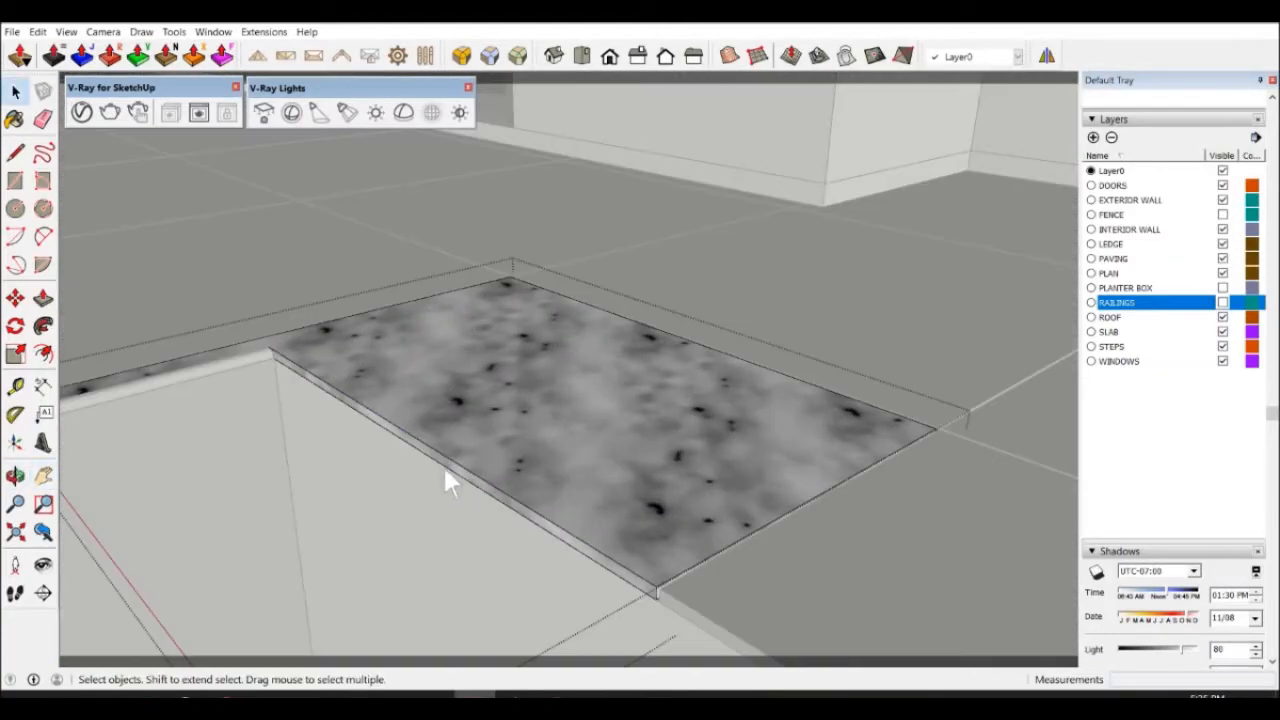
key(p)
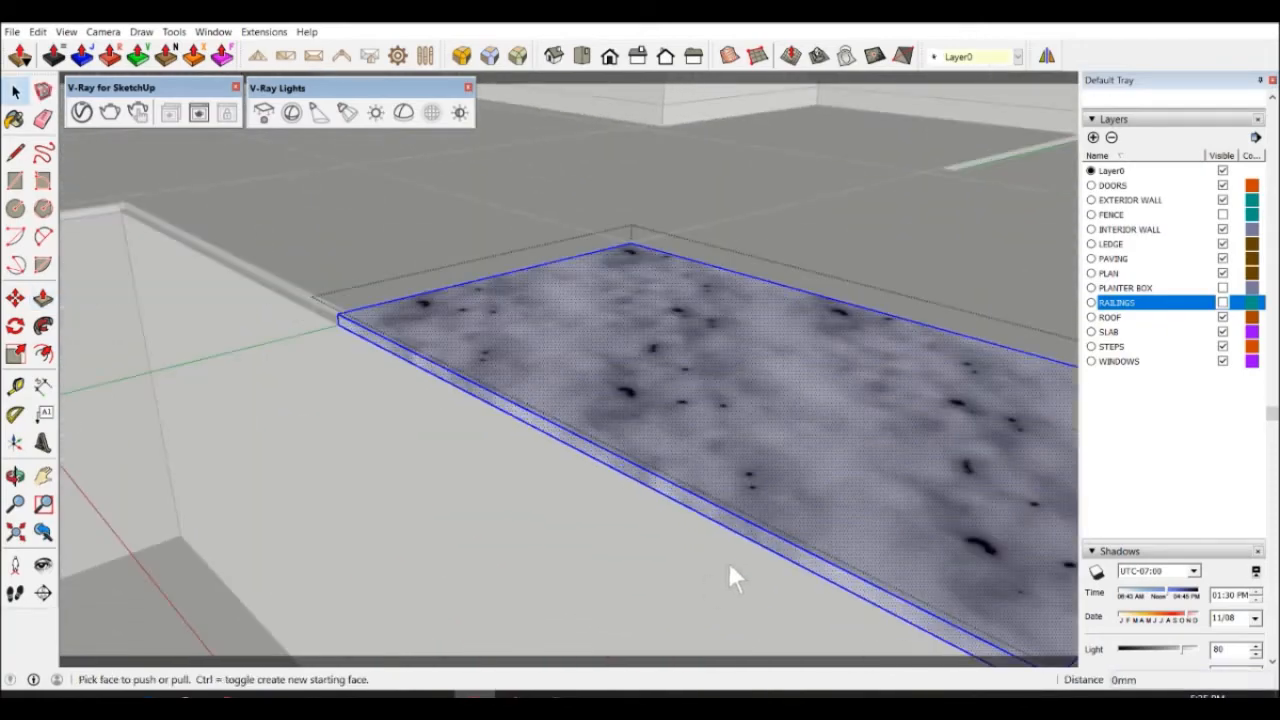
click(752, 515)
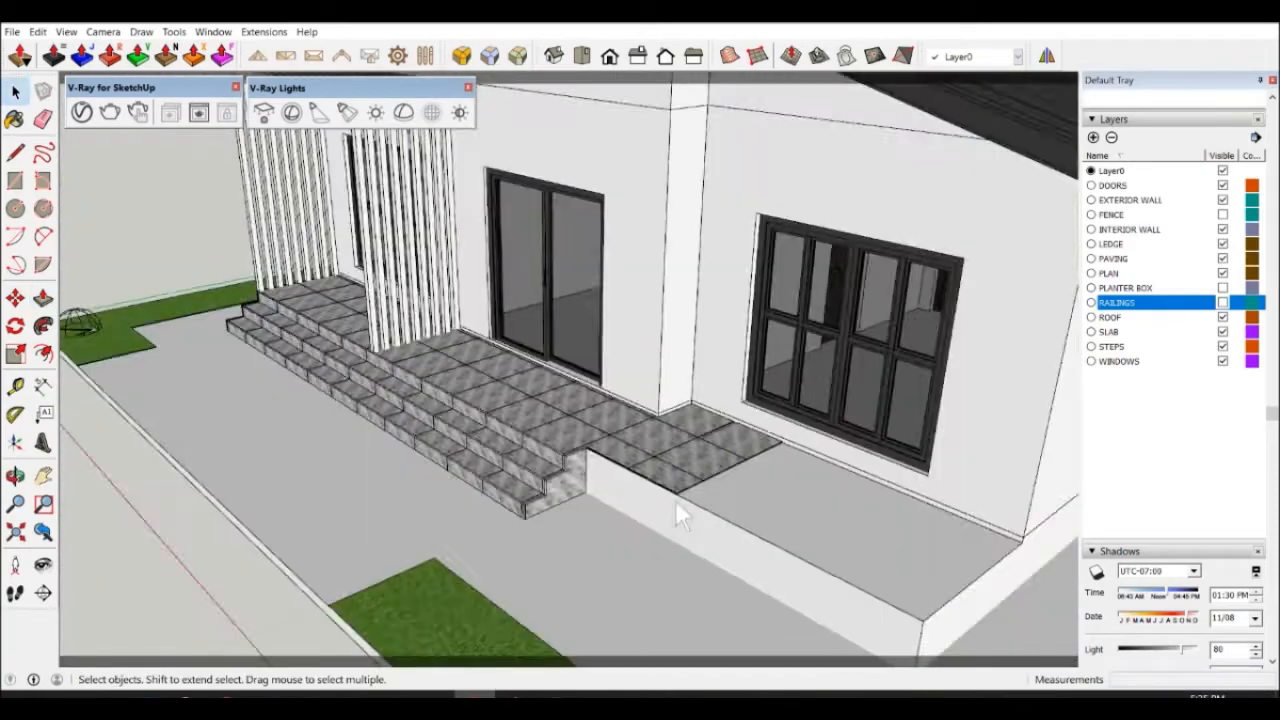
Push/Pull the notched face of the copied rear tile outward to close the gap near the recessed wall.
scroll(668, 492, up, 5)
click(653, 481)
middle_drag(653, 481, 840, 512)
scroll(840, 512, up, 4)
scroll(738, 393, up, 2)
middle_drag(620, 400, 815, 390)
scroll(808, 330, up, 5)
double_click(807, 322)
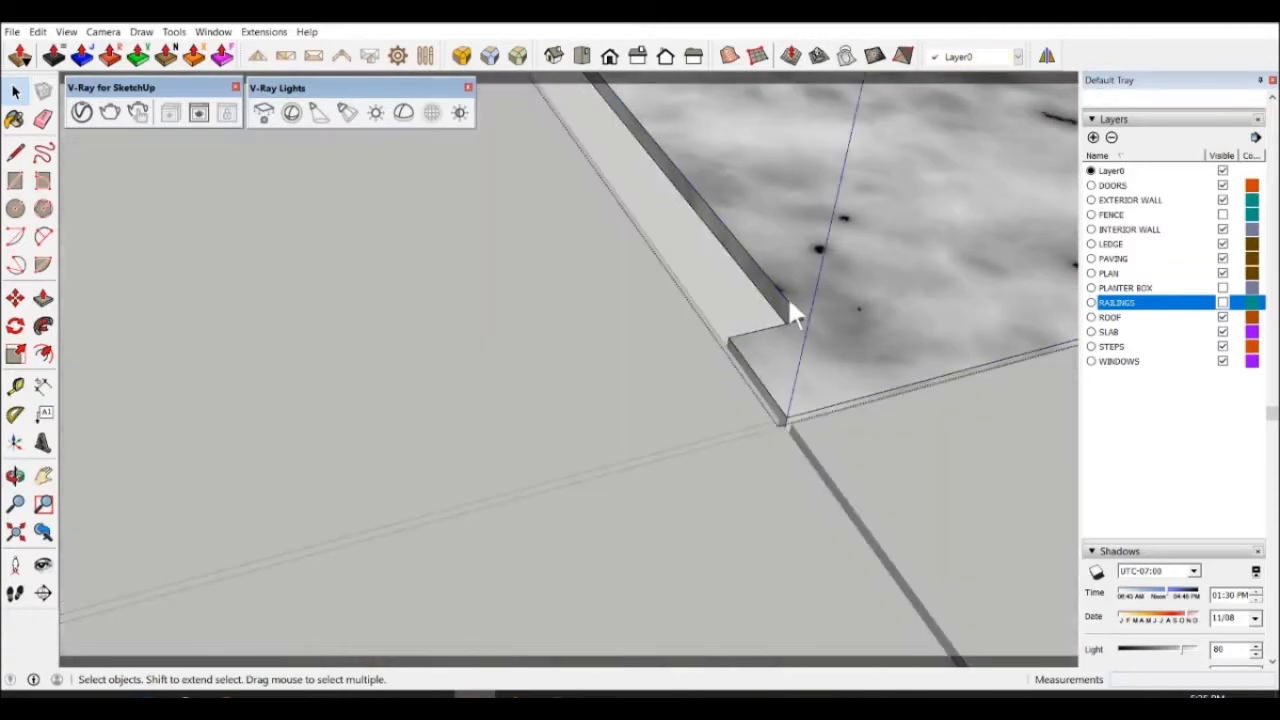
key(p)
click(786, 302)
click(732, 333)
key(space)
scroll(757, 392, down, 5)
click(370, 445)
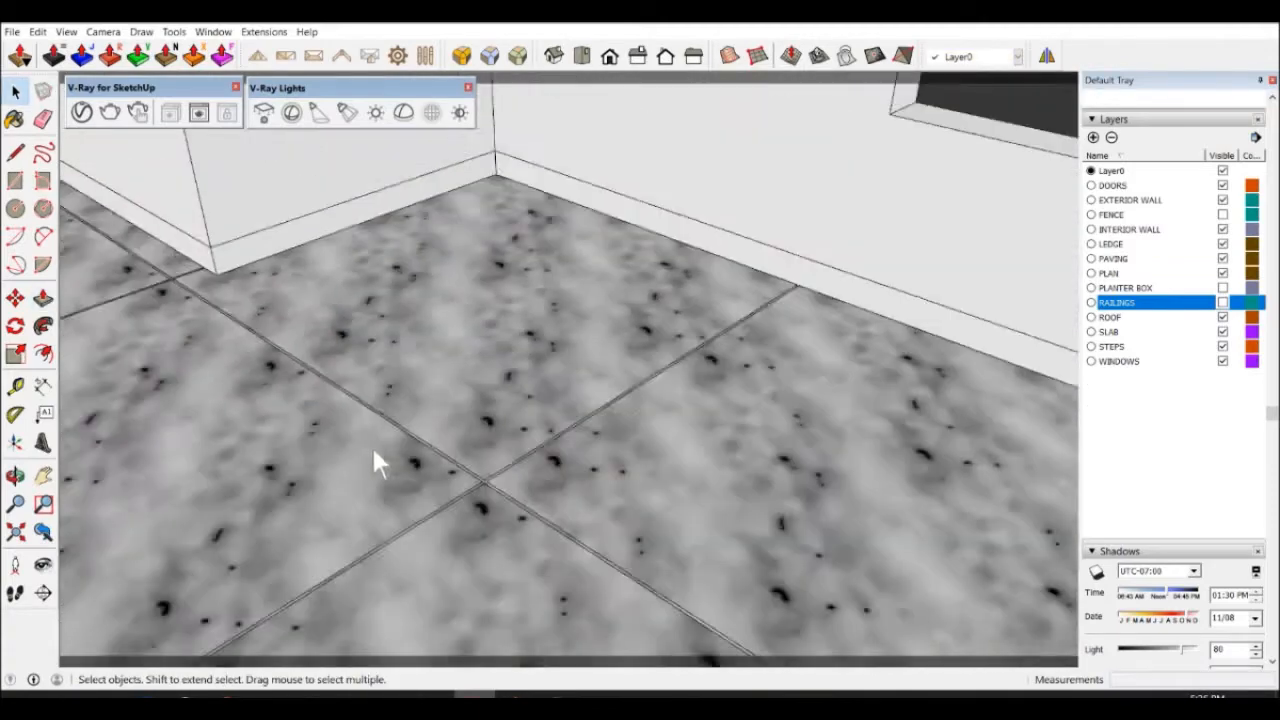
Copy the row of three landing tiles four times along the landing at 603 mm spacing.
scroll(372, 450, down, 6)
middle_drag(396, 492, 370, 525)
double_click(412, 500)
click(504, 546)
click(376, 538)
shift+click(418, 510)
shift+click(472, 464)
key(m)
key(ctrl)
click(522, 521)
text(603)
key(Return)
key(ctrl)
click(567, 539)
text(603)
key(Return)
key(ctrl)
click(780, 342)
text(603)
key(Return)
key(ctrl)
click(809, 346)
text(603)
key(Return)
scroll(868, 340, down, 3)
Push the overhanging end face of the last row's front tile back about 84 mm to the landing's end.
middle_drag(868, 338, 709, 270)
scroll(690, 455, up, 5)
key(space)
middle_drag(697, 470, 701, 430)
triple_click(701, 426)
key(p)
click(669, 434)
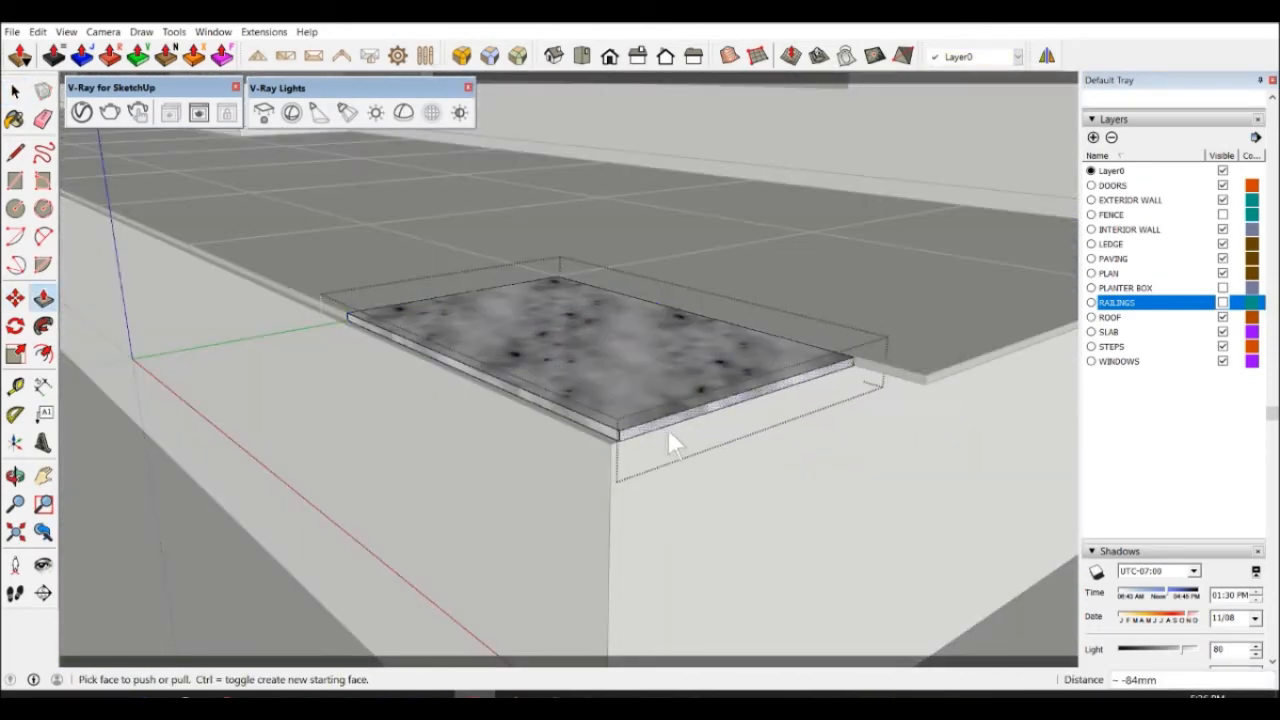
Push the end face of the last row's middle tile back in line with the trimmed front tile.
scroll(898, 429, down, 5)
middle_drag(898, 429, 843, 430)
key(space)
triple_click(828, 414)
scroll(873, 440, up, 5)
key(p)
click(848, 406)
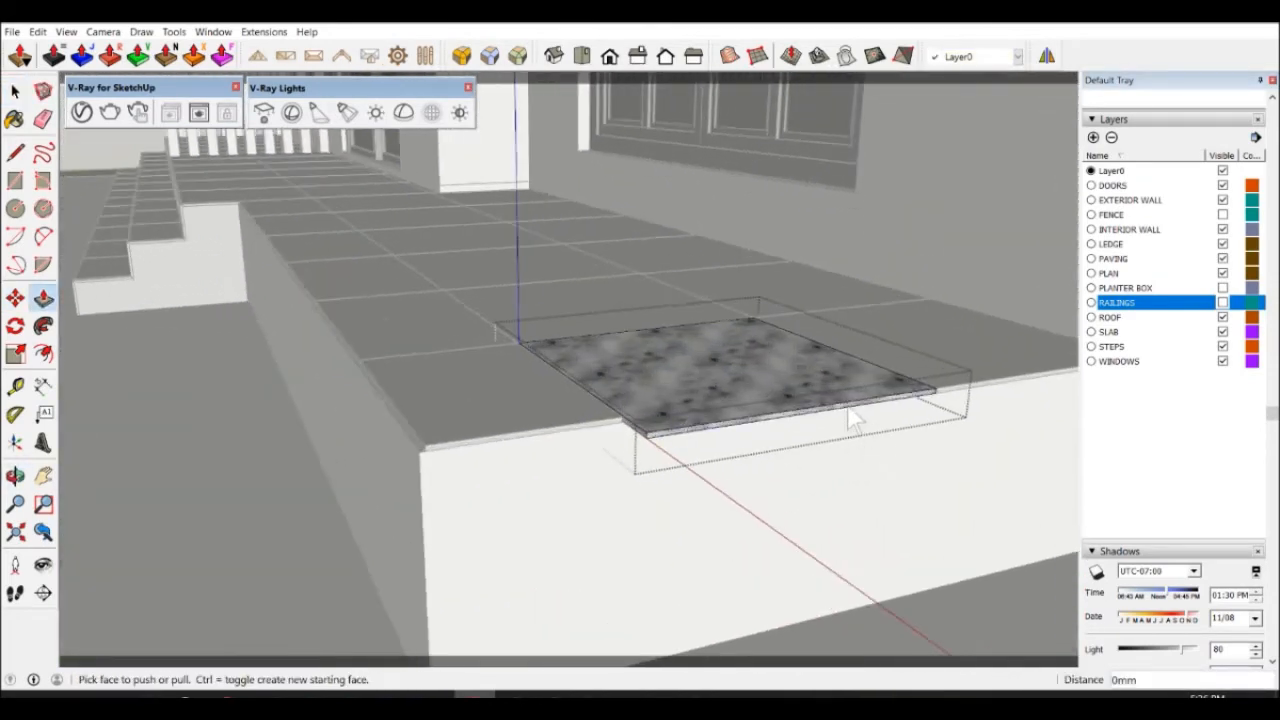
click(624, 421)
Push the end face of the last row's rear tile back in line with the trimmed middle tile.
key(space)
triple_click(960, 371)
key(p)
click(963, 387)
key(p)
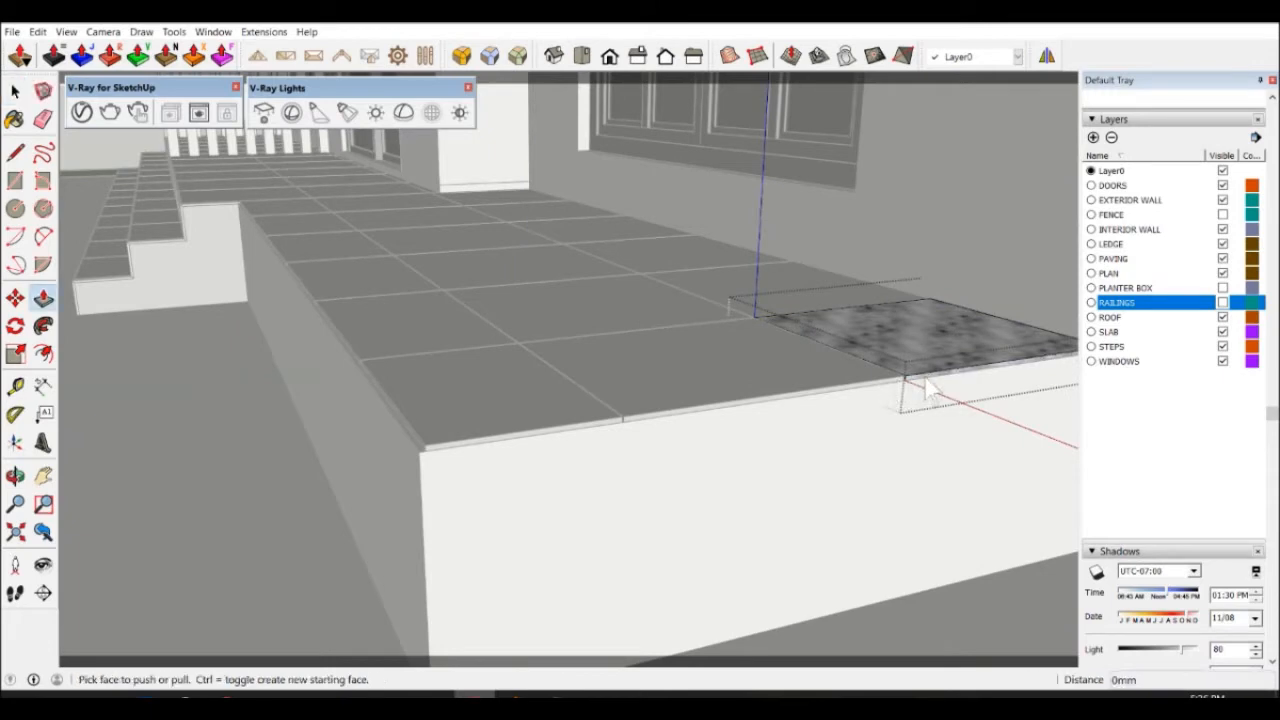
click(915, 388)
click(922, 382)
Readjust the end face of the last row's middle tile at the landing's end with Push/Pull.
key(space)
scroll(790, 378, up, 4)
triple_click(740, 415)
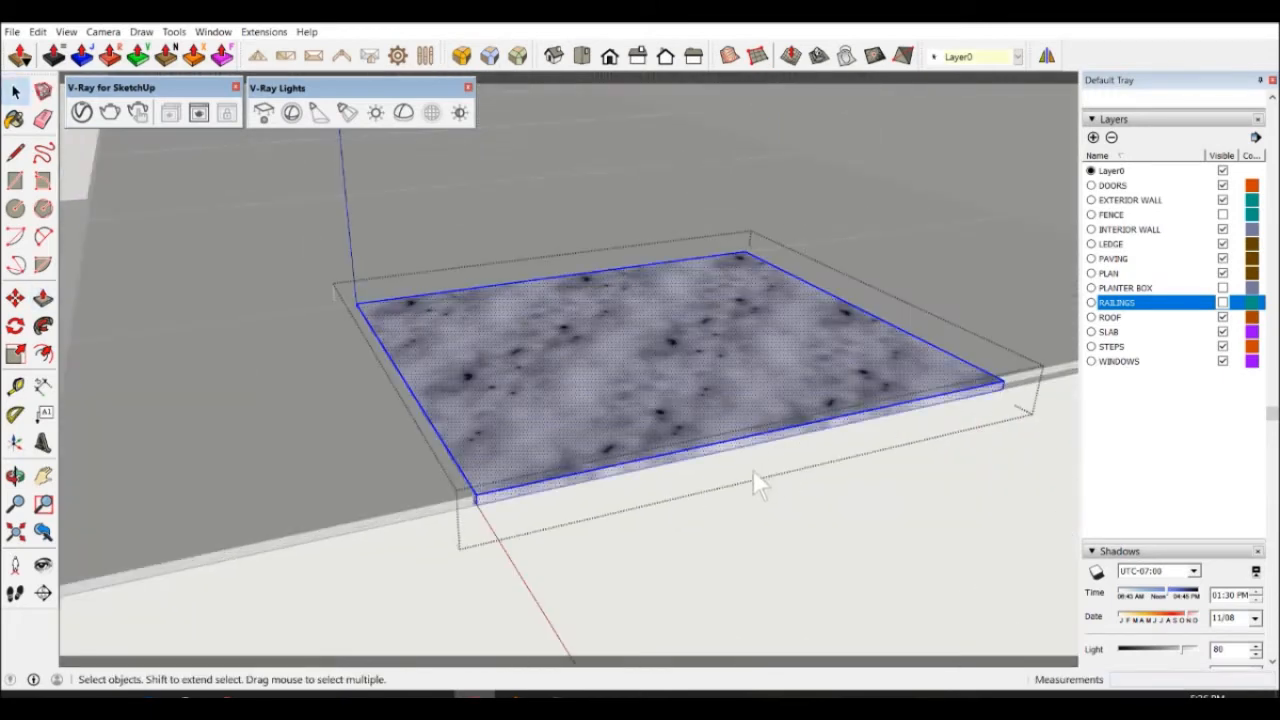
key(p)
click(722, 447)
click(672, 560)
key(space)
Adjust the outer side faces of the remaining front-row tiles along the landing's side edge with Push/Pull.
scroll(640, 550, down, 6)
triple_click(498, 527)
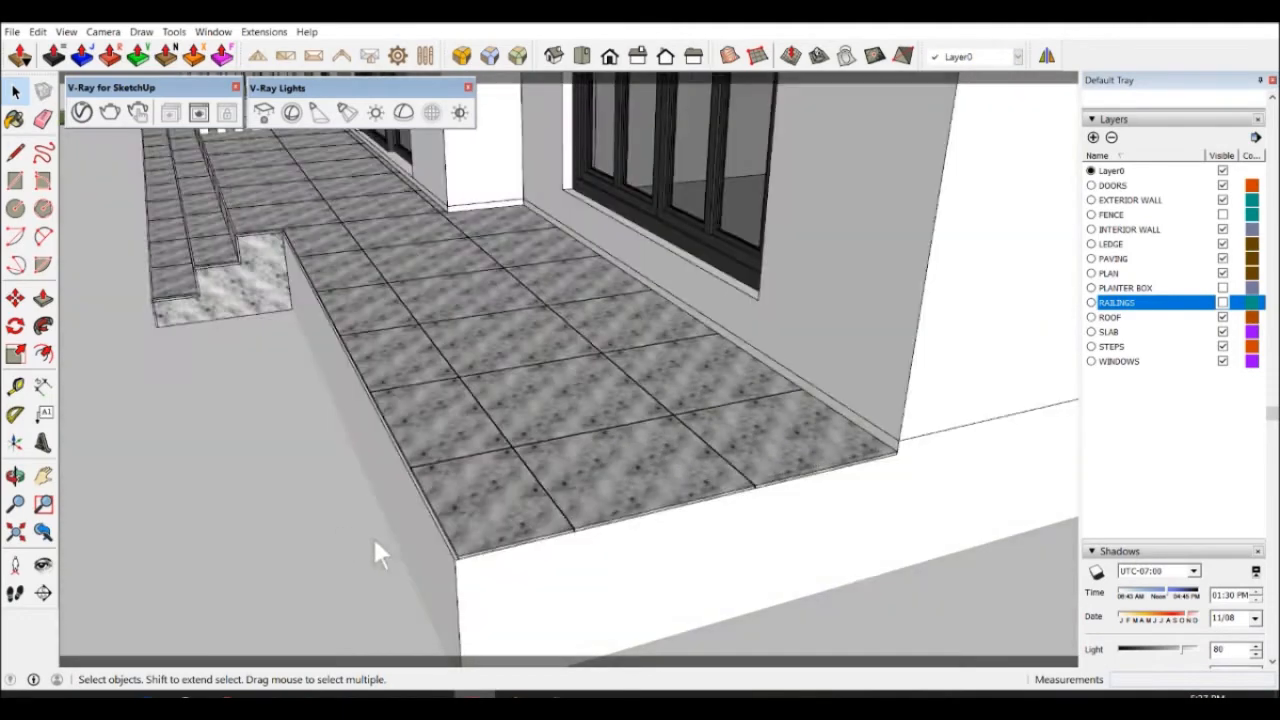
middle_drag(372, 550, 777, 553)
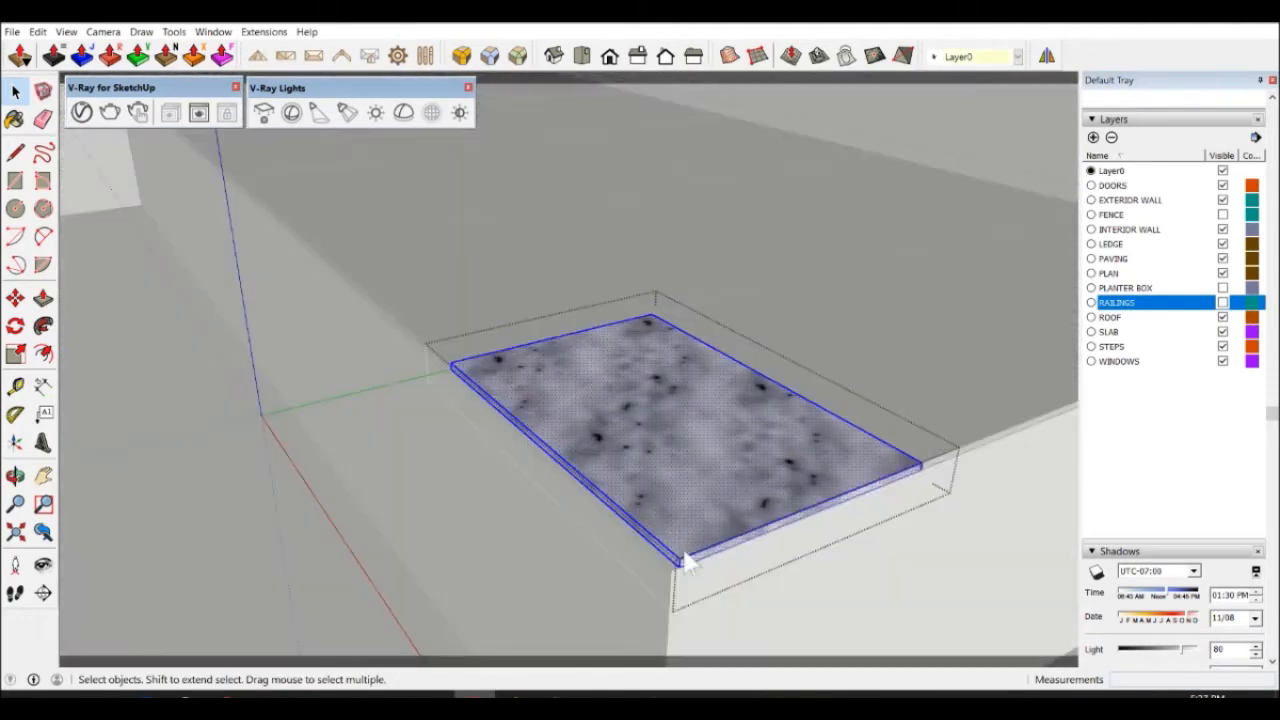
key(p)
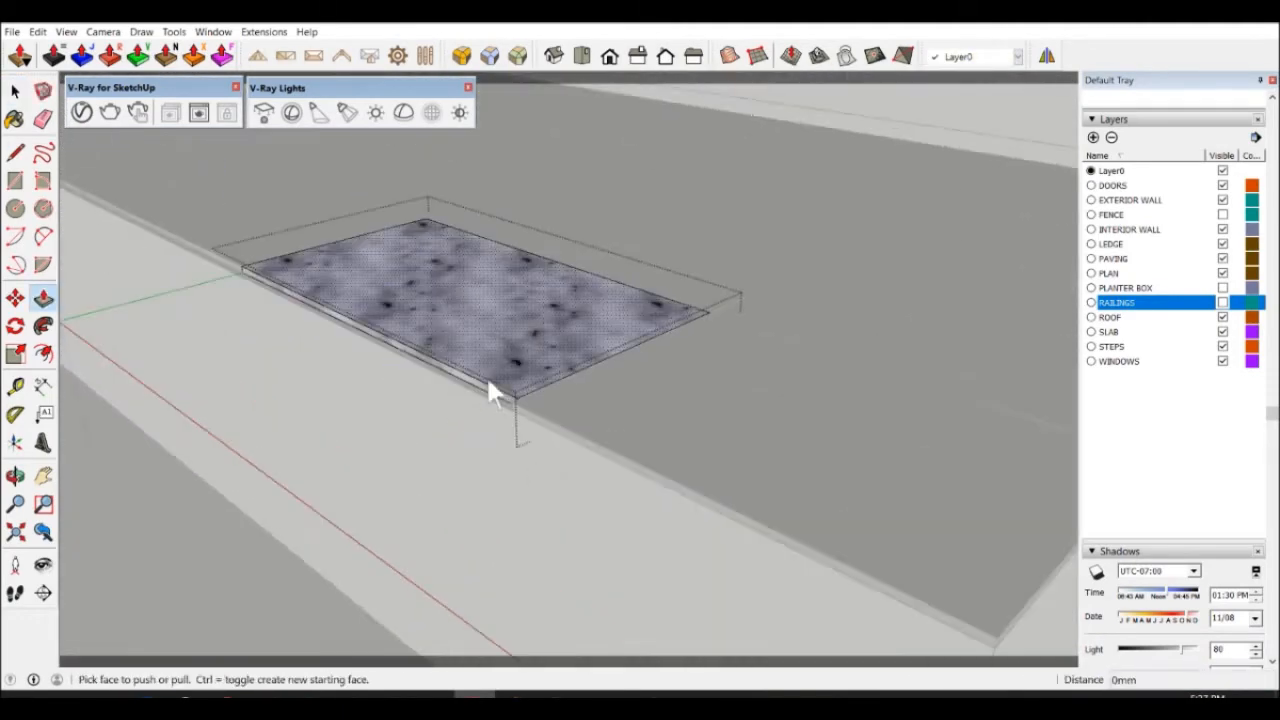
click(486, 375)
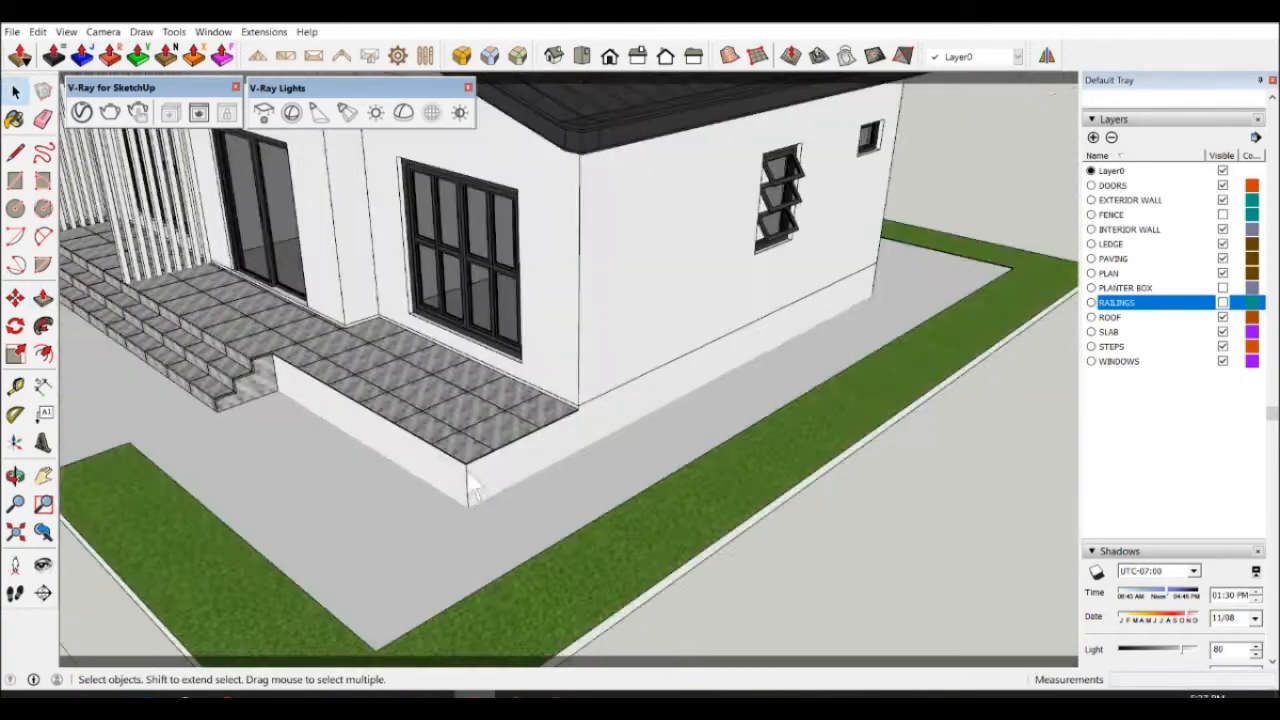
Draw a rectangle on the landing's side wall beneath the first tile beside the steps and extrude it 10 mm.
scroll(279, 449, up, 6)
middle_drag(279, 440, 271, 390)
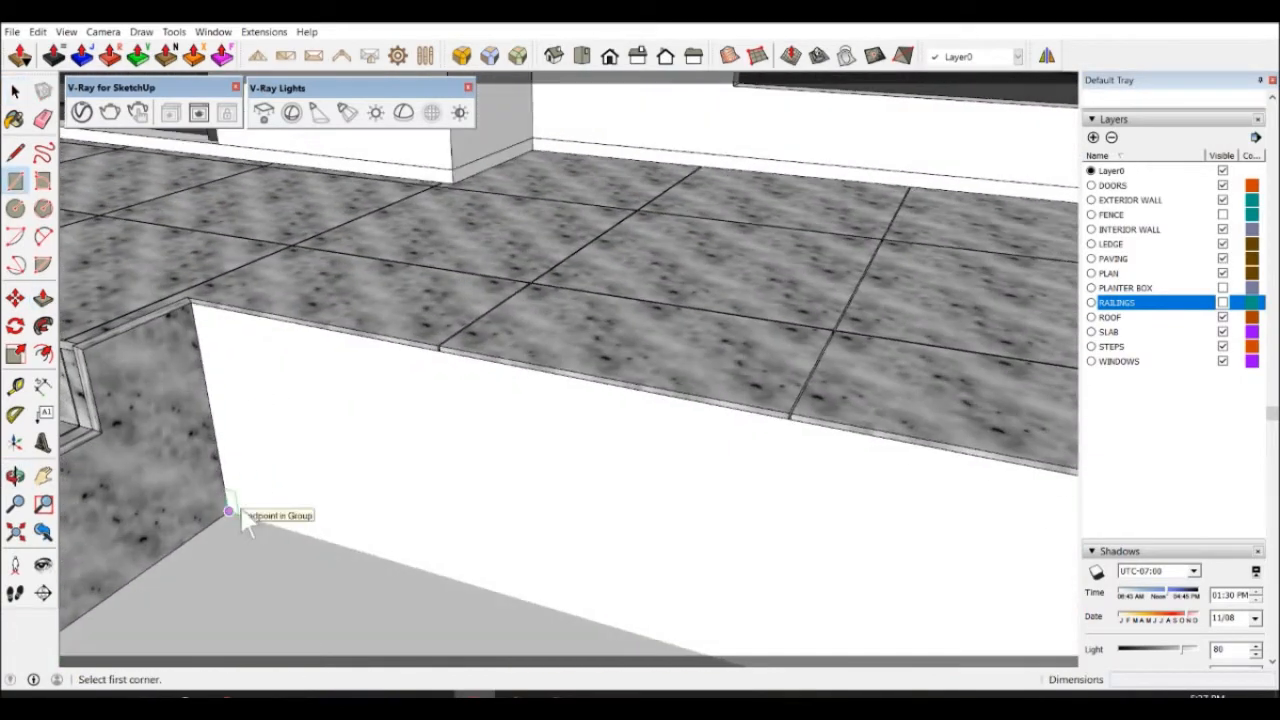
click(229, 514)
scroll(440, 354, up, 4)
click(443, 340)
key(p)
click(420, 391)
text(10)
key(Return)
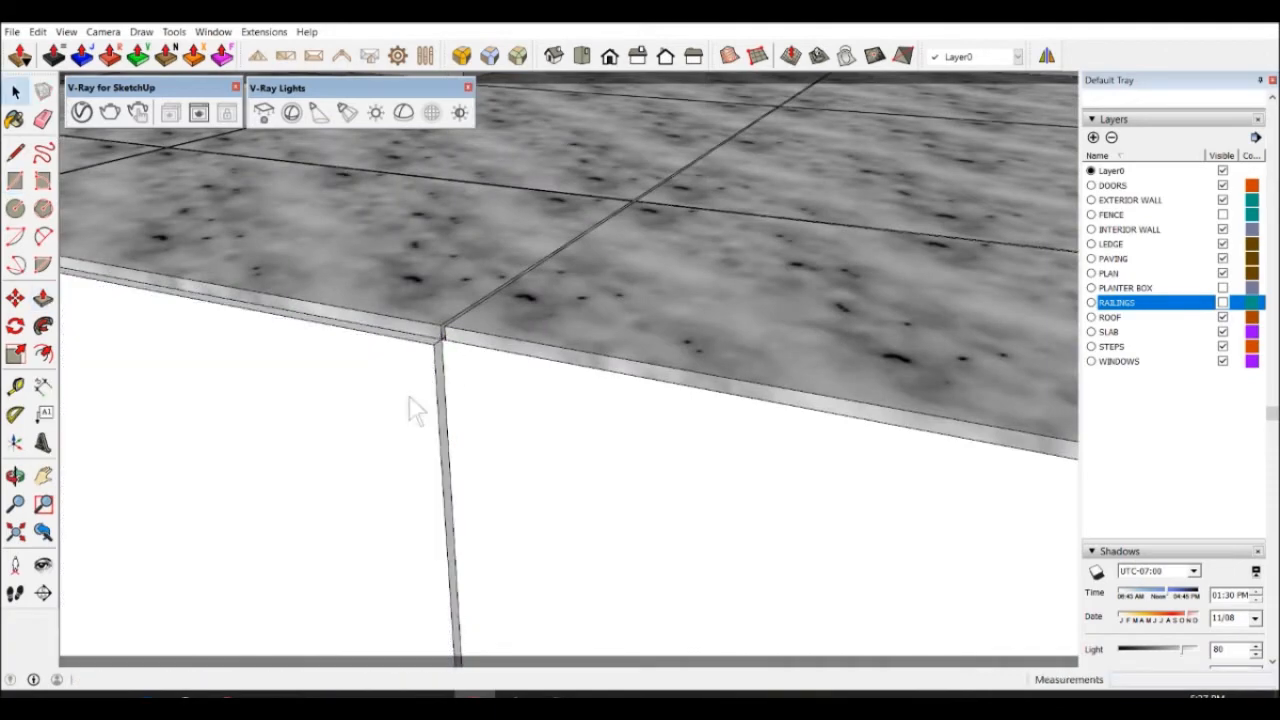
Make the side-wall facing panel a group and paint it with the Porcelain_B01_White material.
key(space)
triple_click(412, 400)
right_click(418, 396)
click(458, 203)
scroll(1180, 400, up, 4)
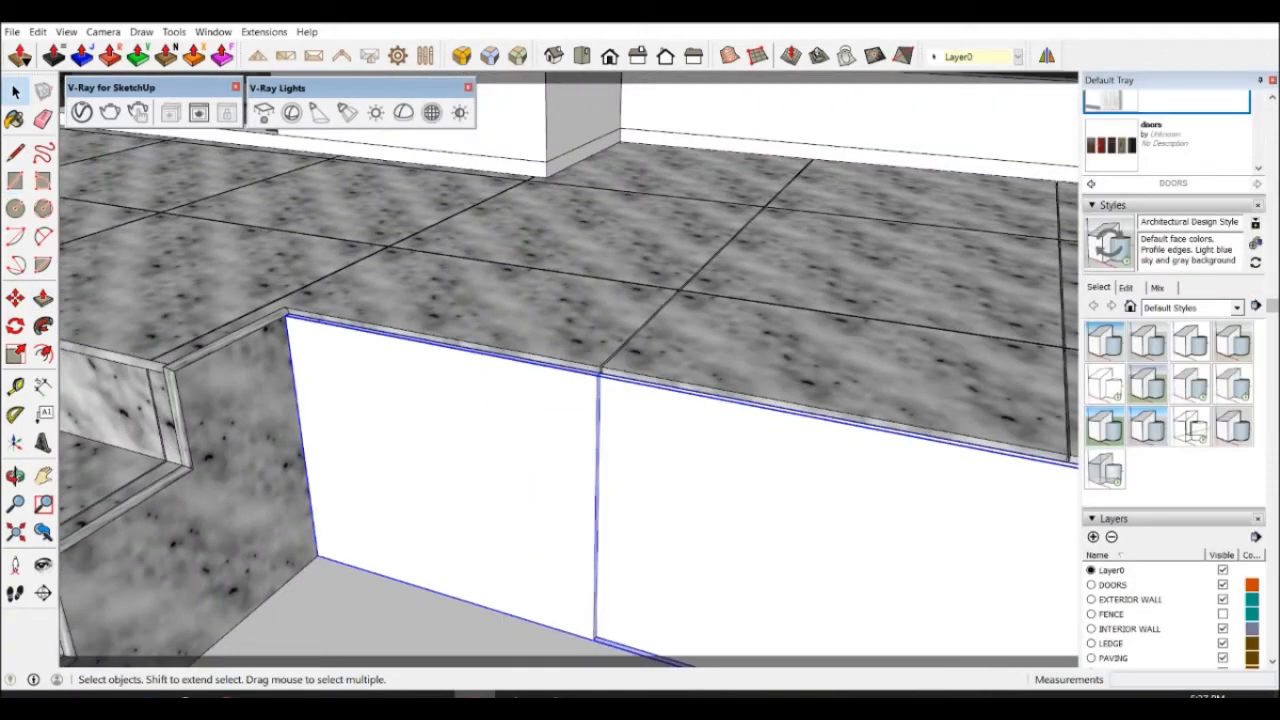
key(b)
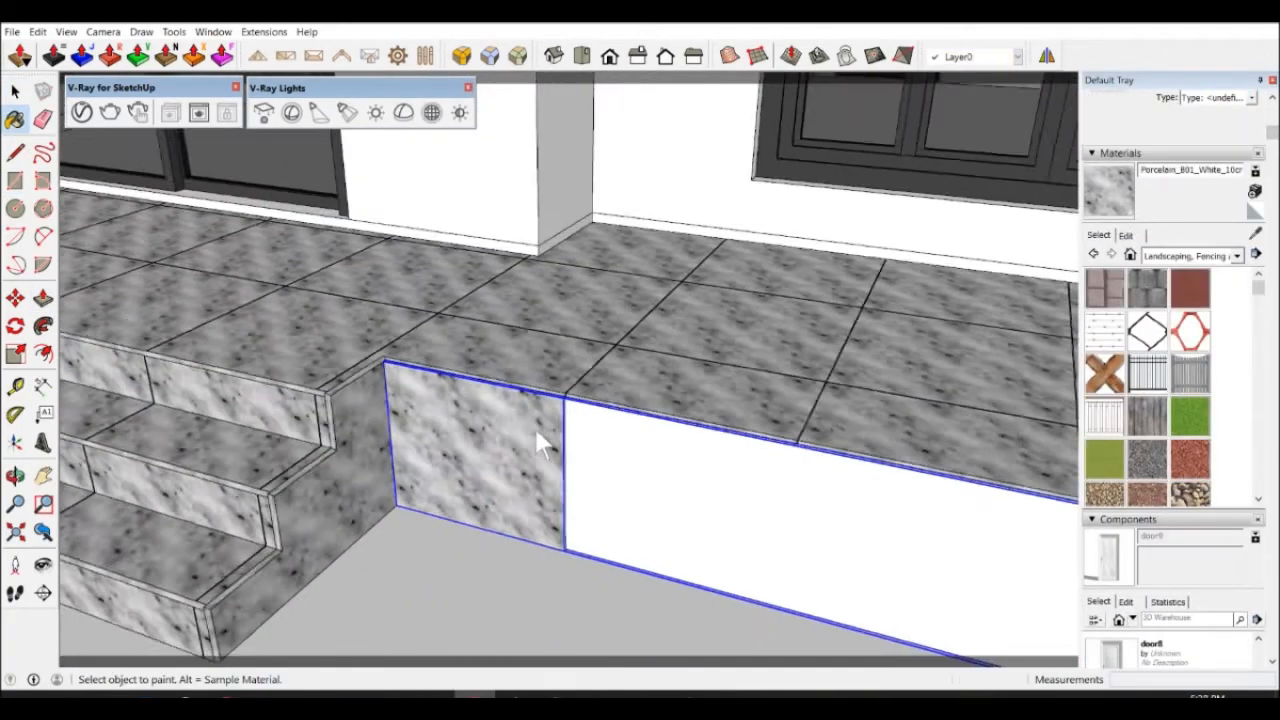
scroll(590, 480, down, 5)
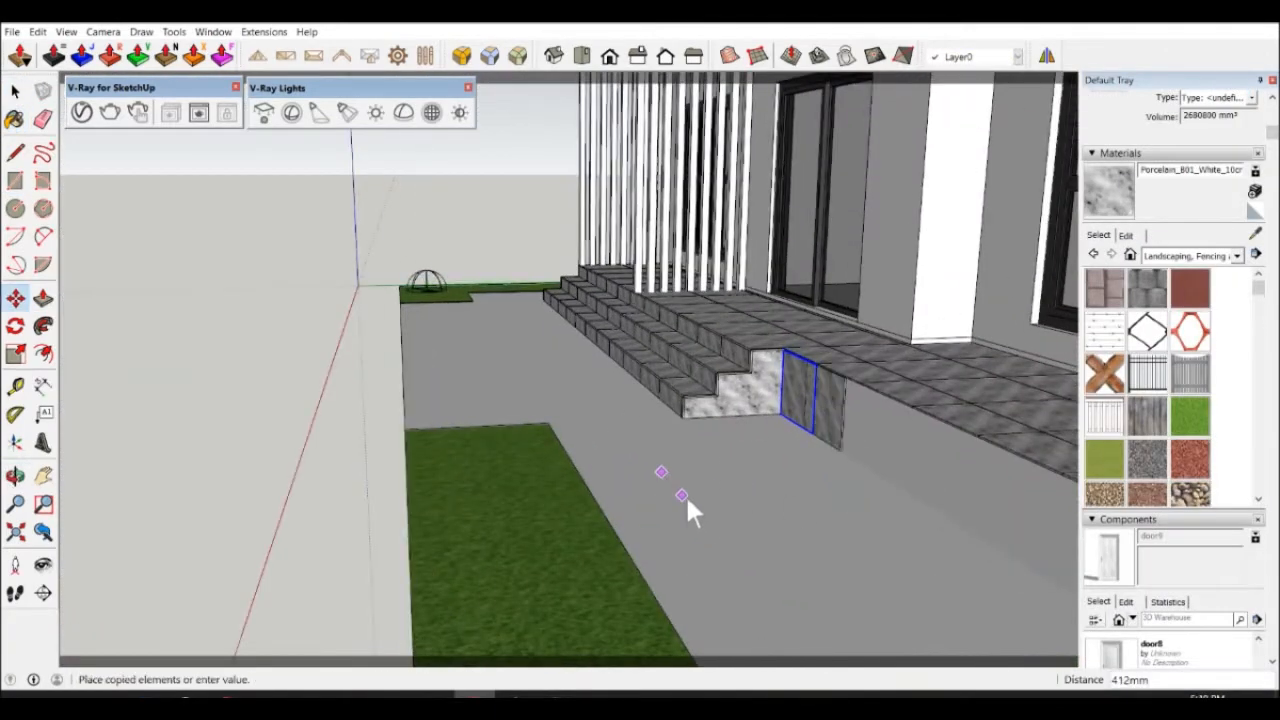
Try to copy the porcelain facing panel along the landing's side wall at 602 mm spacing.
text(602)
key(Return)
key(ctrl)
click(686, 496)
text(602)
key(Return)
scroll(751, 567, down, 2)
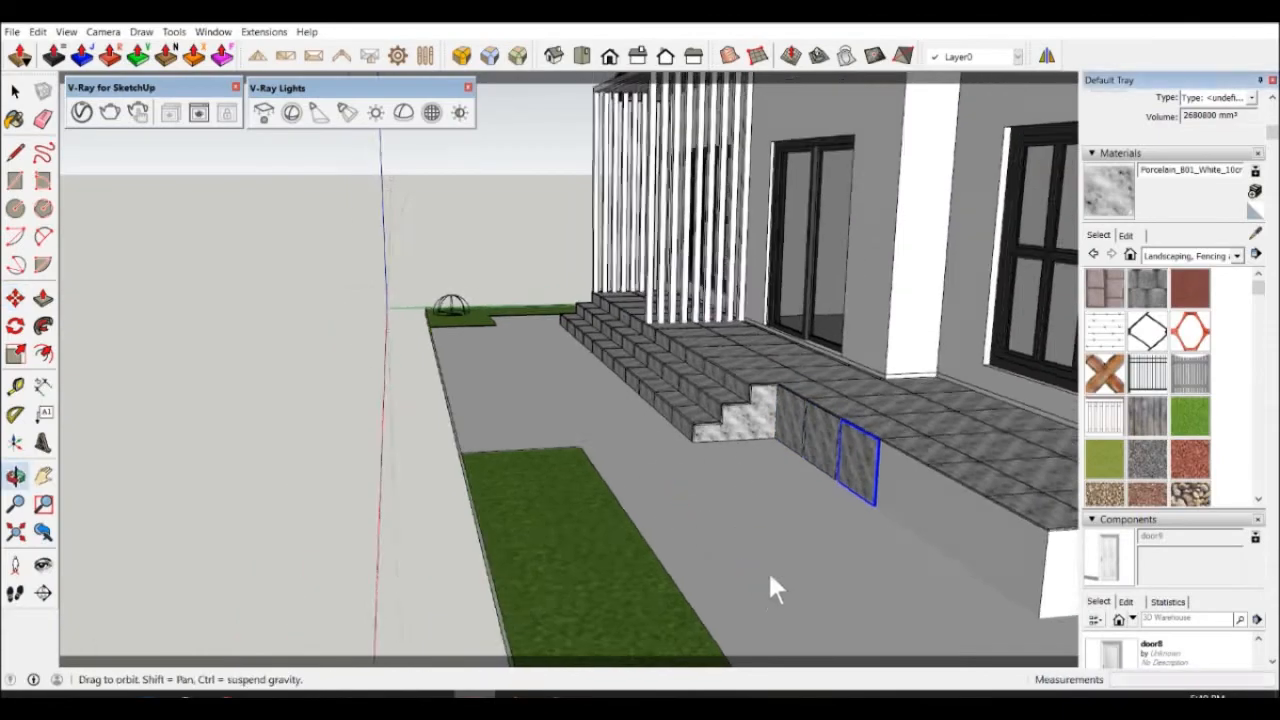
middle_drag(753, 569, 820, 388)
scroll(825, 414, up, 4)
scroll(828, 455, down, 3)
key(ctrl+z)
key(ctrl+z)
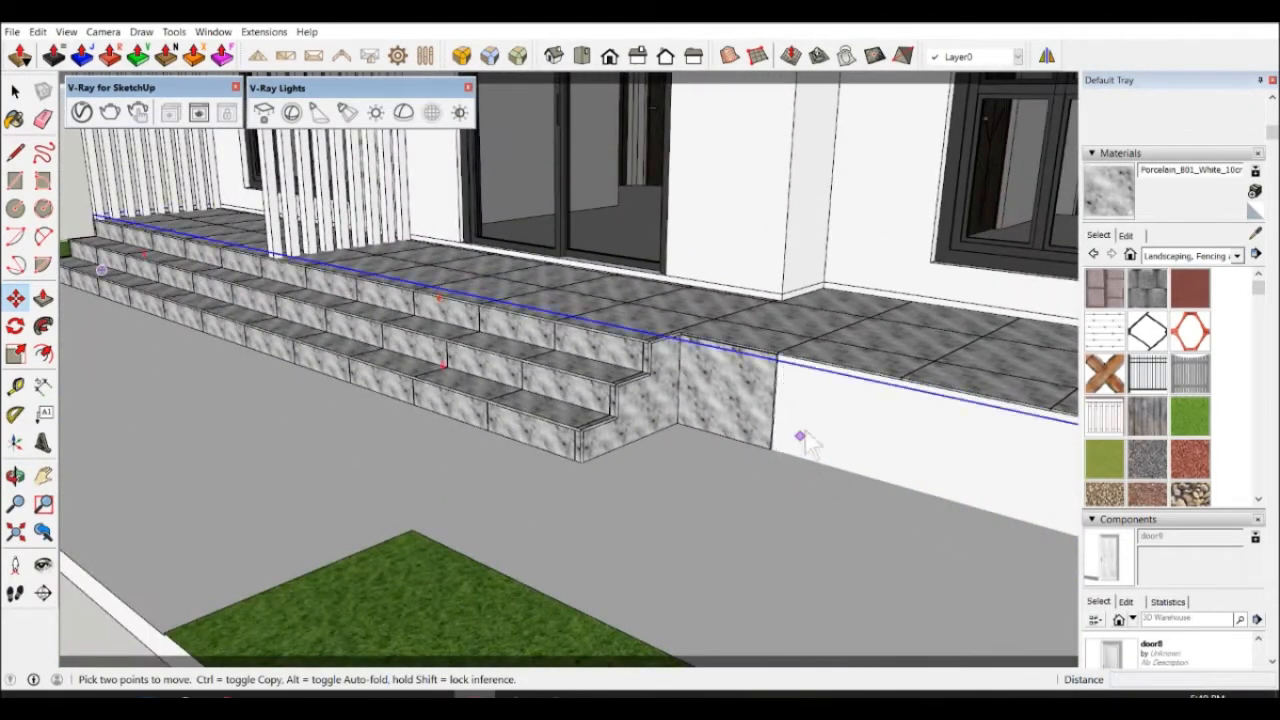
Draw a 600 by 490 mm rectangle on the side wall beneath the second tile and extrude it 10 mm.
scroll(828, 462, up, 8)
key(r)
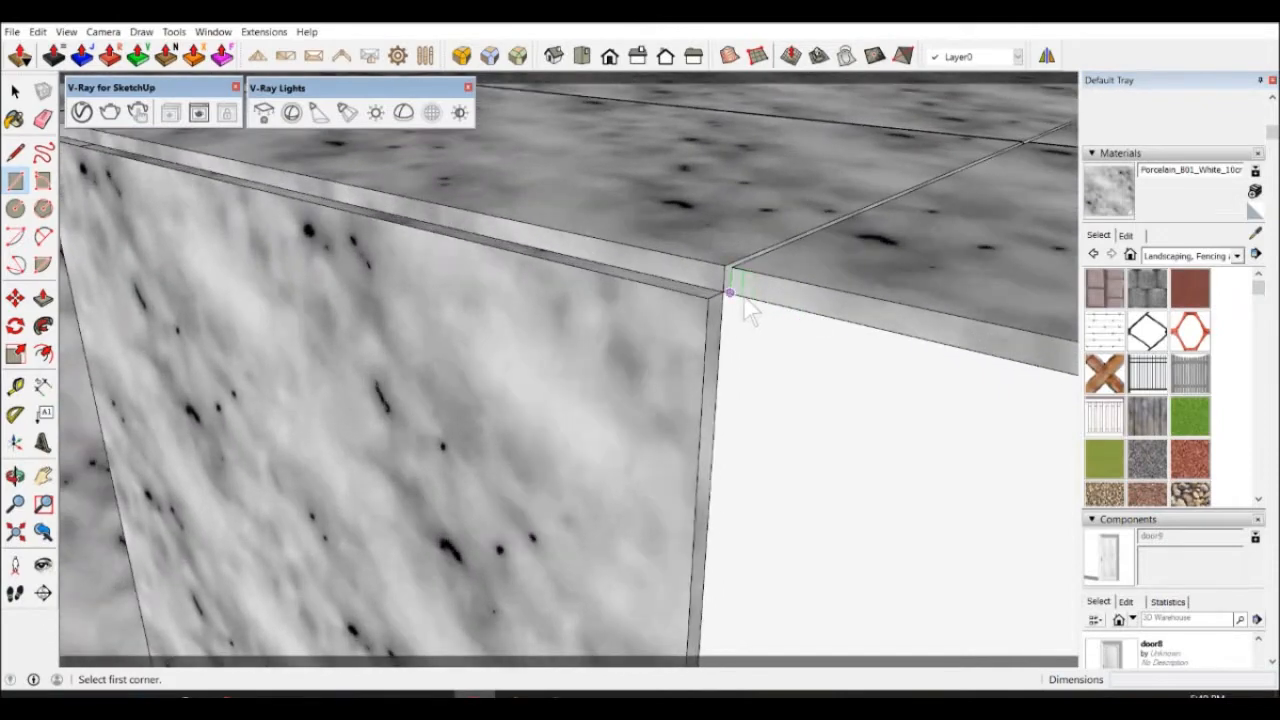
click(745, 301)
scroll(803, 360, down, 3)
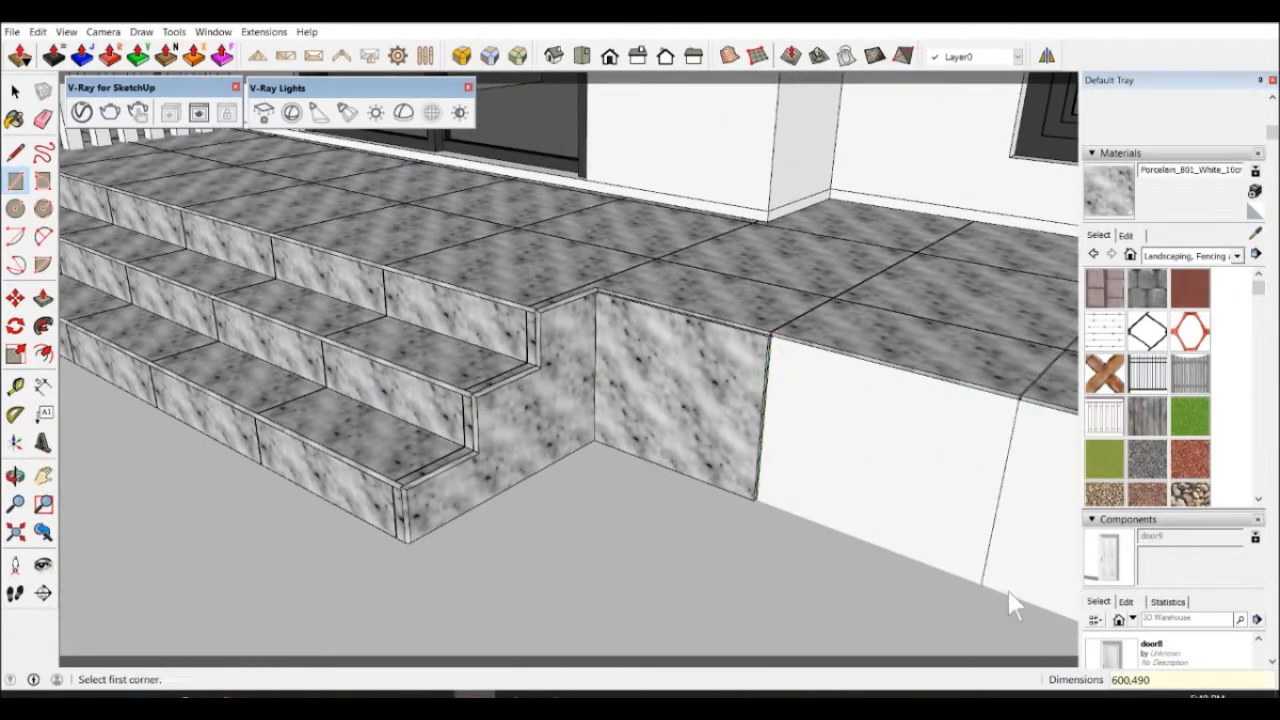
key(p)
click(938, 484)
text(10)
key(Return)
Make the second side-wall panel a group and paint it with the Porcelain_B01_White material.
key(space)
triple_click(930, 492)
right_click(924, 494)
click(965, 297)
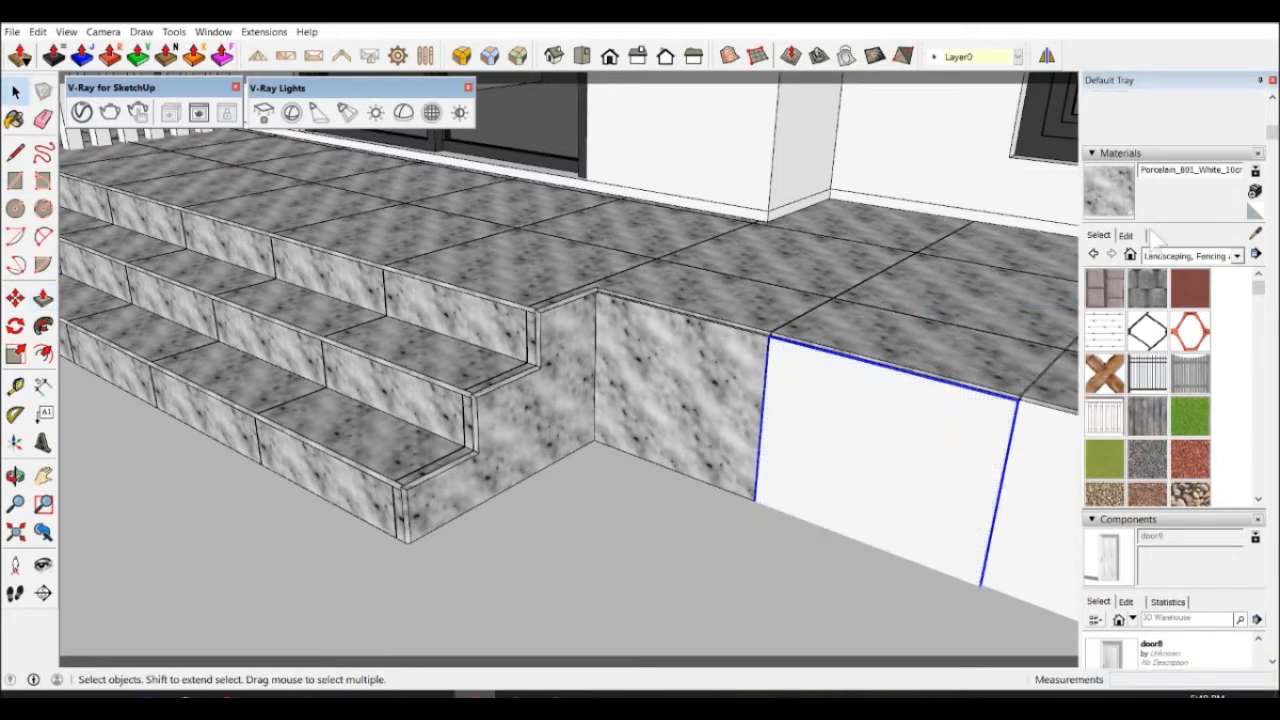
key(b)
click(905, 523)
Copy the second panel repeatedly along the side wall at 603 mm spacing, reaching the landing's outer corner.
key(m)
scroll(671, 529, down, 2)
middle_drag(673, 533, 449, 510)
key(ctrl)
click(402, 508)
text(603)
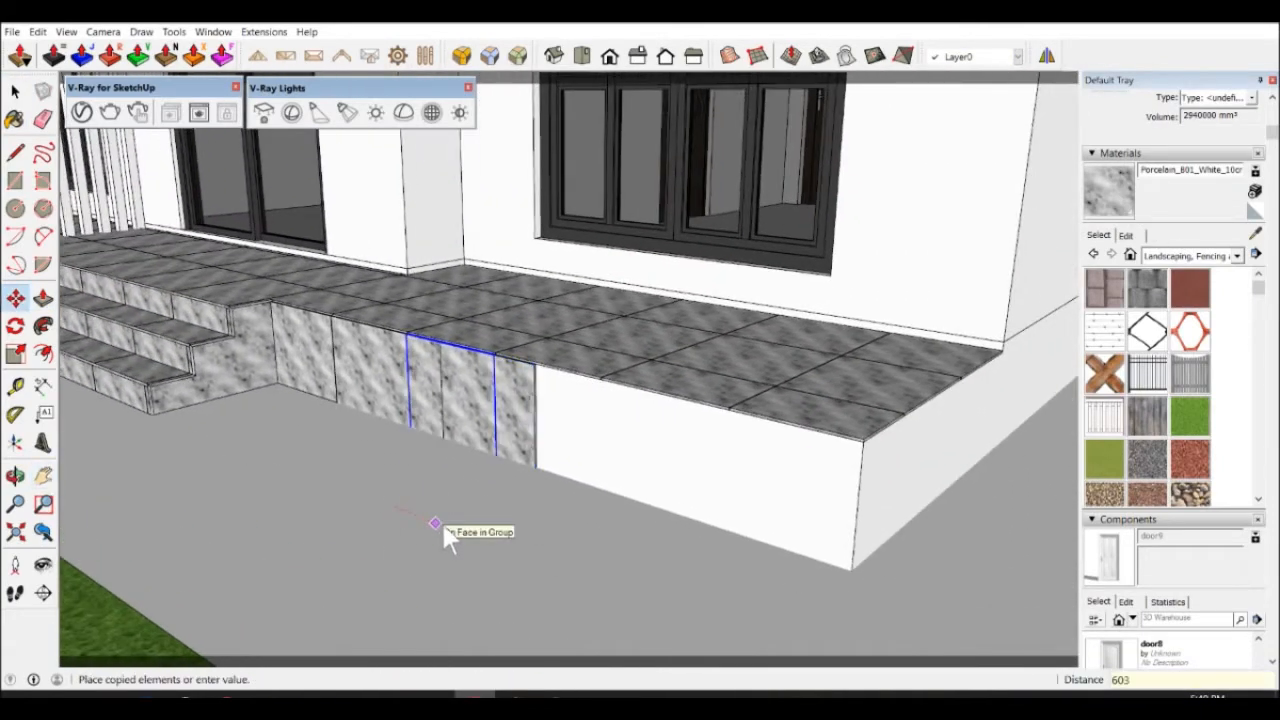
key(Return)
key(ctrl)
click(440, 522)
text(603)
key(Return)
key(ctrl)
click(473, 535)
text(603)
key(Return)
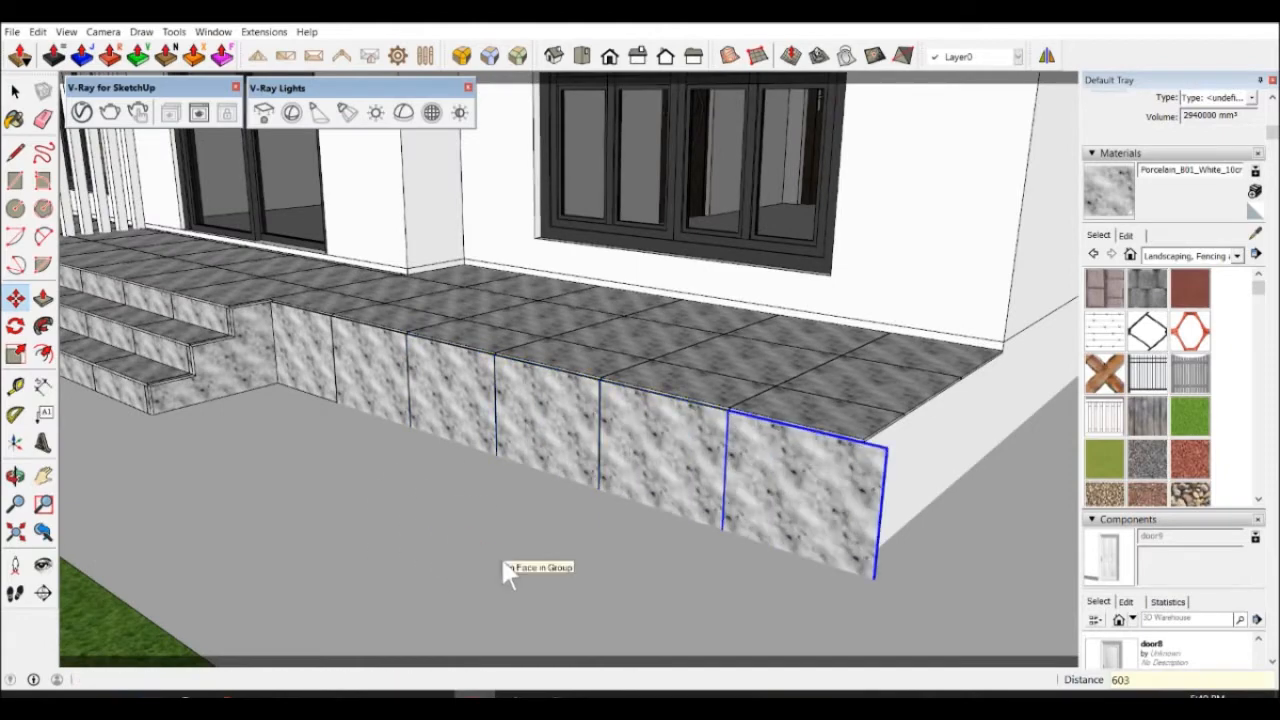
Shorten the last side-wall panel to the landing's end wall with Push/Pull.
middle_drag(503, 563, 440, 576)
scroll(382, 550, up, 4)
key(space)
double_click(380, 545)
key(p)
click(382, 504)
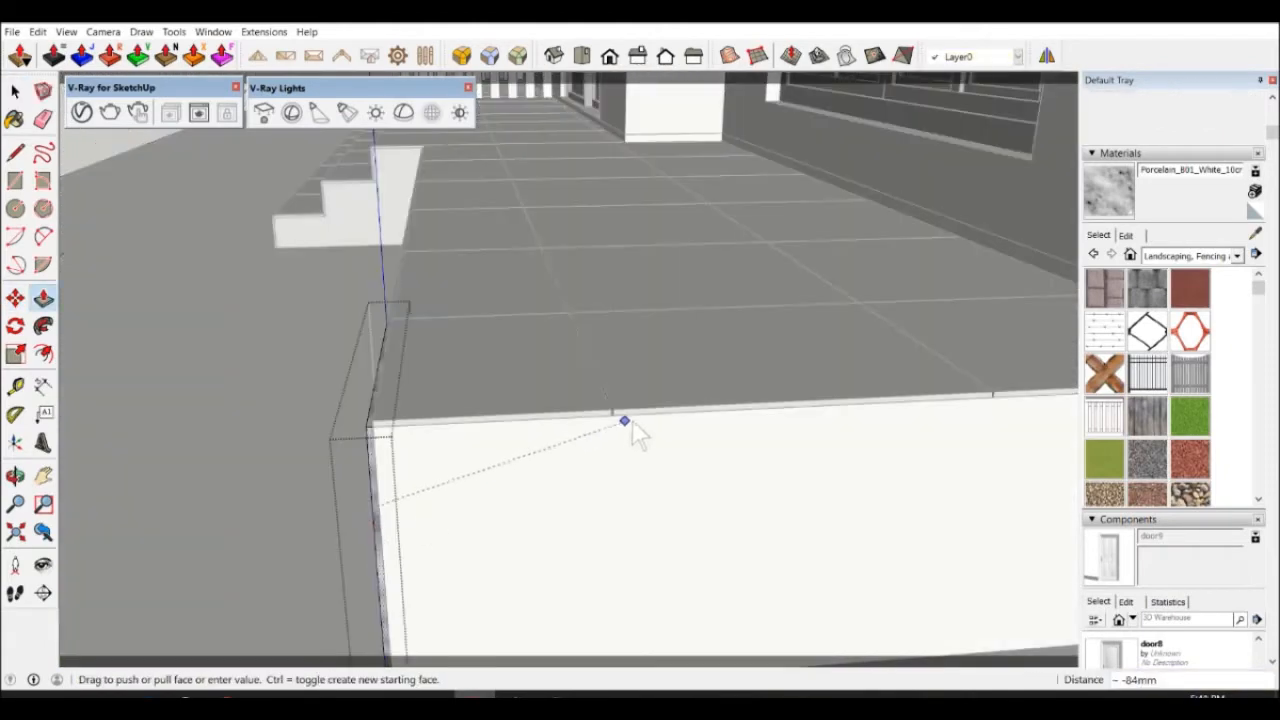
scroll(617, 415, down, 5)
key(space)
click(220, 270)
Render the porch with V-Ray and examine the tiled steps, landing and side wall in the frame buffer.
middle_drag(540, 470, 660, 560)
shift+middle_drag(660, 560, 538, 524)
scroll(587, 548, down, 3)
scroll(587, 548, up, 2)
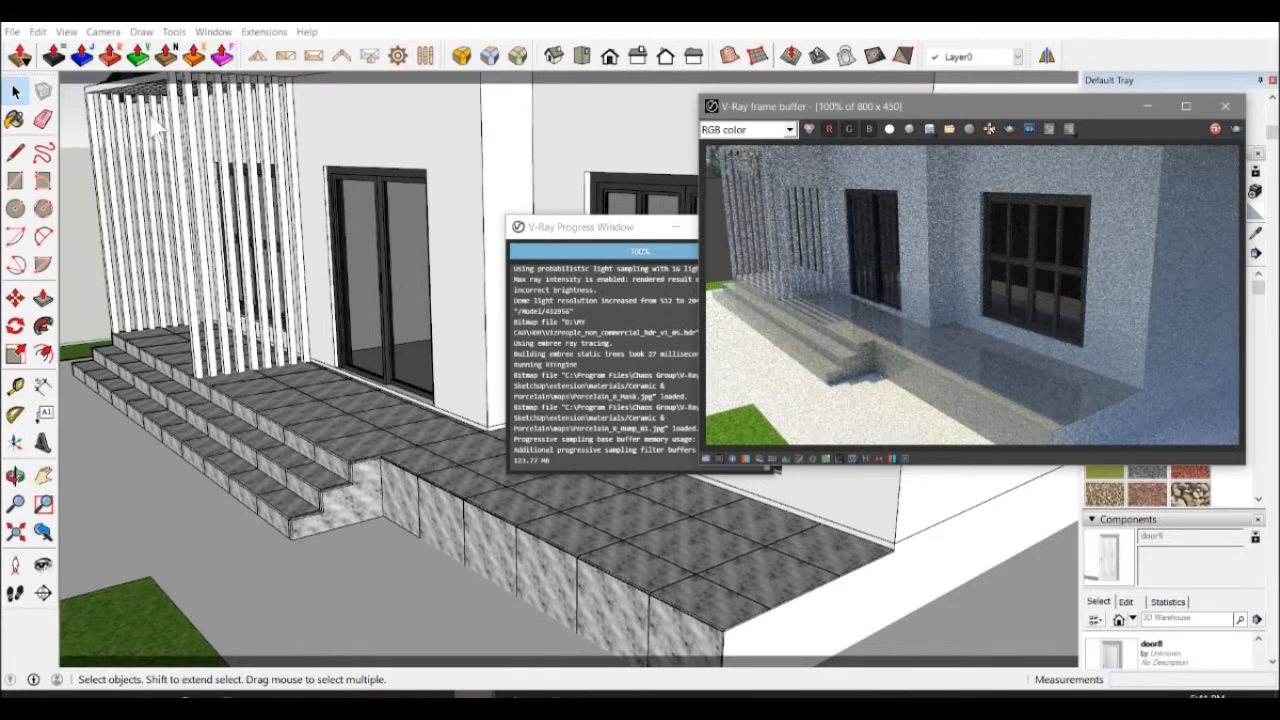
drag(640, 227, 380, 139)
scroll(1000, 322, down, 2)
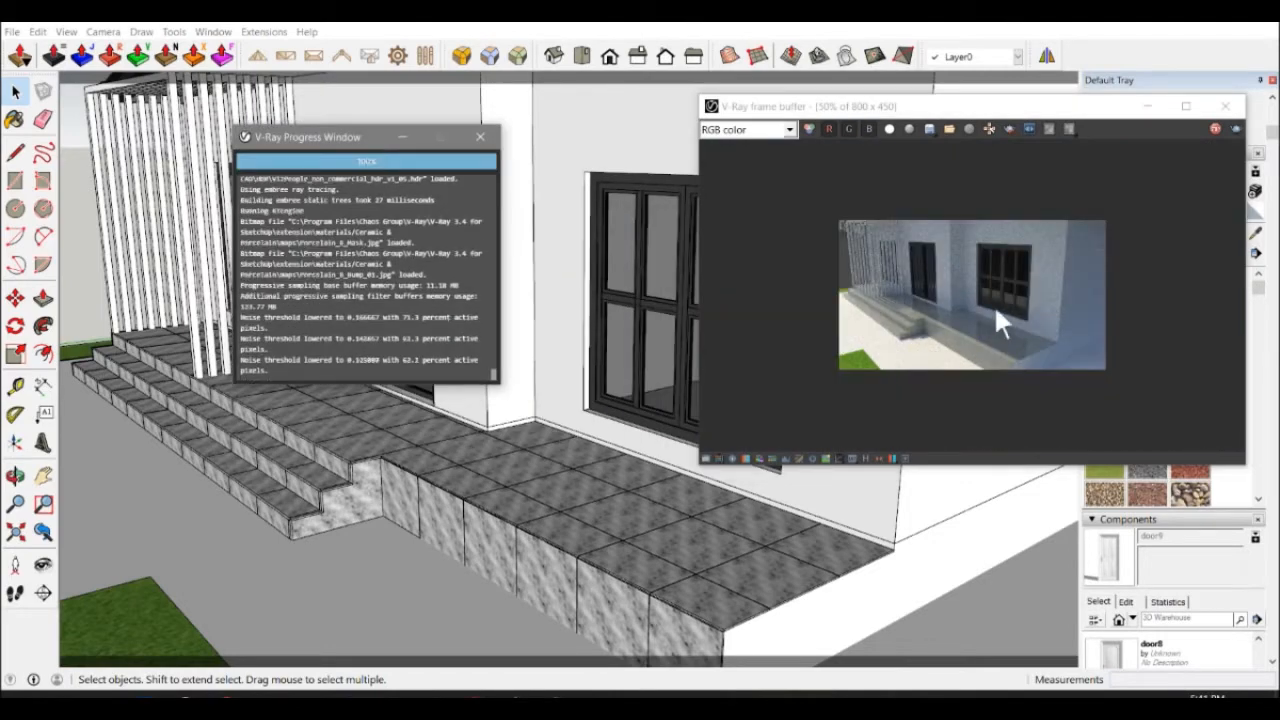
scroll(997, 314, up, 2)
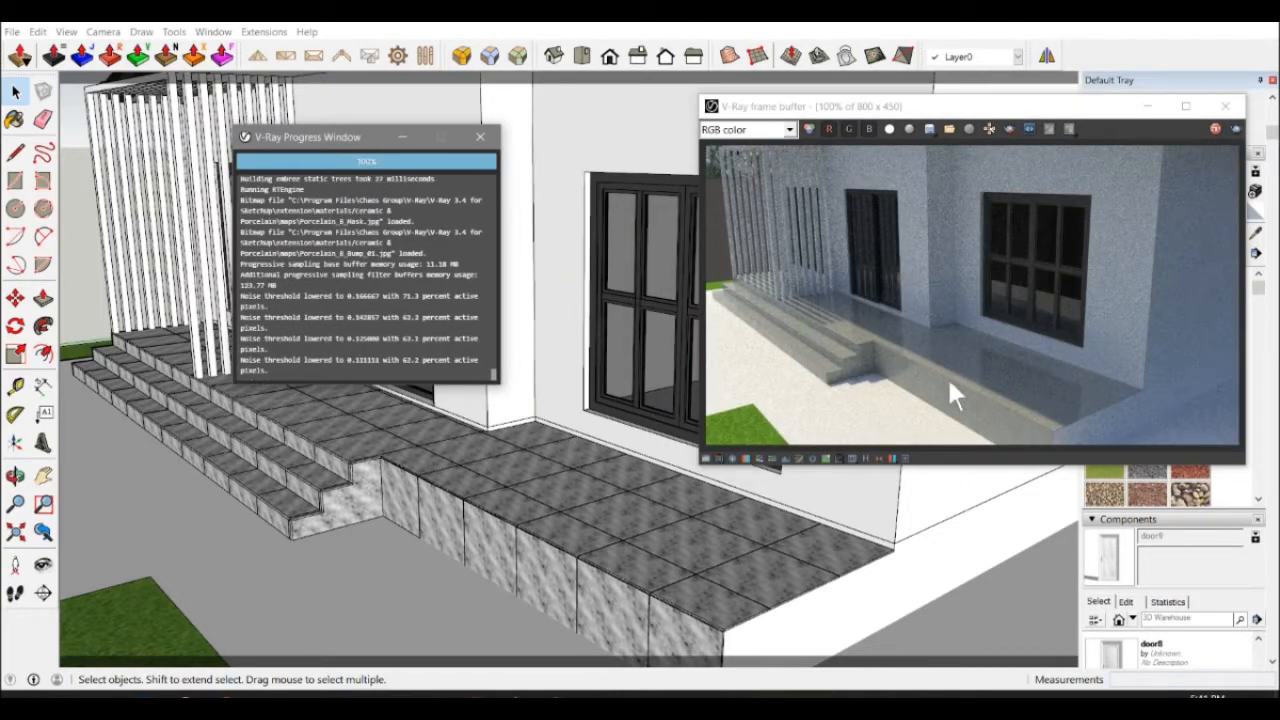
click(1215, 130)
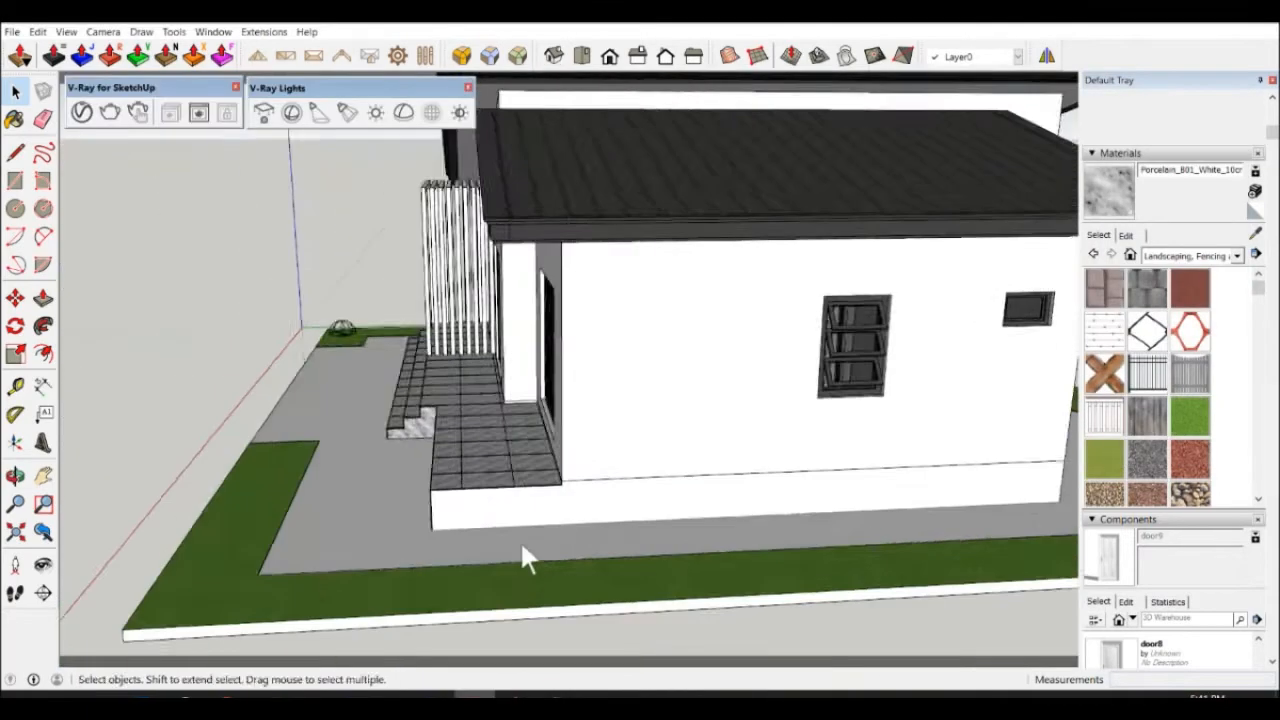
Draw a 480 by 350 mm rectangle on the landing's end wall beneath the narrow corner tile.
scroll(520, 540, up, 3)
scroll(445, 502, up, 5)
key(r)
scroll(434, 392, up, 1)
click(404, 327)
scroll(523, 460, down, 3)
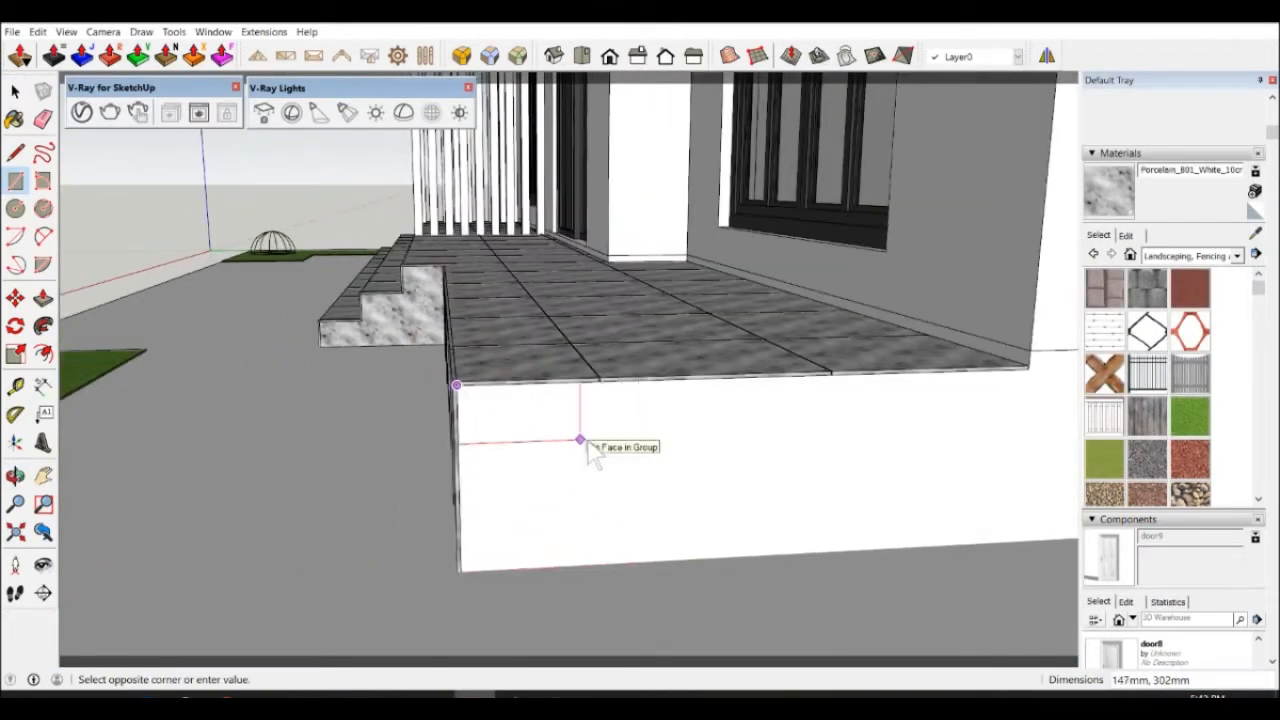
scroll(480, 588, up, 2)
scroll(434, 557, down, 1)
scroll(571, 366, up, 2)
click(579, 328)
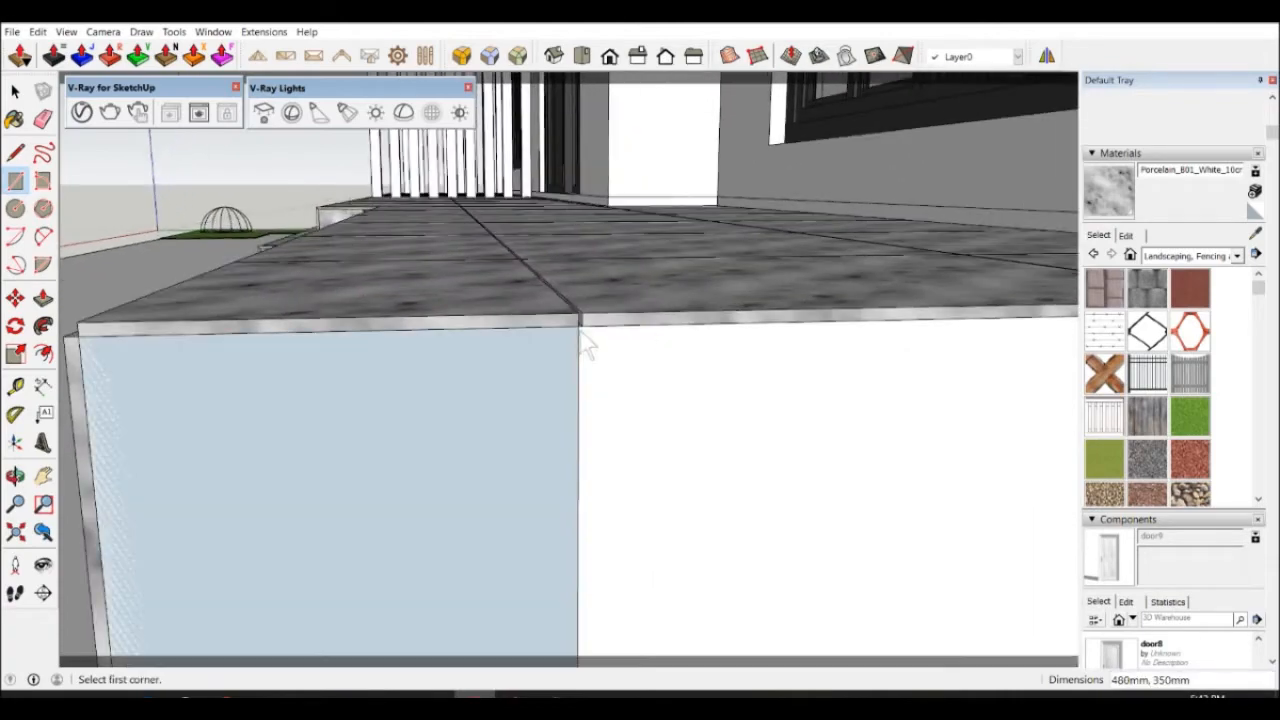
Extrude the end-wall rectangle into a thin facing panel and make it a group.
scroll(580, 370, down, 3)
key(p)
click(543, 455)
triple_click(540, 447)
right_click(540, 447)
click(612, 254)
Copy the end-wall corner panel to the adjoining place beneath the middle tile.
middle_drag(642, 480, 553, 484)
scroll(564, 430, up, 2)
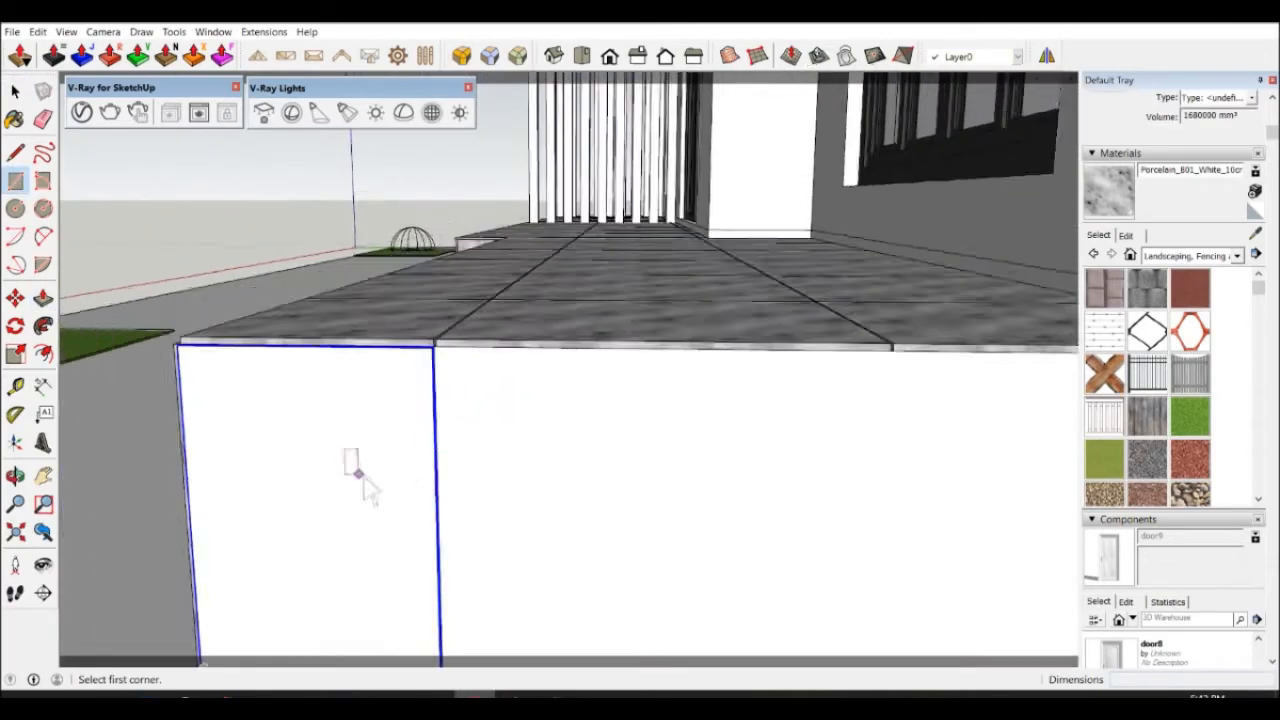
middle_drag(357, 472, 588, 528)
scroll(412, 430, up, 3)
key(m)
click(415, 426)
key(ctrl)
scroll(410, 424, down, 3)
scroll(672, 388, up, 4)
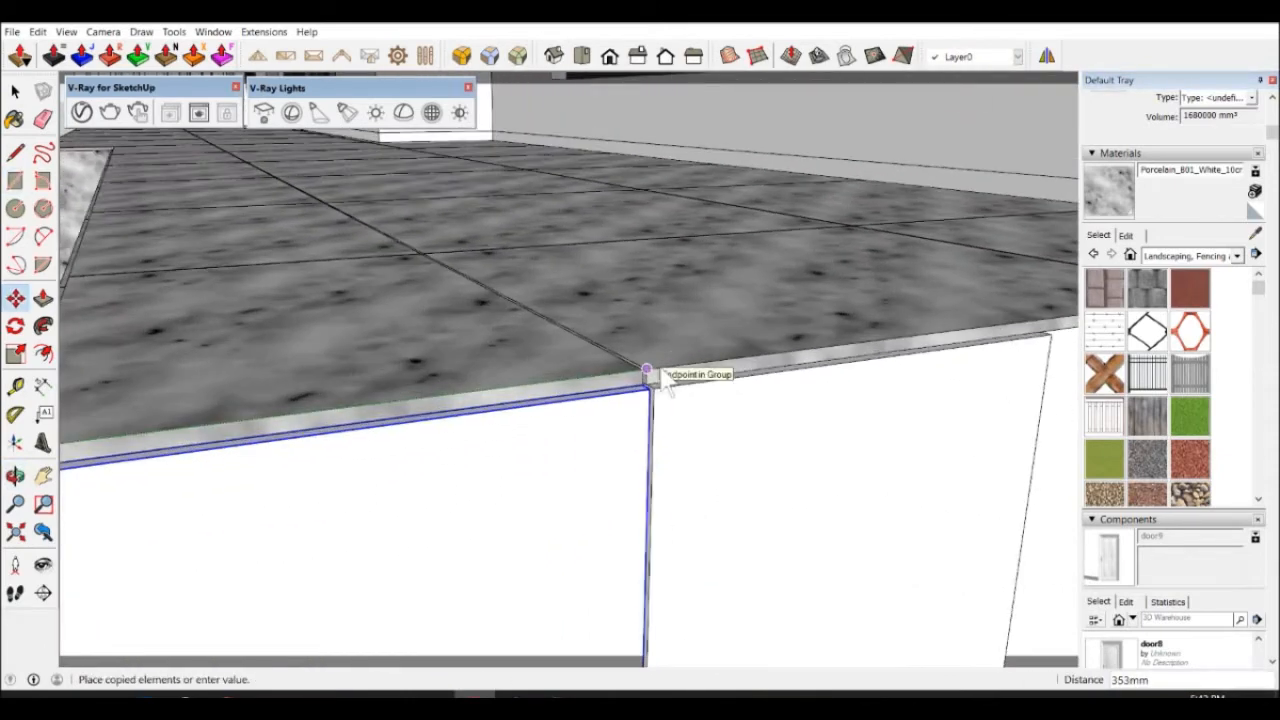
click(651, 377)
Widen the copied end-wall panel by 250 mm with Push/Pull to match the middle tile.
scroll(651, 377, down, 5)
middle_drag(640, 480, 391, 456)
key(space)
triple_click(367, 428)
key(p)
click(385, 406)
middle_drag(399, 400, 470, 520)
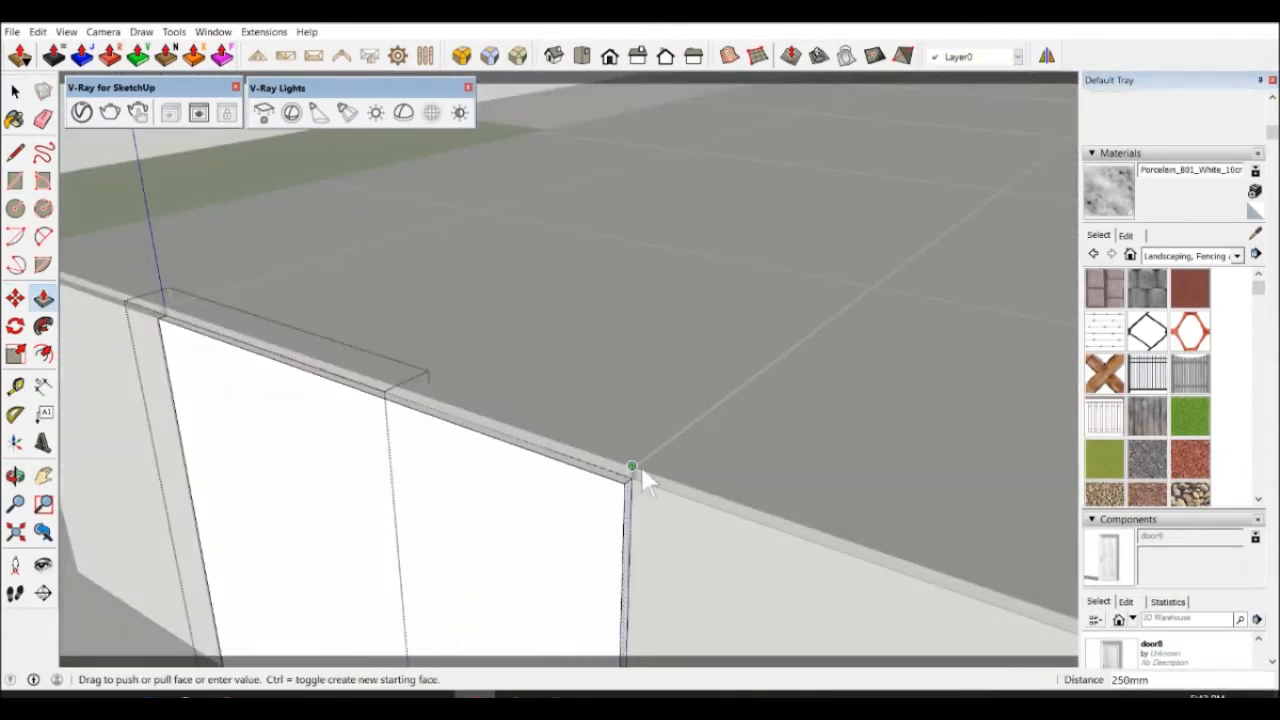
click(632, 469)
key(space)
scroll(641, 468, down, 4)
click(263, 216)
Paint both end-wall panels with the Porcelain_B01_White material.
middle_drag(500, 440, 510, 390)
click(1110, 191)
click(520, 480)
click(432, 465)
key(space)
Copy the middle end-wall panel 600 mm along the wall toward the house.
mouse_move(440, 468)
middle_down()
mouse_move(735, 507)
mouse_move(495, 555)
middle_up()
click(430, 529)
key(ctrl)
text(600)
key(Return)
key(space)
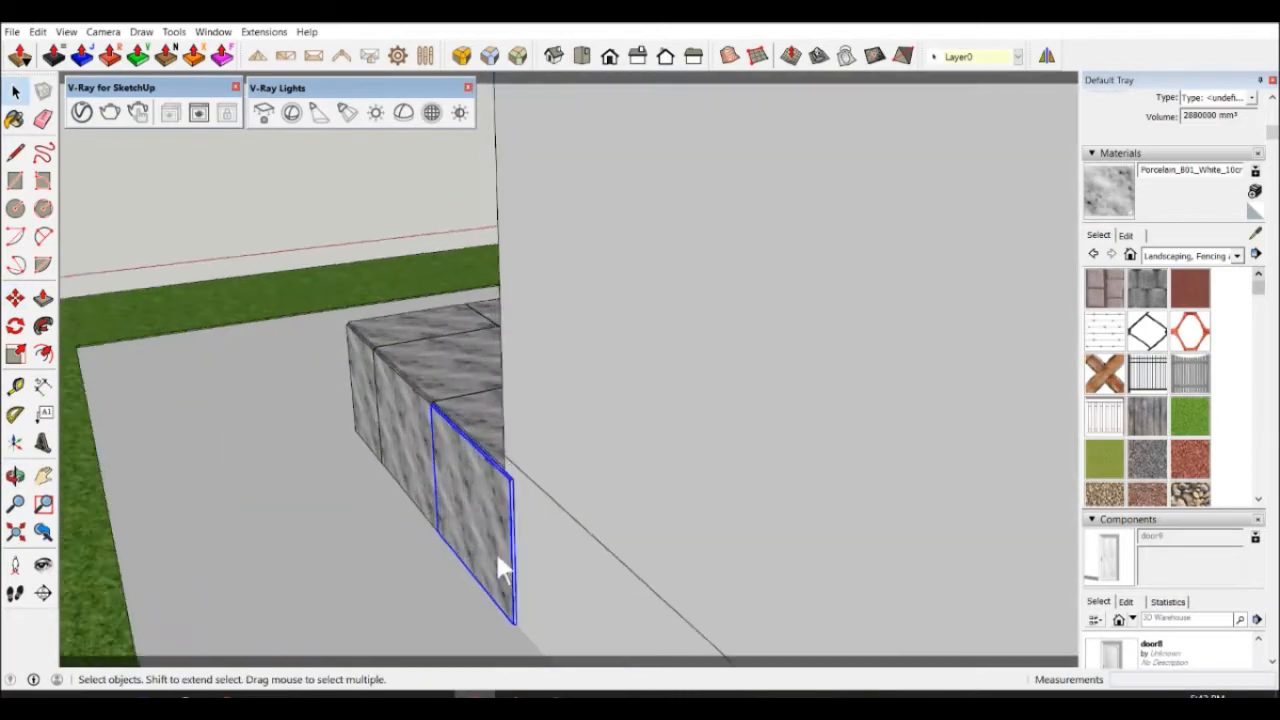
Shorten the third end-wall panel to the edge of the landing's last tile with Push/Pull.
scroll(520, 487, up, 3)
double_click(521, 487)
key(p)
click(521, 487)
click(512, 388)
key(space)
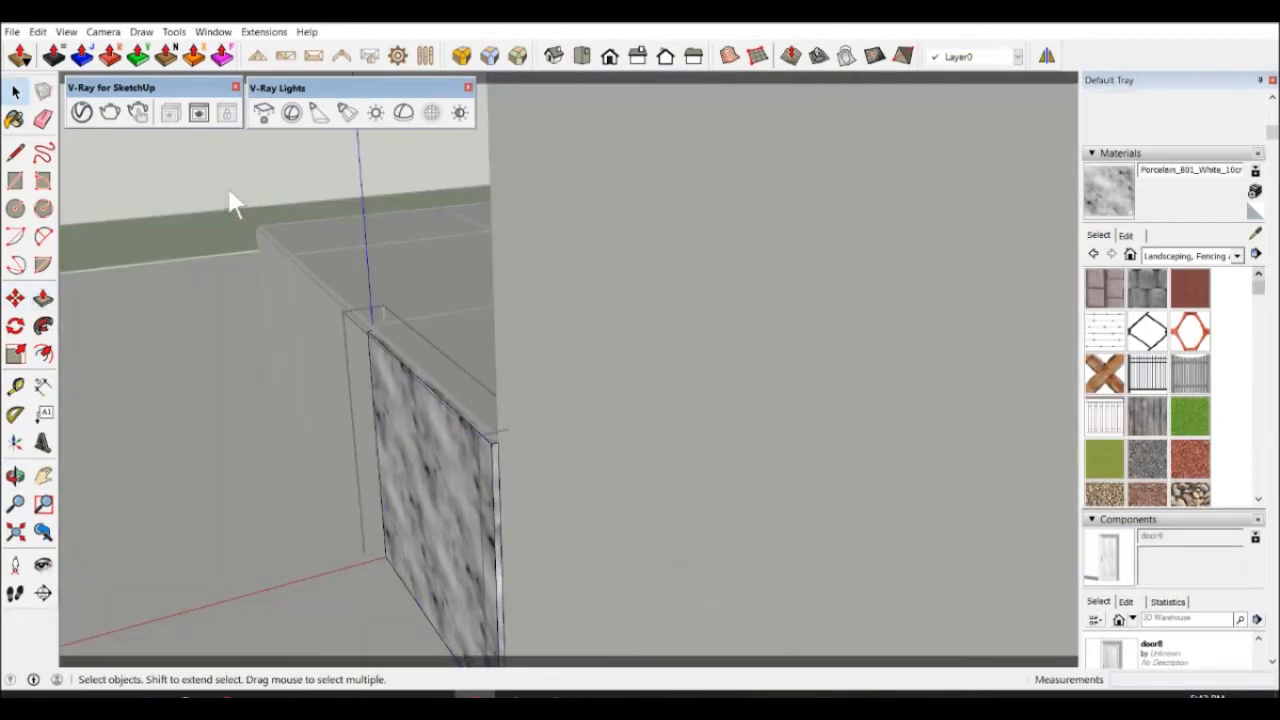
click(229, 192)
scroll(235, 395, down, 4)
middle_drag(285, 435, 737, 515)
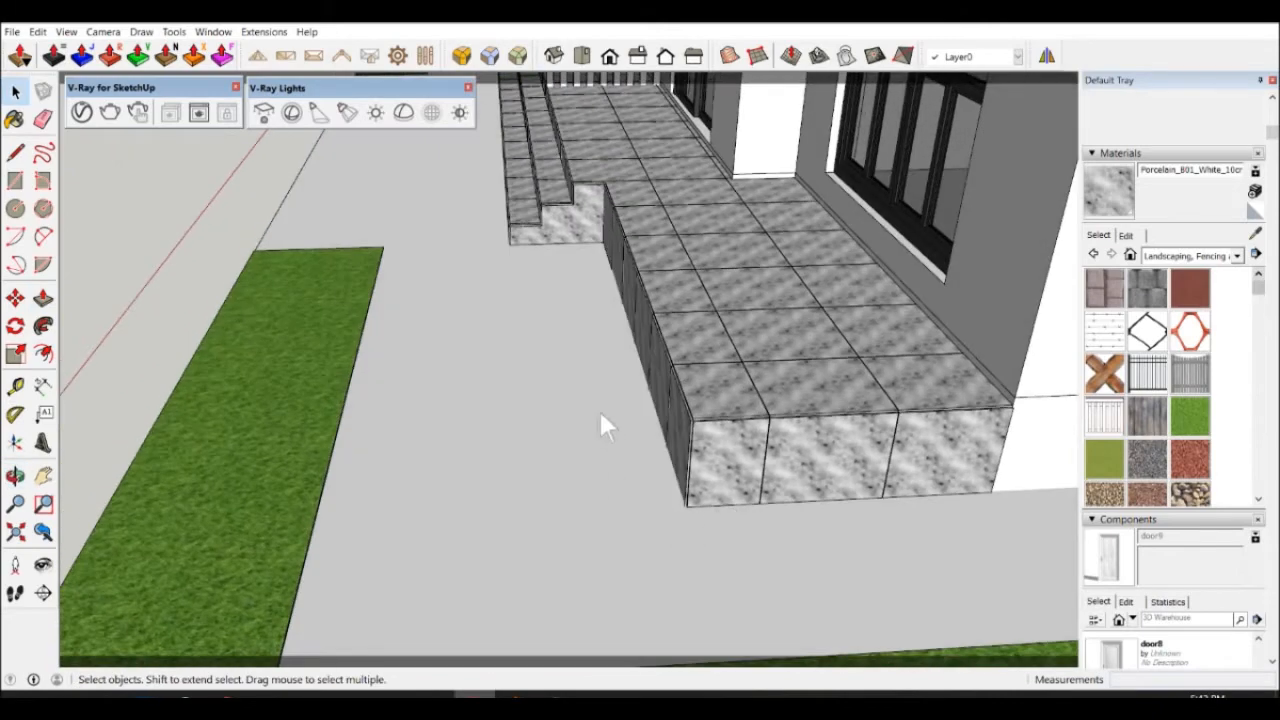
Draw a closed quarter-round trim profile between the floor tile's edge and the facing panel at the house end of the landing.
middle_drag(604, 419, 690, 400)
scroll(586, 179, up, 10)
middle_drag(623, 234, 591, 314)
scroll(627, 237, up, 2)
double_click(627, 237)
click(627, 237)
key(p)
shift+middle_drag(890, 330, 920, 322)
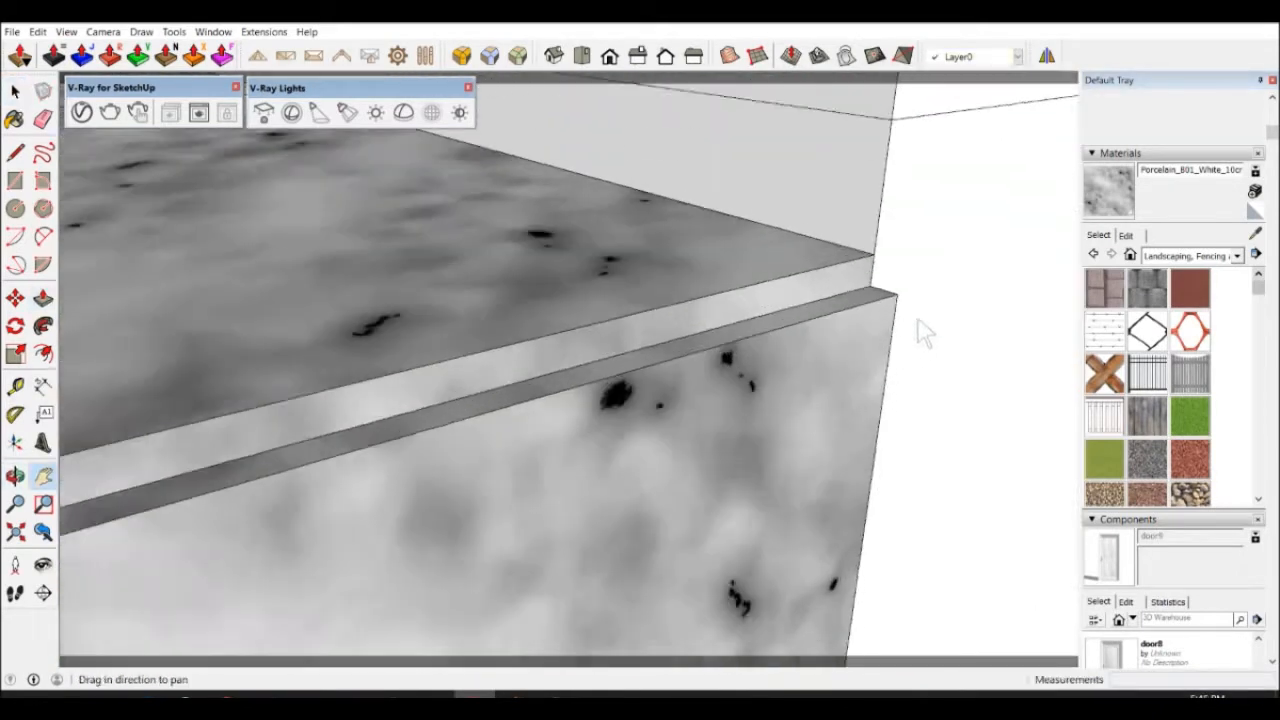
scroll(900, 310, up, 1)
key(l)
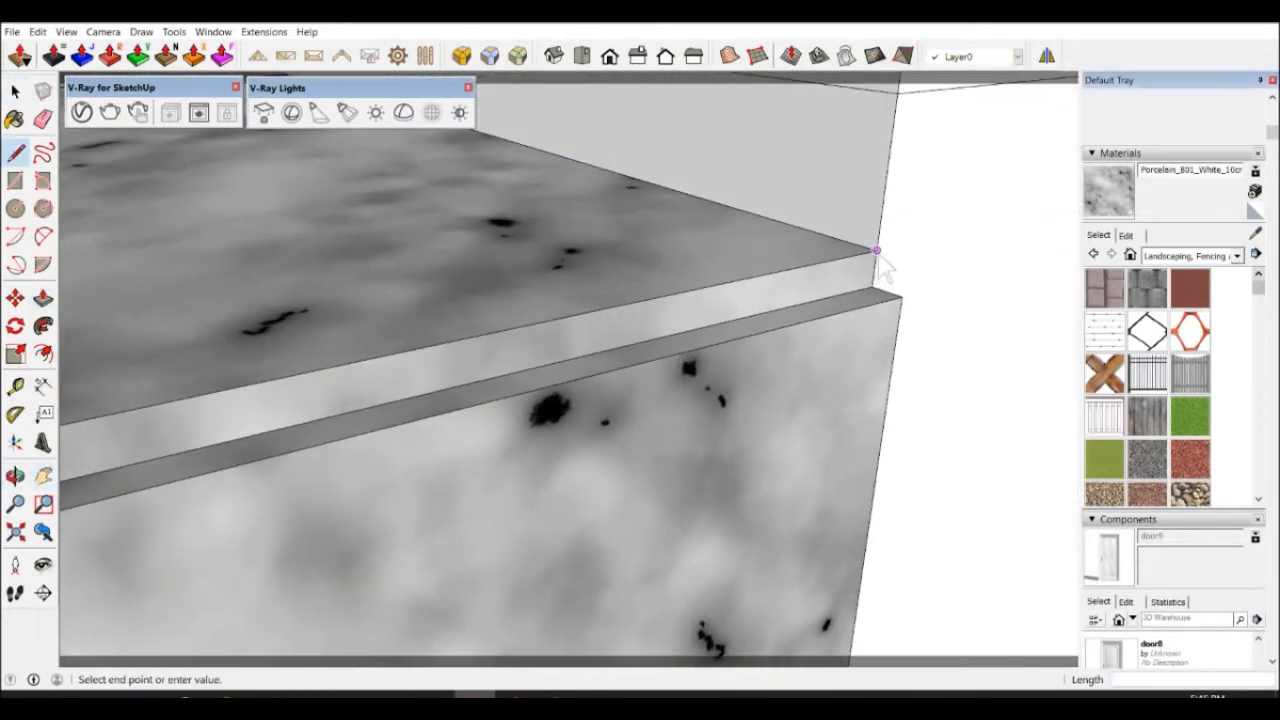
click(17, 237)
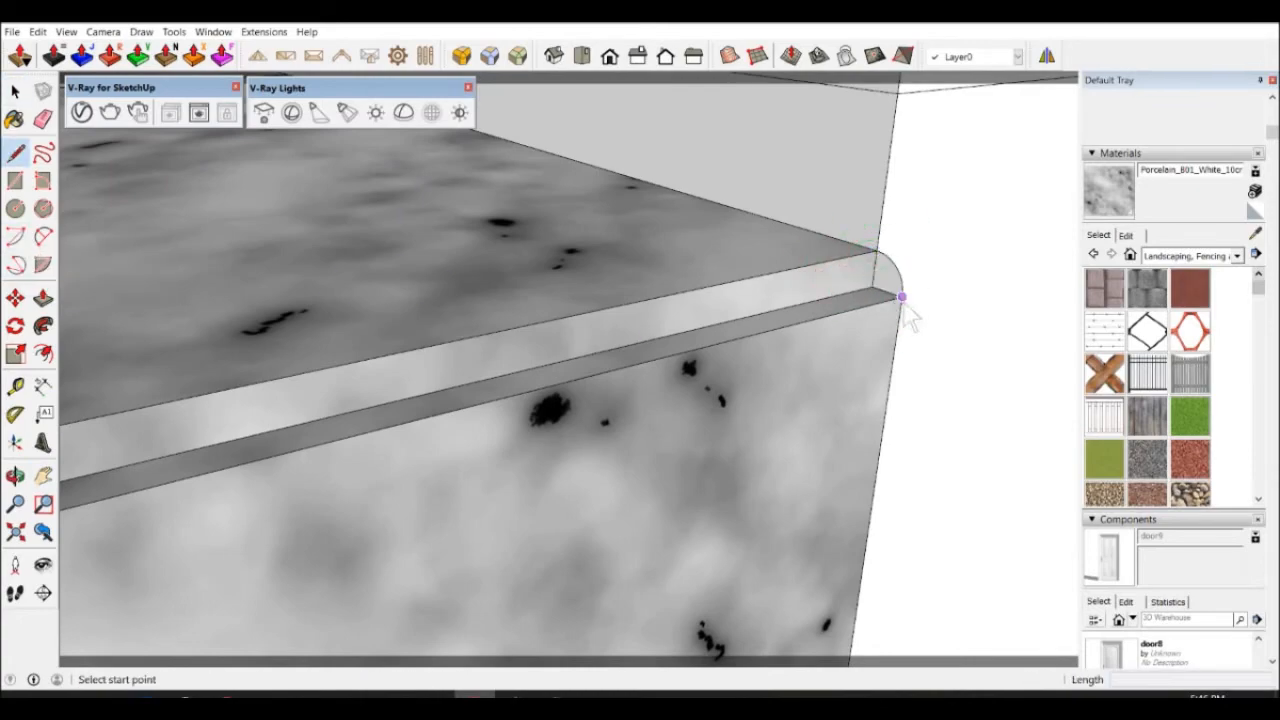
click(893, 307)
Draw a trim path line about 1500 mm long from the profile along the end wall's upper edge to the outer corner.
scroll(900, 300, down, 8)
scroll(475, 400, up, 5)
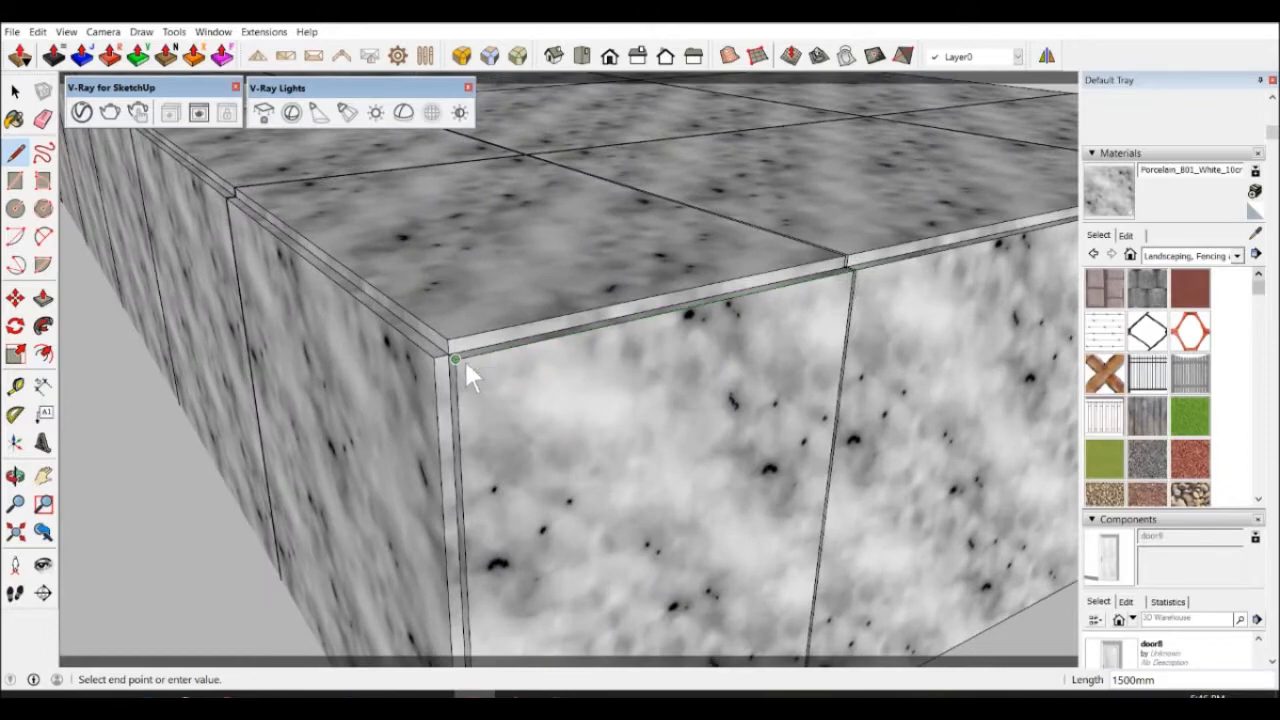
key(space)
scroll(470, 360, down, 6)
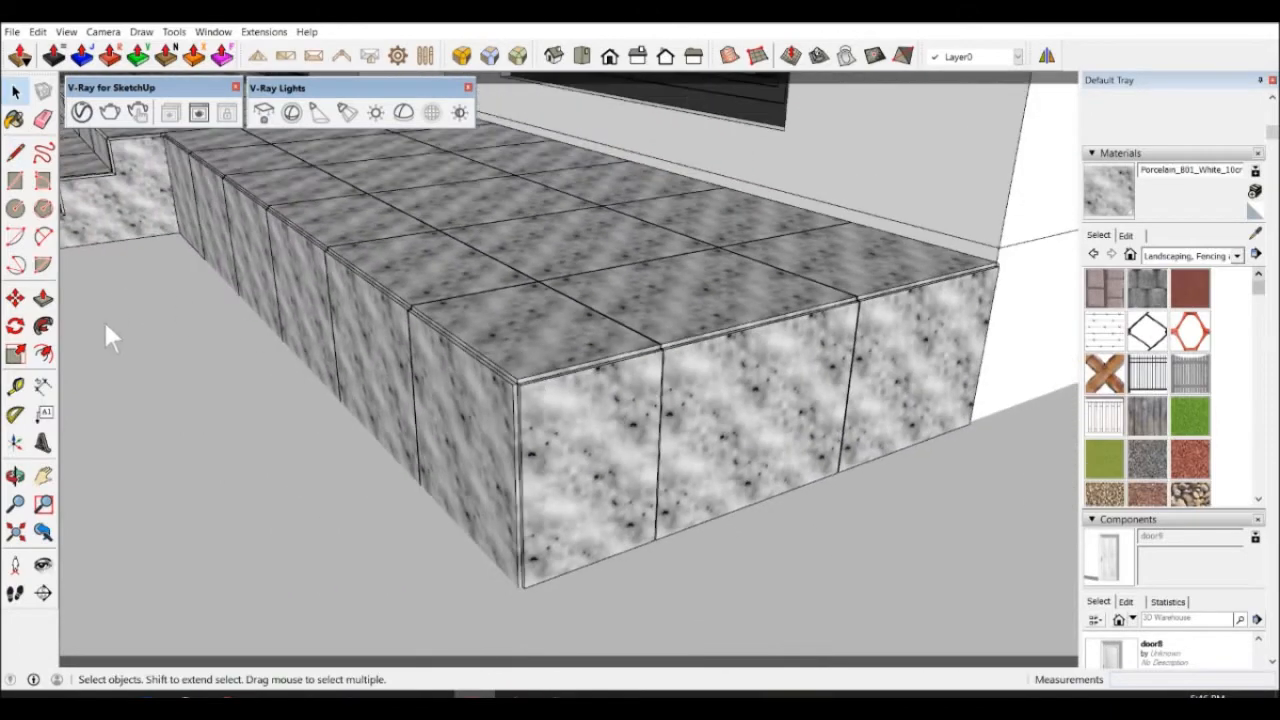
Draw two short lines extending the end-wall and side-wall panel edges so they cross at the landing's outer corner.
scroll(522, 390, up, 8)
key(l)
click(496, 353)
click(590, 417)
key(Escape)
click(547, 356)
click(445, 381)
key(space)
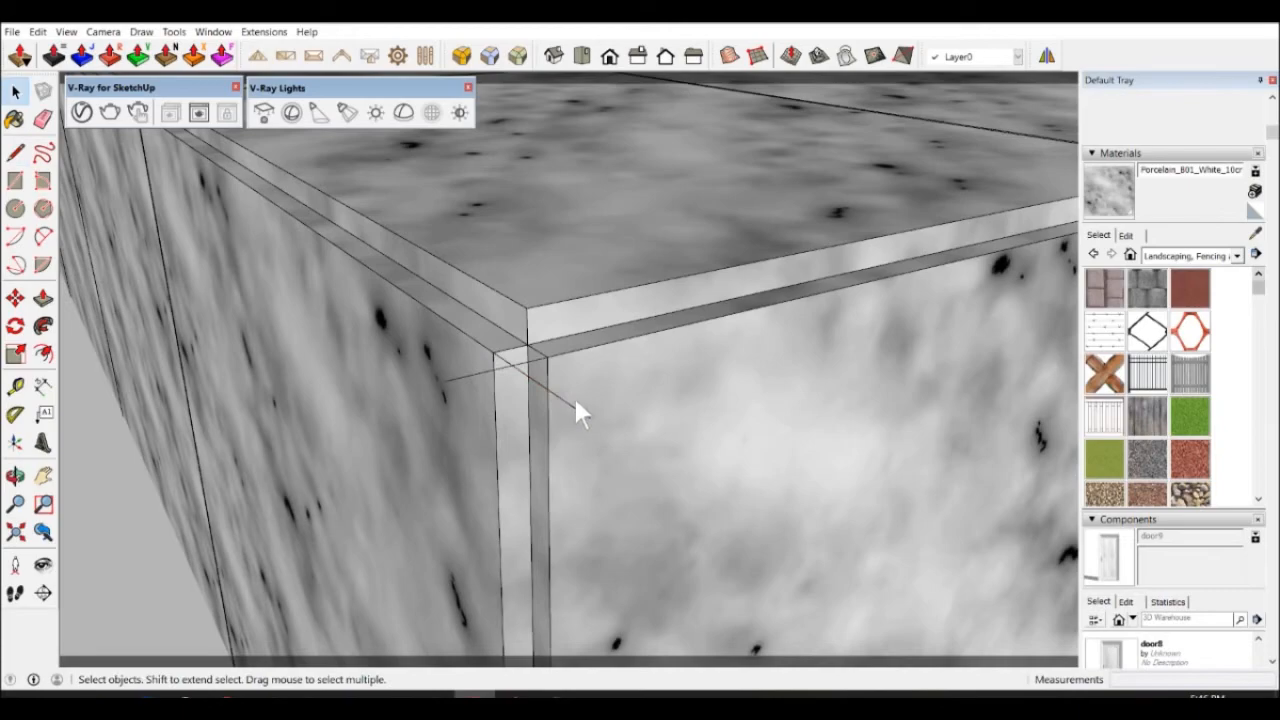
Draw the trim path line along the side wall's upper edge from the outer corner to the steps.
key(l)
scroll(495, 358, down, 2)
click(495, 357)
scroll(499, 358, down, 5)
scroll(239, 129, up, 8)
middle_drag(240, 132, 251, 281)
scroll(300, 328, up, 3)
click(282, 311)
click(249, 279)
scroll(251, 281, down, 4)
key(space)
scroll(450, 378, down, 8)
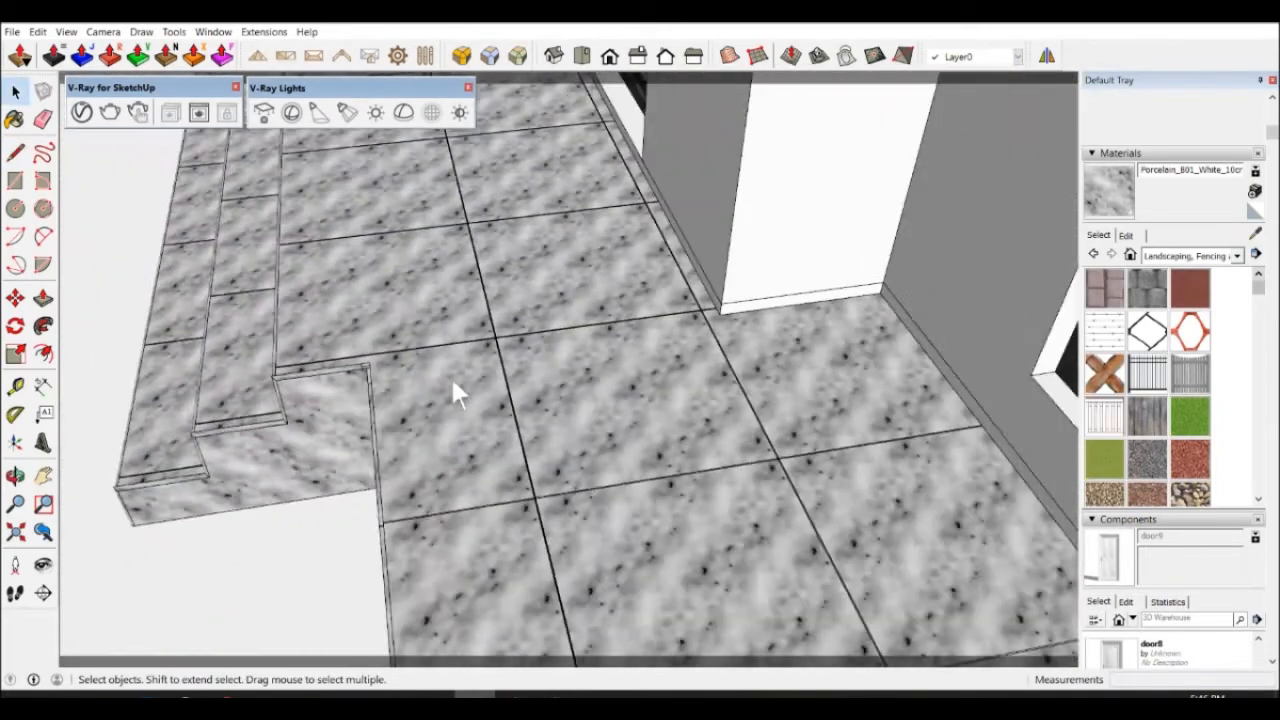
Sweep the quarter-round profile with Follow Me along the landing's end-wall and side-wall edges and around the corner at the steps.
scroll(663, 491, down, 6)
scroll(606, 509, up, 10)
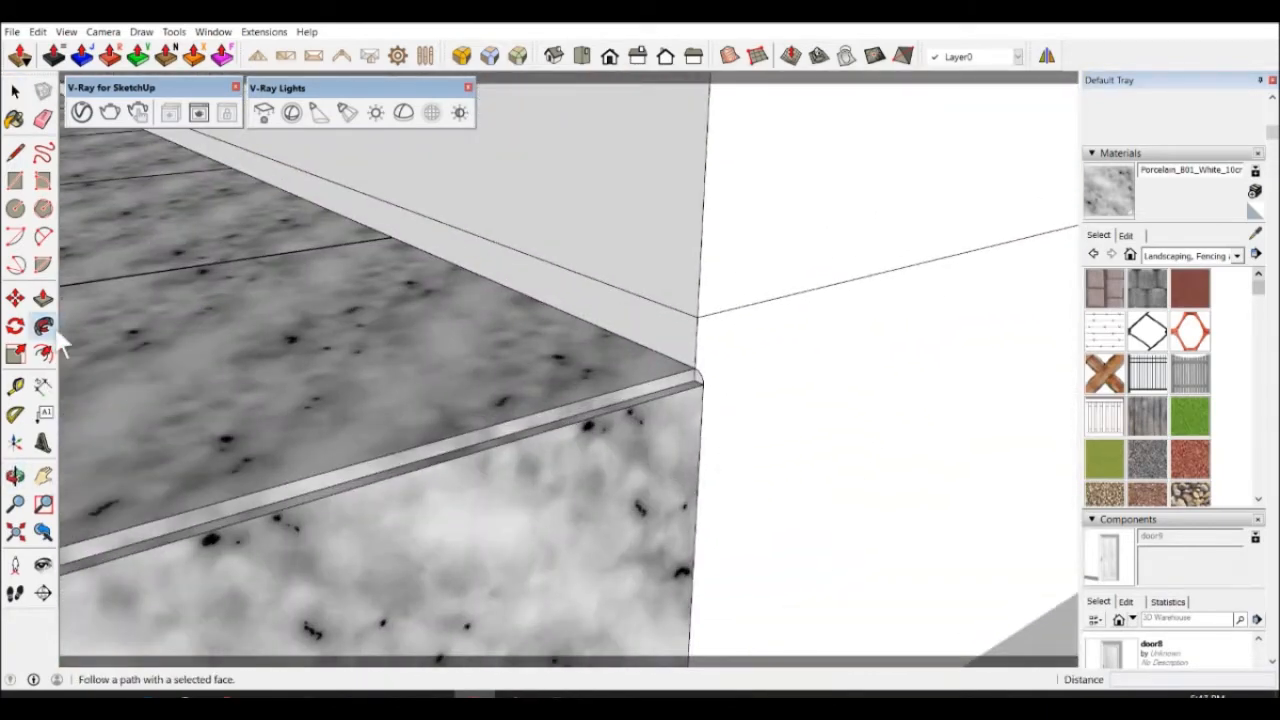
click(58, 336)
scroll(780, 365, up, 3)
scroll(787, 378, down, 6)
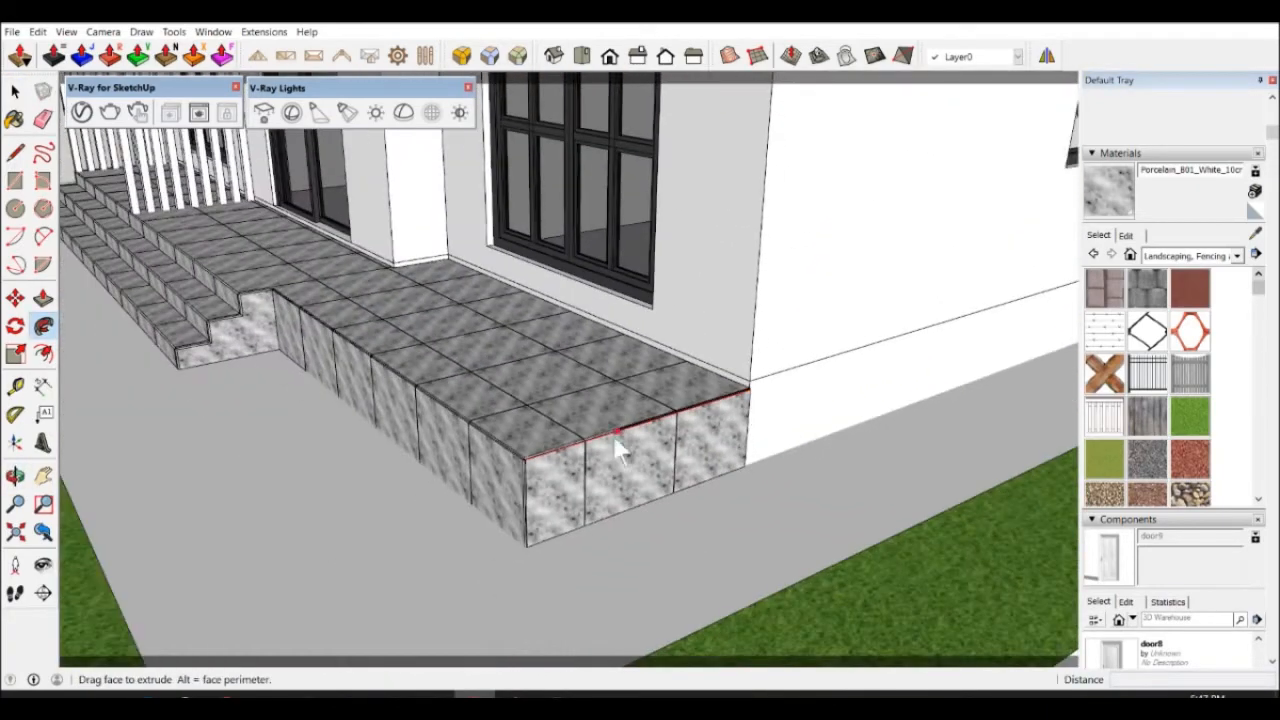
scroll(530, 463, up, 5)
scroll(501, 438, down, 3)
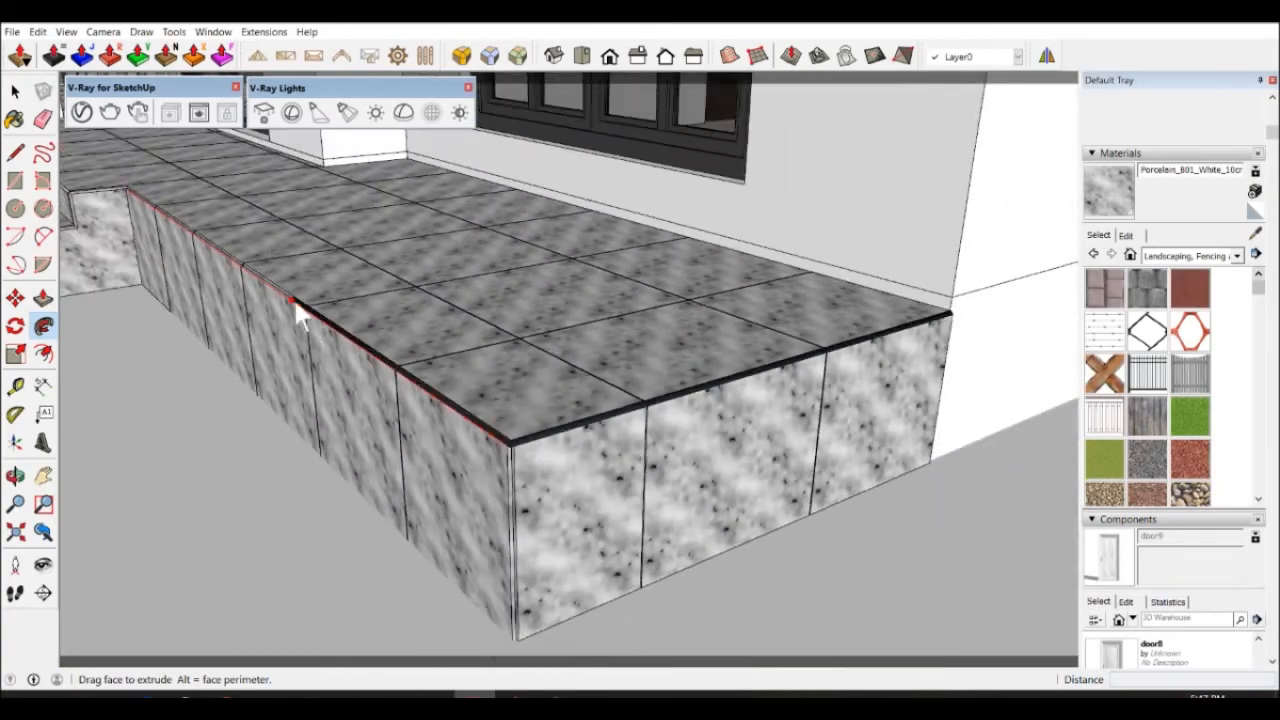
shift+middle_drag(245, 272, 304, 392)
scroll(300, 400, up, 10)
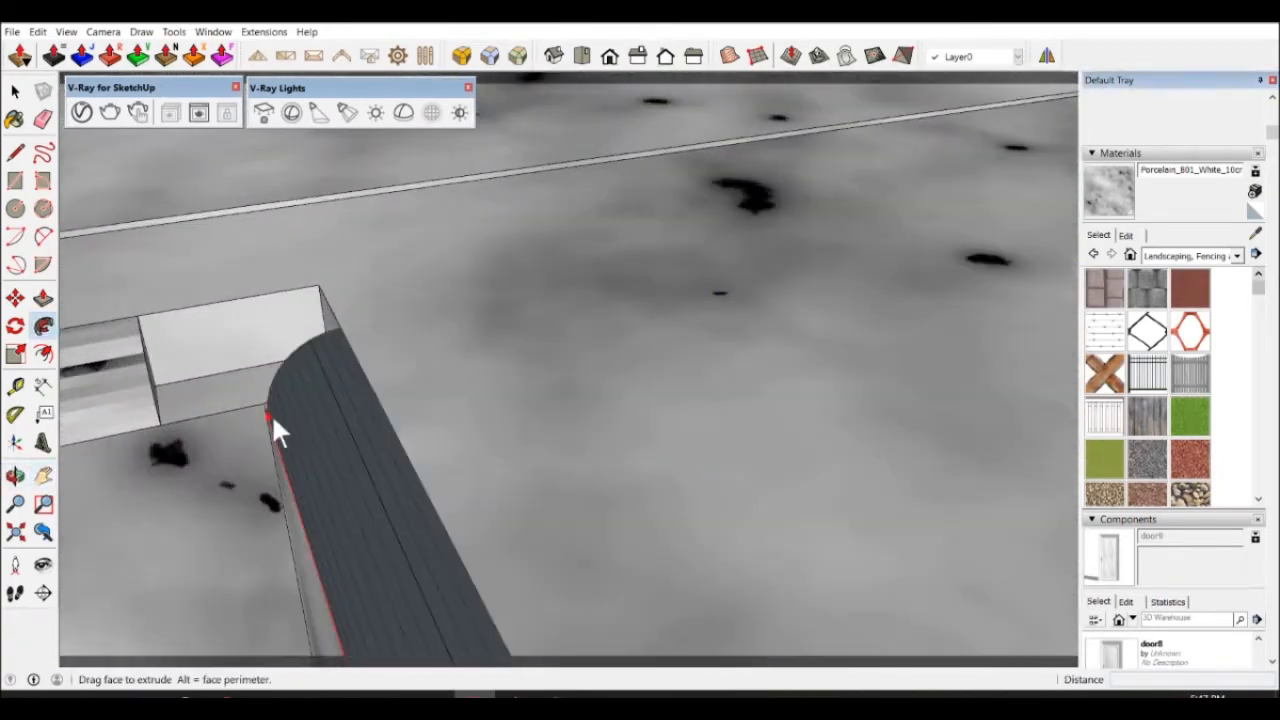
click(178, 416)
scroll(208, 434, down, 3)
Group the swept landing edge trim and paint it with the white porcelain material.
key(space)
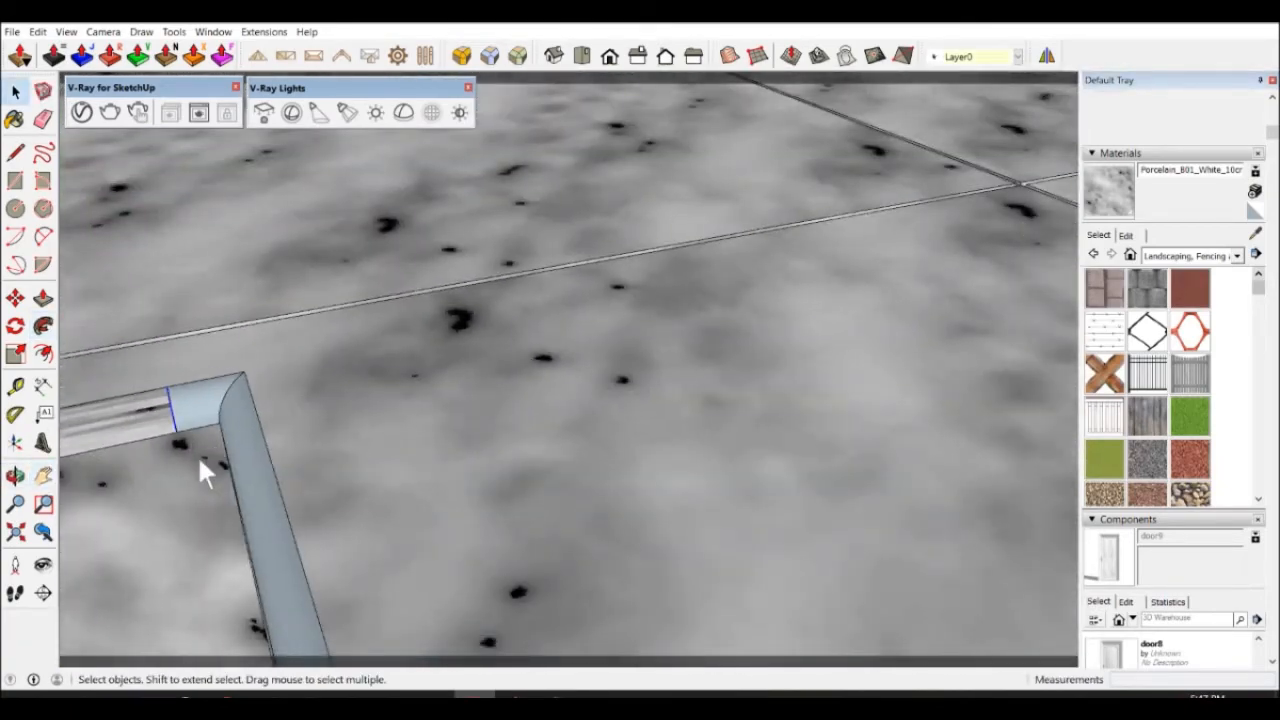
right_click(180, 428)
click(200, 186)
right_click(182, 428)
click(211, 176)
key(b)
scroll(249, 413, down, 10)
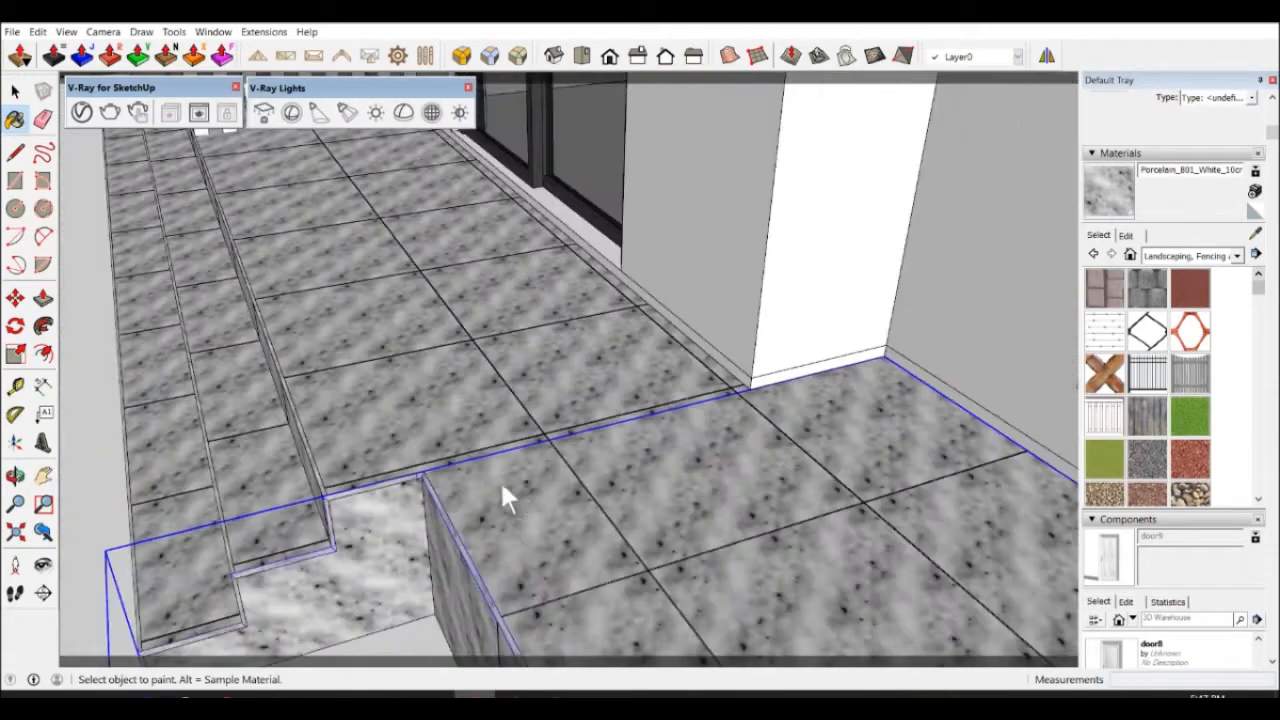
click(644, 476)
key(space)
Draw a closed quarter-round profile at the foot of the landing's outer corner, filling the gap between the two facing panels.
scroll(612, 582, up, 12)
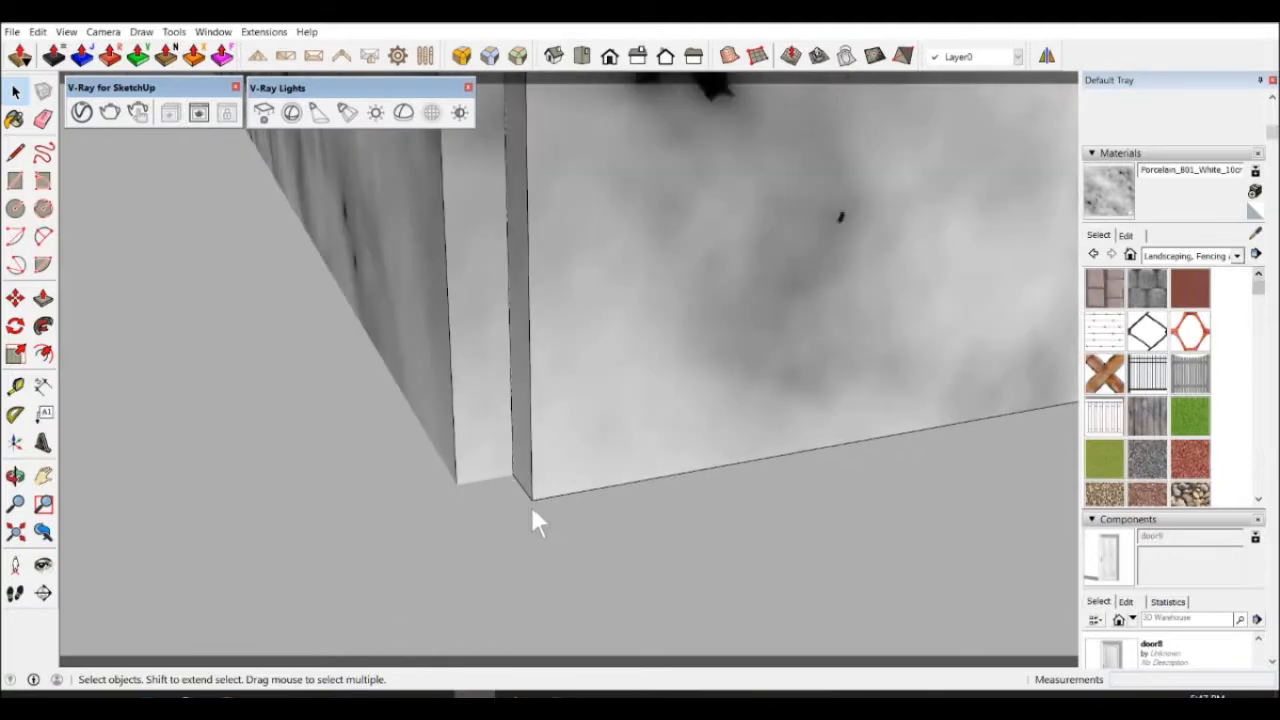
key(l)
scroll(530, 503, up, 2)
click(425, 480)
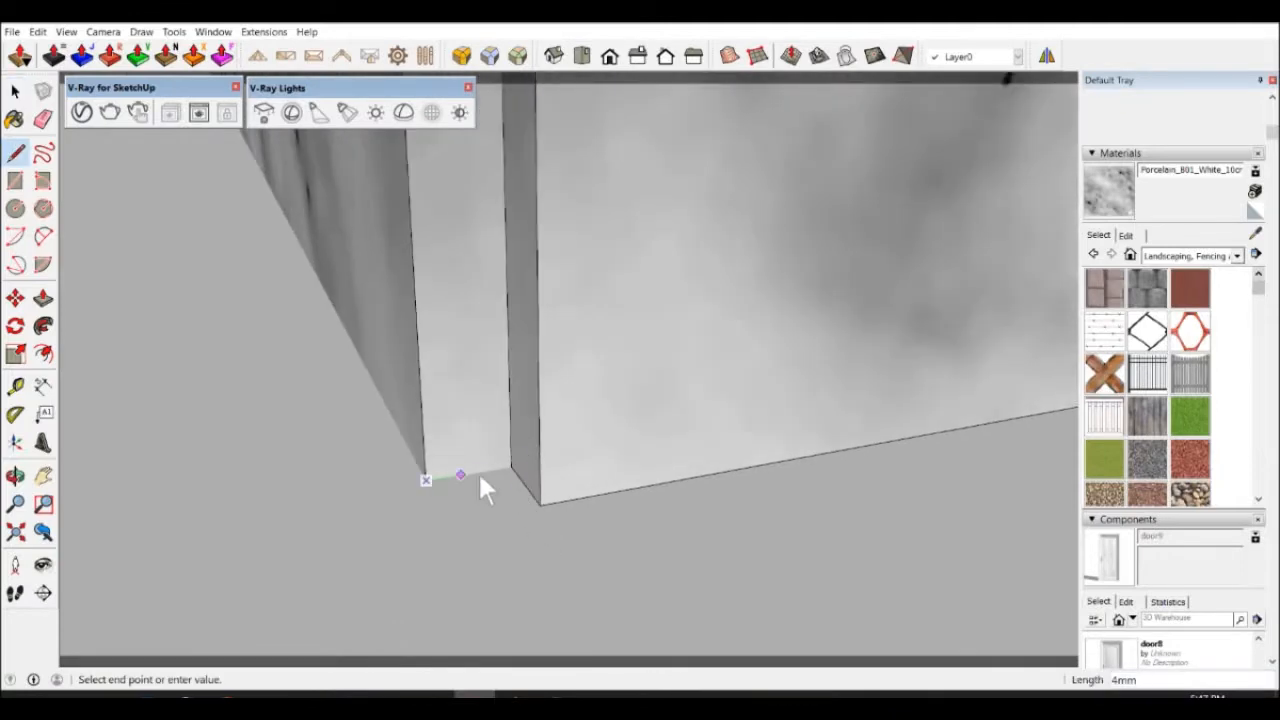
key(c)
click(540, 505)
Extrude the corner profile upward with Push/Pull to the underside of the landing's edge trim.
key(p)
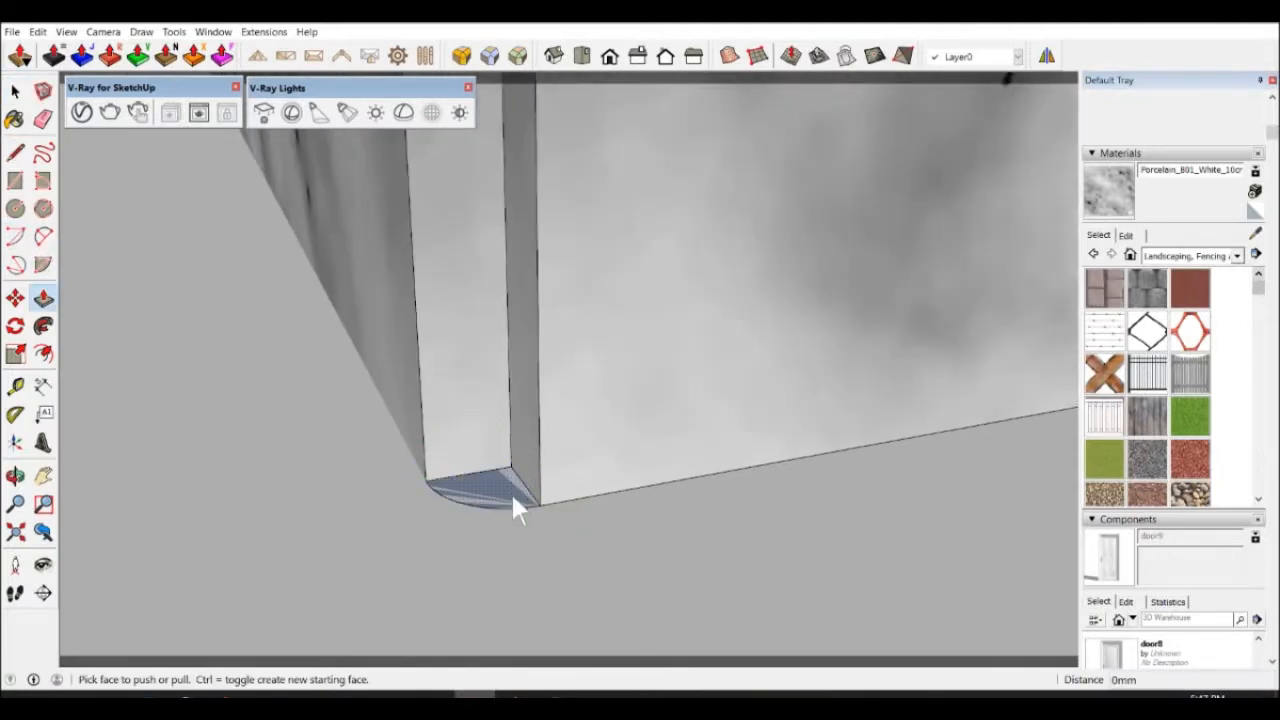
click(514, 500)
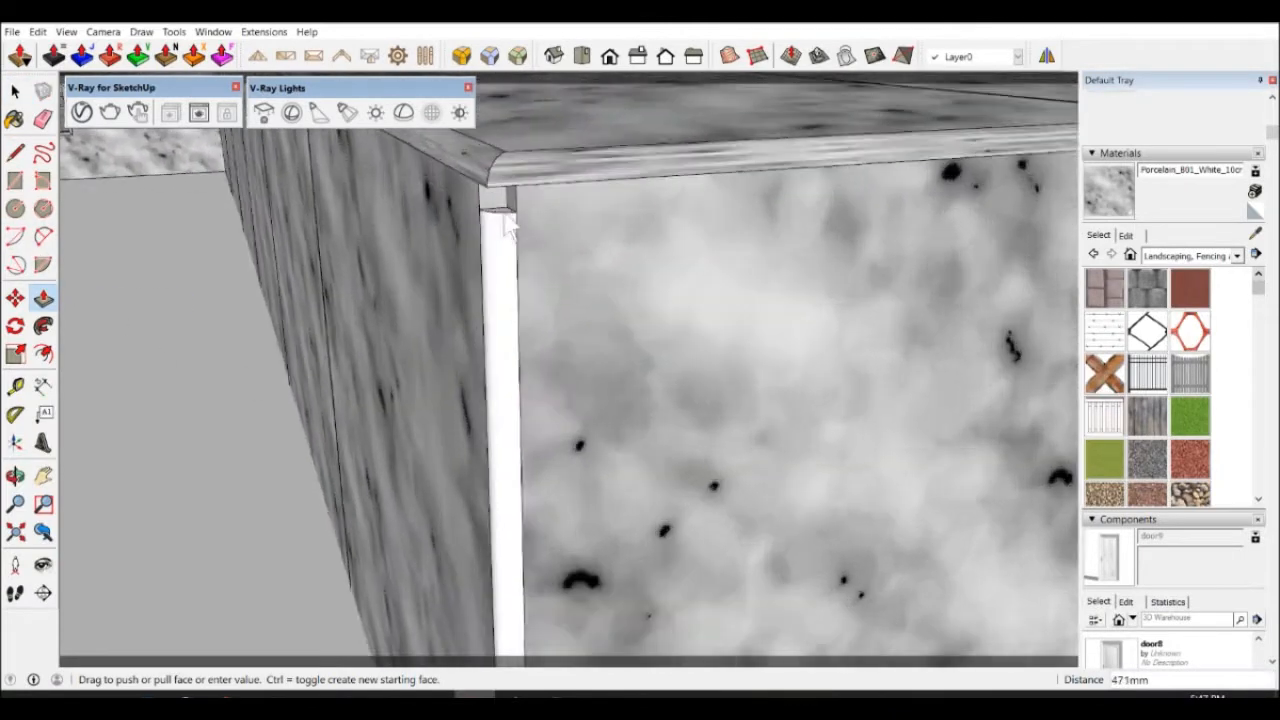
scroll(503, 200, up, 1)
click(522, 182)
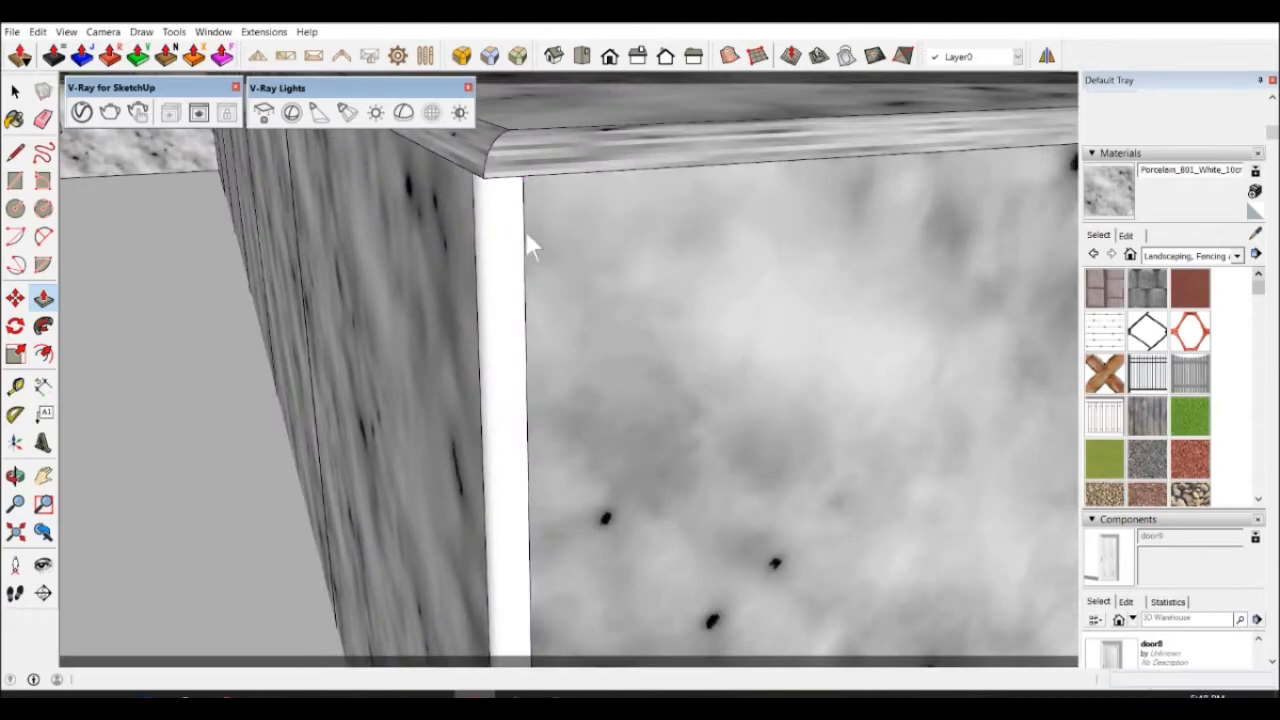
Group the vertical corner trim and paint it with the white porcelain material.
key(space)
triple_click(510, 233)
right_click(510, 233)
click(587, 357)
key(b)
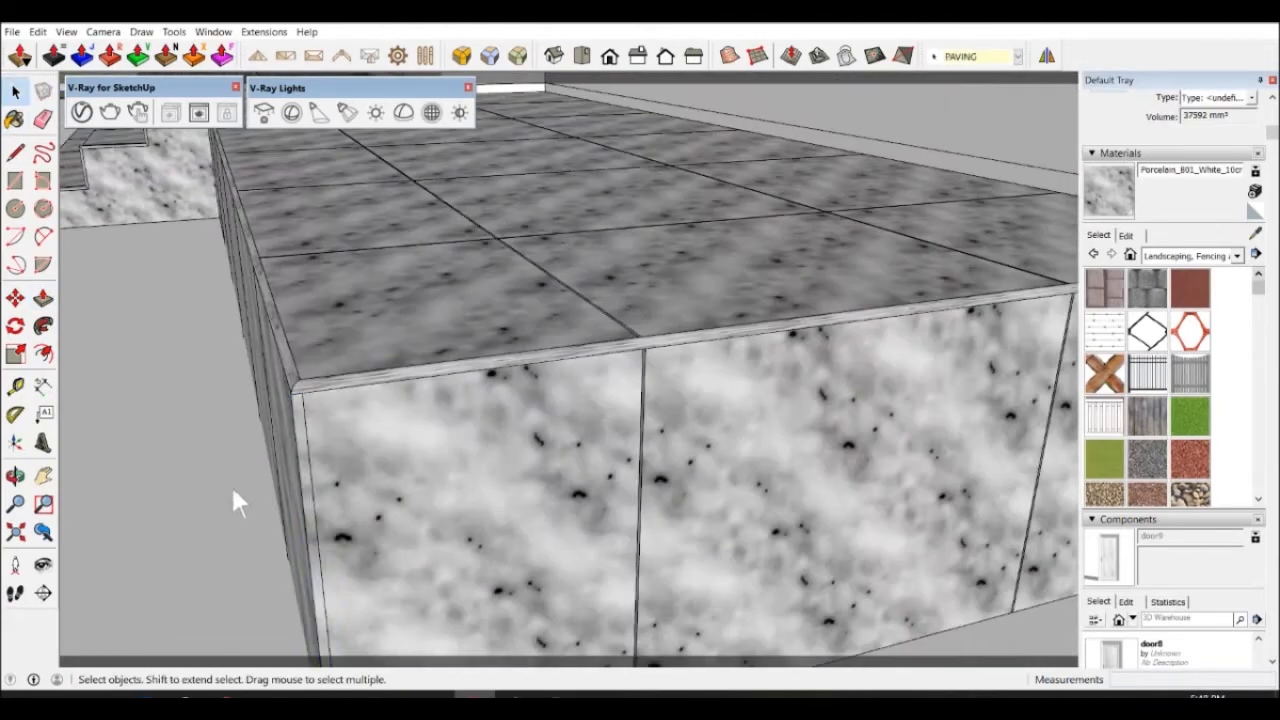
scroll(586, 500, down, 5)
shift+middle_drag(586, 500, 725, 580)
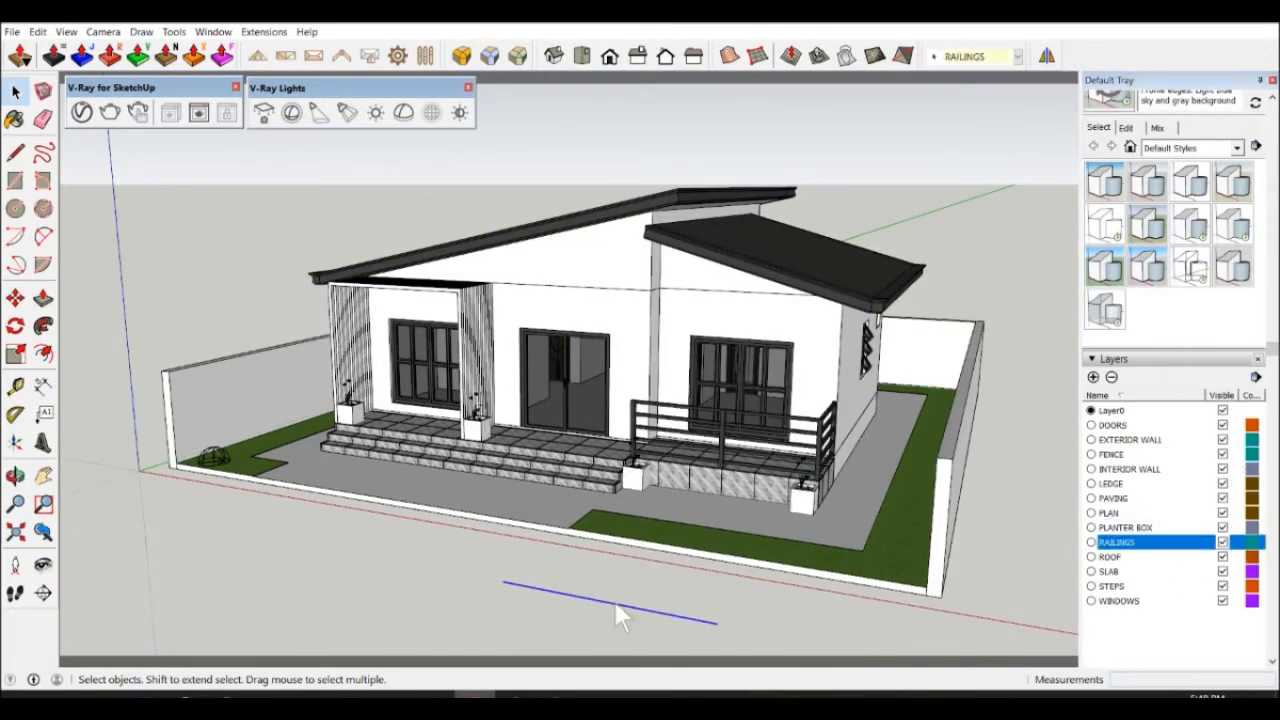
Delete the stray line lying on the ground in front of the fenced lot.
key(Delete)
scroll(709, 406, up, 4)
shift+middle_drag(709, 406, 632, 500)
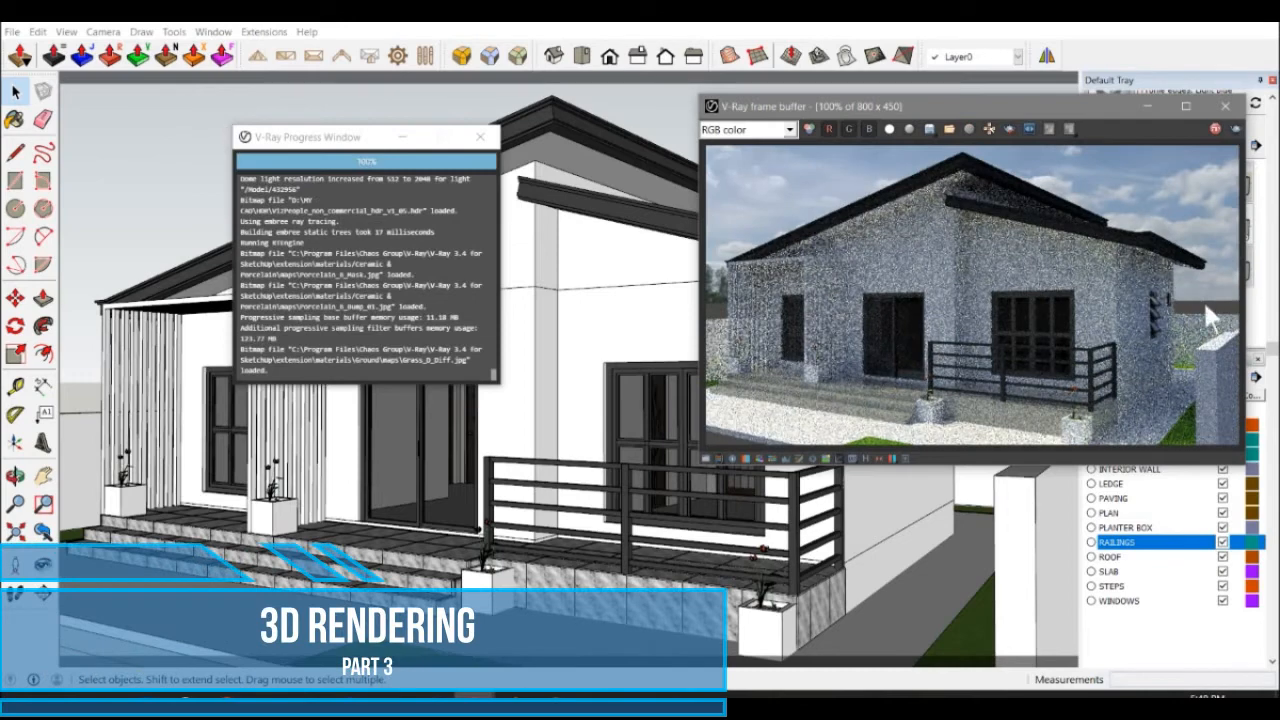
click(100, 62)
drag(257, 162, 268, 140)
click(261, 174)
click(308, 217)
click(452, 355)
click(527, 441)
click(186, 158)
click(595, 147)
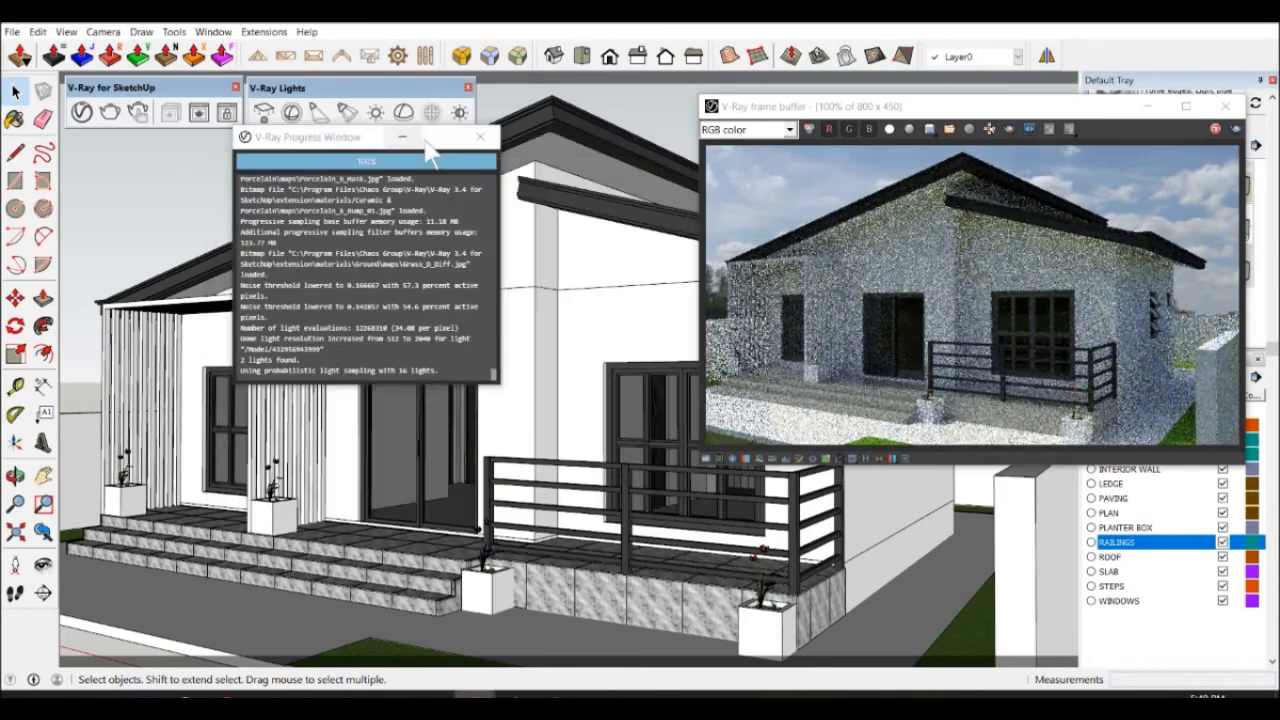
Minimize the V-Ray progress window and reframe the house's front view for the interactive render.
click(401, 137)
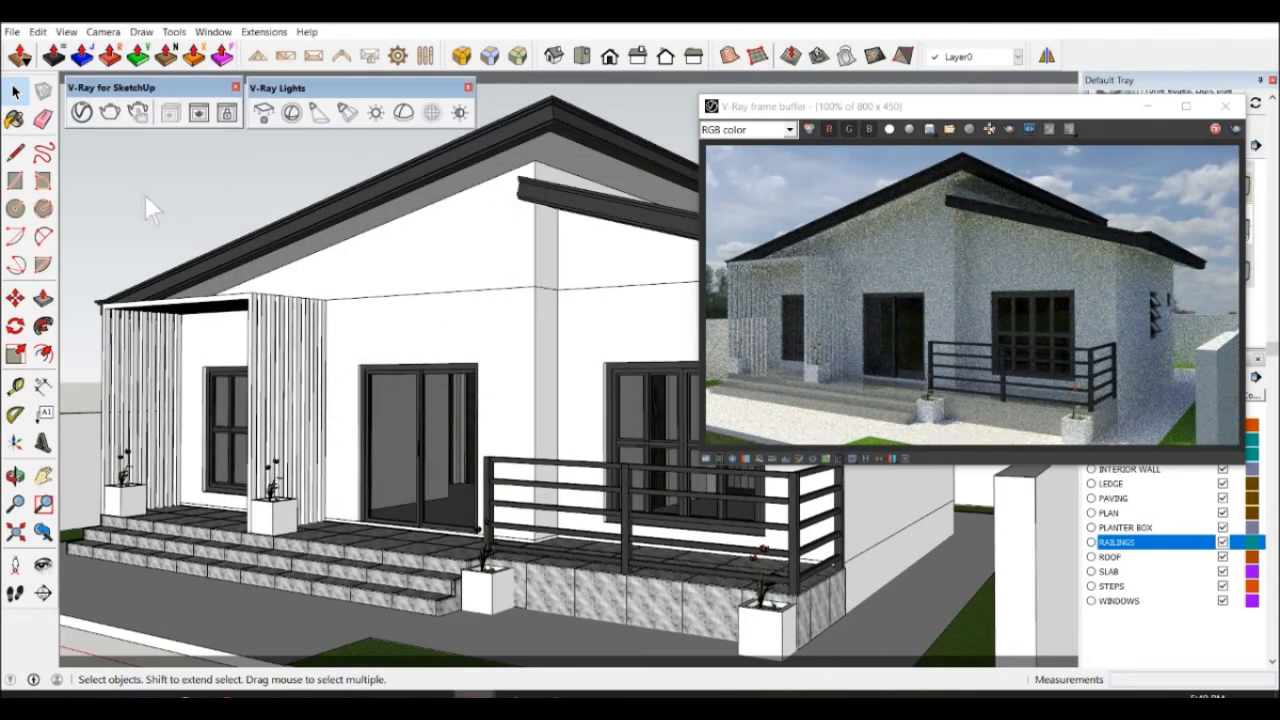
shift+middle_drag(141, 192, 116, 227)
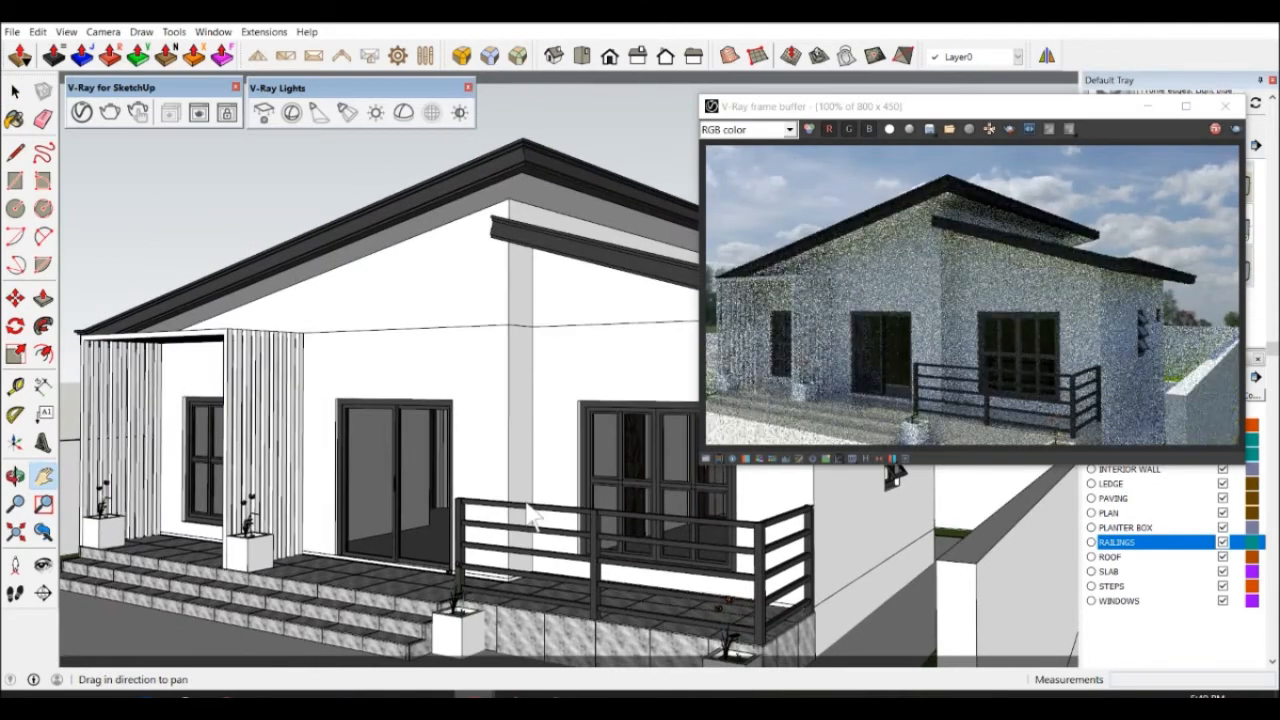